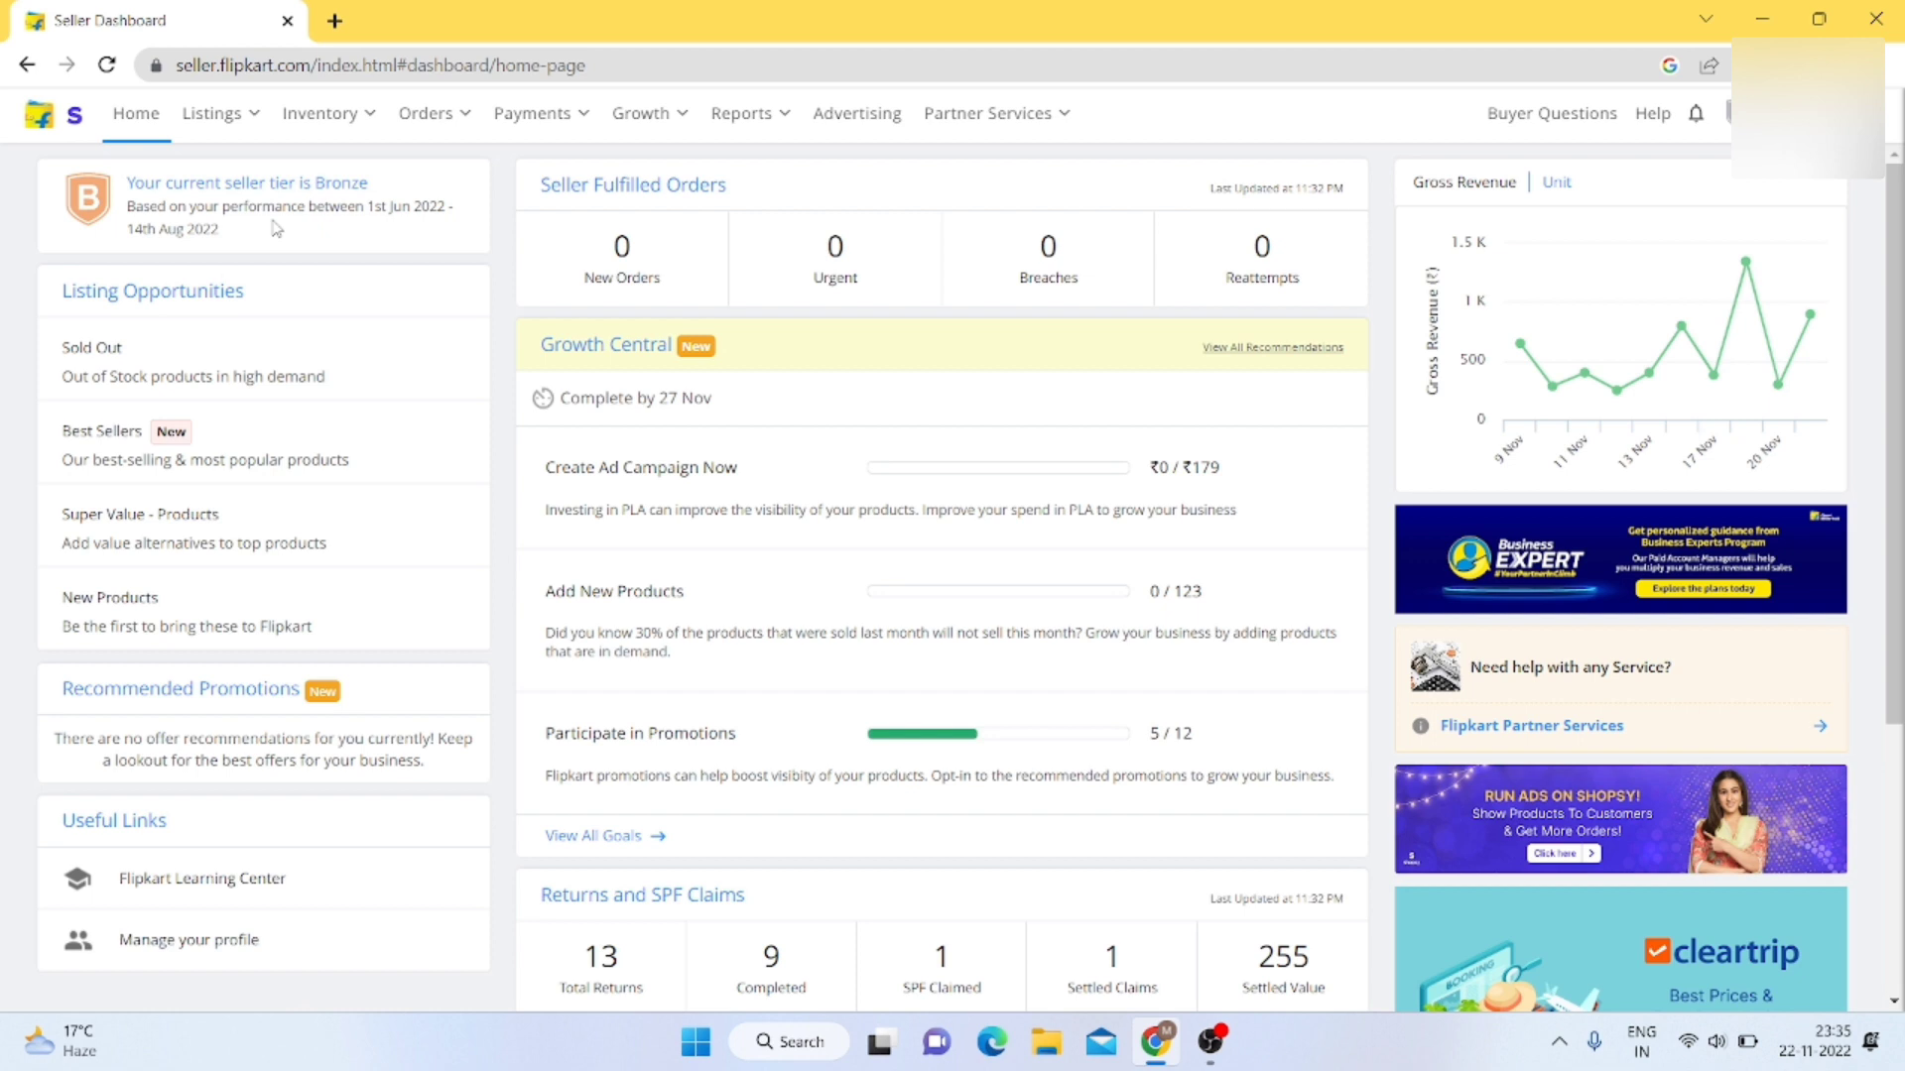
Step: Open the Flipkart Promotions page of the seller account
{"action": "mouse_move", "coordinate": [663, 129]}
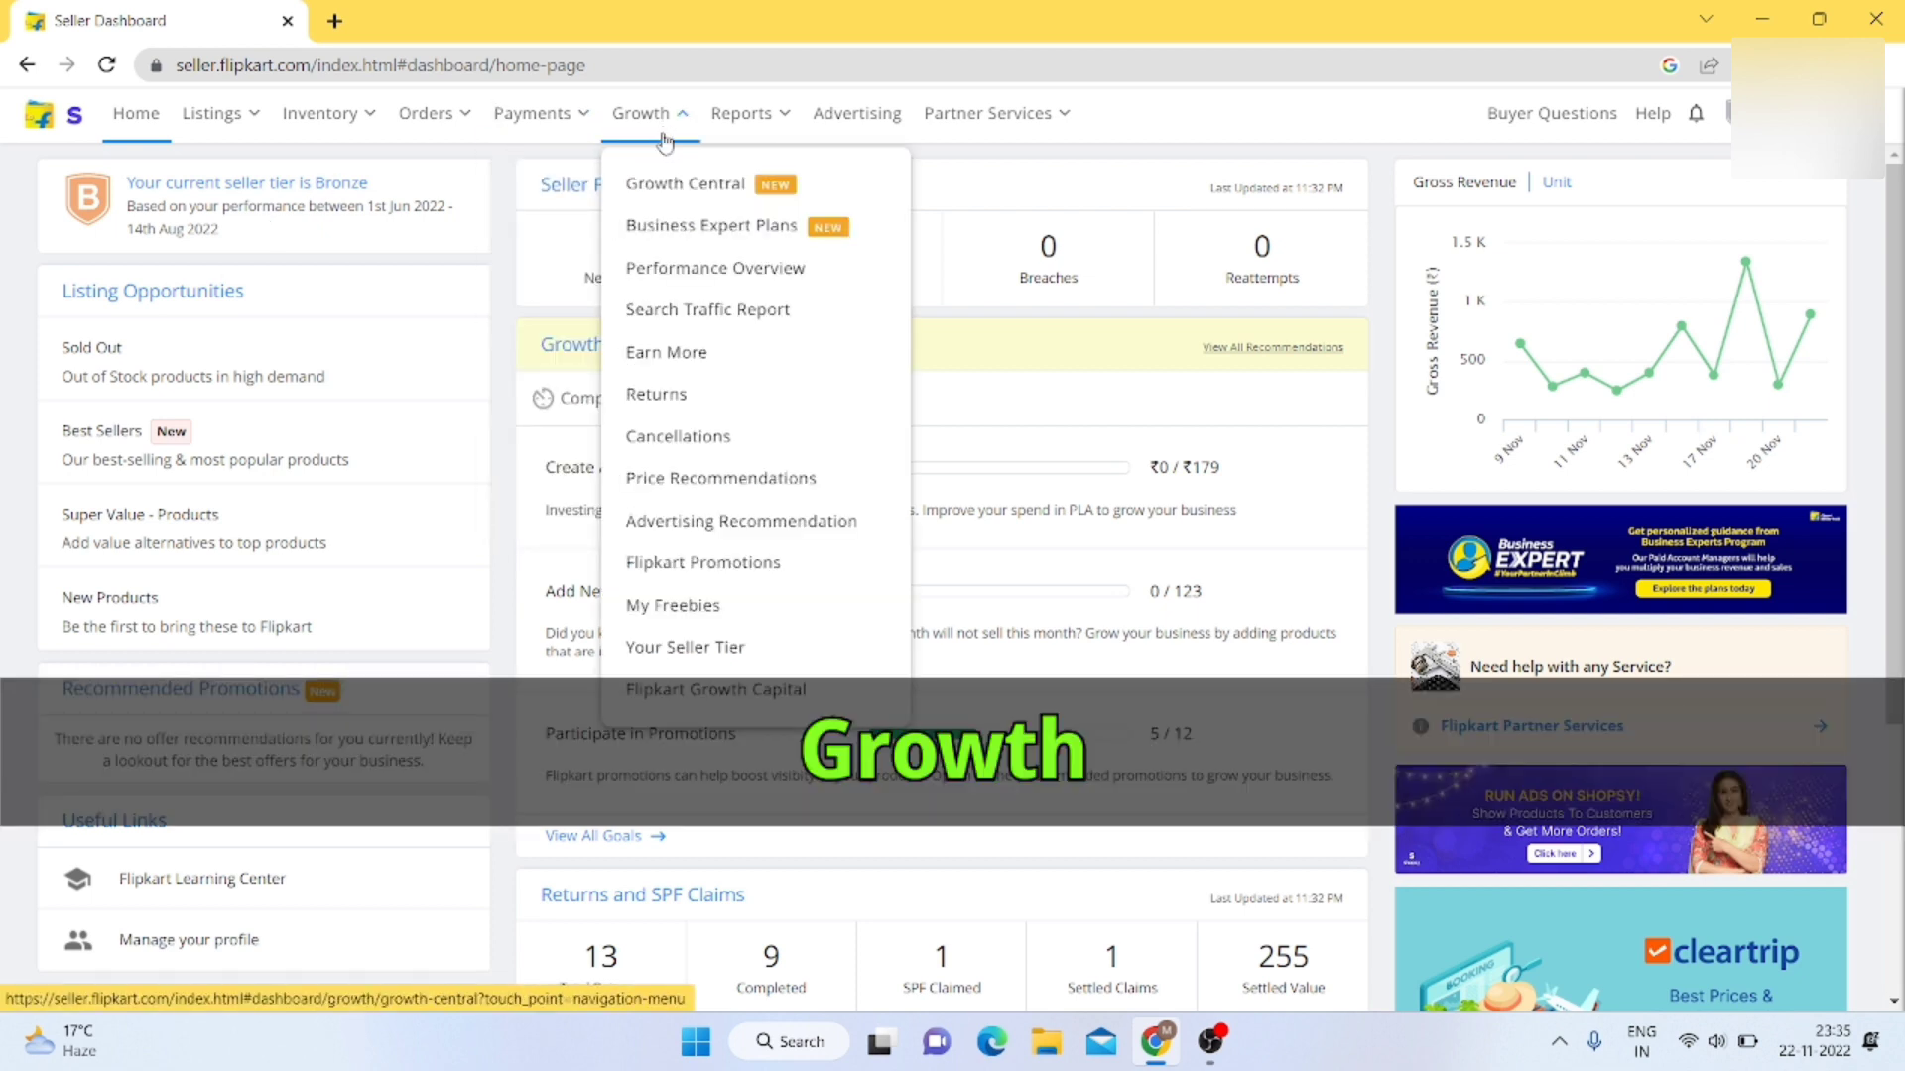
{"action": "left_click", "coordinate": [678, 568]}
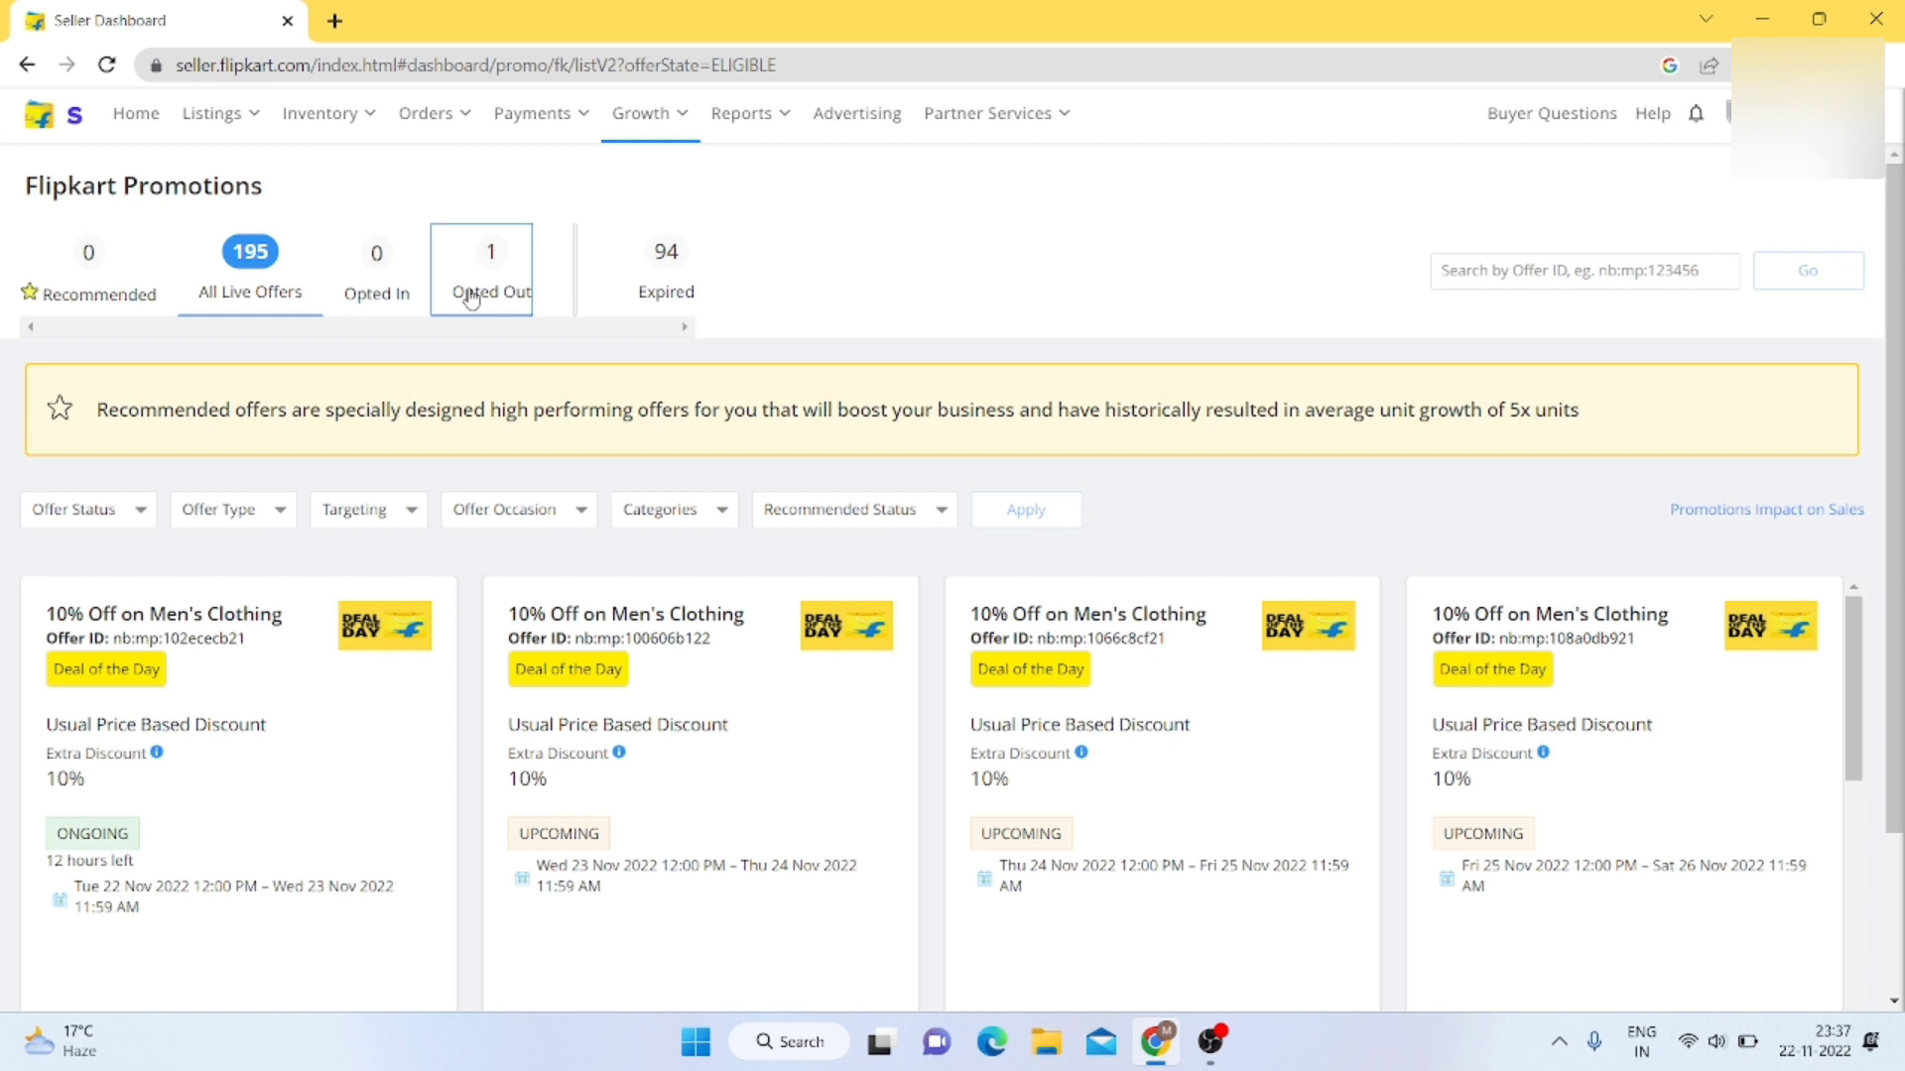
Step: Browse all live offers and examine their titles, offer types, ongoing or upcoming status and date ranges
{"action": "scroll", "coordinate": [757, 783], "scroll_direction": "down", "scroll_amount": 2}
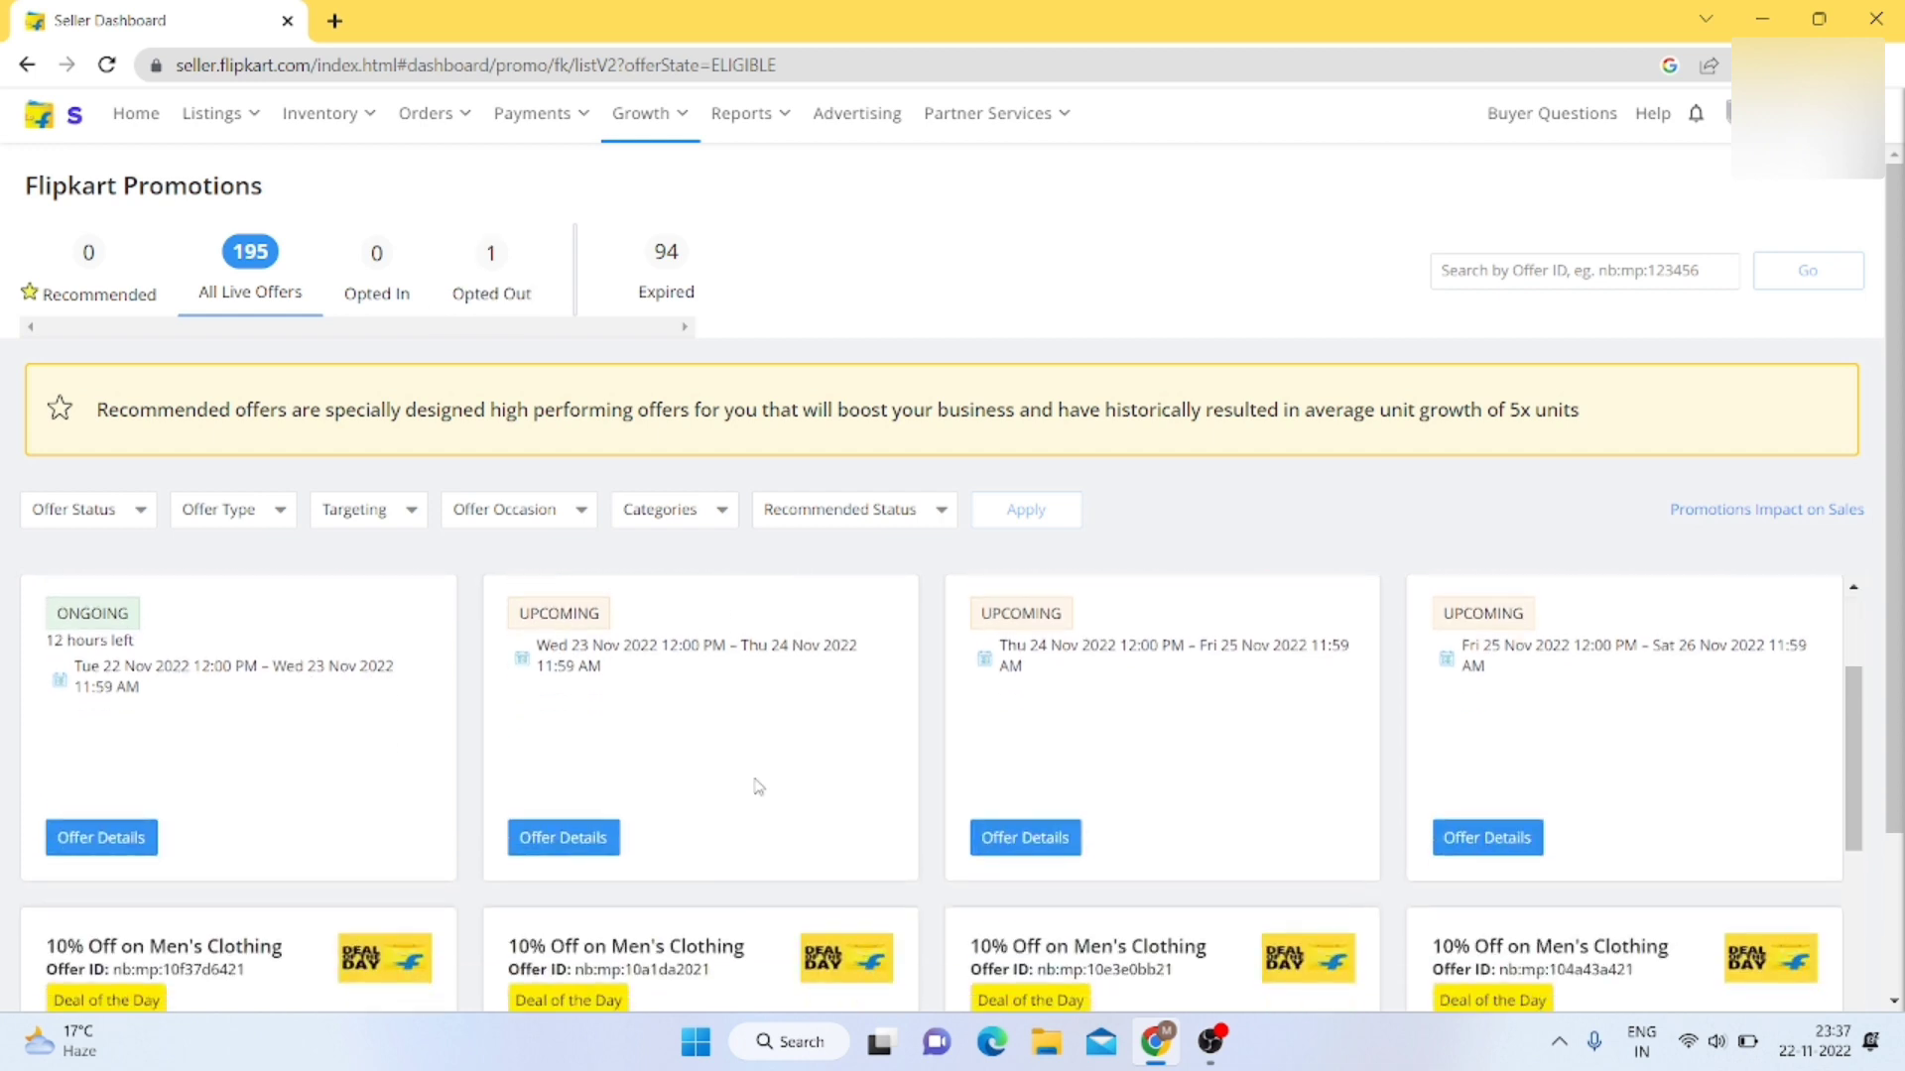
{"action": "scroll", "coordinate": [758, 787], "scroll_direction": "up", "scroll_amount": 2}
{"action": "scroll", "coordinate": [1255, 565], "scroll_direction": "down", "scroll_amount": 2}
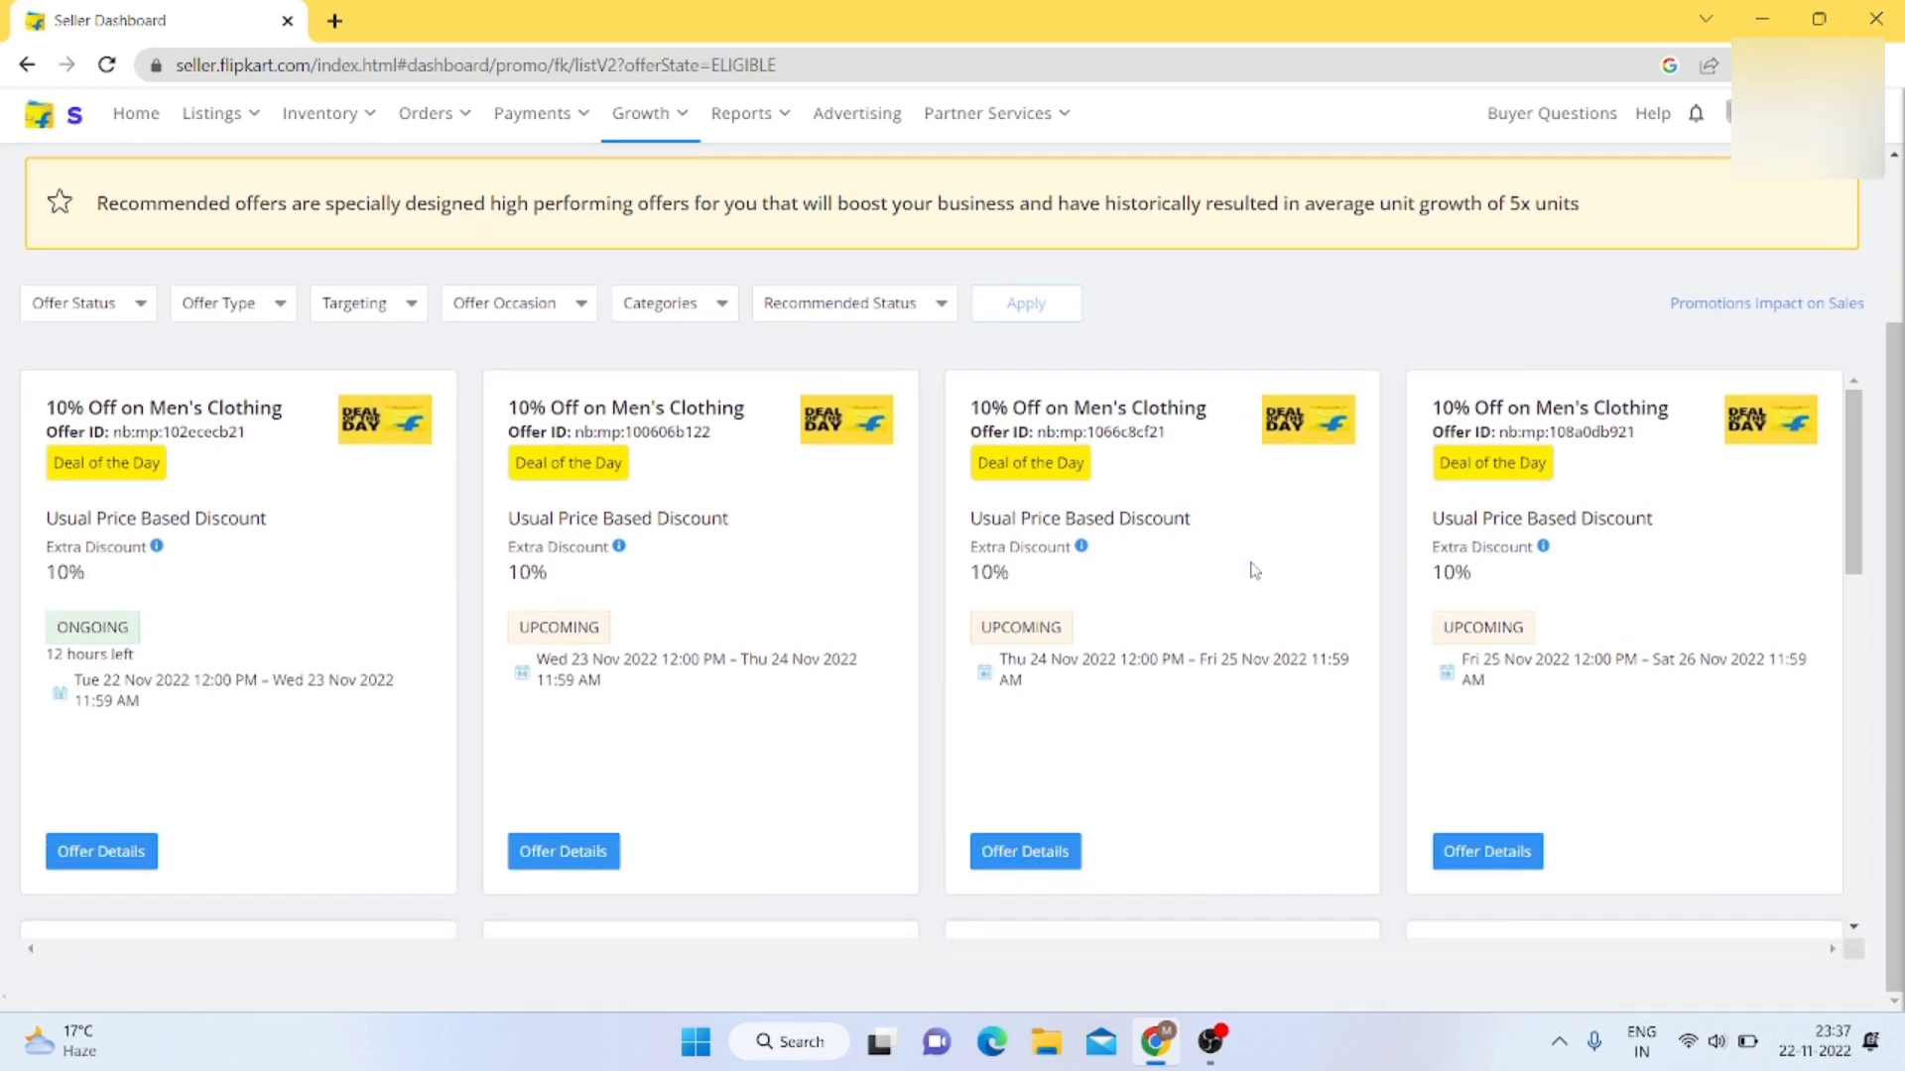
{"action": "scroll", "coordinate": [1223, 657], "scroll_direction": "down", "scroll_amount": 4}
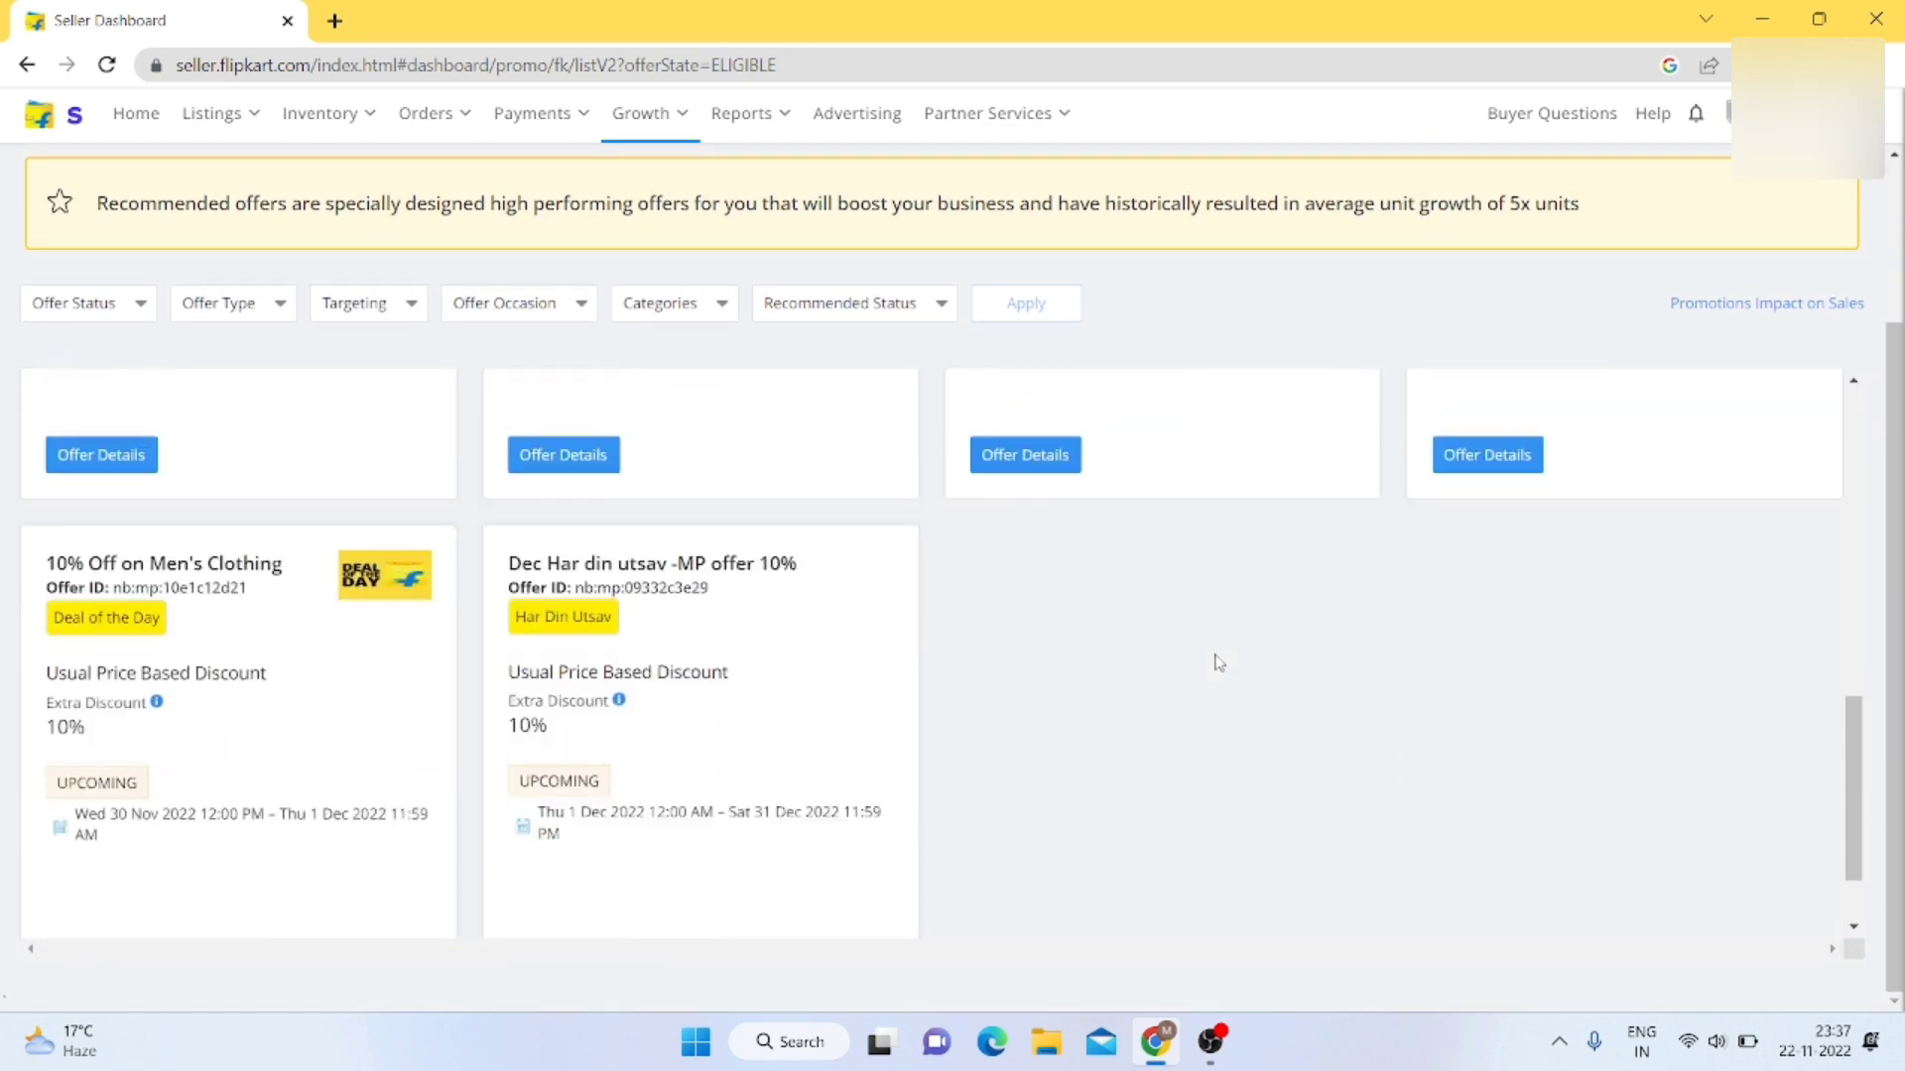
{"action": "scroll", "coordinate": [1219, 662], "scroll_direction": "down", "scroll_amount": 1}
{"action": "scroll", "coordinate": [1219, 663], "scroll_direction": "up", "scroll_amount": 8}
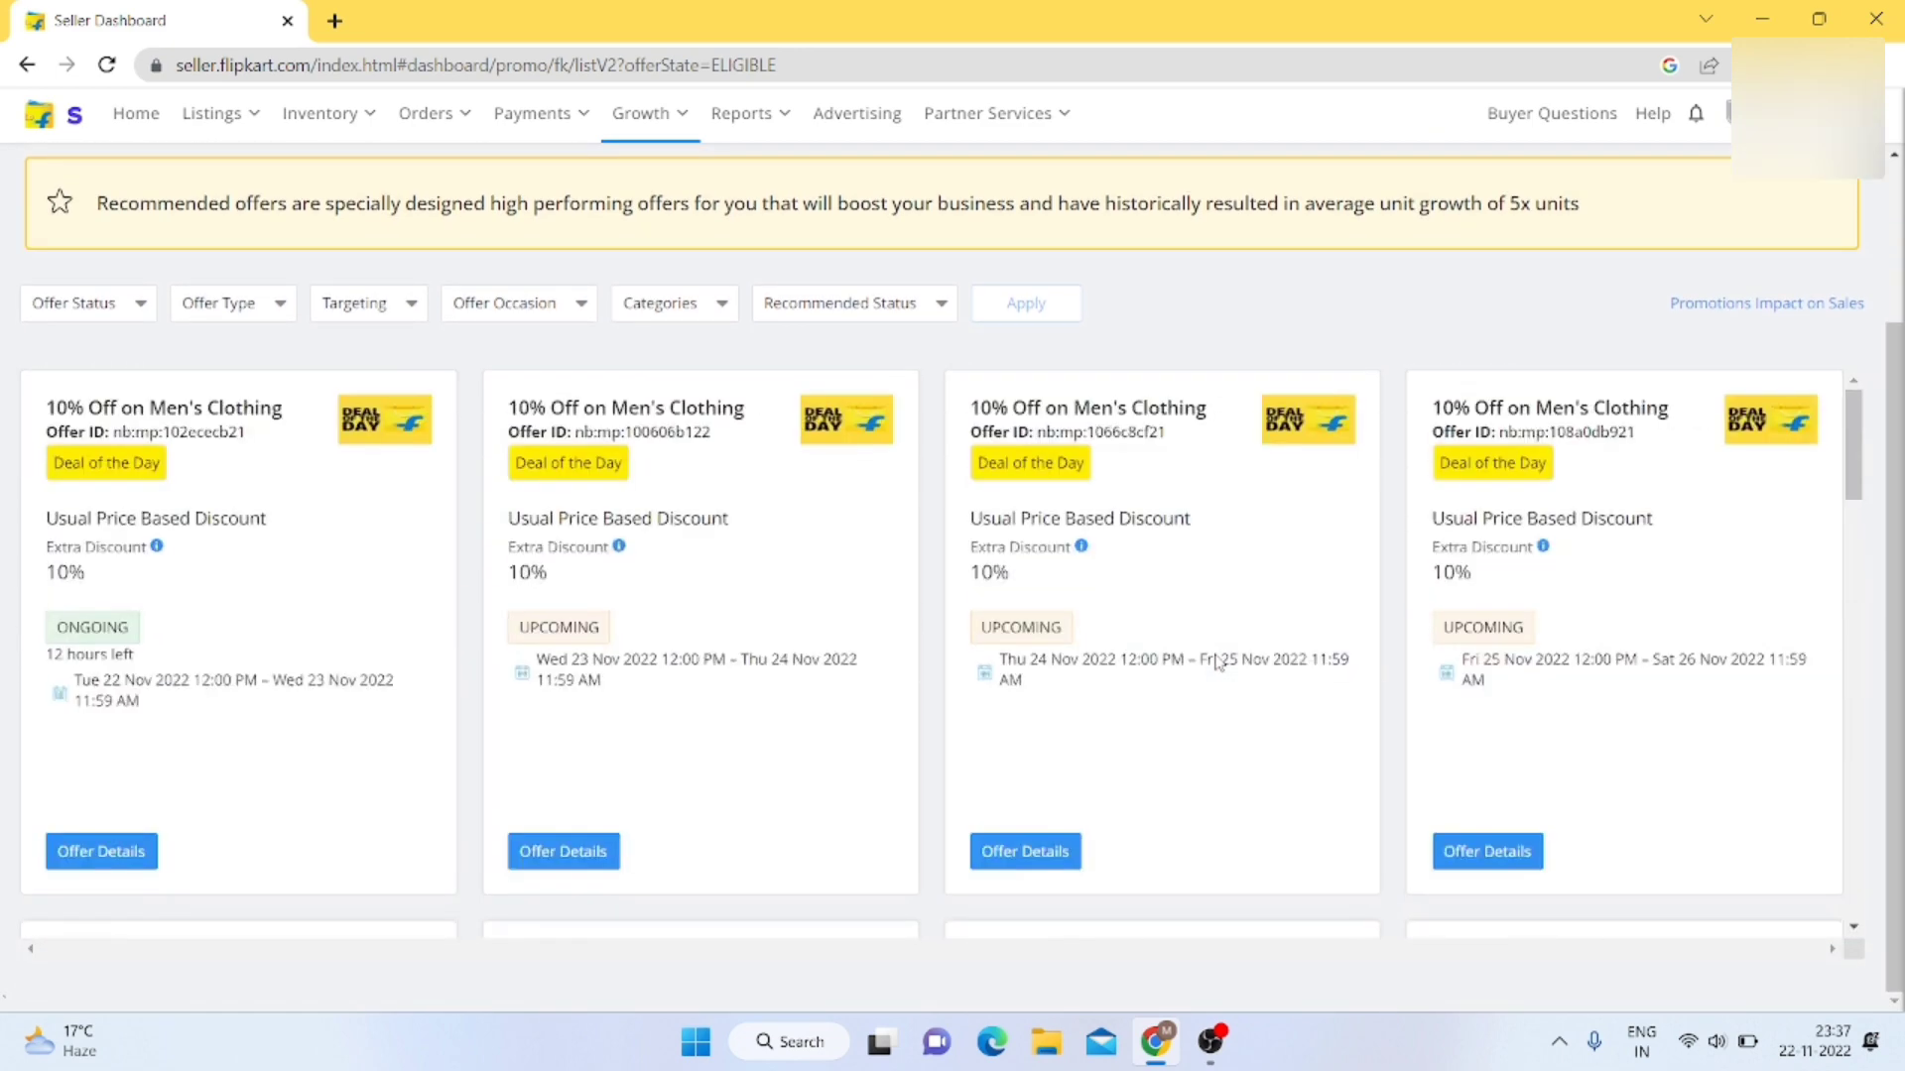
{"action": "scroll", "coordinate": [1217, 661], "scroll_direction": "down", "scroll_amount": 2}
{"action": "scroll", "coordinate": [1216, 660], "scroll_direction": "down", "scroll_amount": 10}
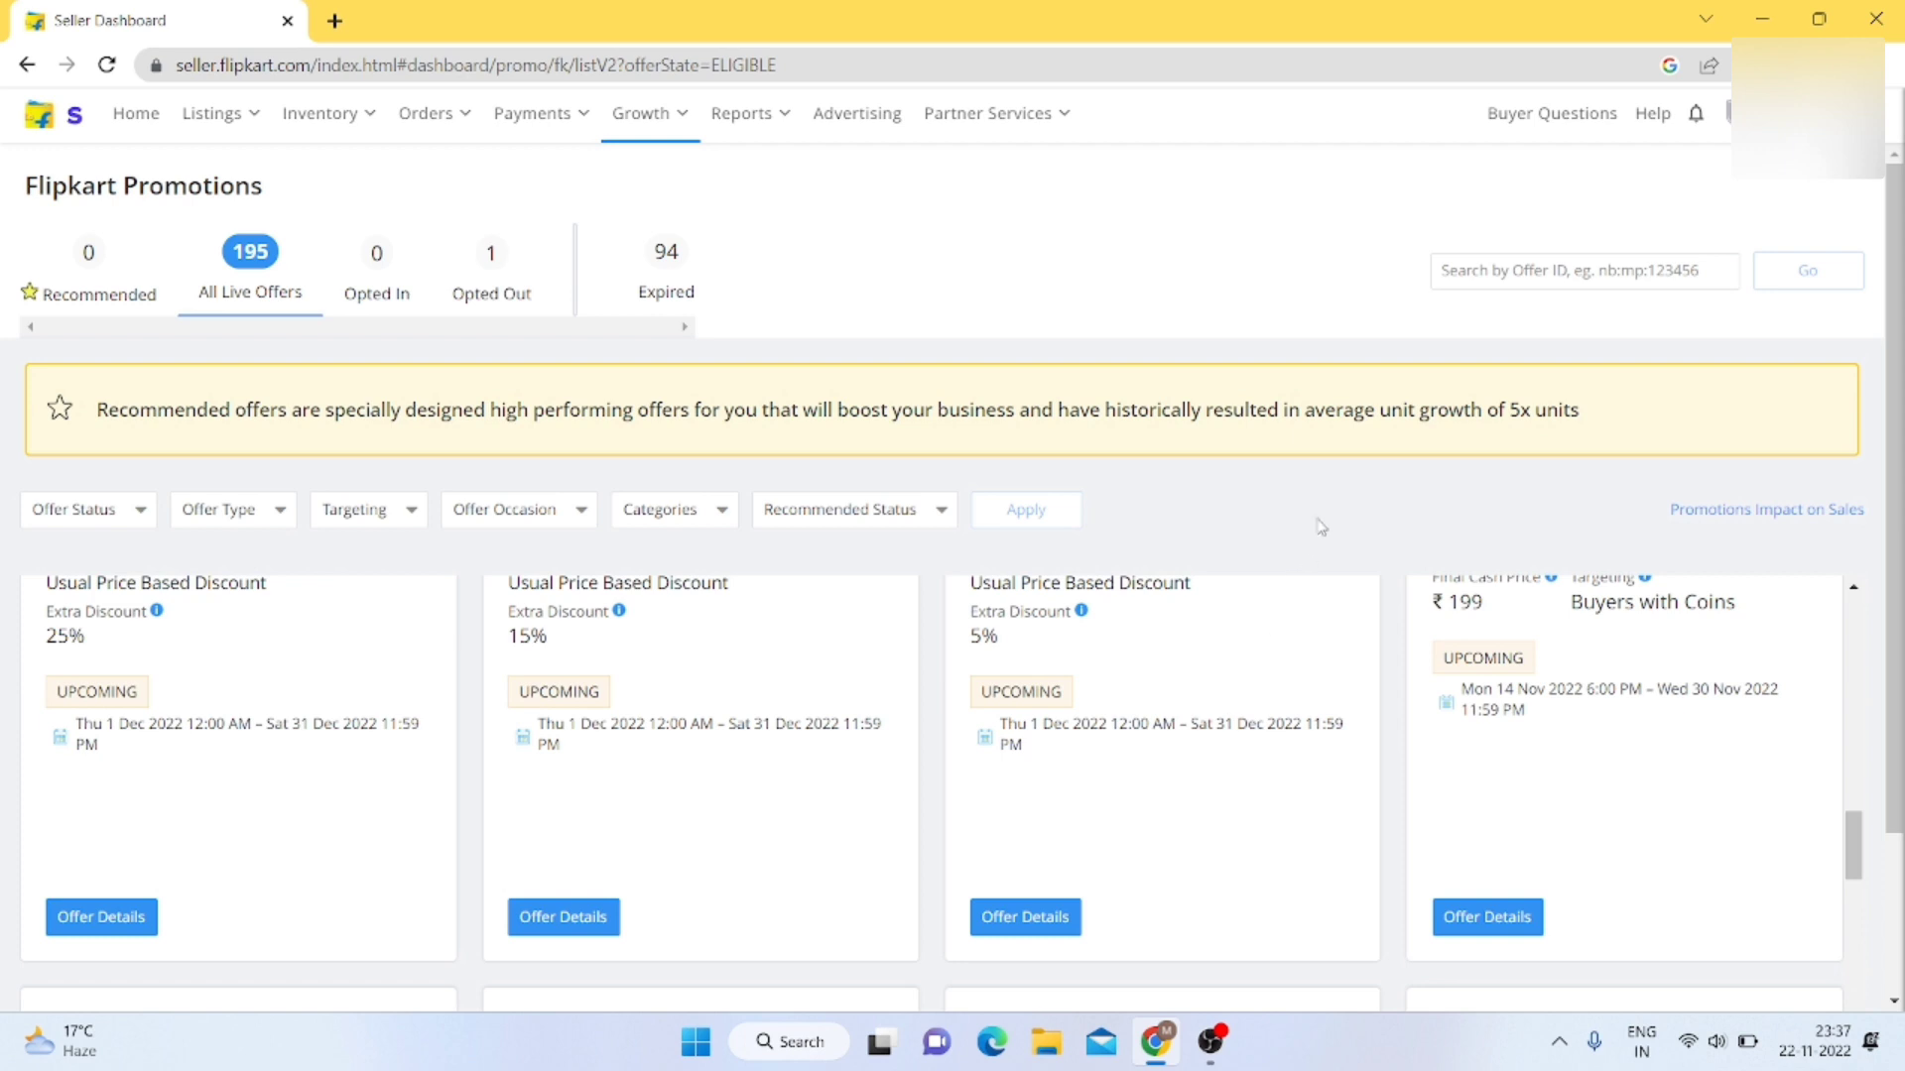
{"action": "scroll", "coordinate": [1323, 511], "scroll_direction": "down", "scroll_amount": 2}
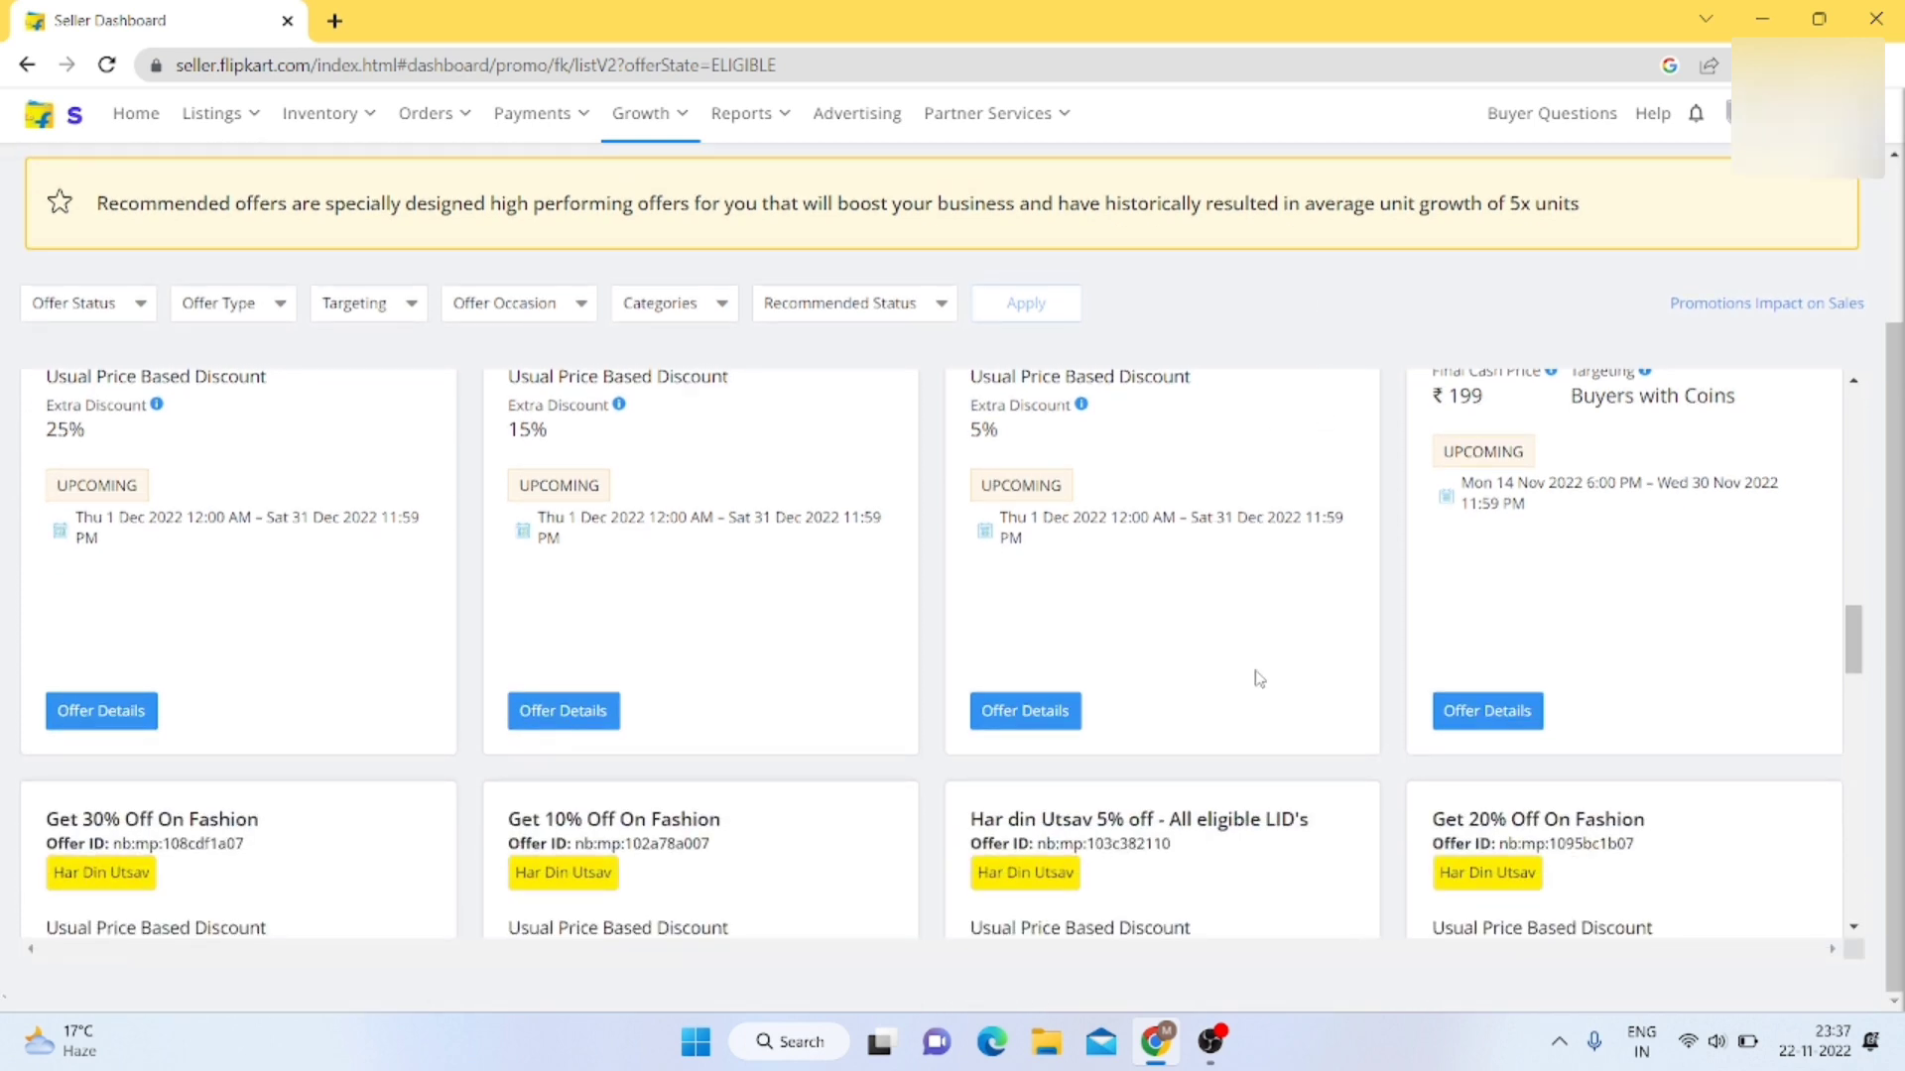
{"action": "scroll", "coordinate": [1258, 679], "scroll_direction": "up", "scroll_amount": 2}
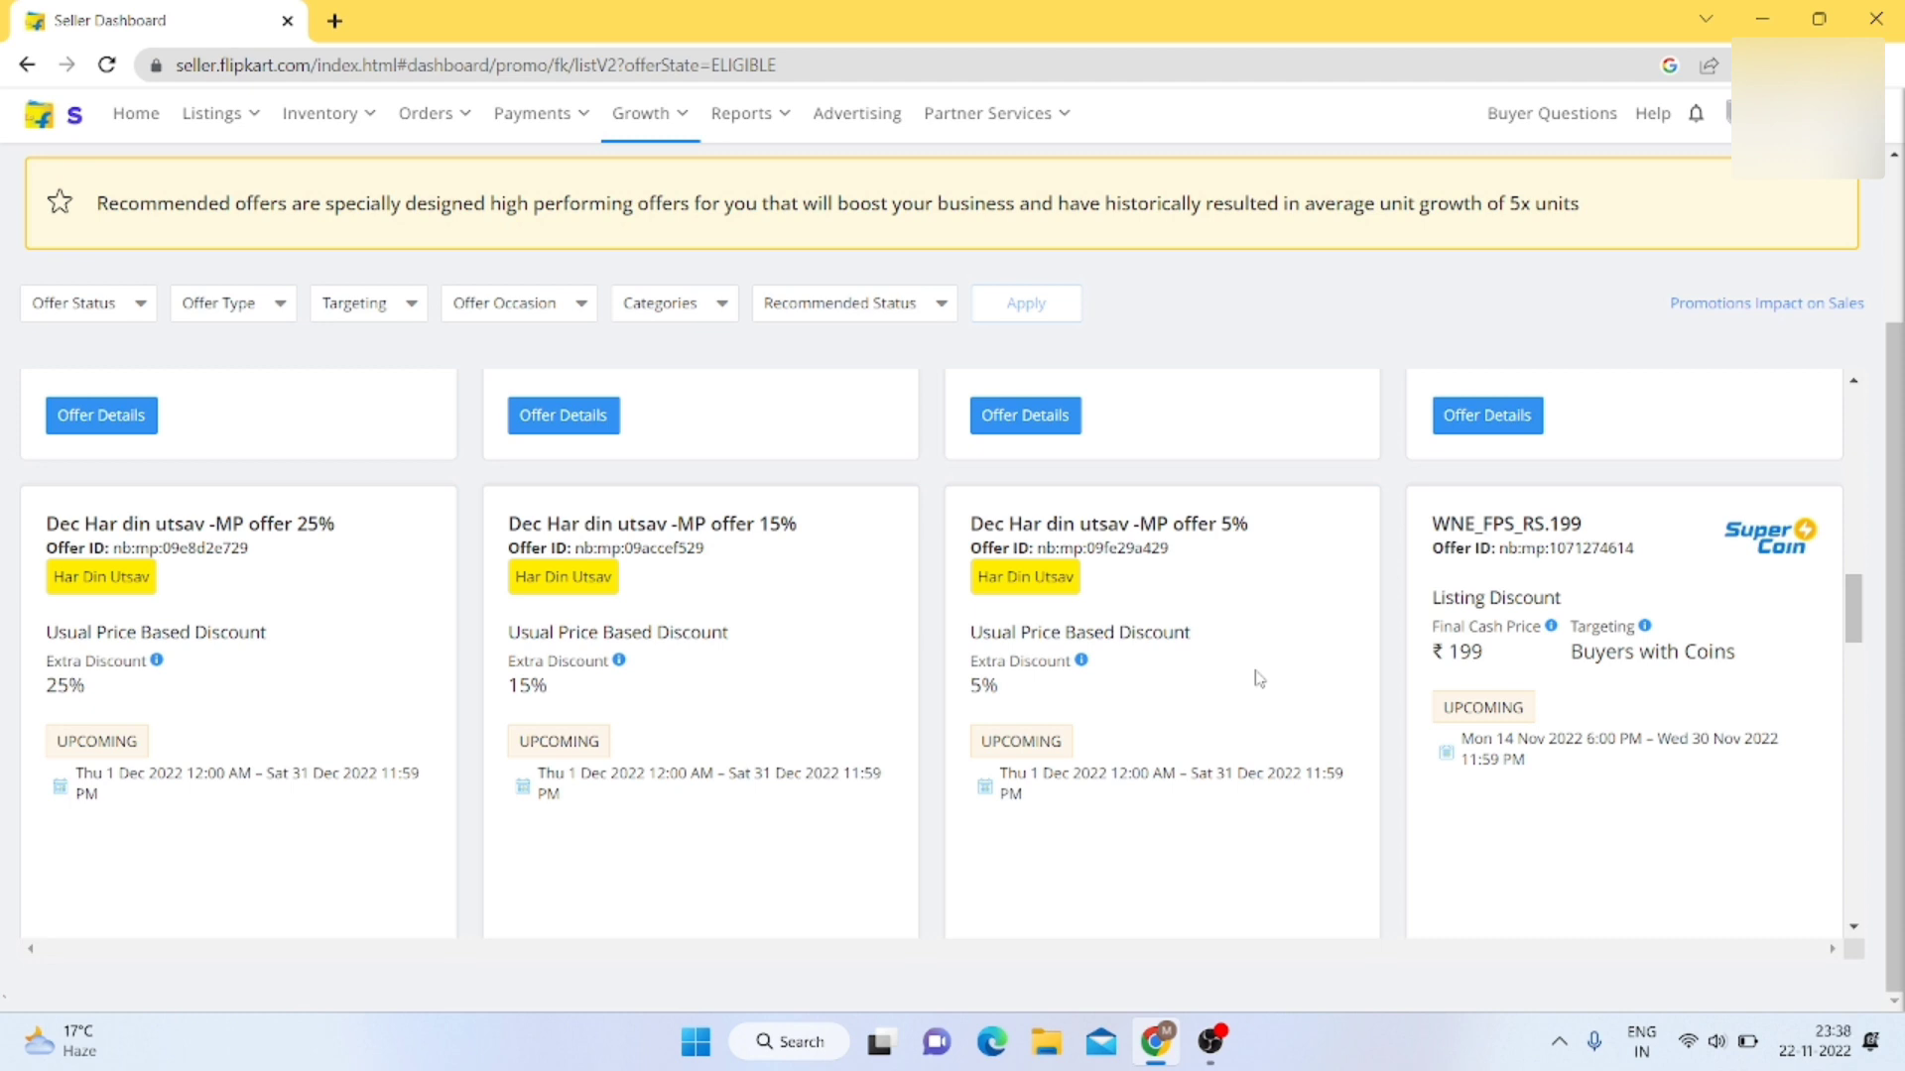
{"action": "scroll", "coordinate": [1258, 678], "scroll_direction": "up", "scroll_amount": 5}
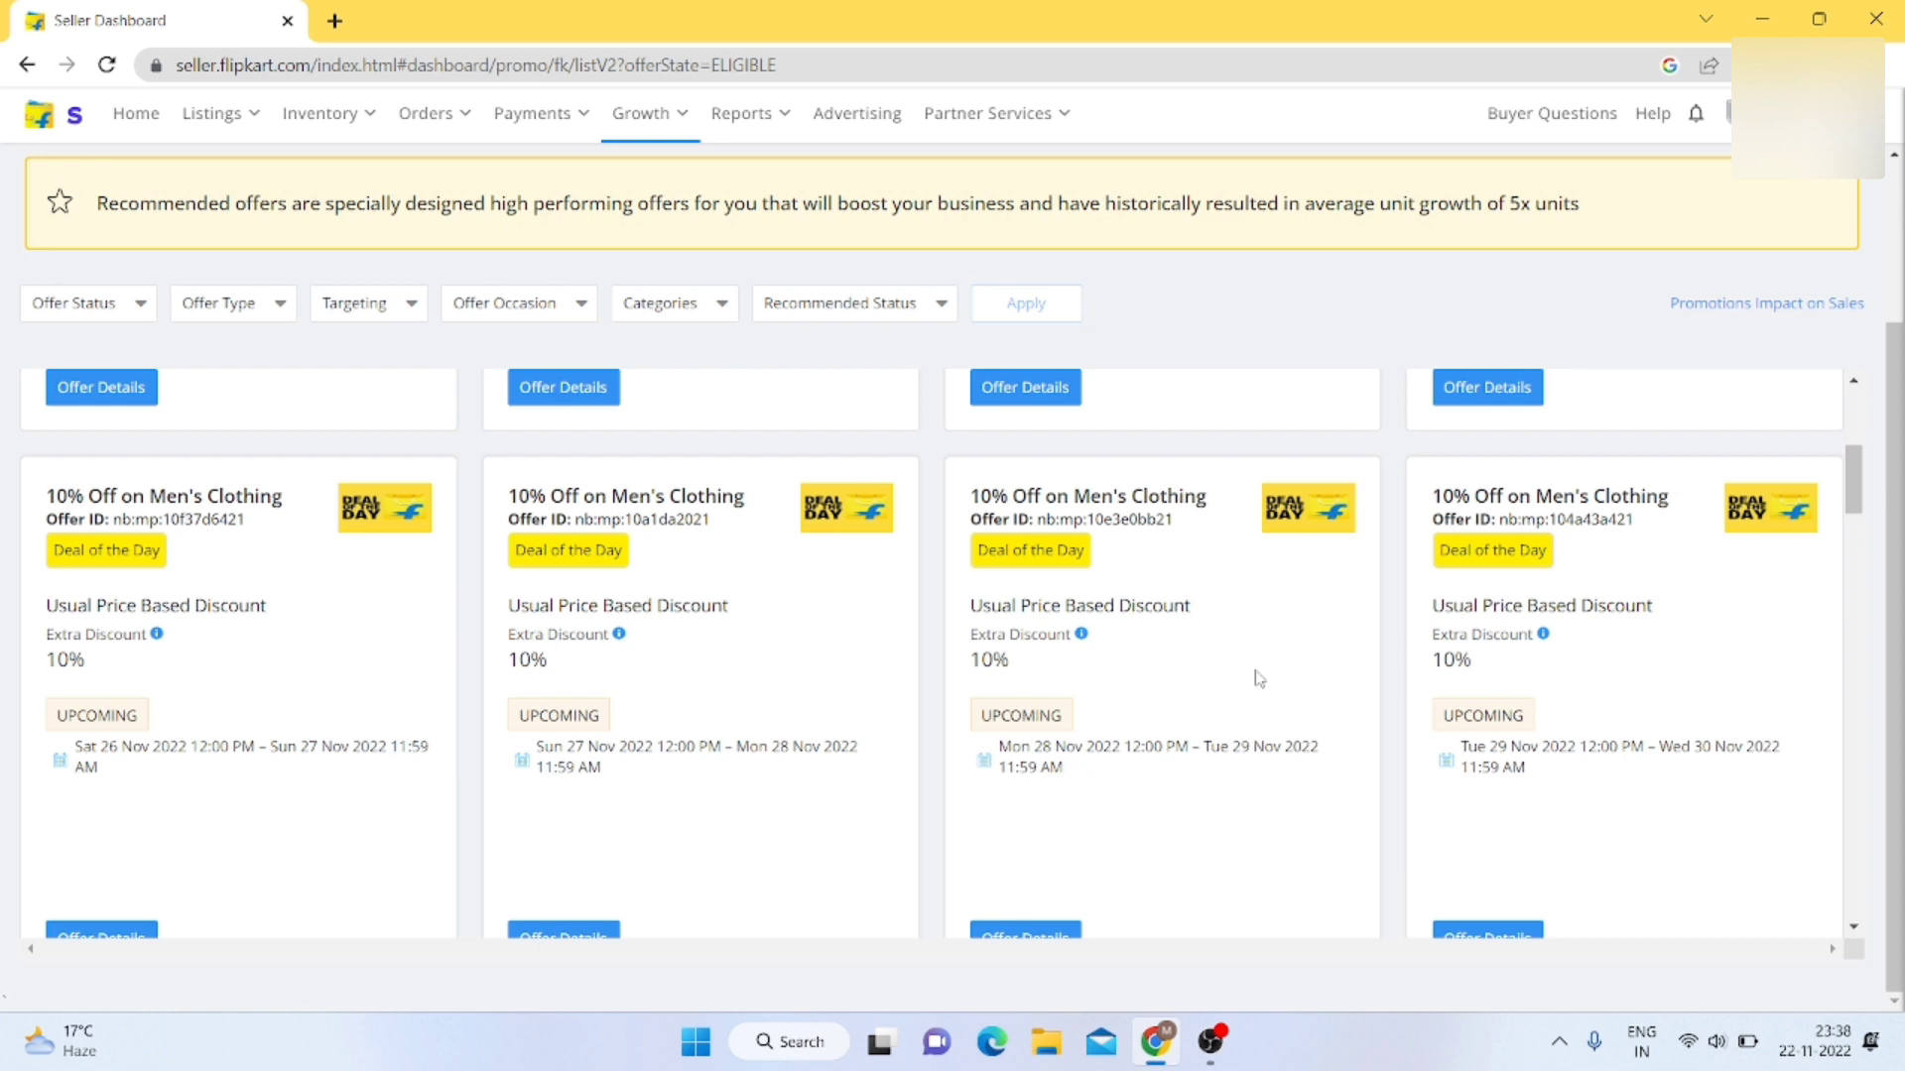
{"action": "scroll", "coordinate": [1258, 679], "scroll_direction": "up", "scroll_amount": 3}
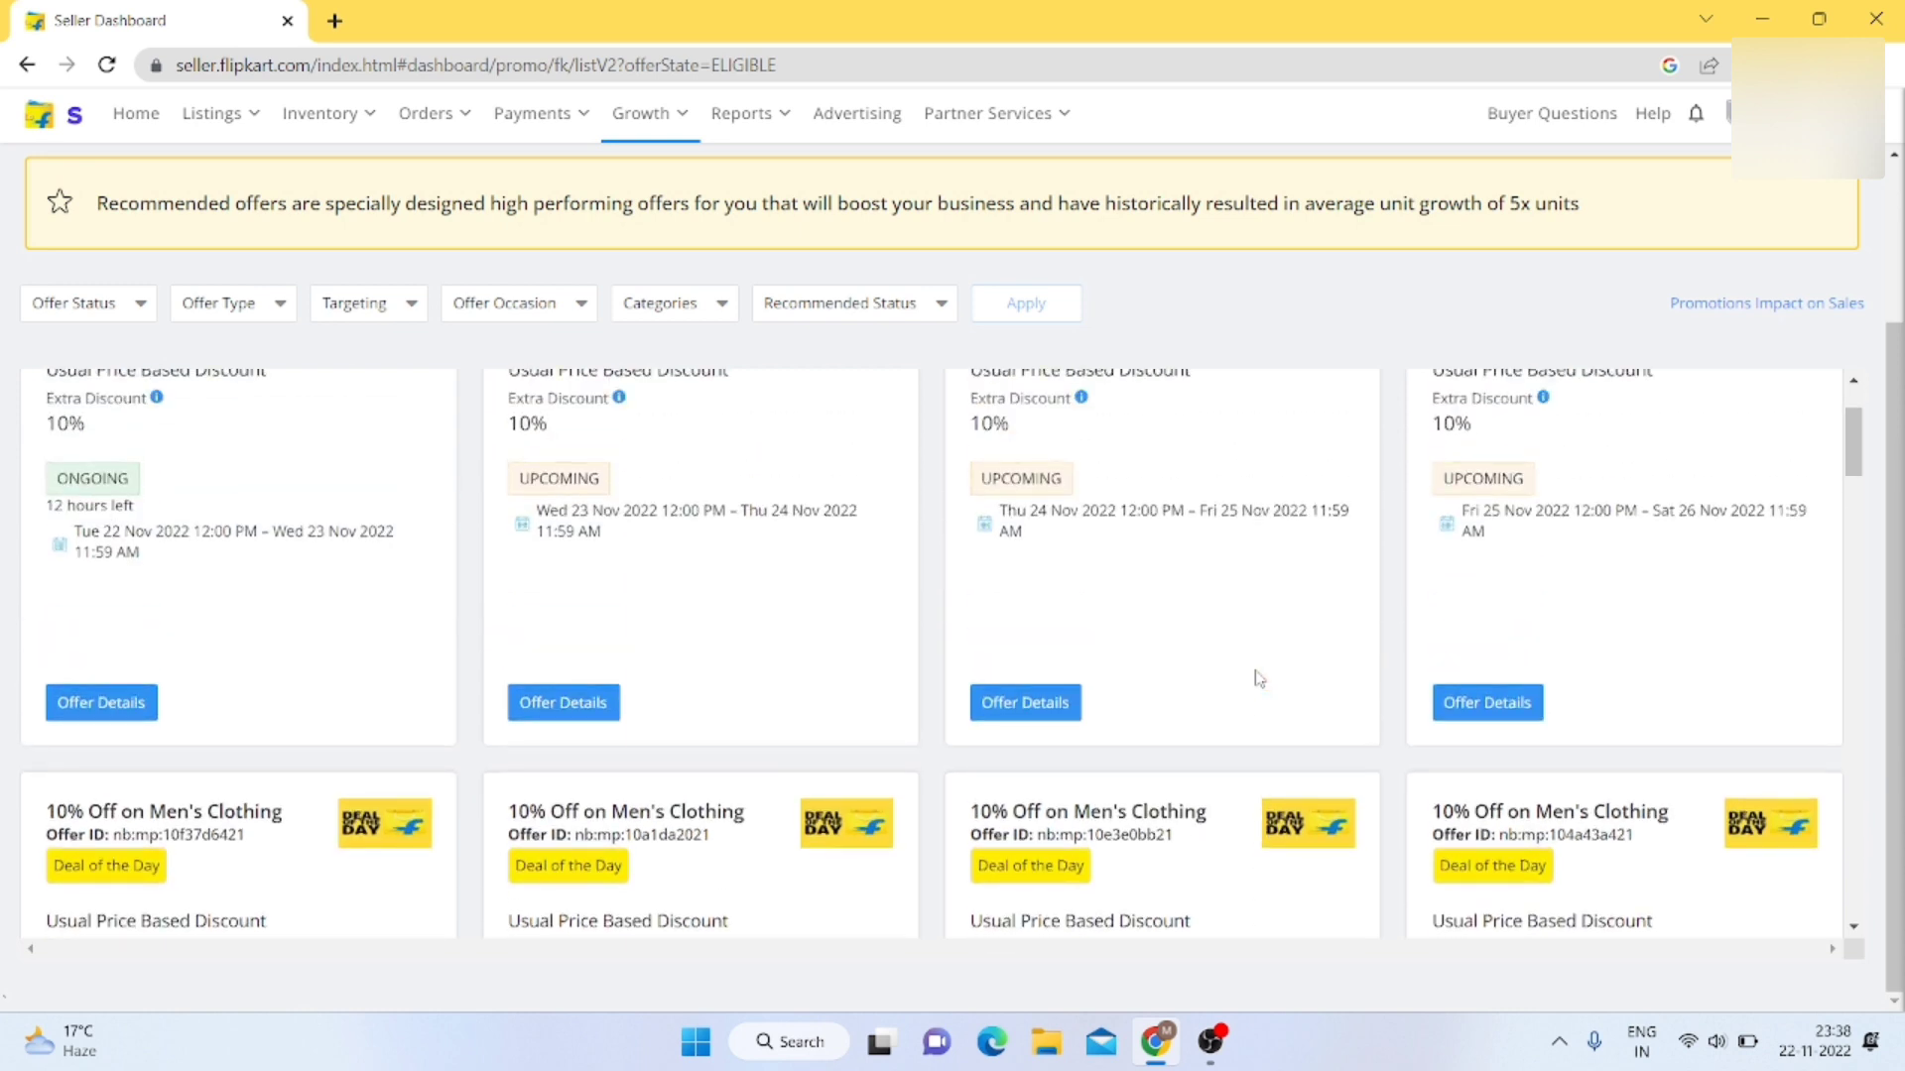
{"action": "scroll", "coordinate": [1258, 679], "scroll_direction": "up", "scroll_amount": 2}
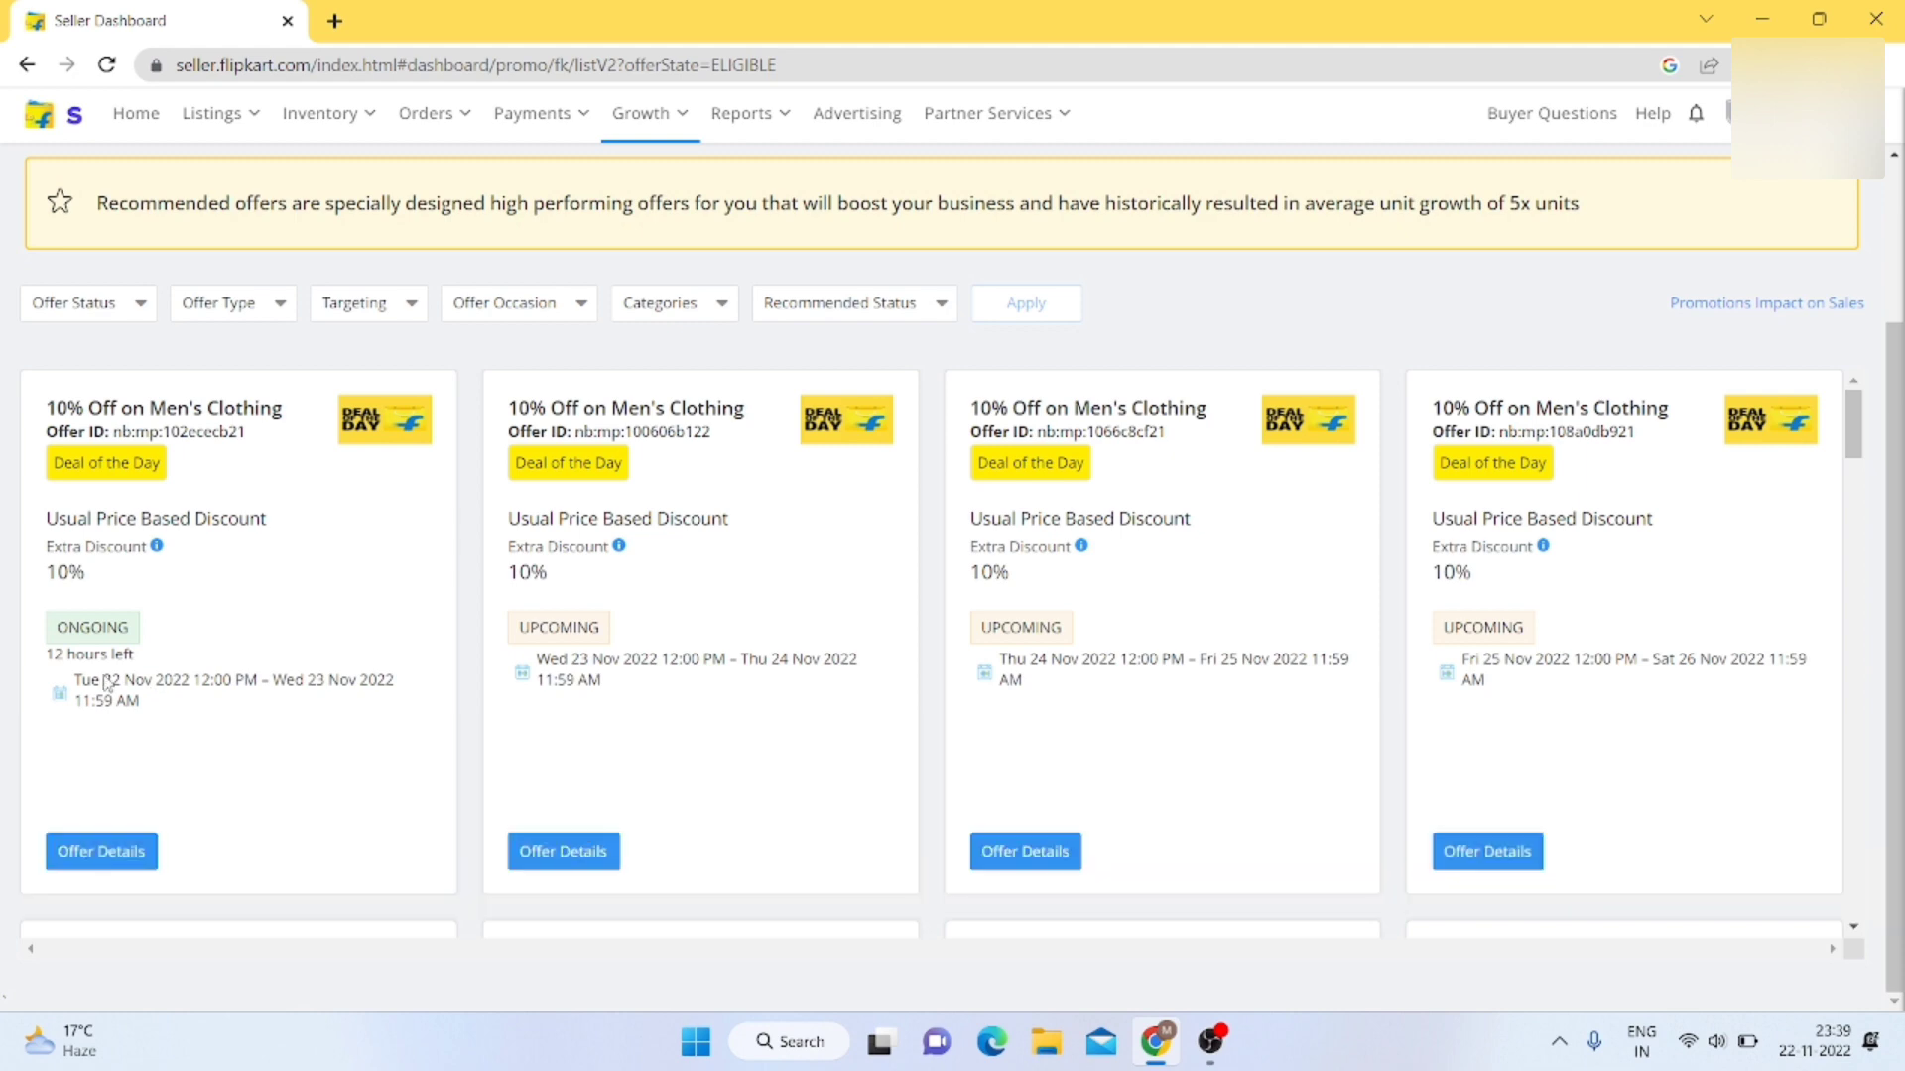
{"action": "scroll", "coordinate": [764, 761], "scroll_direction": "down", "scroll_amount": 4}
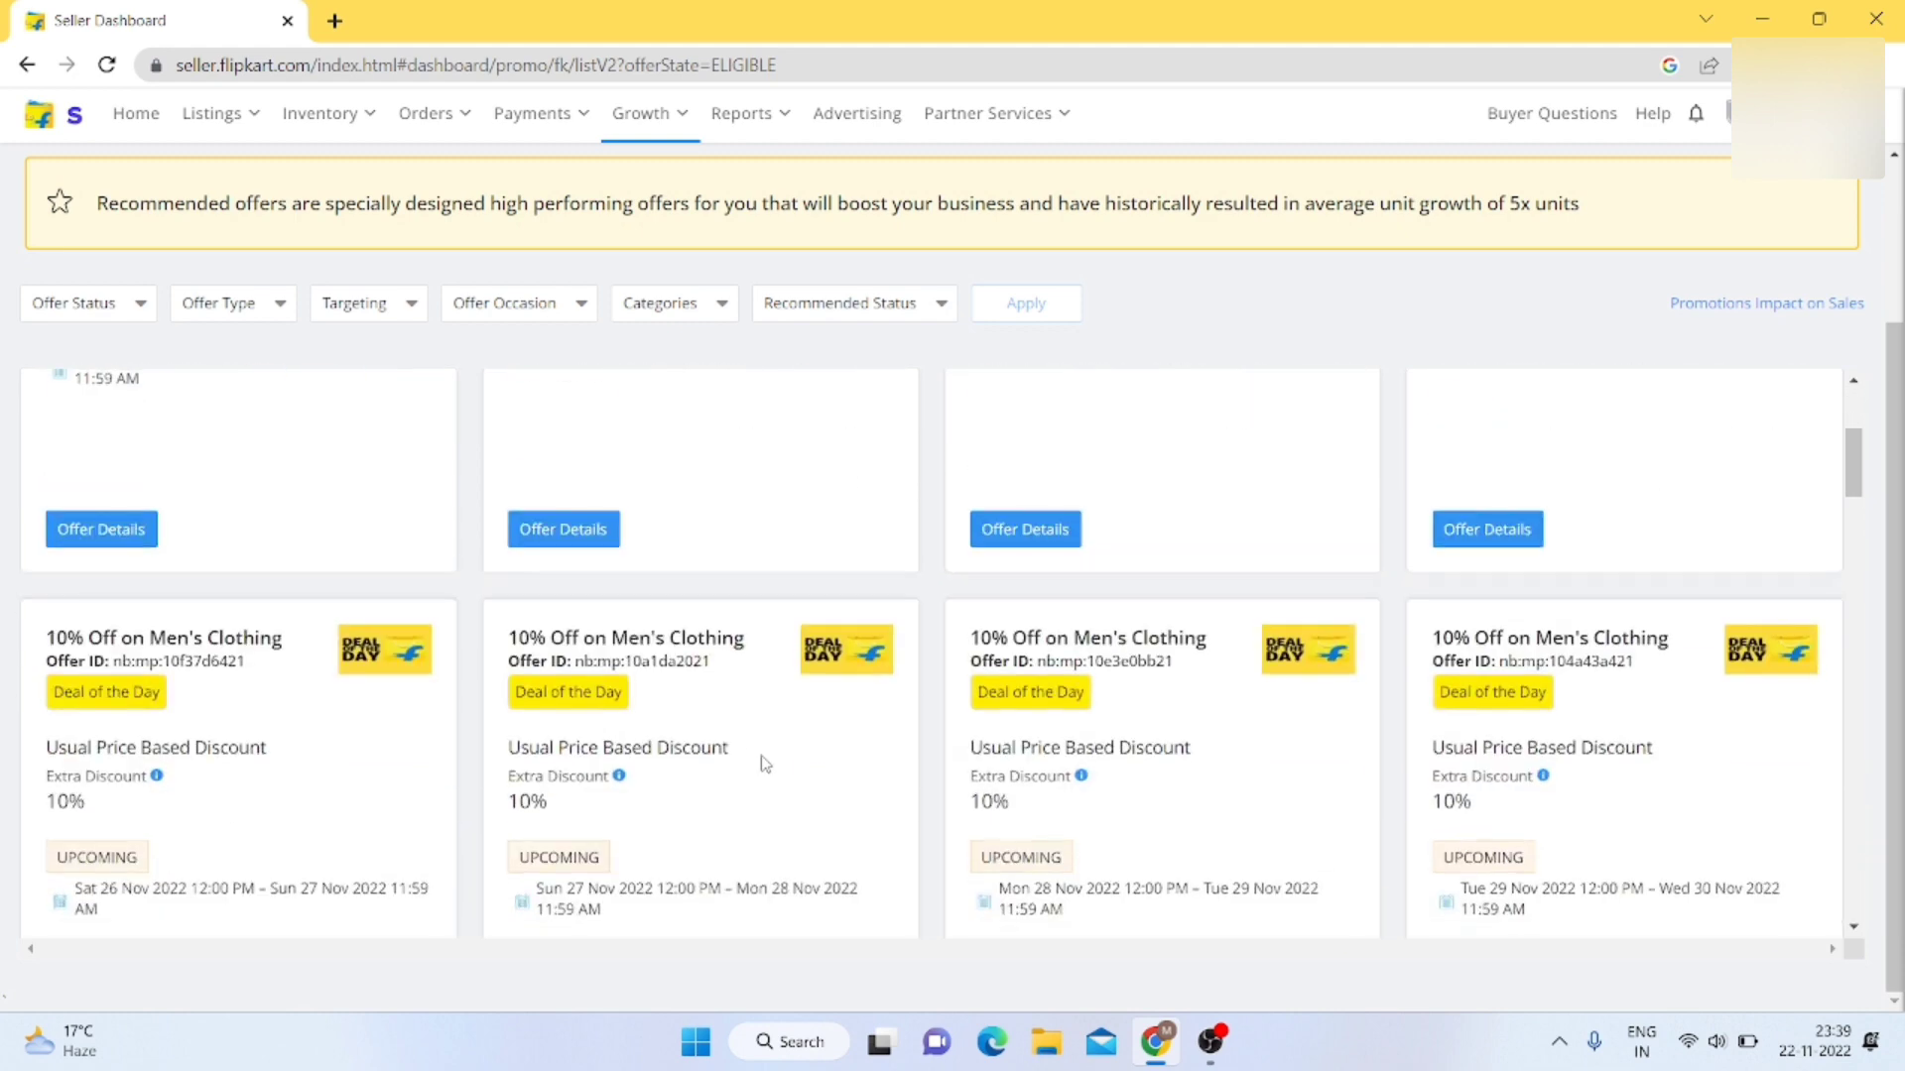
{"action": "scroll", "coordinate": [764, 762], "scroll_direction": "up", "scroll_amount": 4}
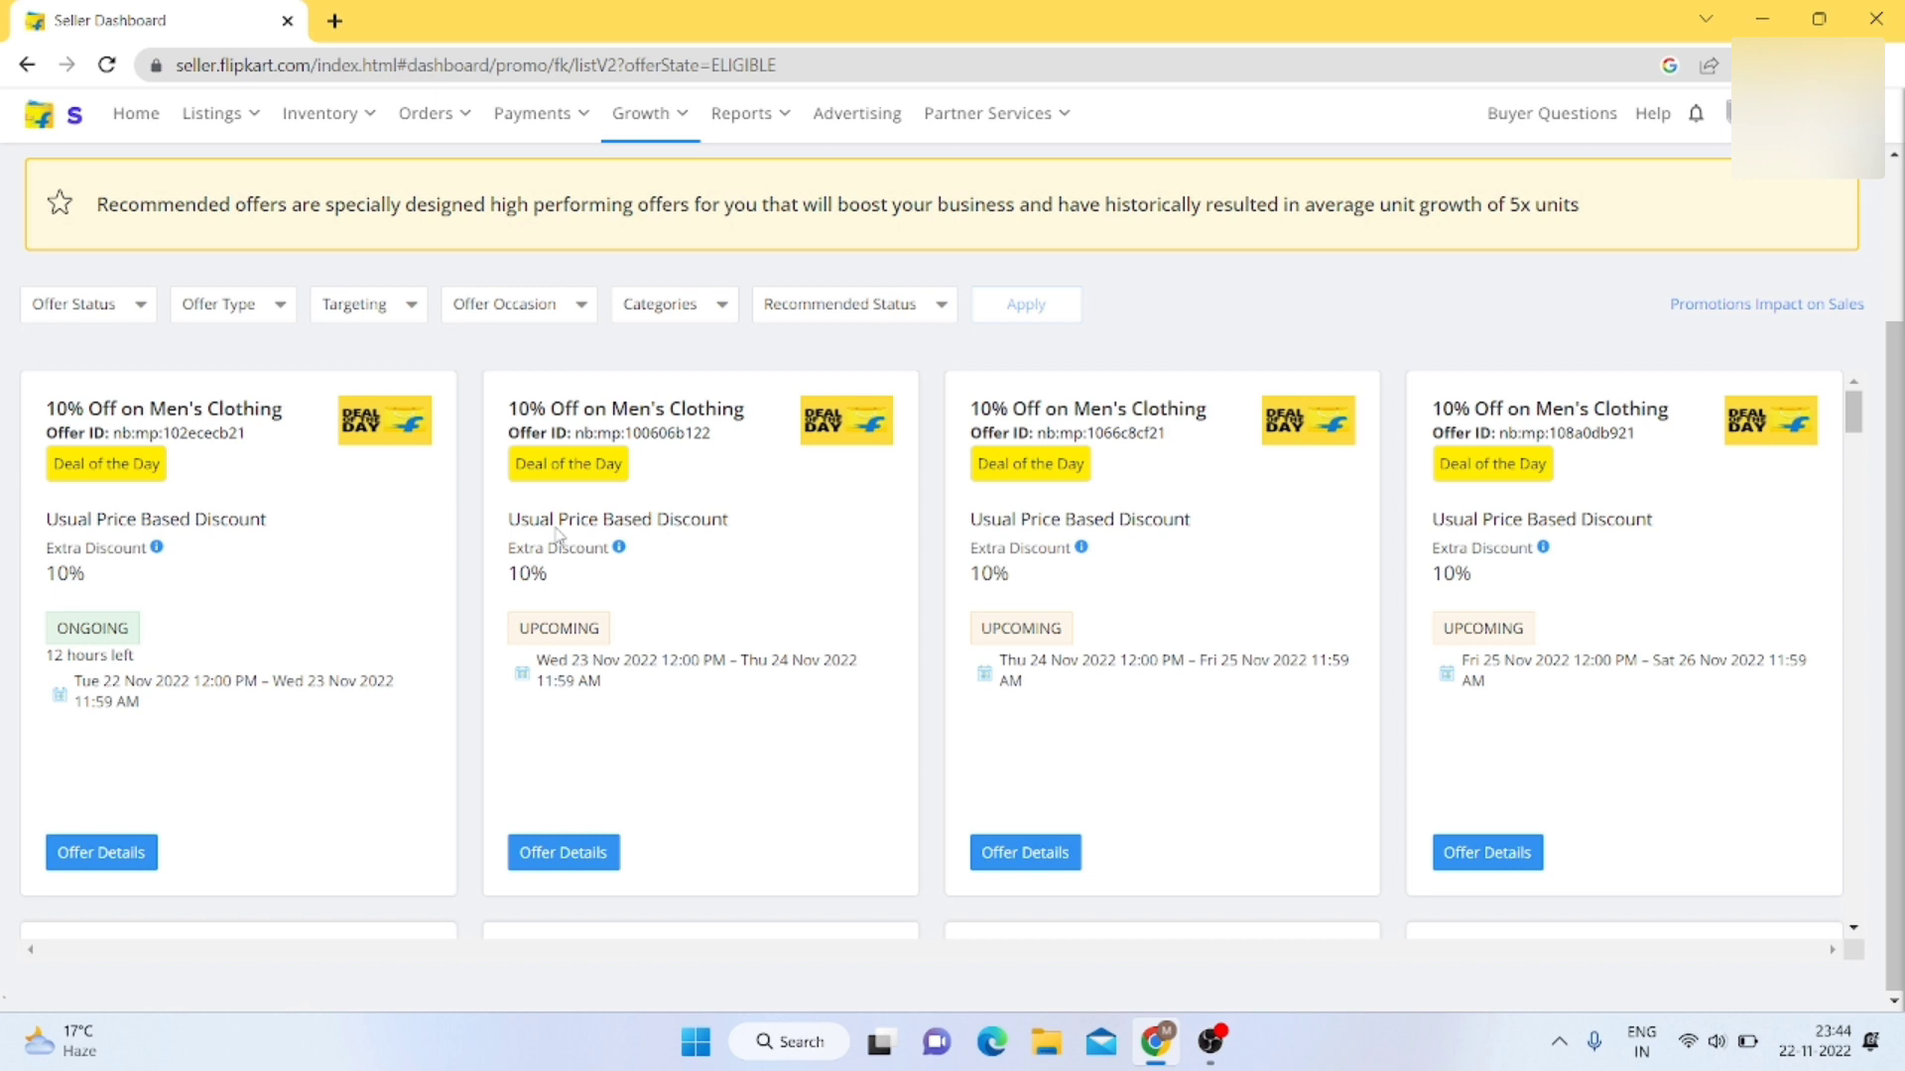
Step: Compare the extra discount percentages of the Deal of the Day and Har Din Utsav offers
{"action": "scroll", "coordinate": [559, 536], "scroll_direction": "up", "scroll_amount": 2}
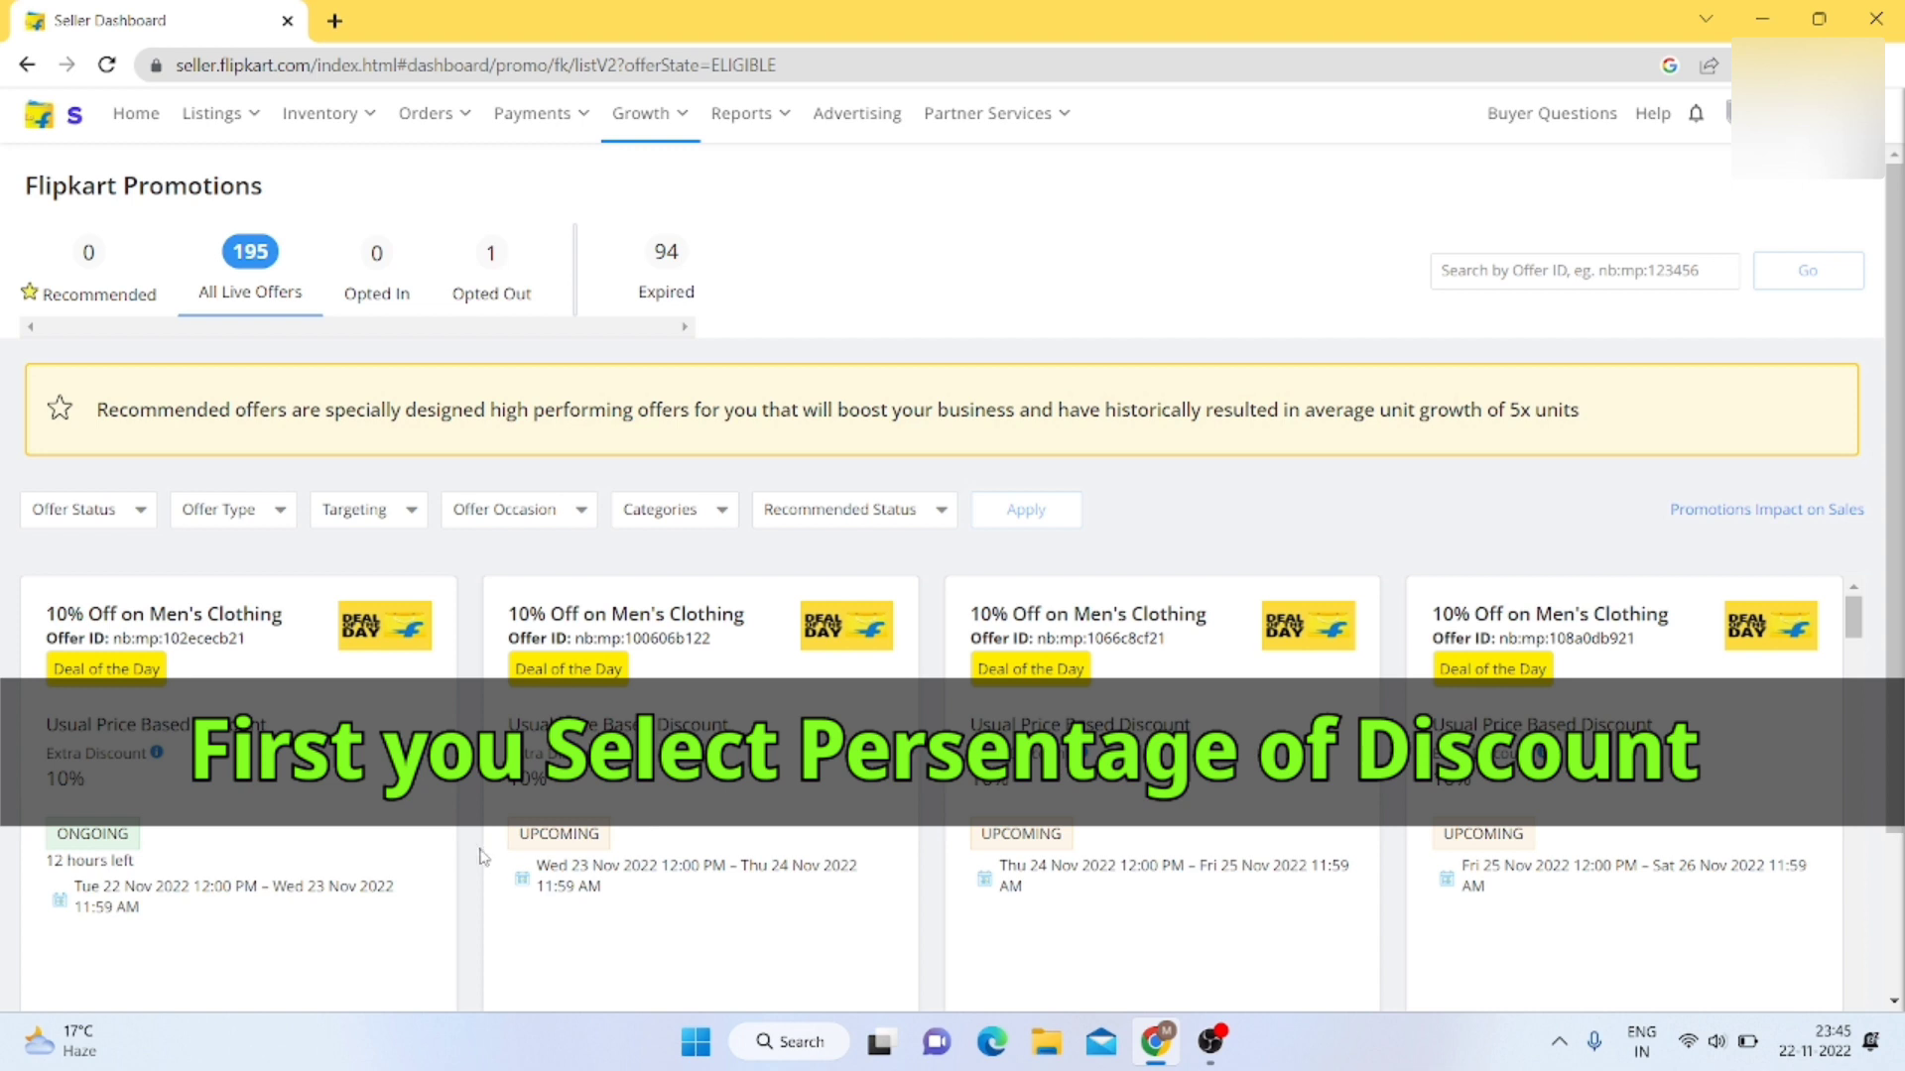
{"action": "scroll", "coordinate": [615, 841], "scroll_direction": "down", "scroll_amount": 8}
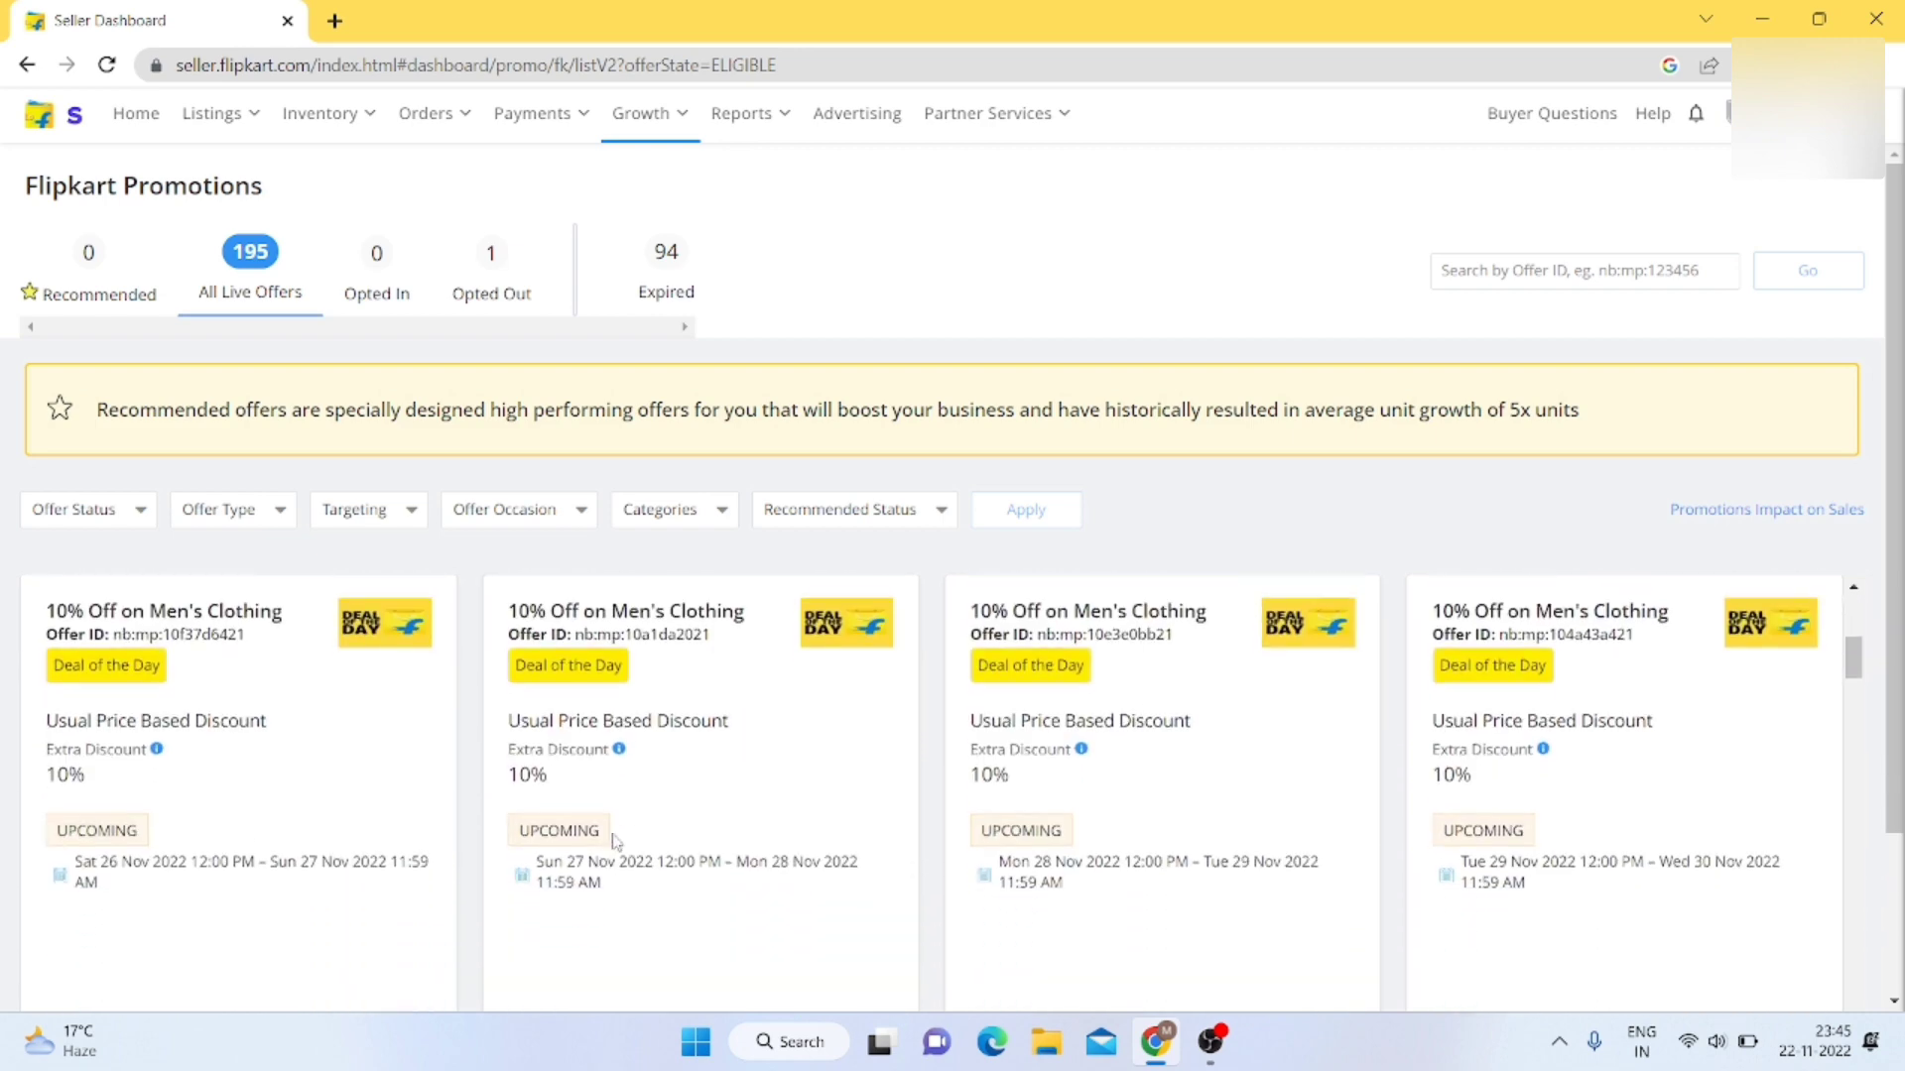
{"action": "scroll", "coordinate": [615, 841], "scroll_direction": "down", "scroll_amount": 3}
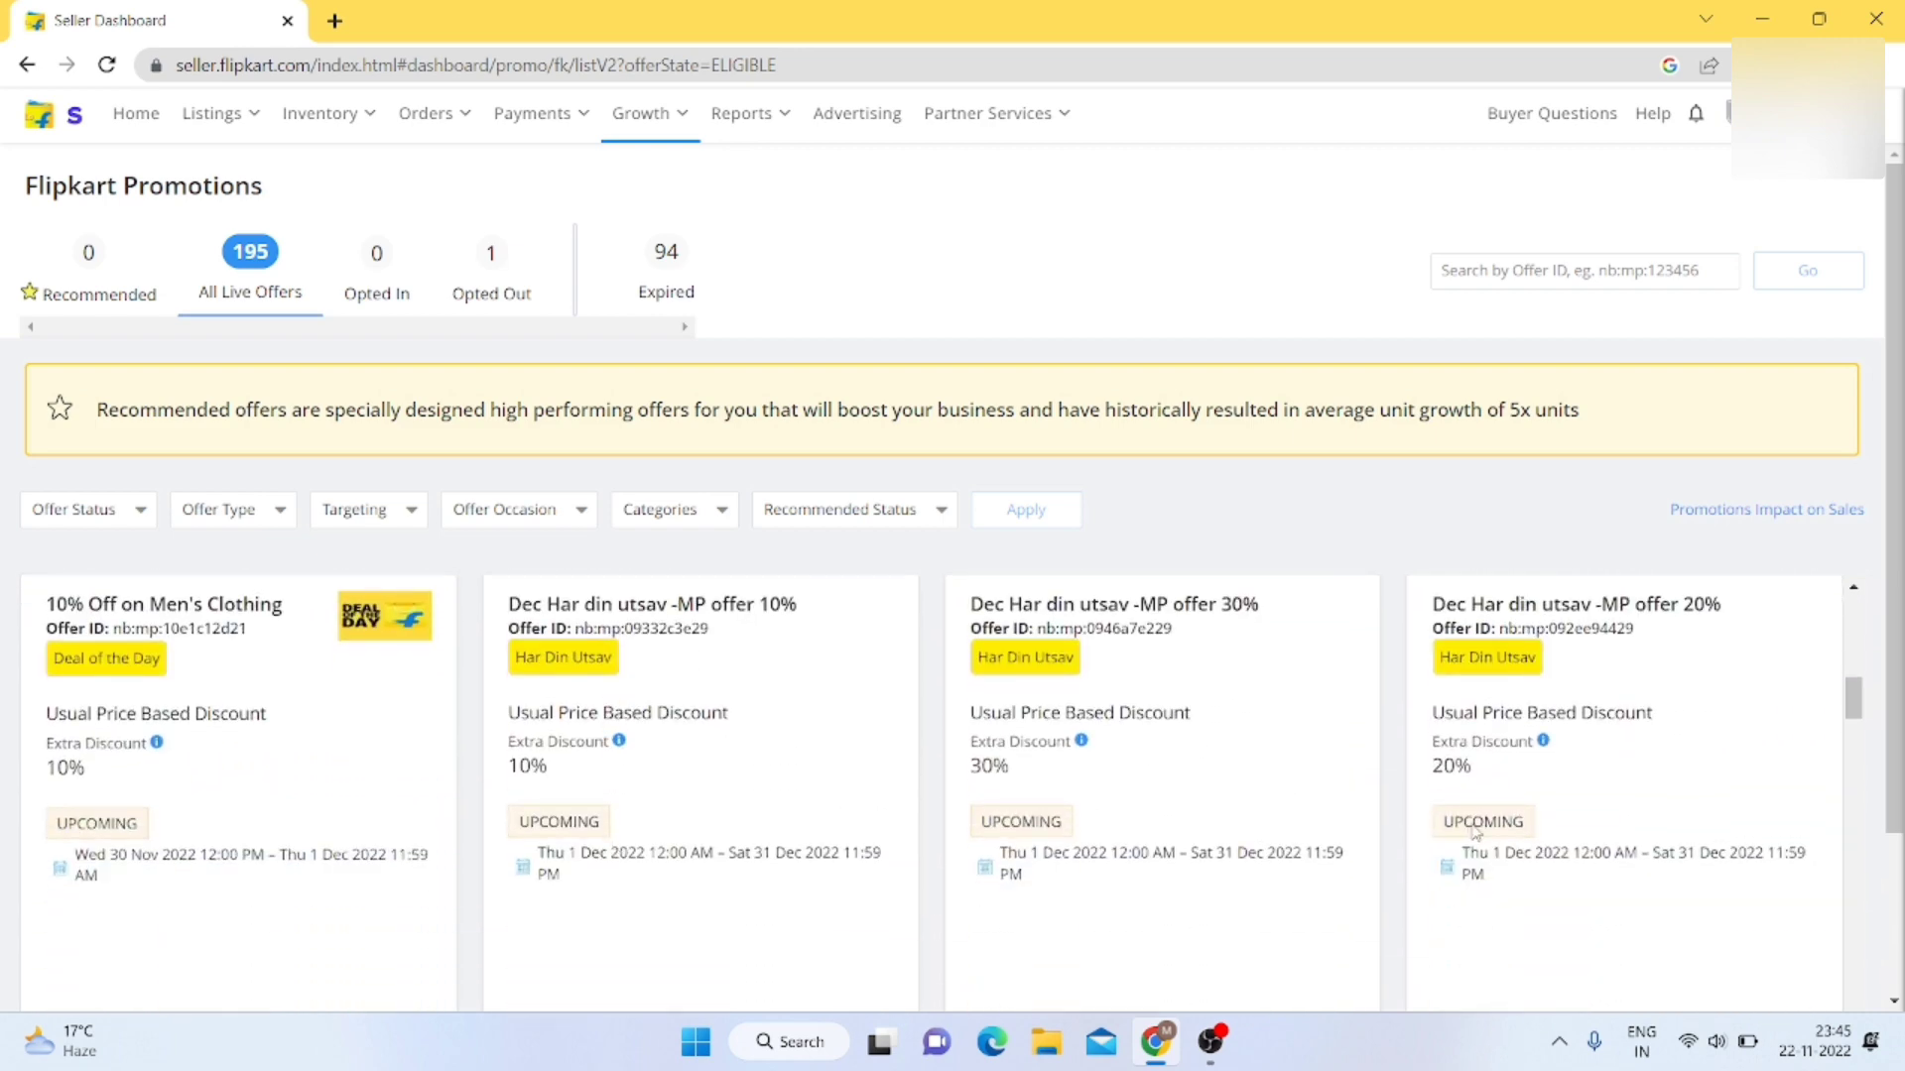
{"action": "scroll", "coordinate": [1473, 831], "scroll_direction": "down", "scroll_amount": 3}
{"action": "scroll", "coordinate": [1476, 831], "scroll_direction": "down", "scroll_amount": 4}
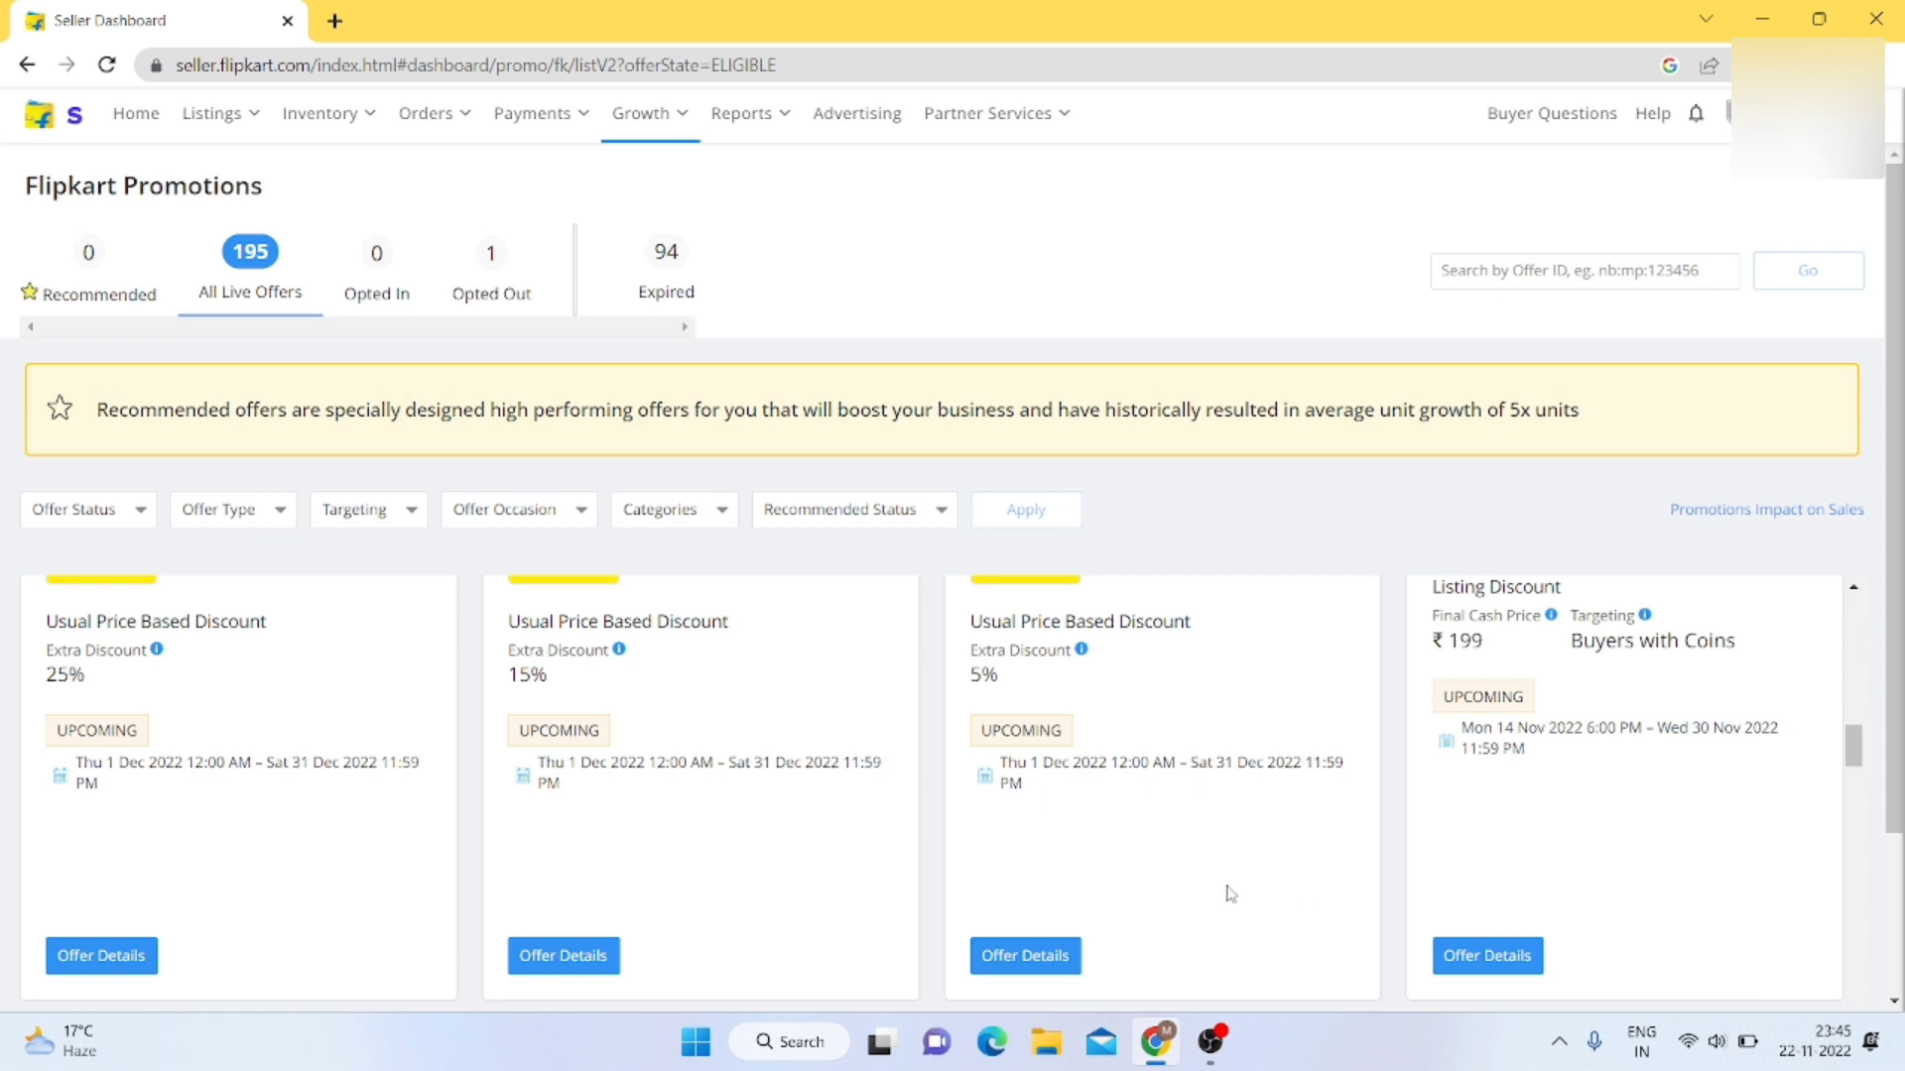
{"action": "scroll", "coordinate": [1236, 851], "scroll_direction": "up", "scroll_amount": 1}
{"action": "scroll", "coordinate": [1235, 851], "scroll_direction": "up", "scroll_amount": 3}
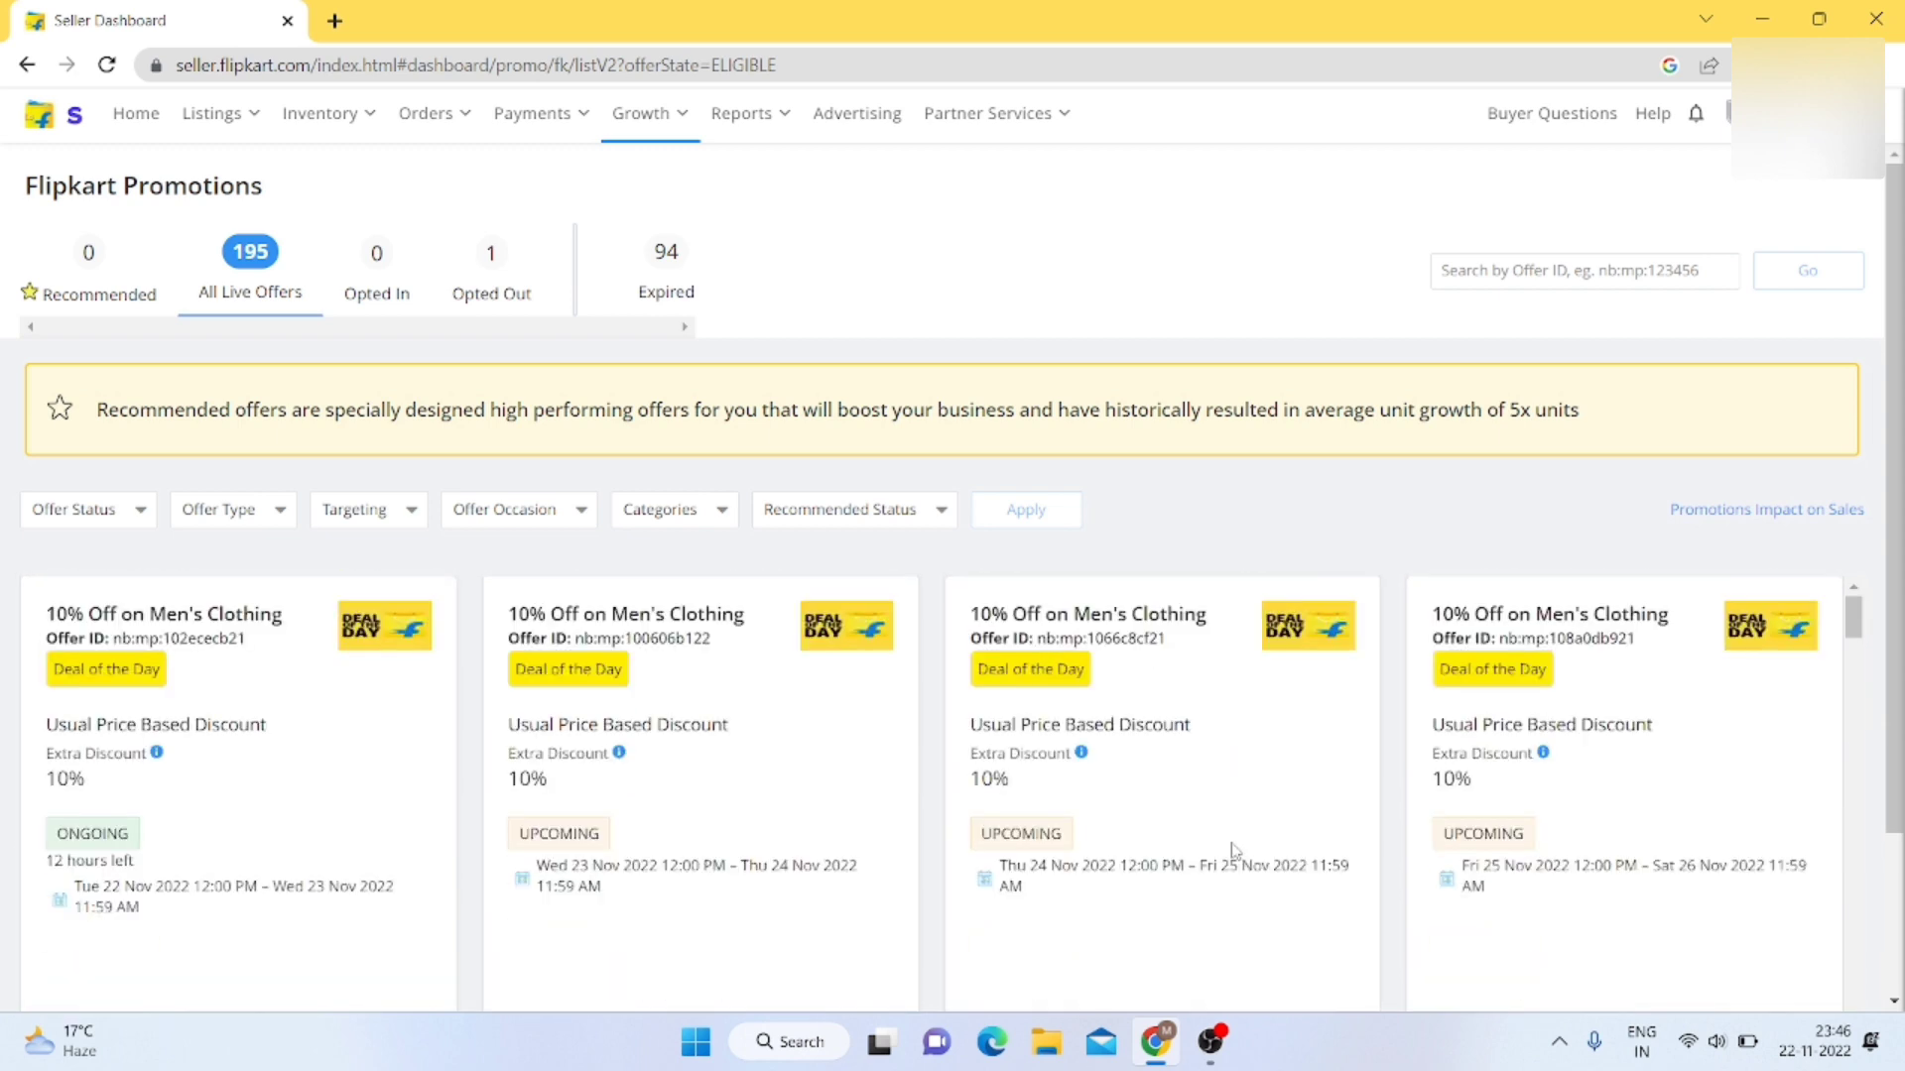
{"action": "scroll", "coordinate": [137, 799], "scroll_direction": "down", "scroll_amount": 2}
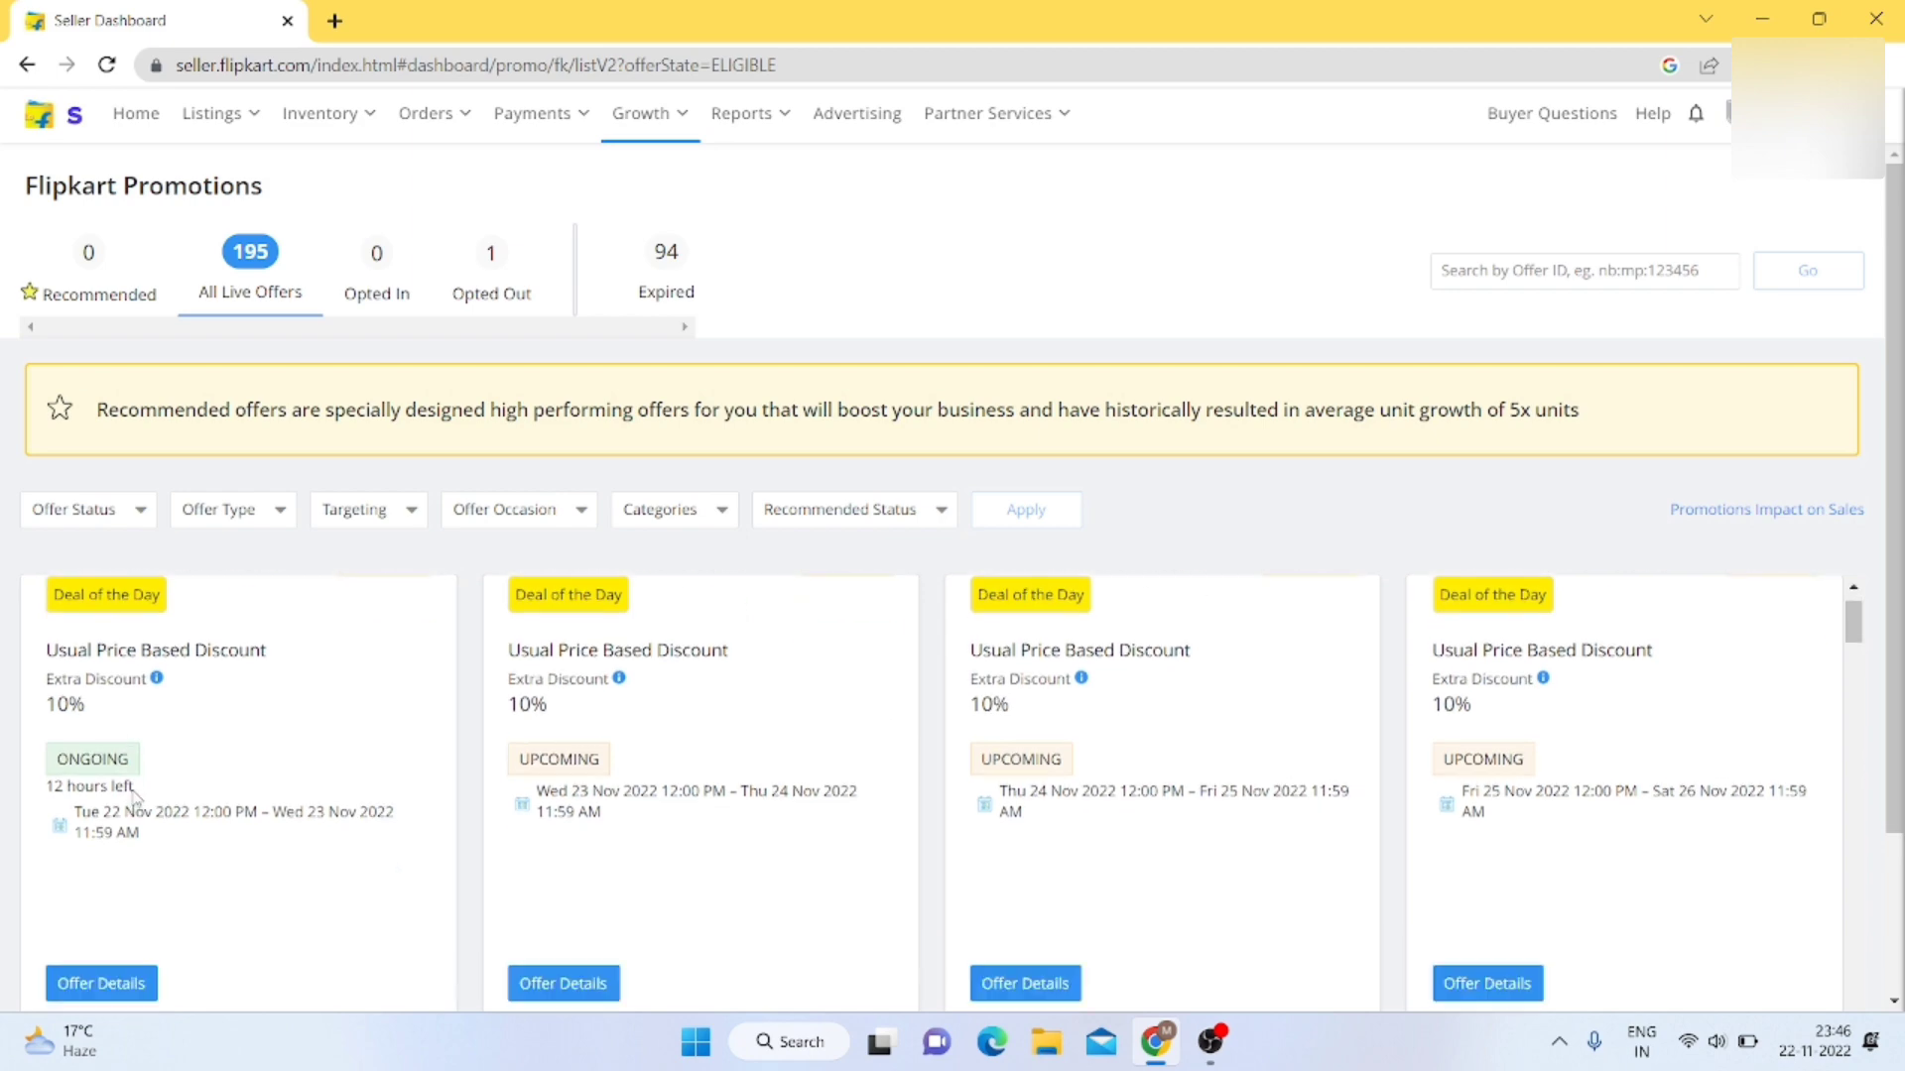
{"action": "scroll", "coordinate": [133, 794], "scroll_direction": "up", "scroll_amount": 2}
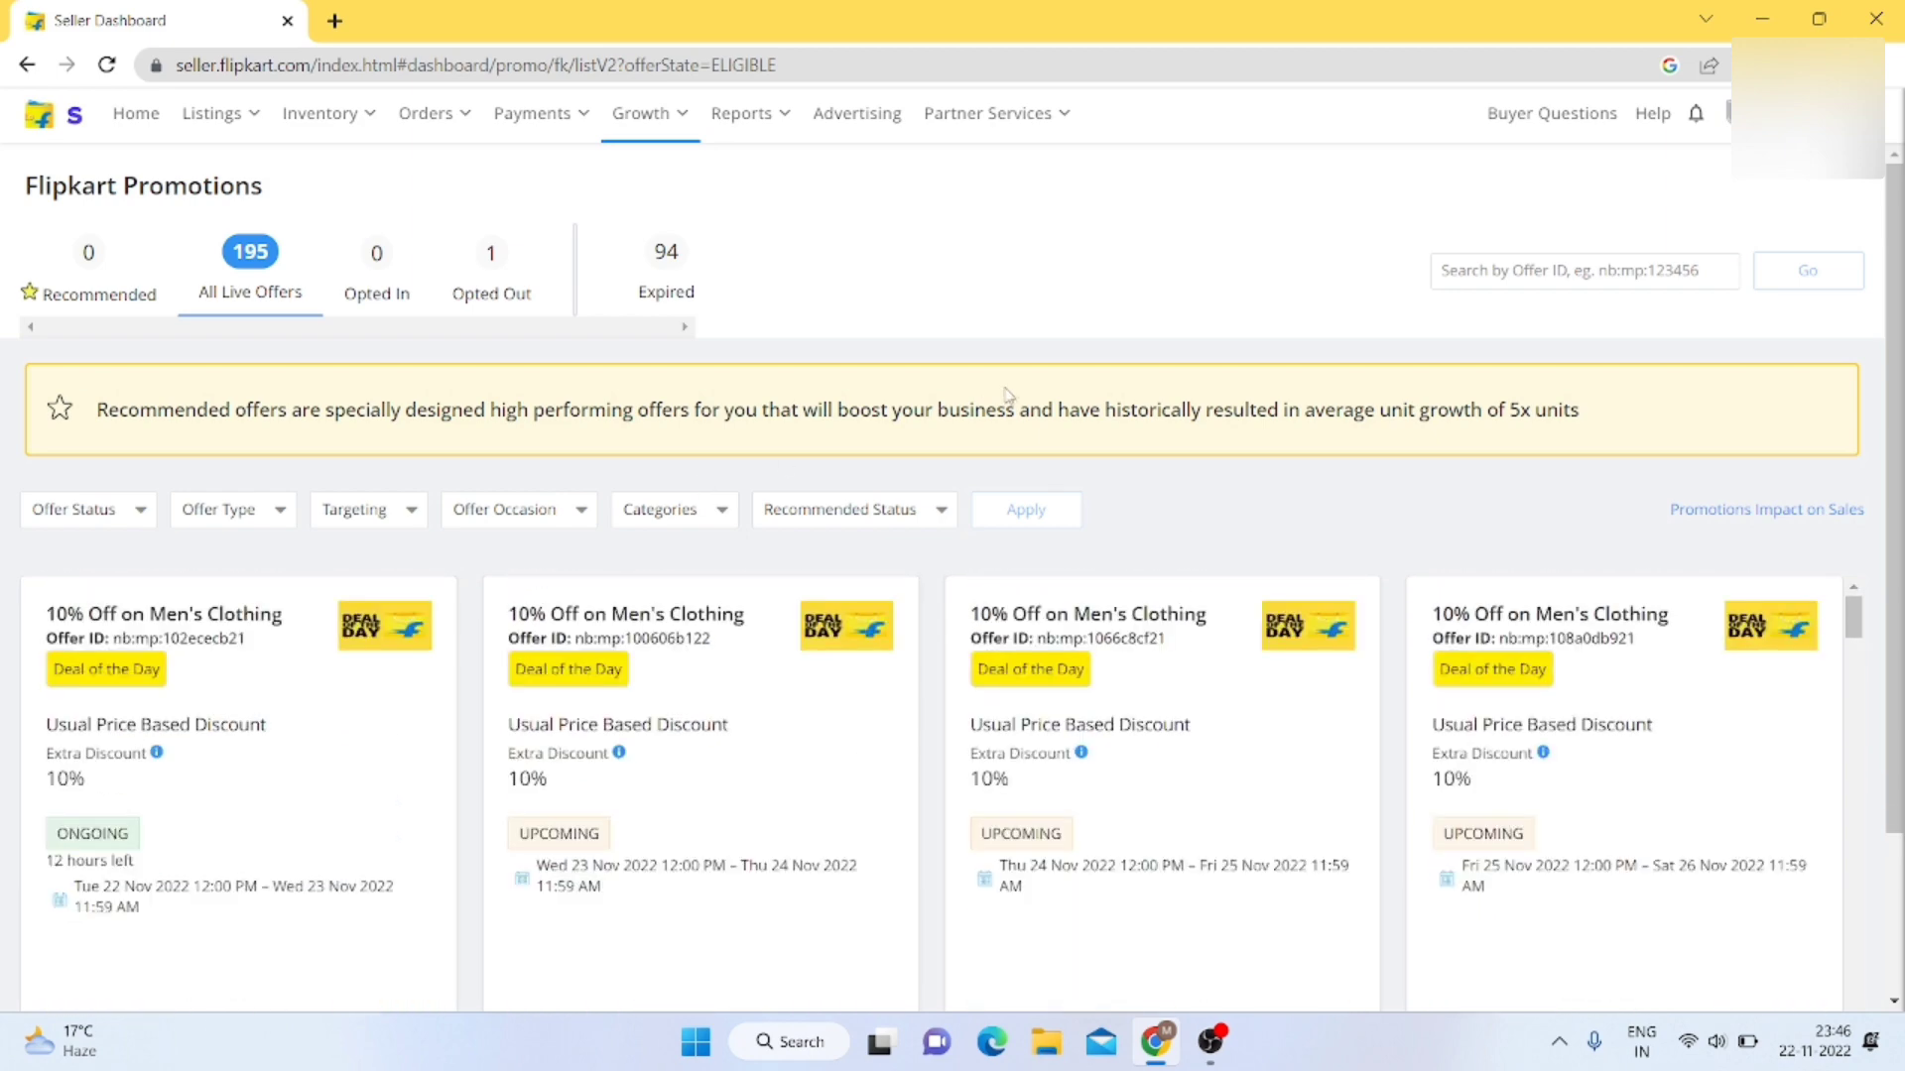
Step: Open the offer details of the ongoing Deal of the Day promotion "10% Off on Men's Clothing"
{"action": "scroll", "coordinate": [1047, 327], "scroll_direction": "down", "scroll_amount": 2}
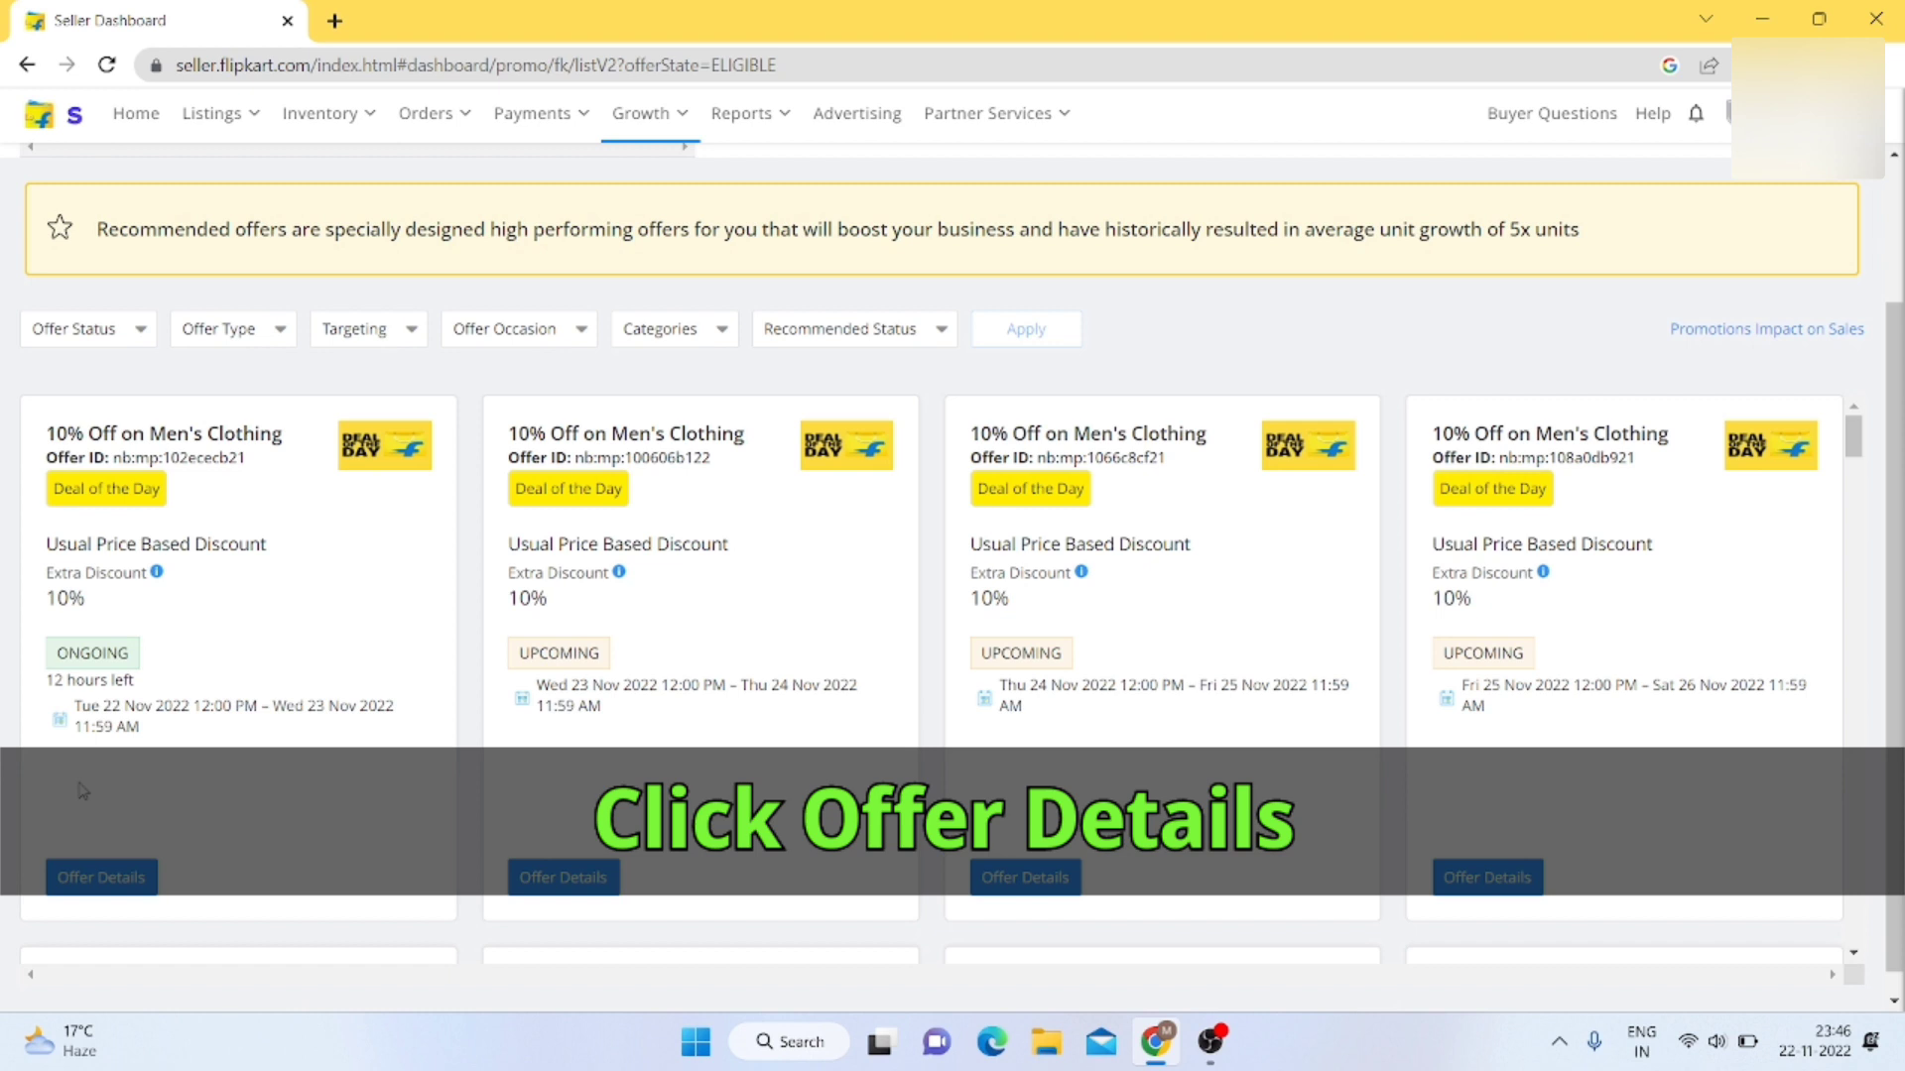
{"action": "left_click", "coordinate": [101, 880]}
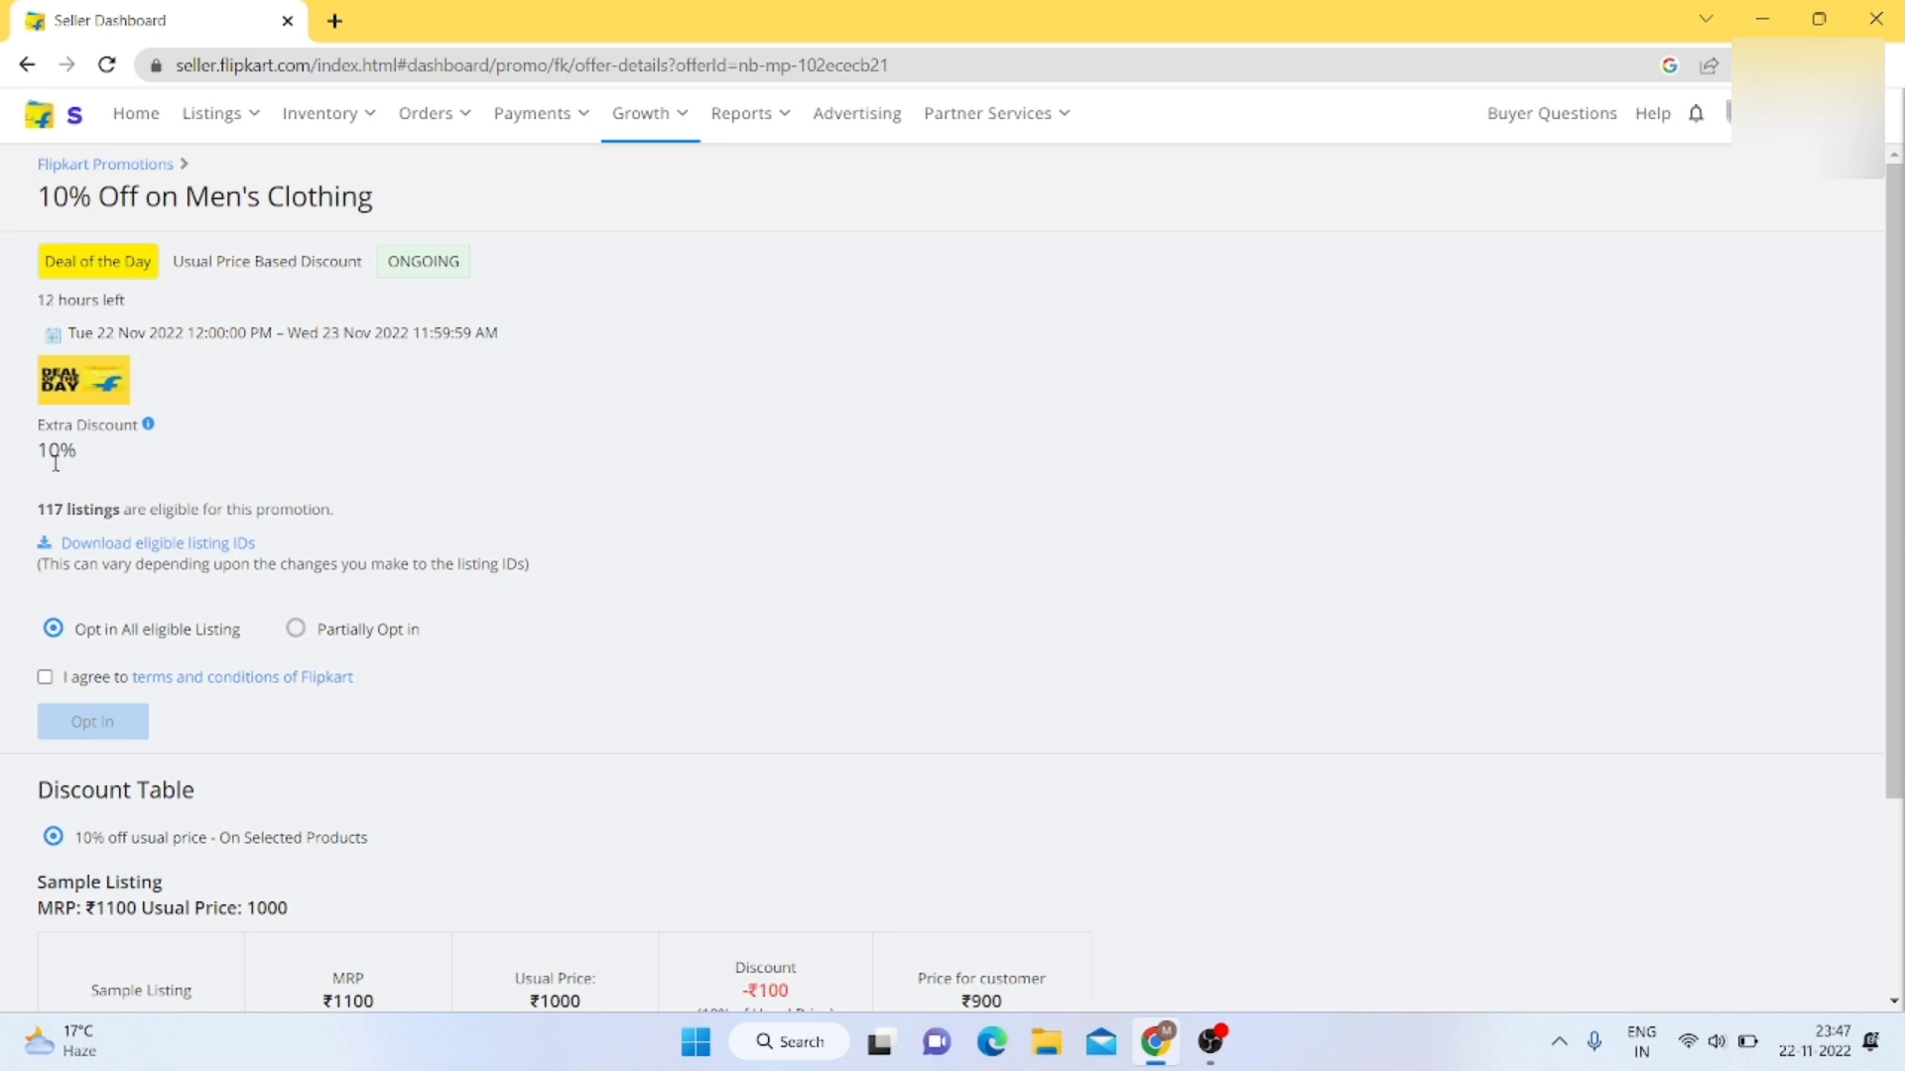
Step: Download the promotion's eligible listing IDs and open EligibleListings.csv in Excel
{"action": "scroll", "coordinate": [312, 506], "scroll_direction": "down", "scroll_amount": 1}
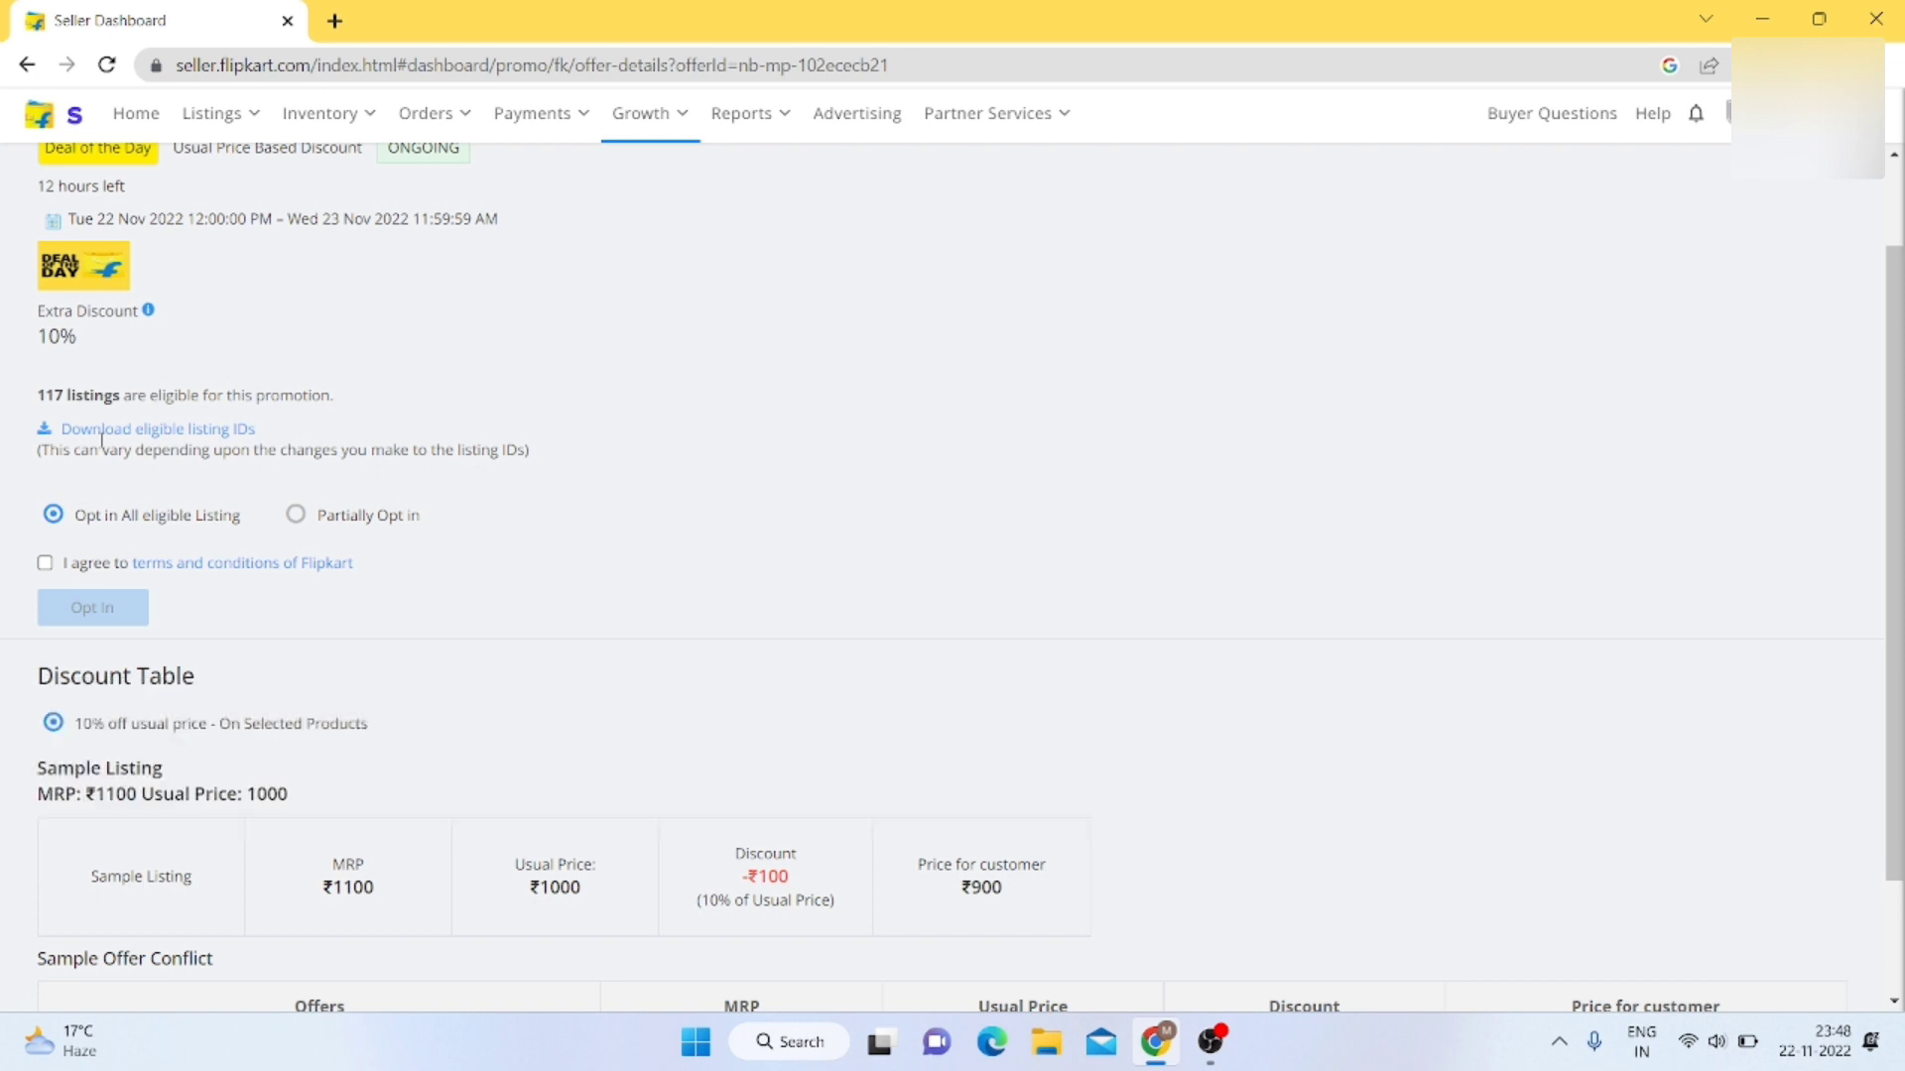
{"action": "left_click", "coordinate": [47, 431]}
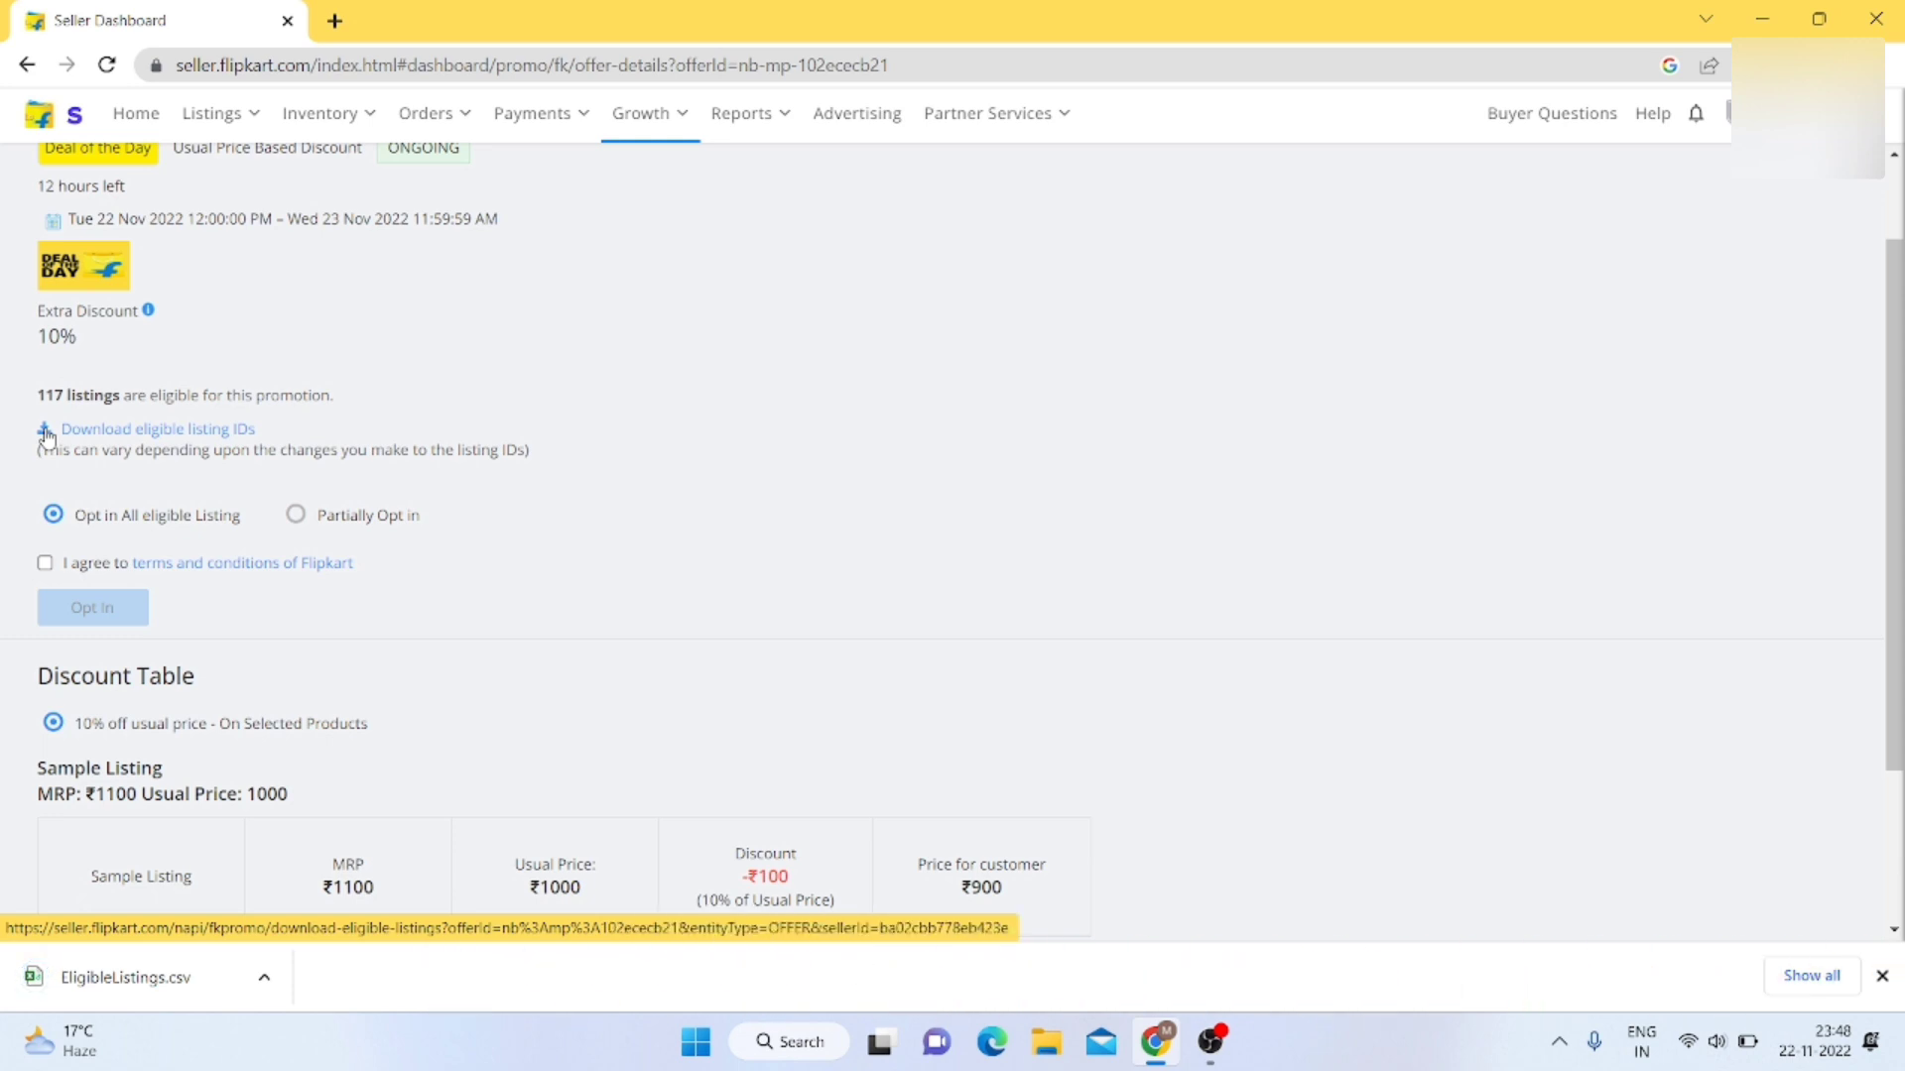
{"action": "left_click", "coordinate": [114, 977]}
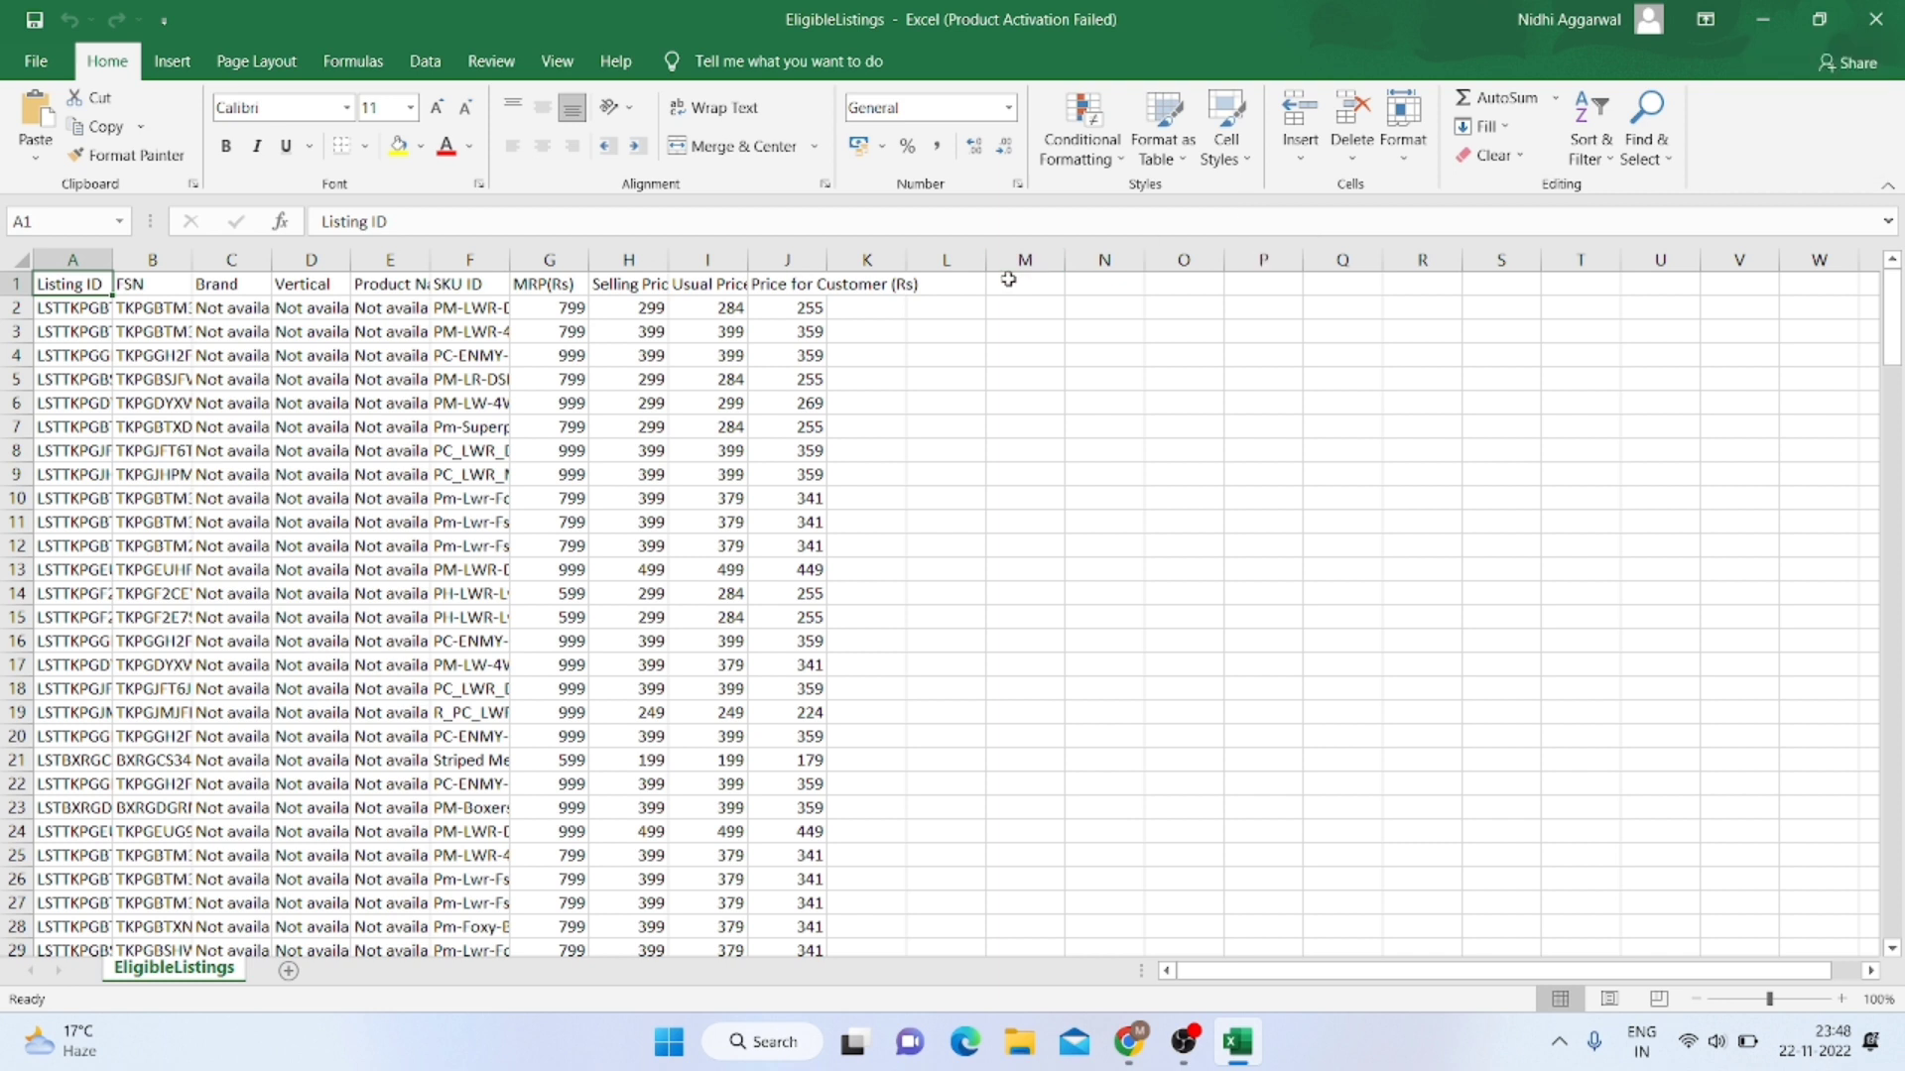
Step: Review the first listing's SKU ID, MRP, selling price, usual price and price for customer in row 2
{"action": "key", "text": "Down"}
{"action": "key", "text": "Right"}
{"action": "key", "text": "Right"}
{"action": "key", "text": "Right"}
{"action": "key", "text": "Right"}
{"action": "key", "text": "Right"}
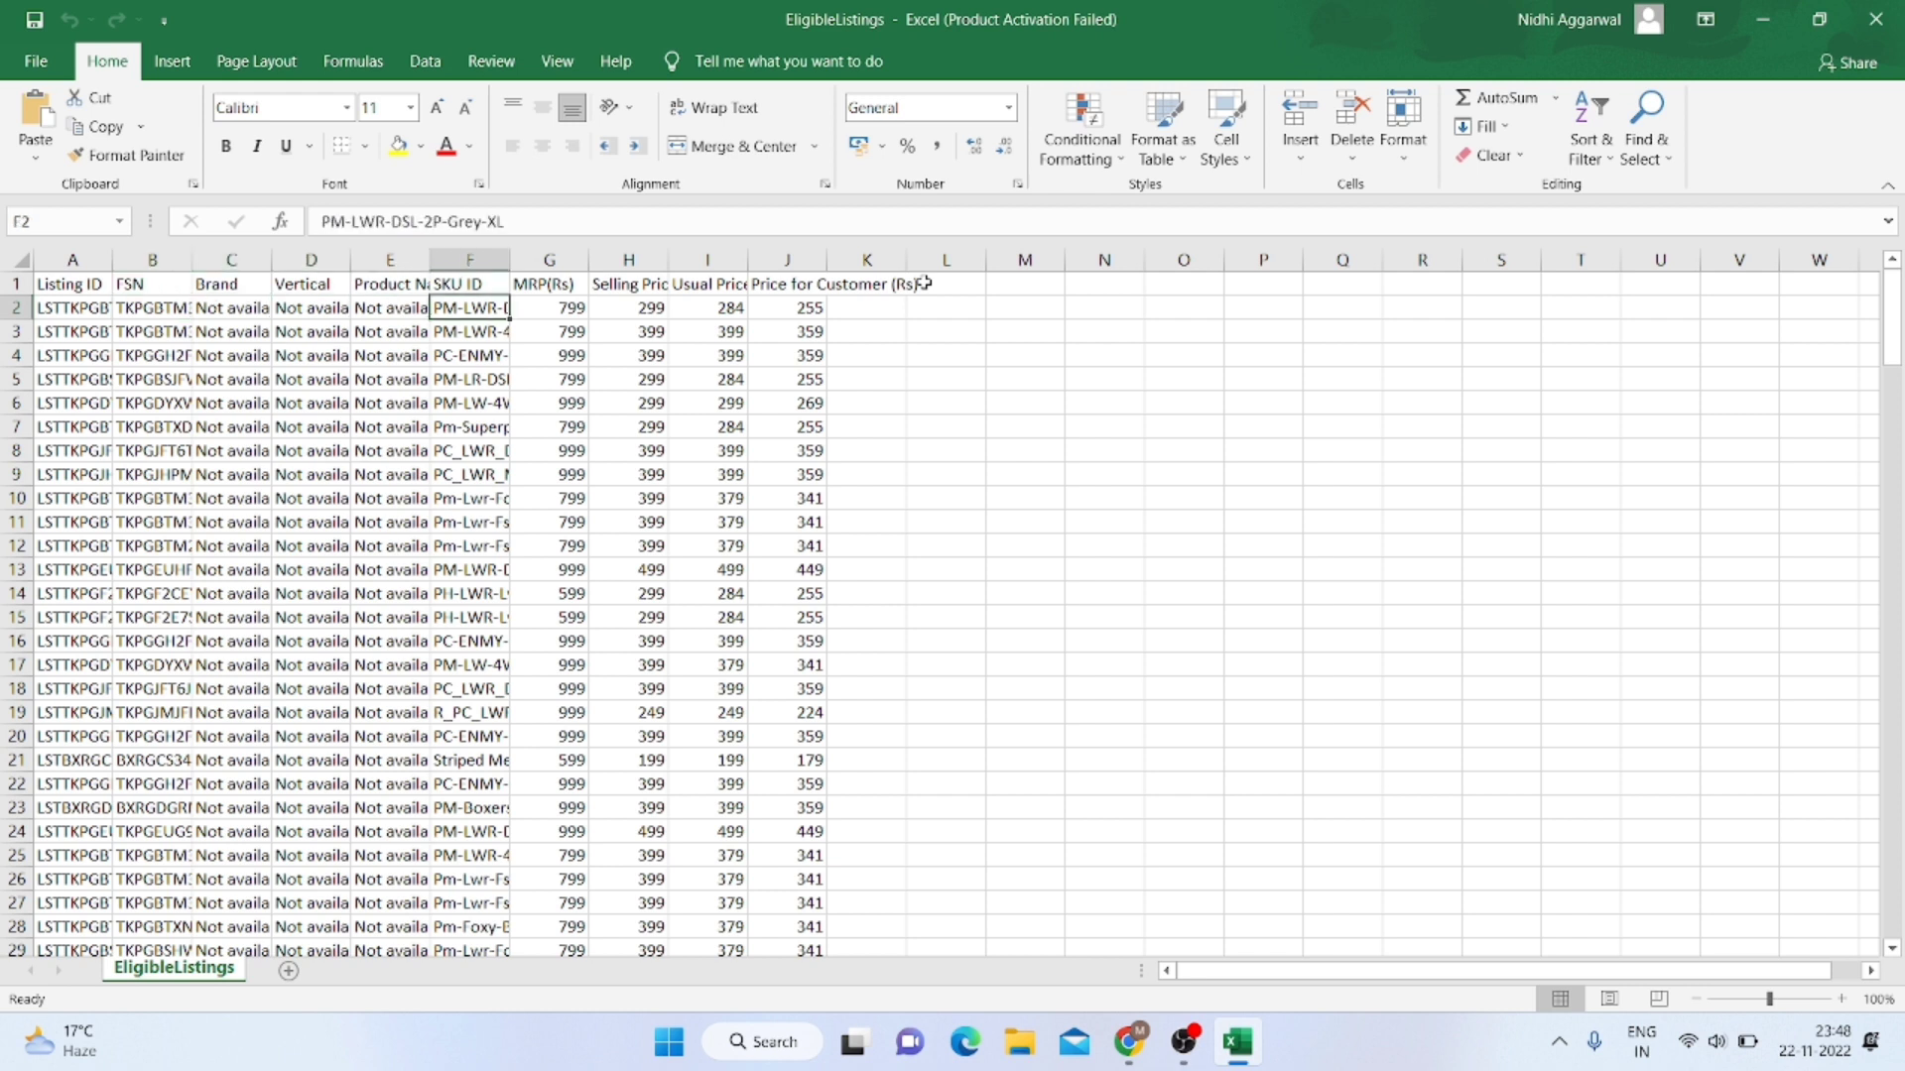
{"action": "key", "text": "Right"}
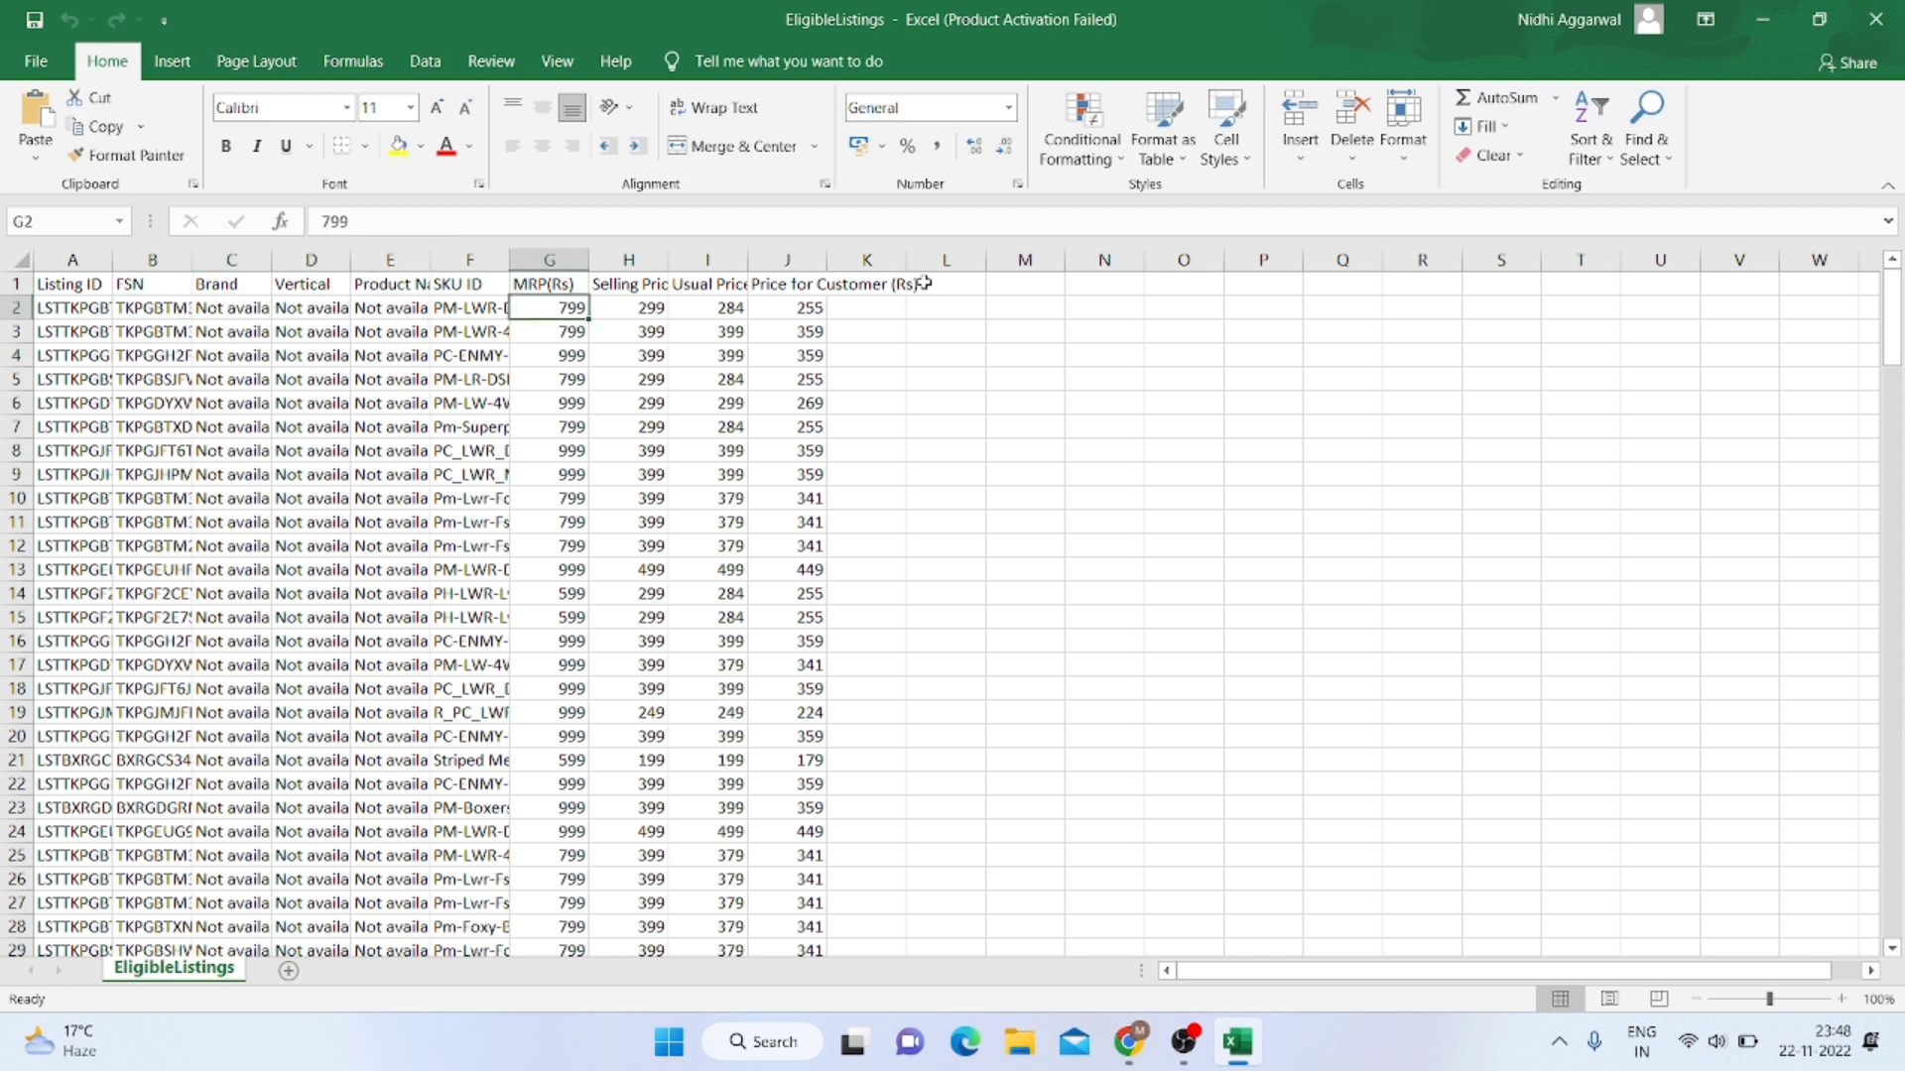
{"action": "key", "text": "Right"}
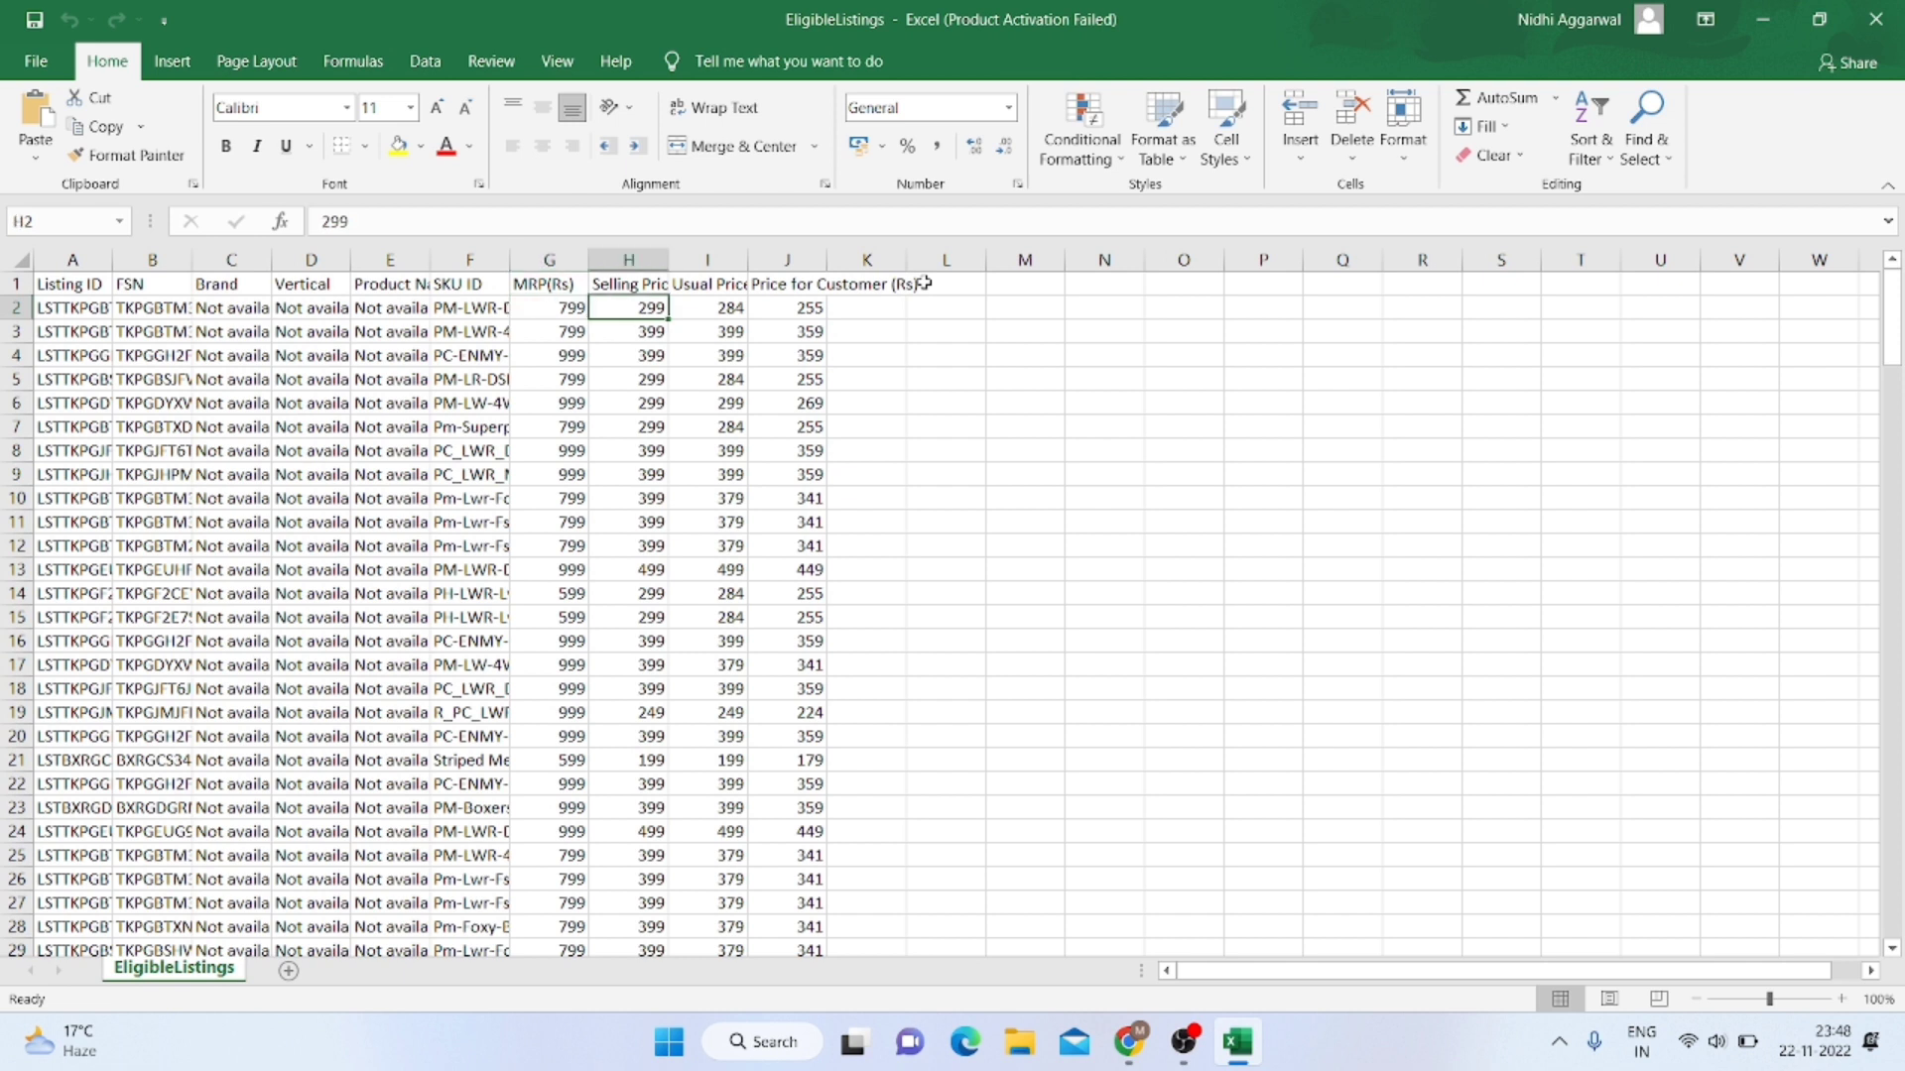
{"action": "key", "text": "Right"}
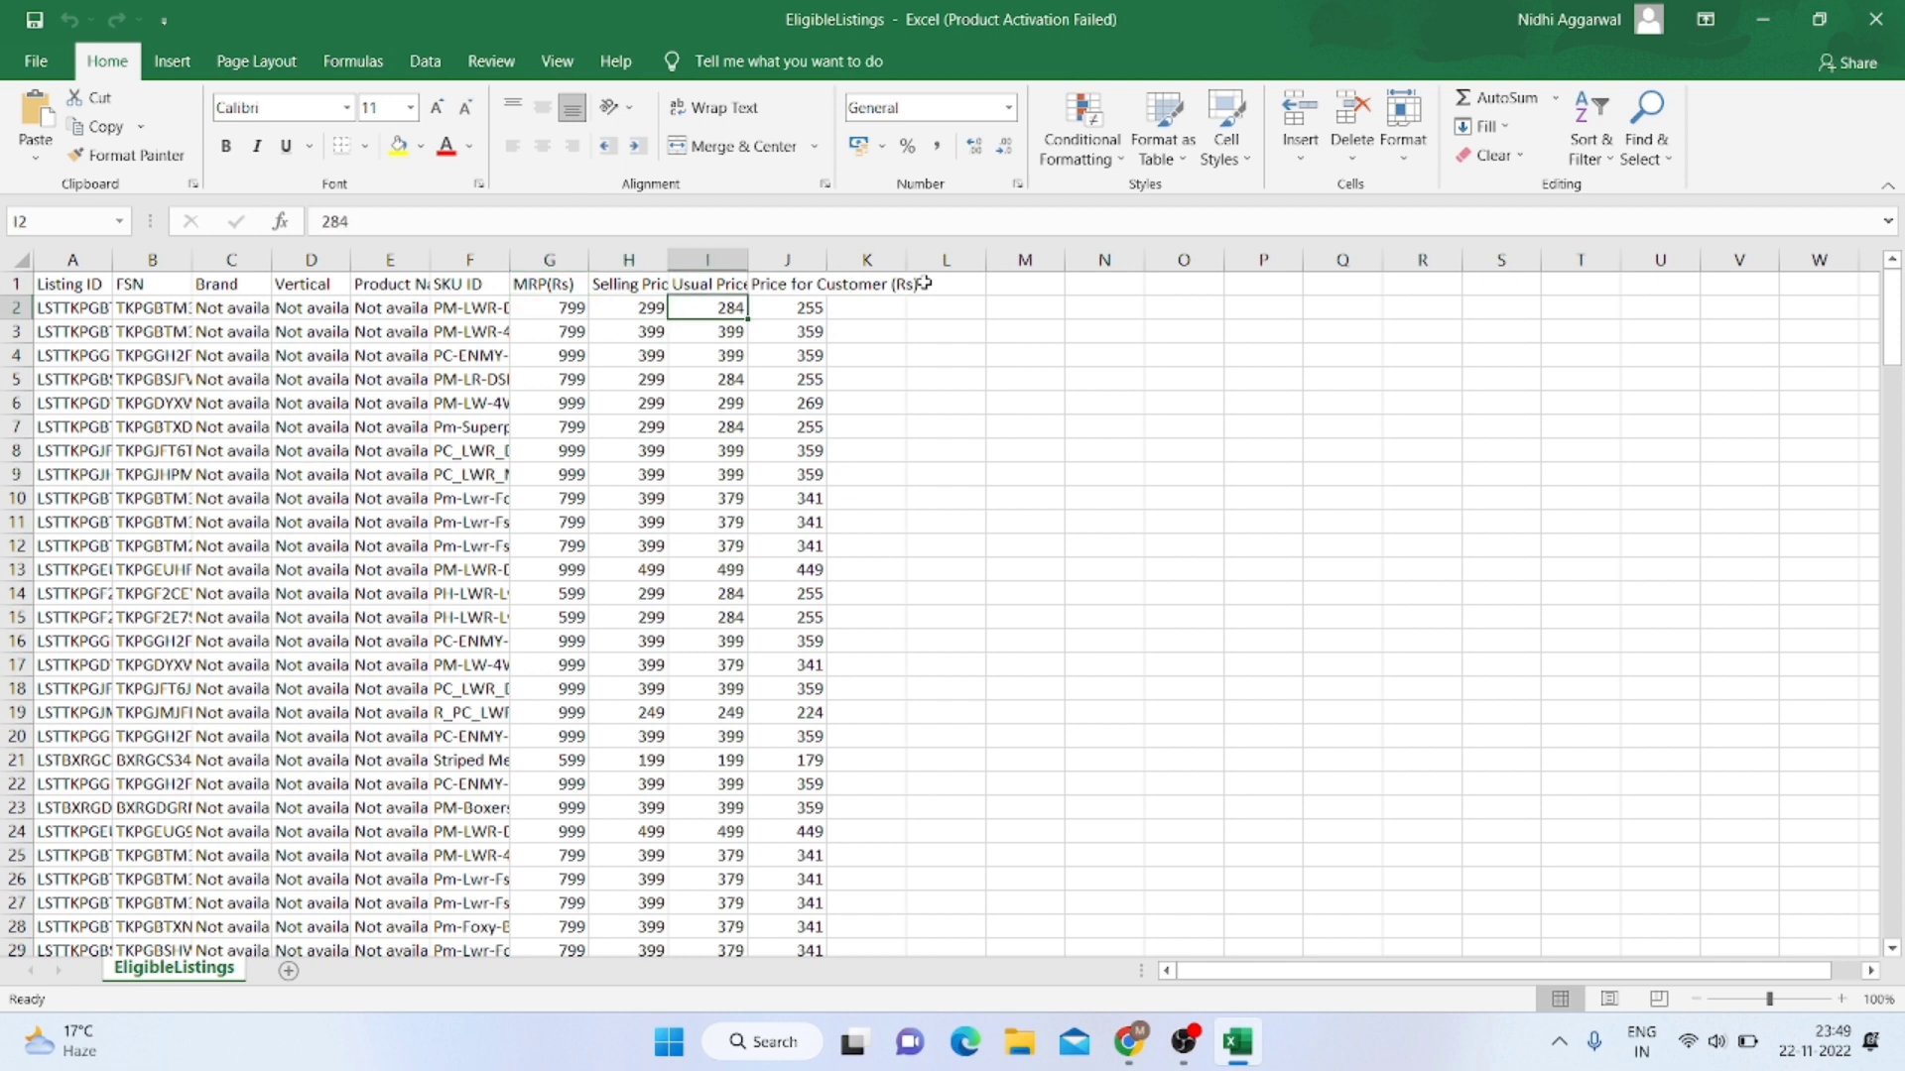
{"action": "key", "text": "Right"}
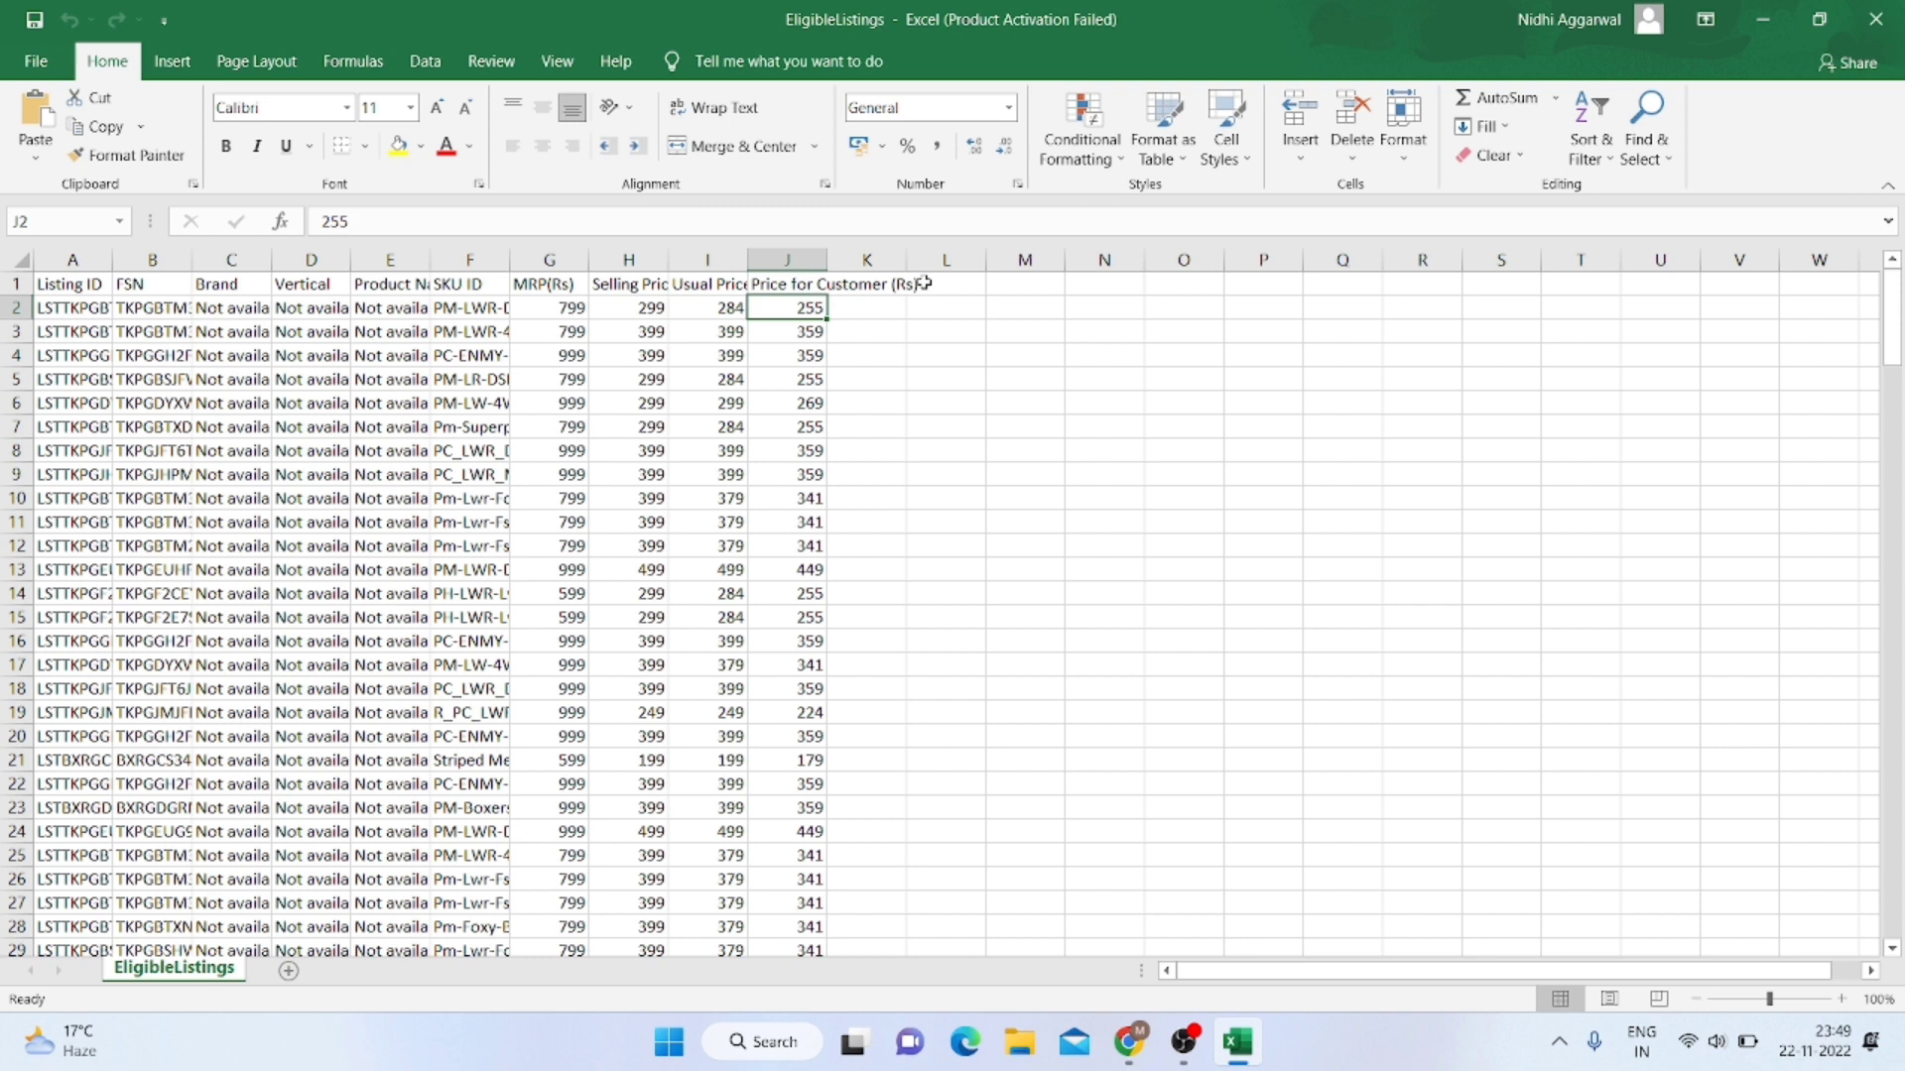
Step: Compare the first listing's selling price with its usual price and check the usual price column heading
{"action": "key", "text": "Left"}
{"action": "key", "text": "Left"}
{"action": "key", "text": "Left"}
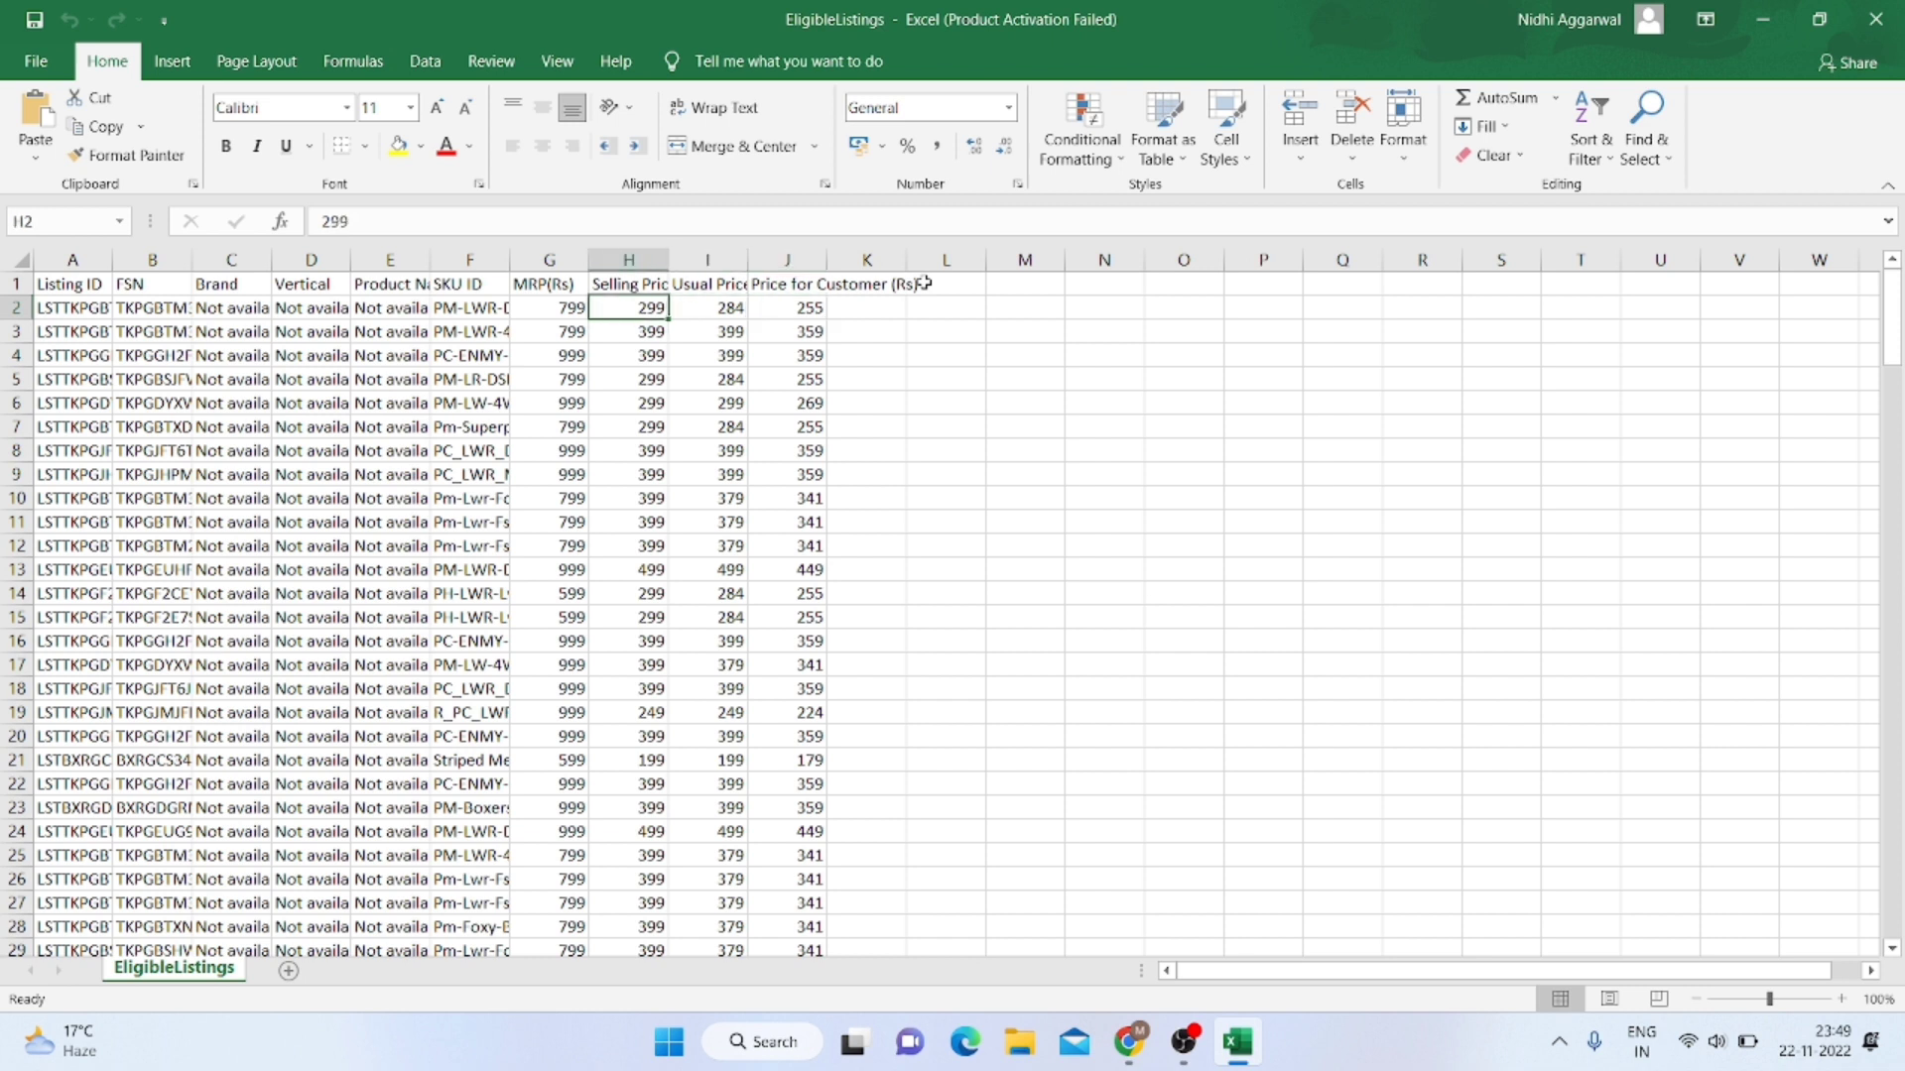
{"action": "key", "text": "Right"}
{"action": "key", "text": "Right"}
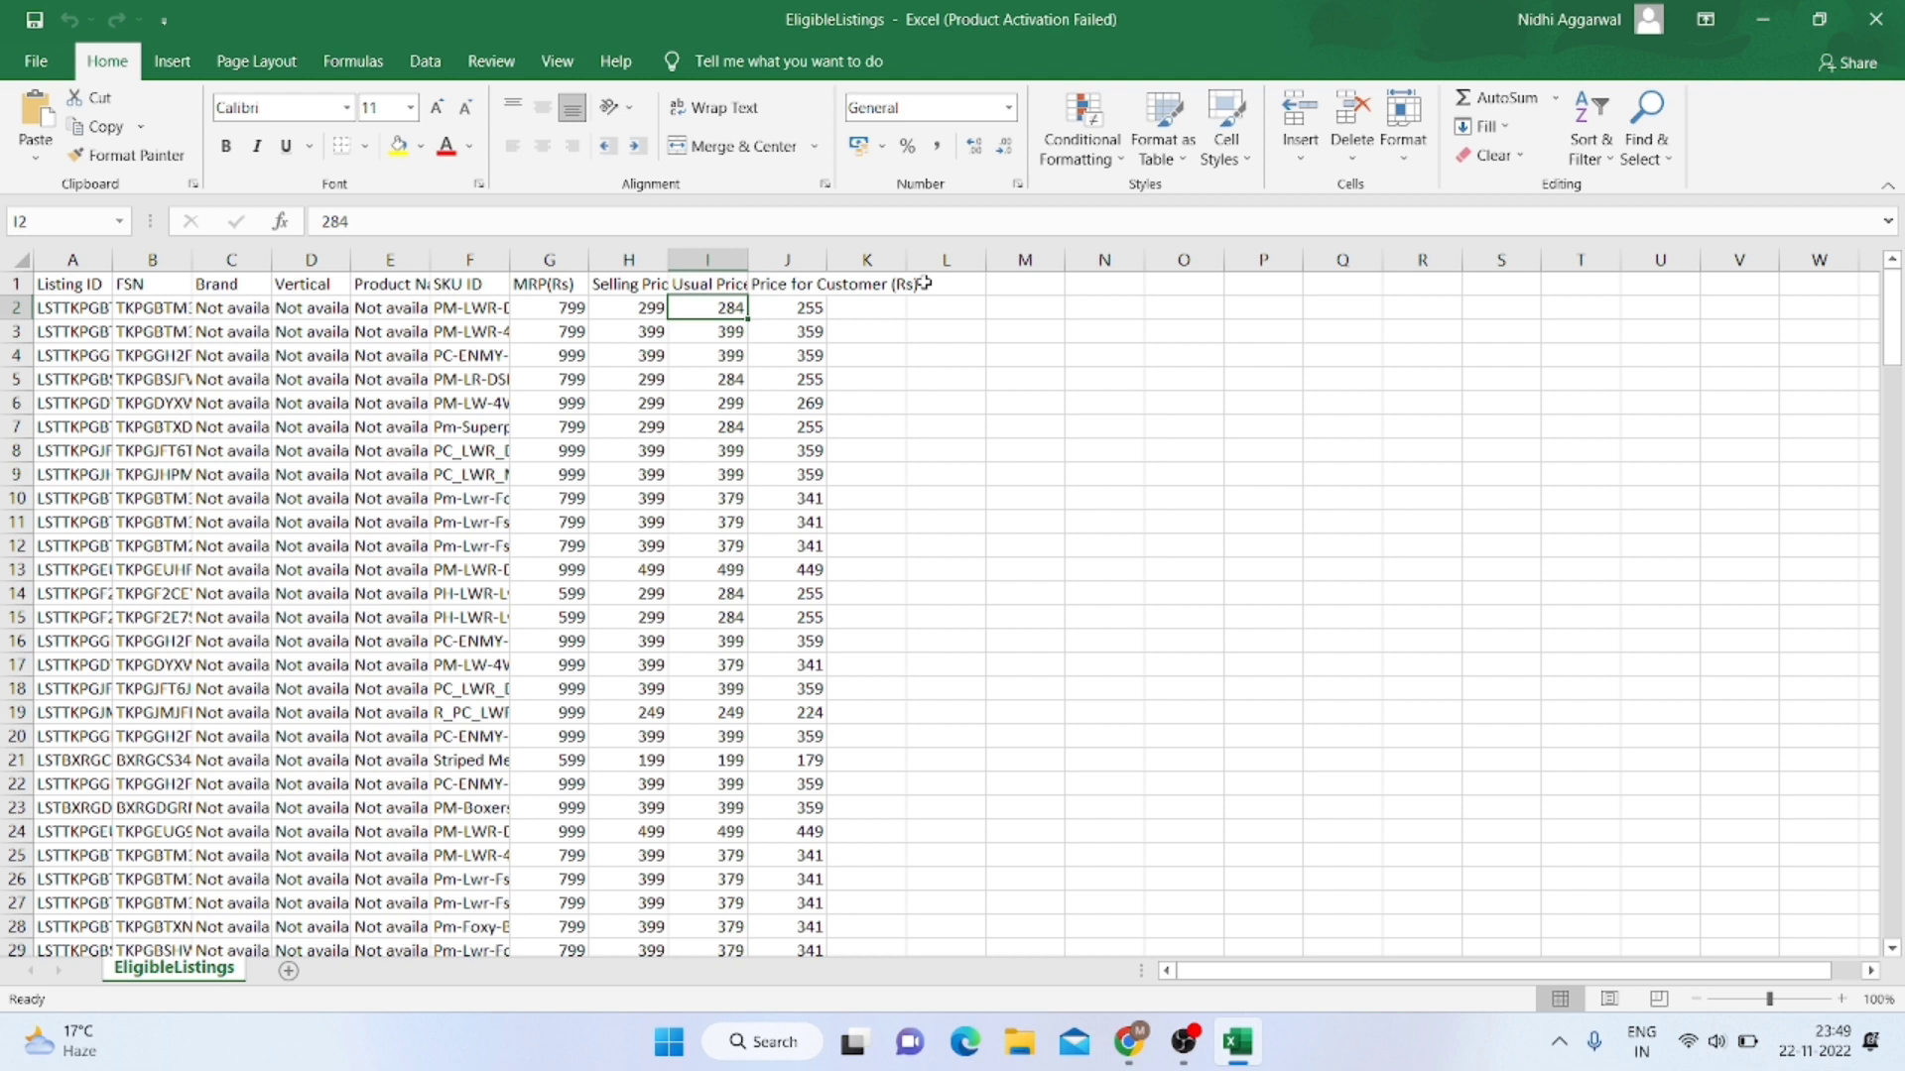
{"action": "key", "text": "Up"}
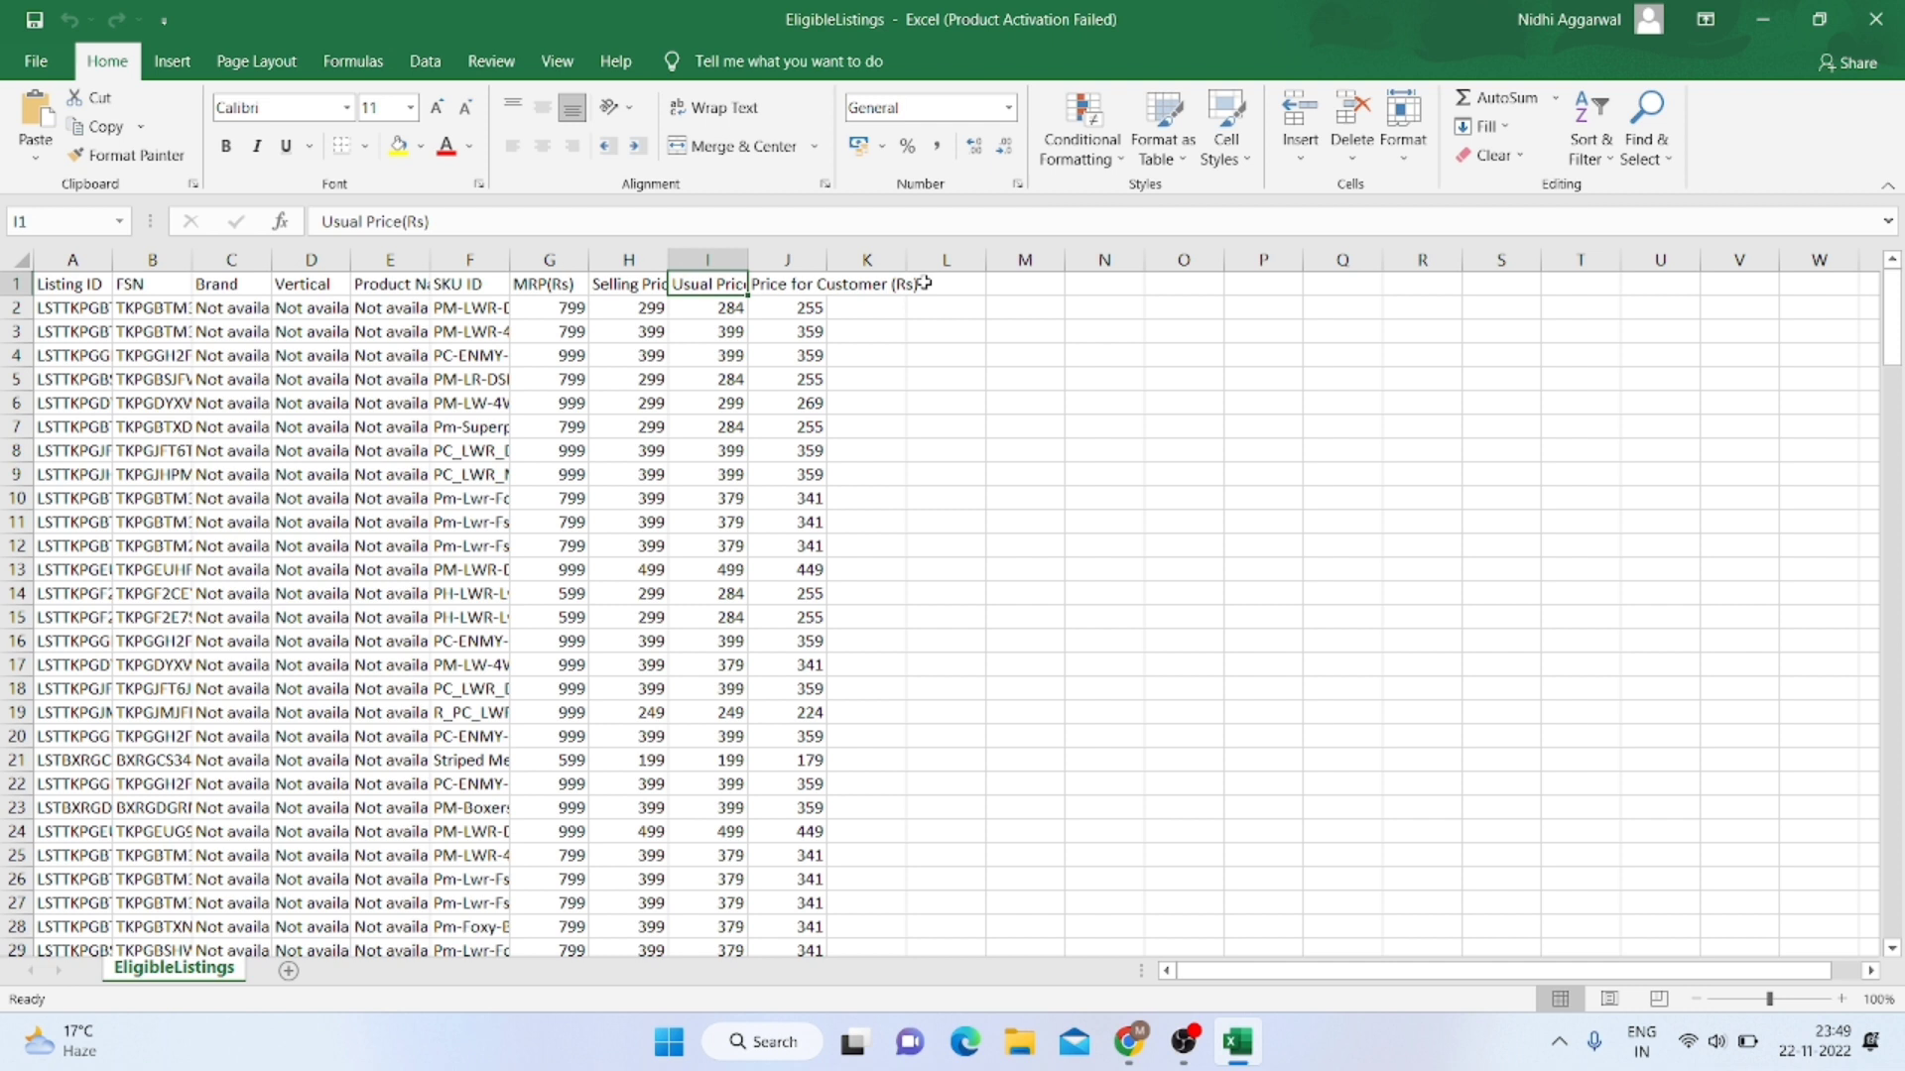
{"action": "key", "text": "Down"}
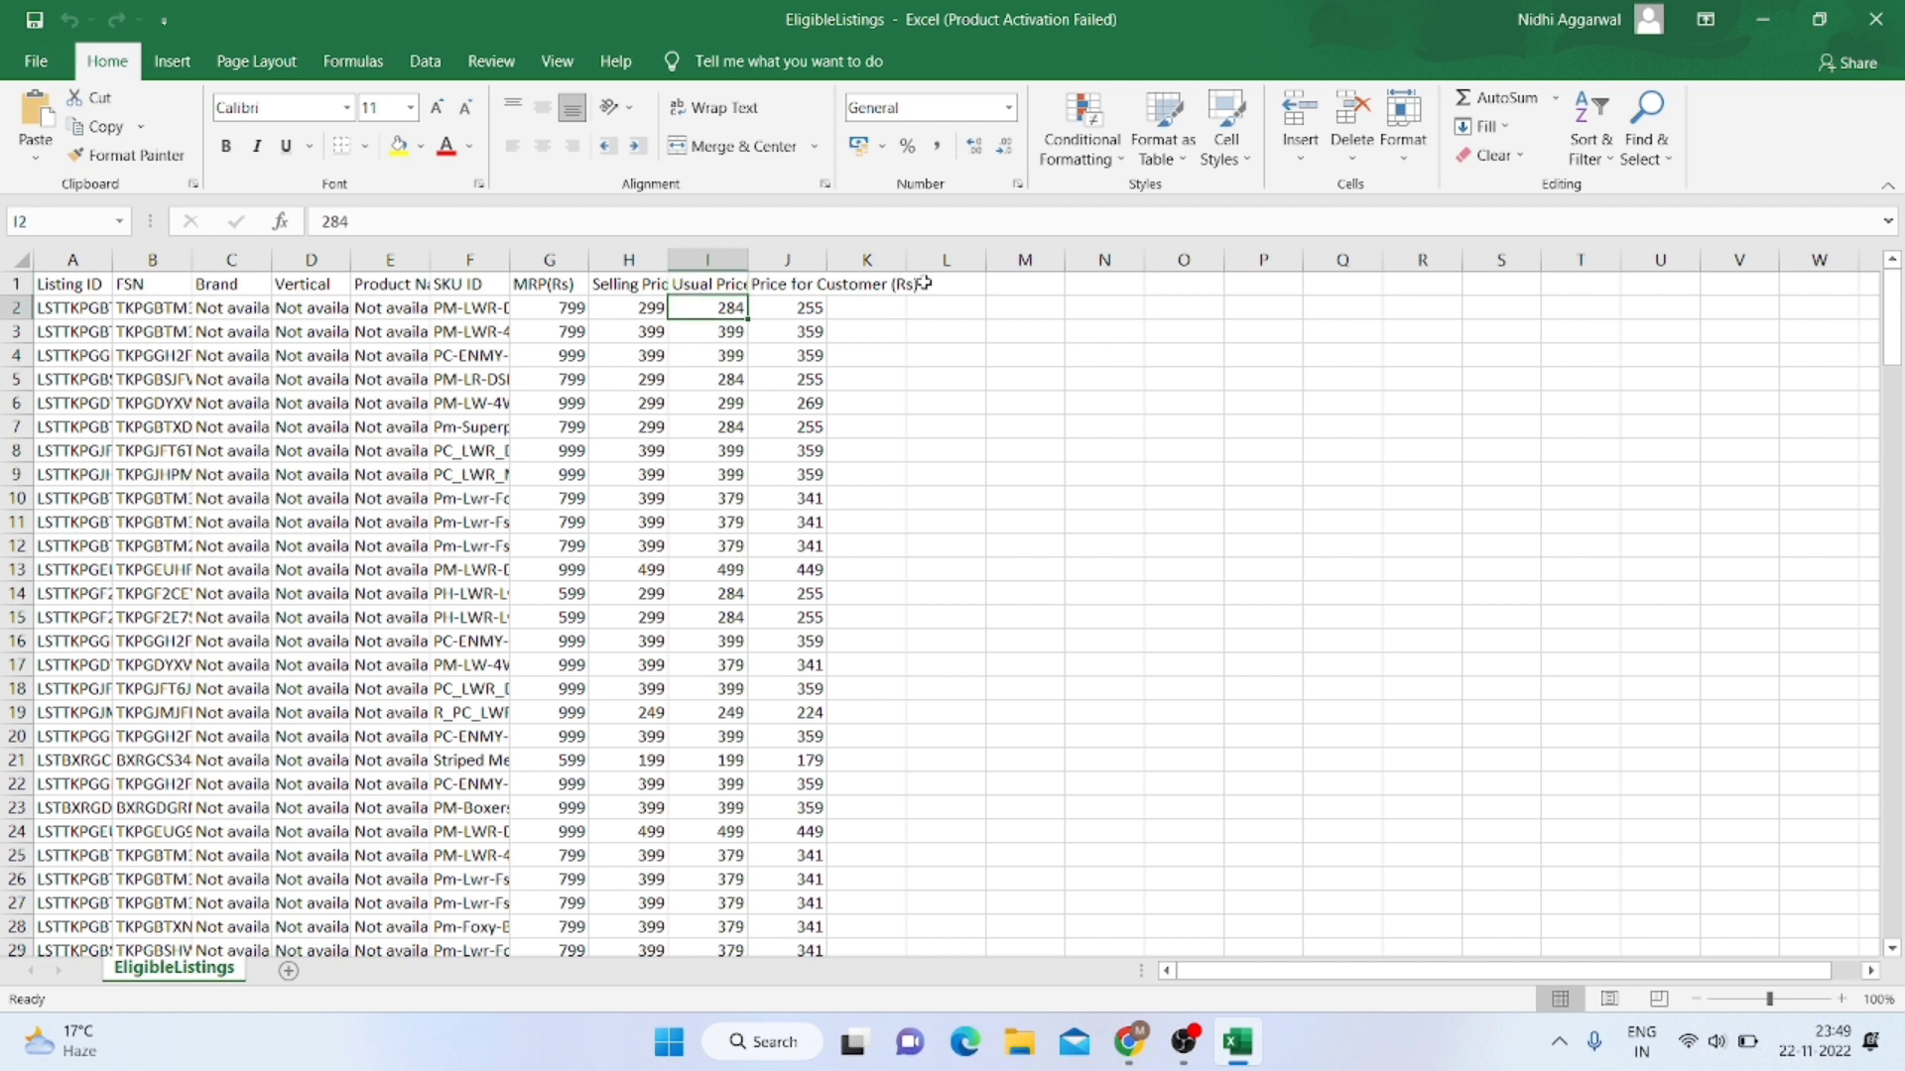
Step: Compare the first listing's usual price with its price for customer in row 2
{"action": "key", "text": "Right"}
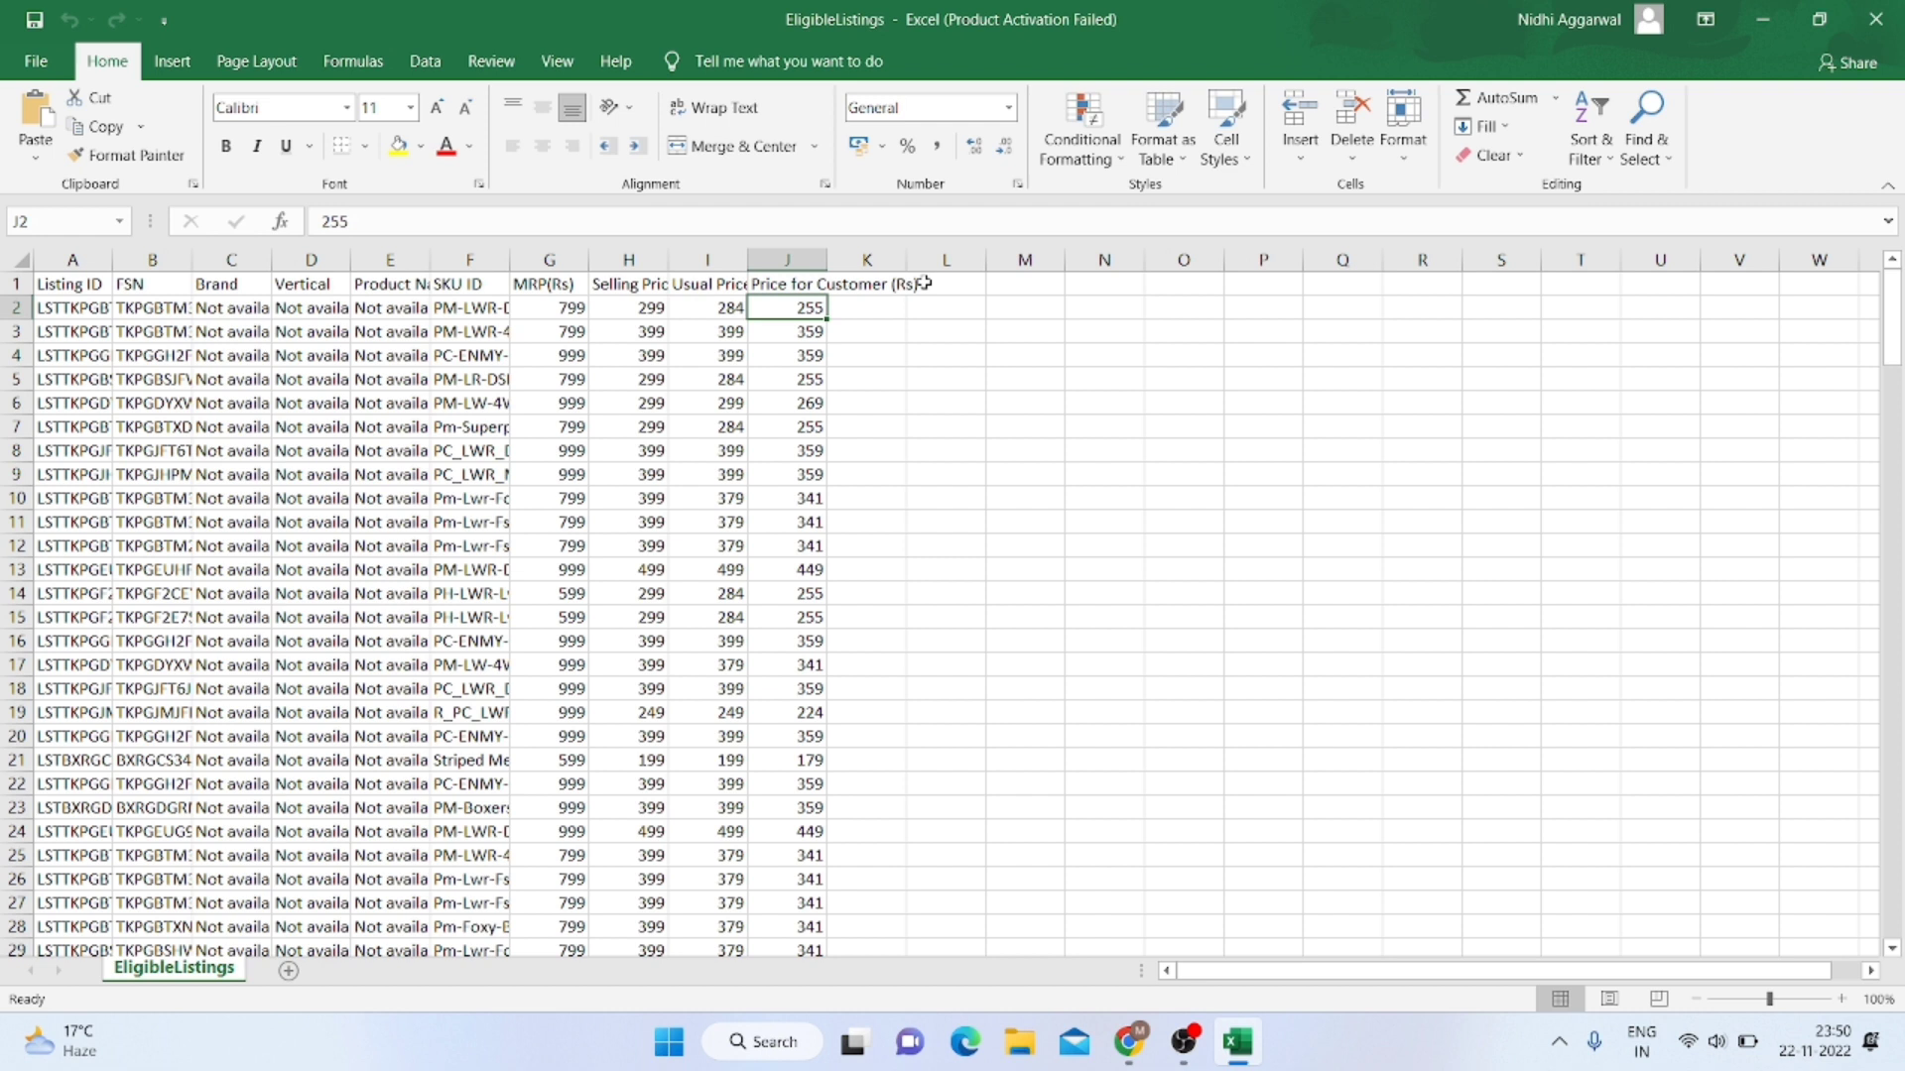
{"action": "key", "text": "Left"}
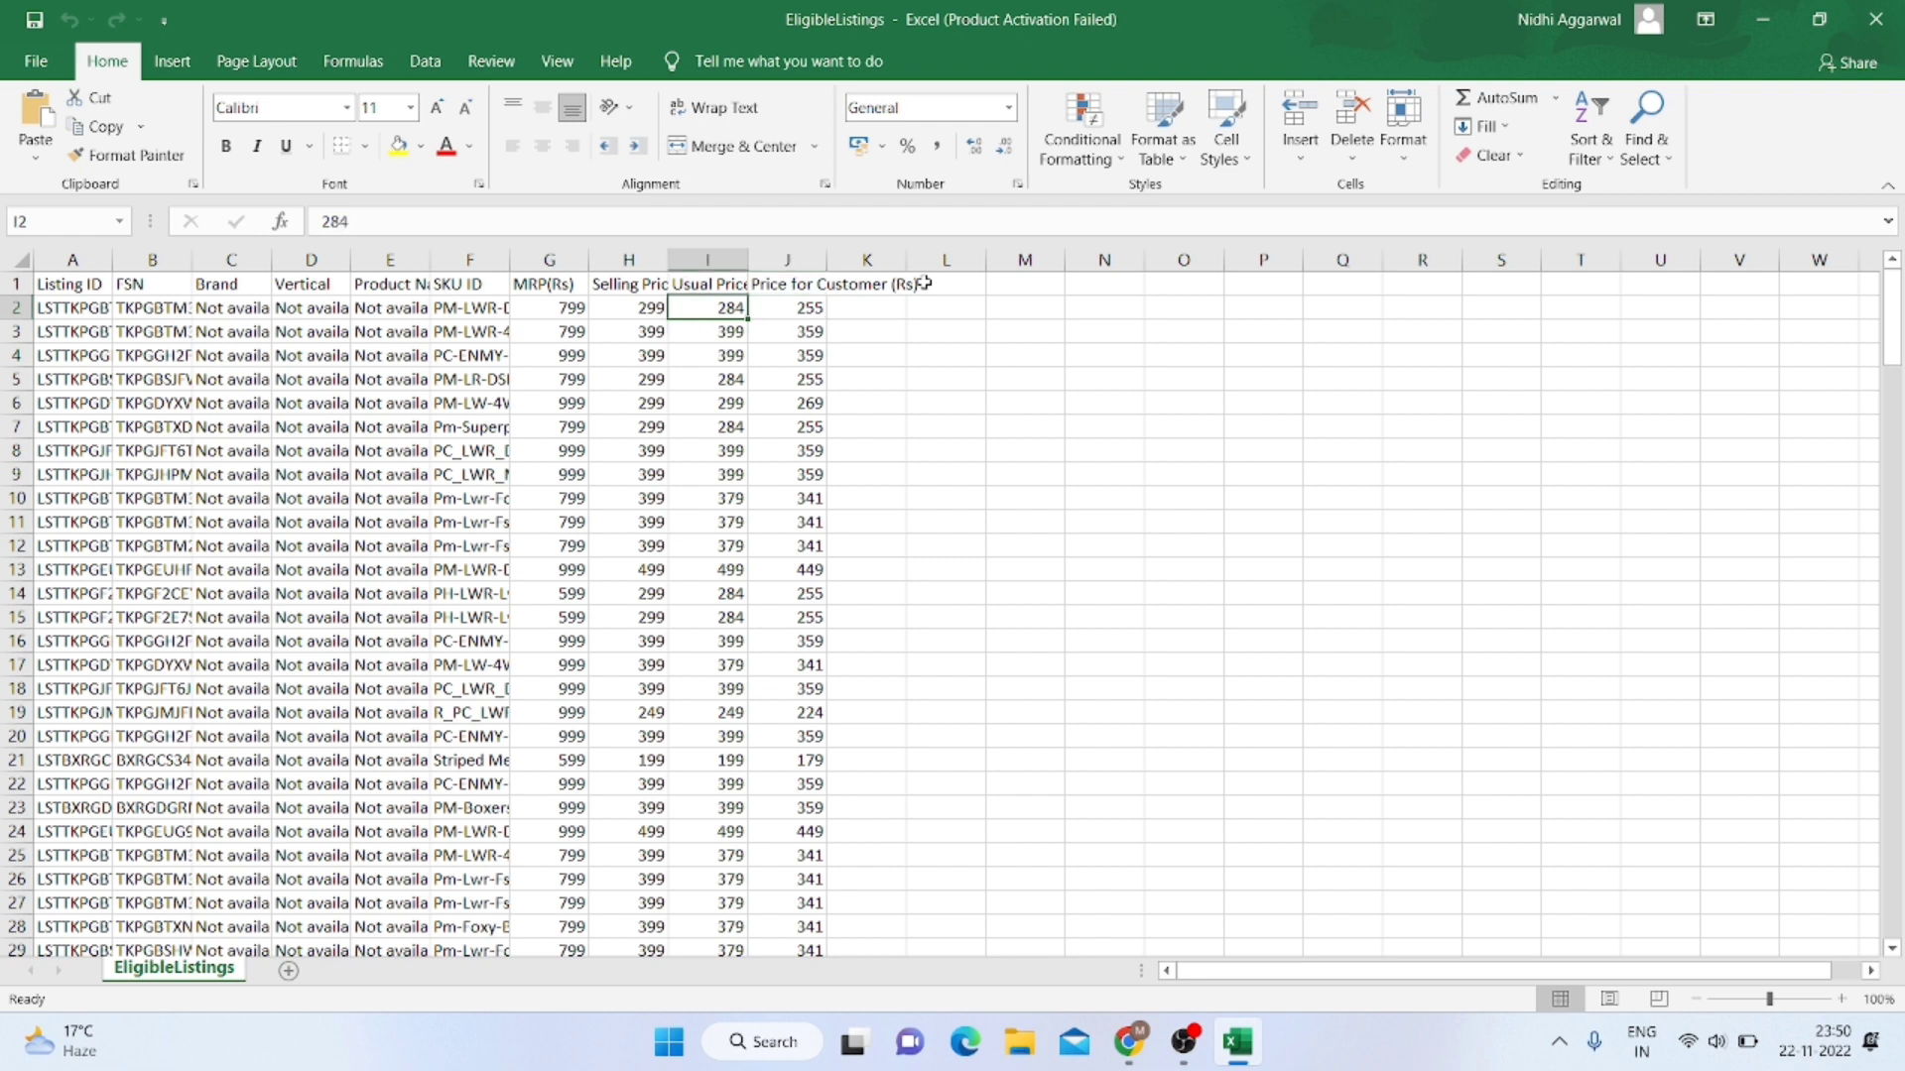
{"action": "key", "text": "Right"}
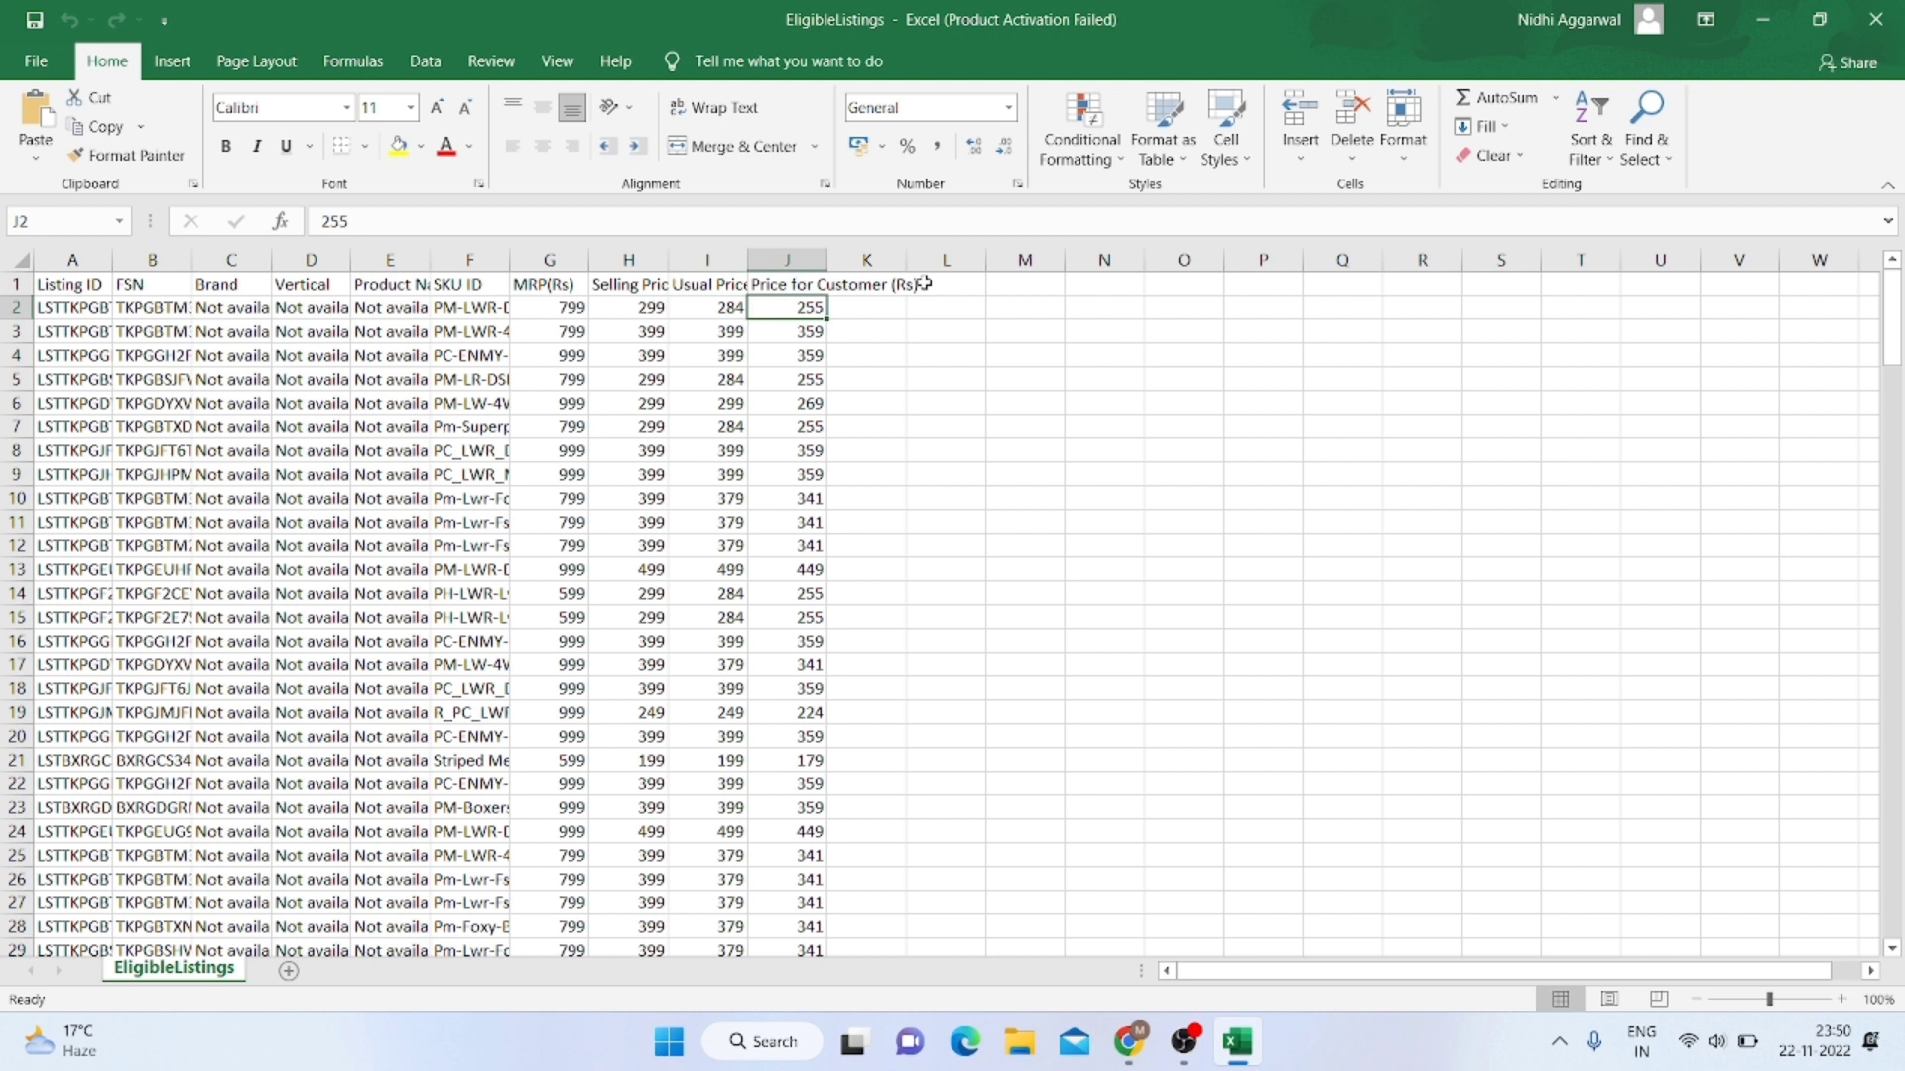
Step: Review the Price for Customer values of the listings below row 2
{"action": "key", "text": "Down"}
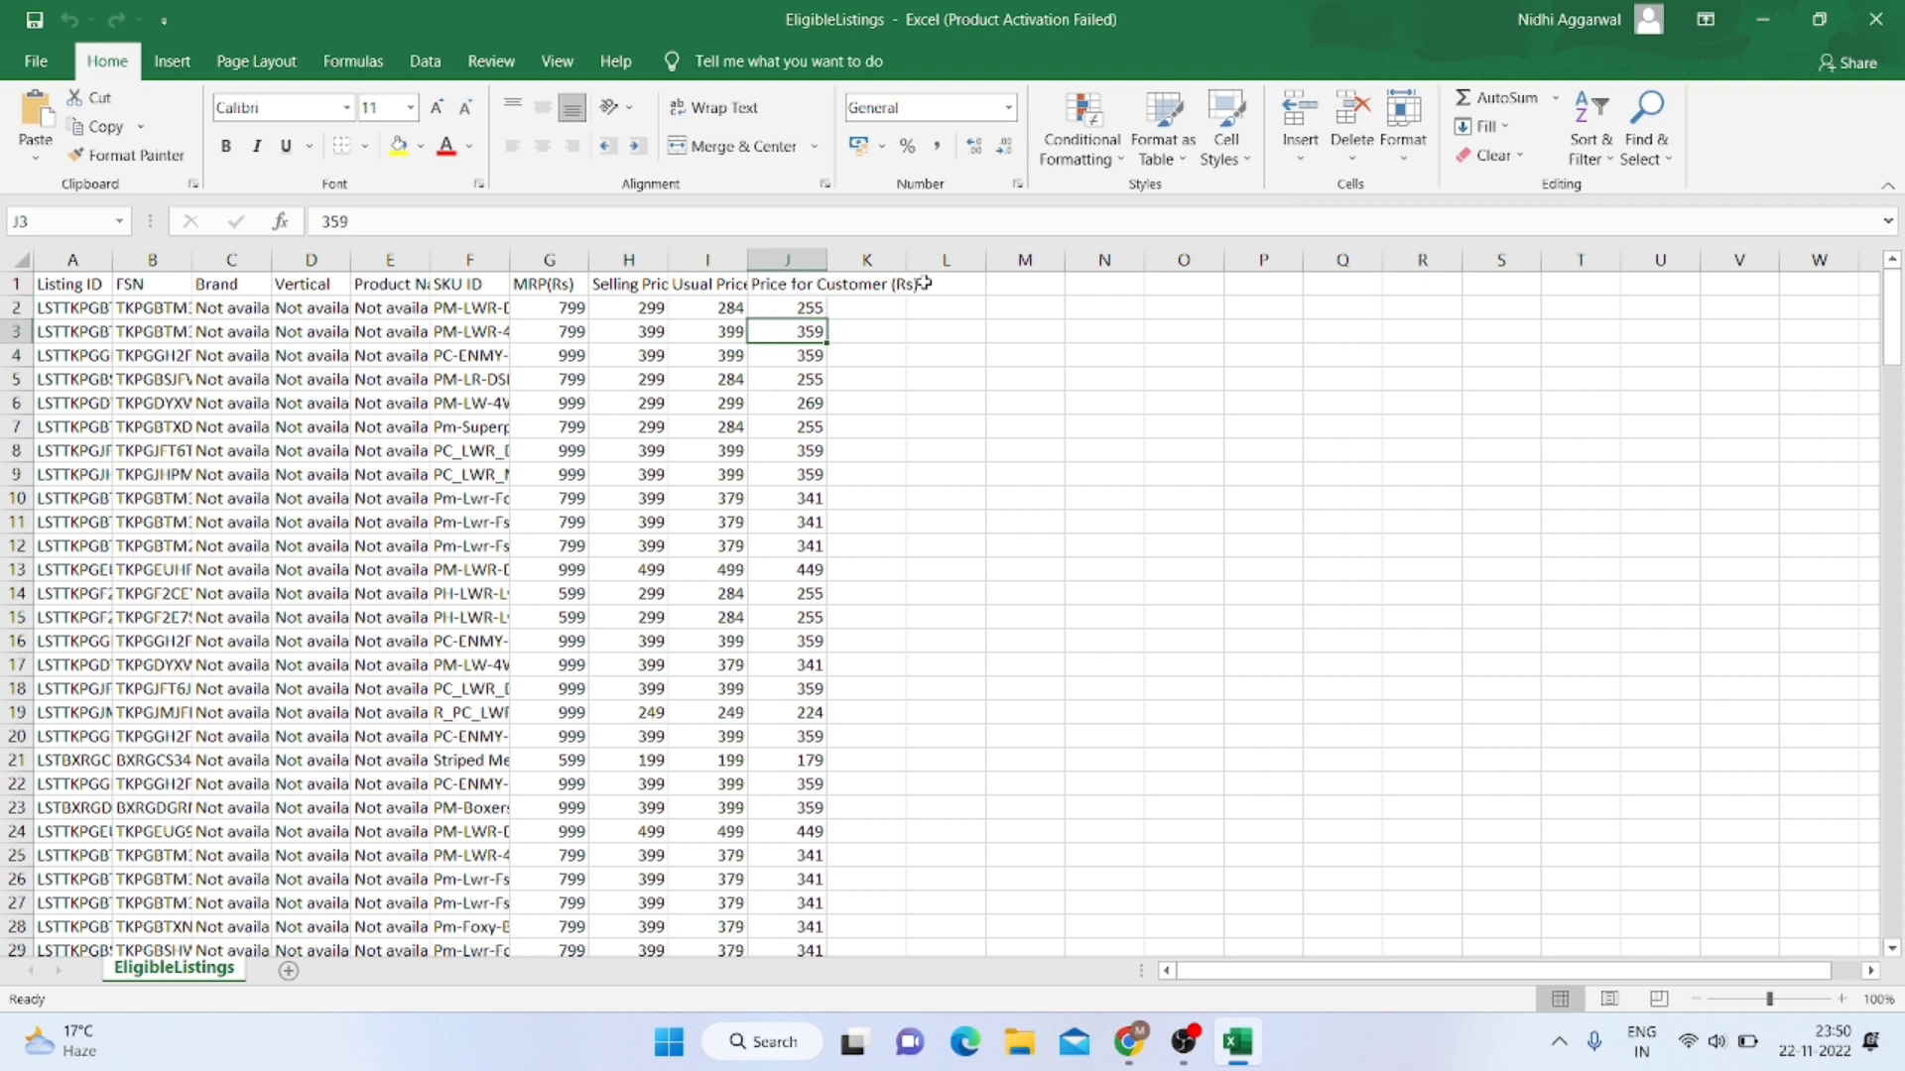
{"action": "key", "text": "Down"}
{"action": "key", "text": "Down"}
{"action": "key", "text": "Down"}
{"action": "key", "text": "Down"}
{"action": "key", "text": "Down"}
{"action": "key", "text": "Down"}
{"action": "key", "text": "Down"}
{"action": "key", "text": "Down"}
{"action": "key", "text": "Down"}
{"action": "key", "text": "Down"}
{"action": "key", "text": "Down"}
{"action": "key", "text": "Down"}
{"action": "key", "text": "Down"}
{"action": "key", "text": "Down"}
{"action": "key", "text": "Down"}
{"action": "key", "text": "Down"}
{"action": "key", "text": "Down"}
{"action": "key", "text": "Down"}
{"action": "key", "text": "Down"}
{"action": "key", "text": "Down"}
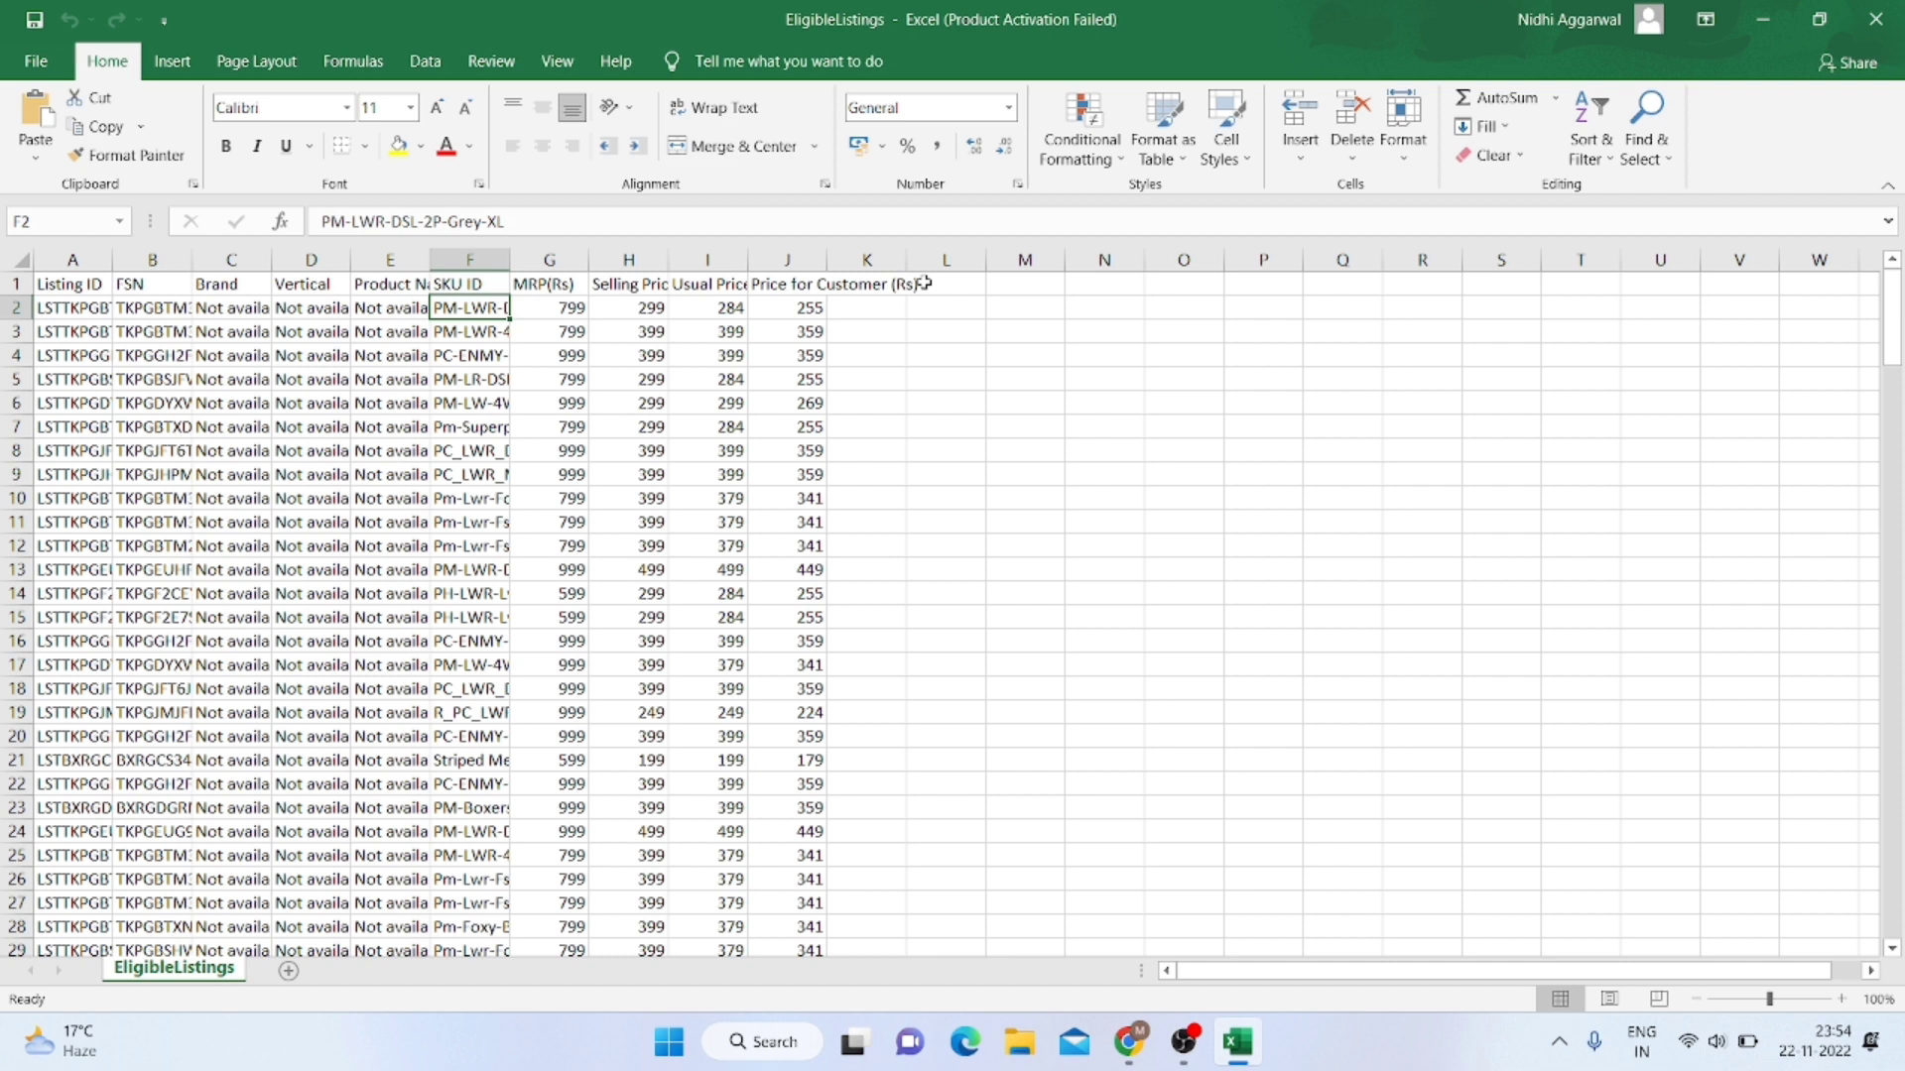
Step: Review row 2 from the SKU ID across to the price for customer, then check the customer prices just below
{"action": "key", "text": "Right"}
{"action": "key", "text": "Right"}
{"action": "key", "text": "Right"}
{"action": "key", "text": "Right"}
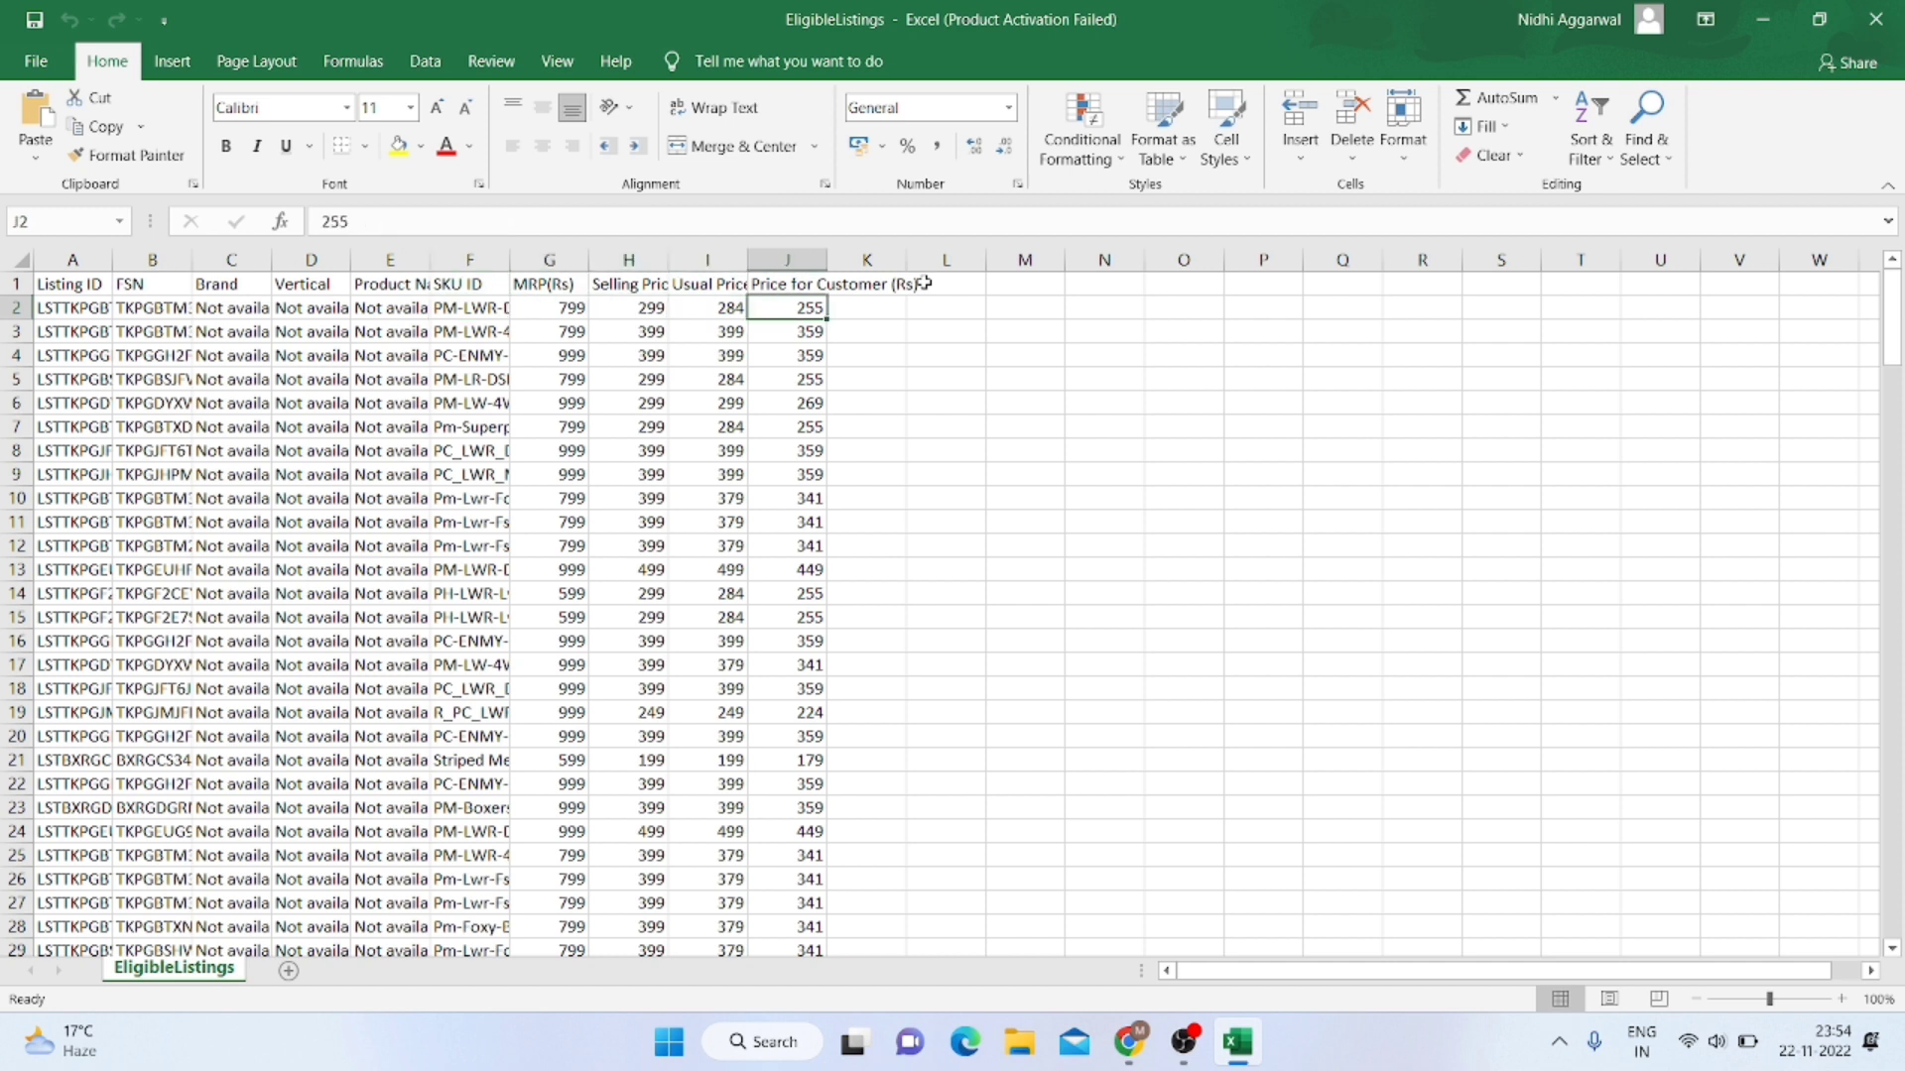
{"action": "key", "text": "Down"}
{"action": "key", "text": "Down"}
{"action": "key", "text": "Up"}
{"action": "key", "text": "Up"}
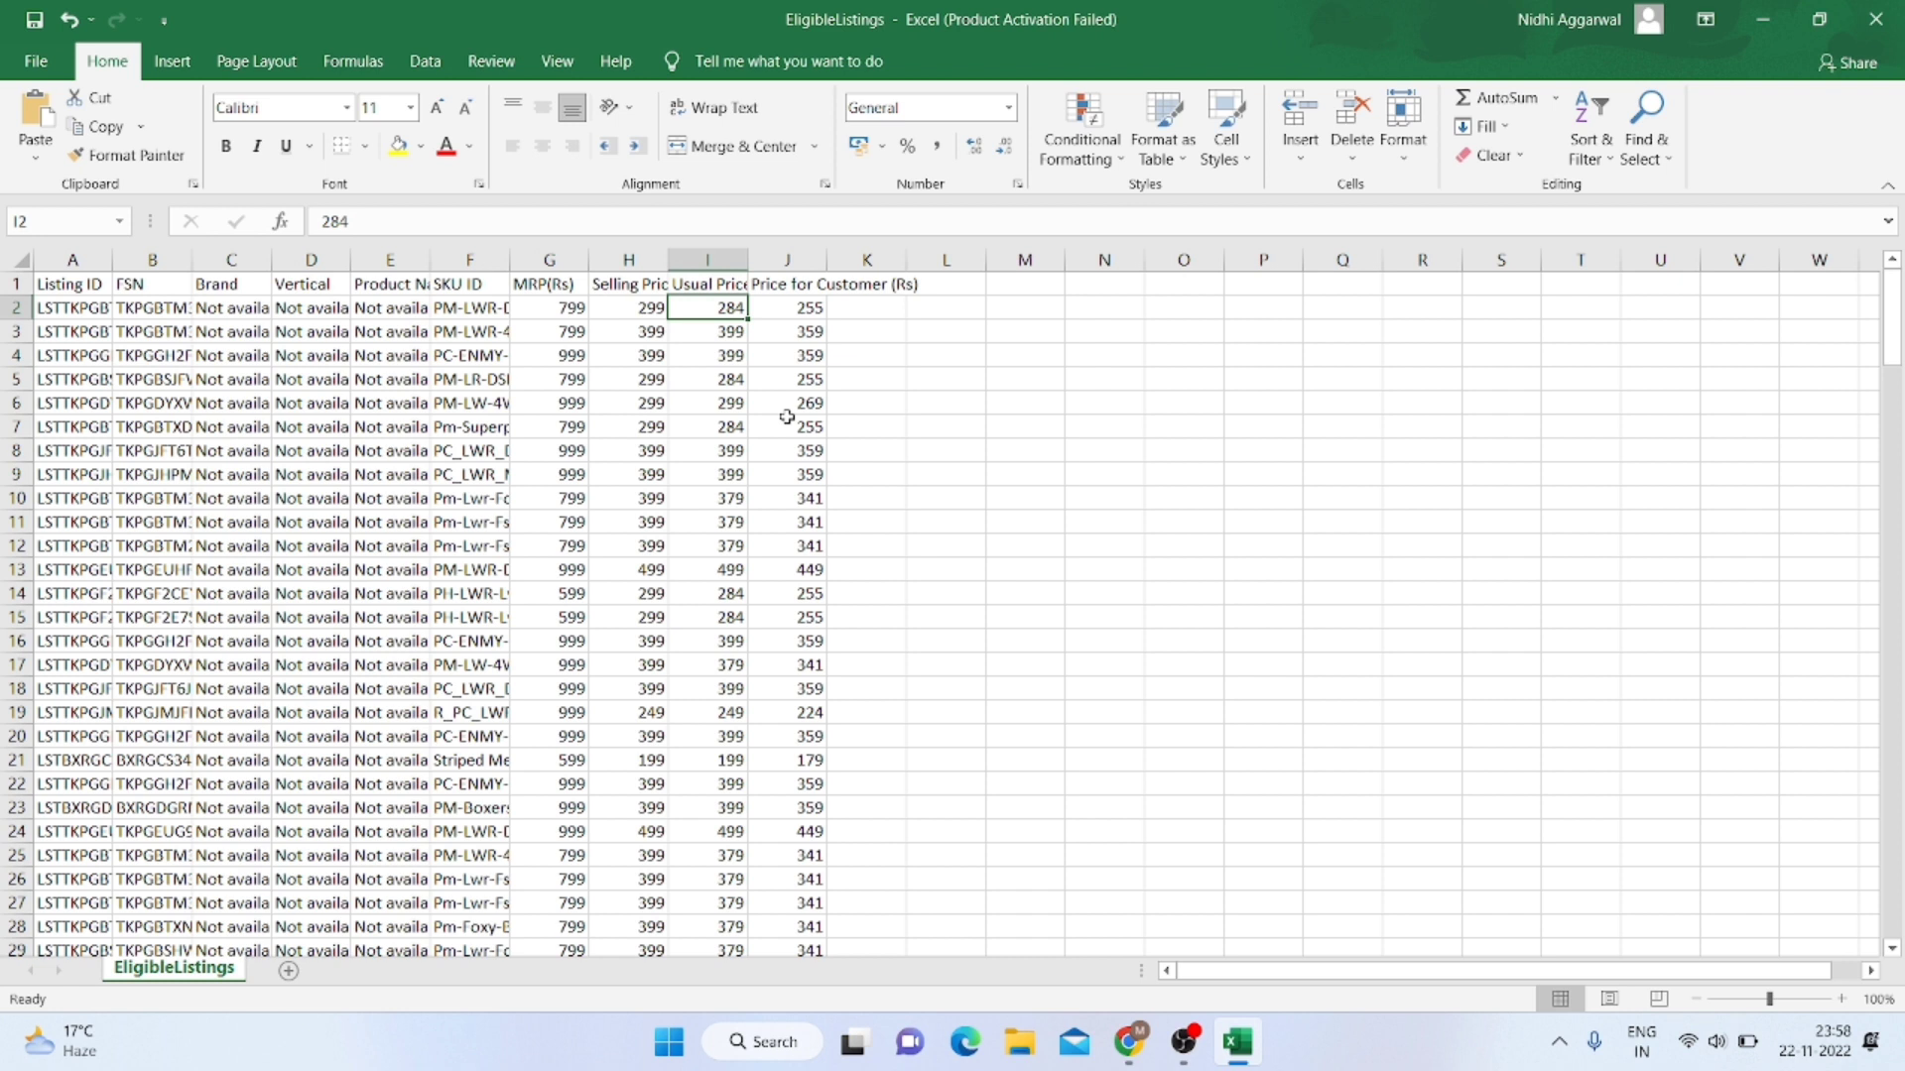
Step: Check the first listing's selling price in H2 against its usual price in I2
{"action": "key", "text": "Left"}
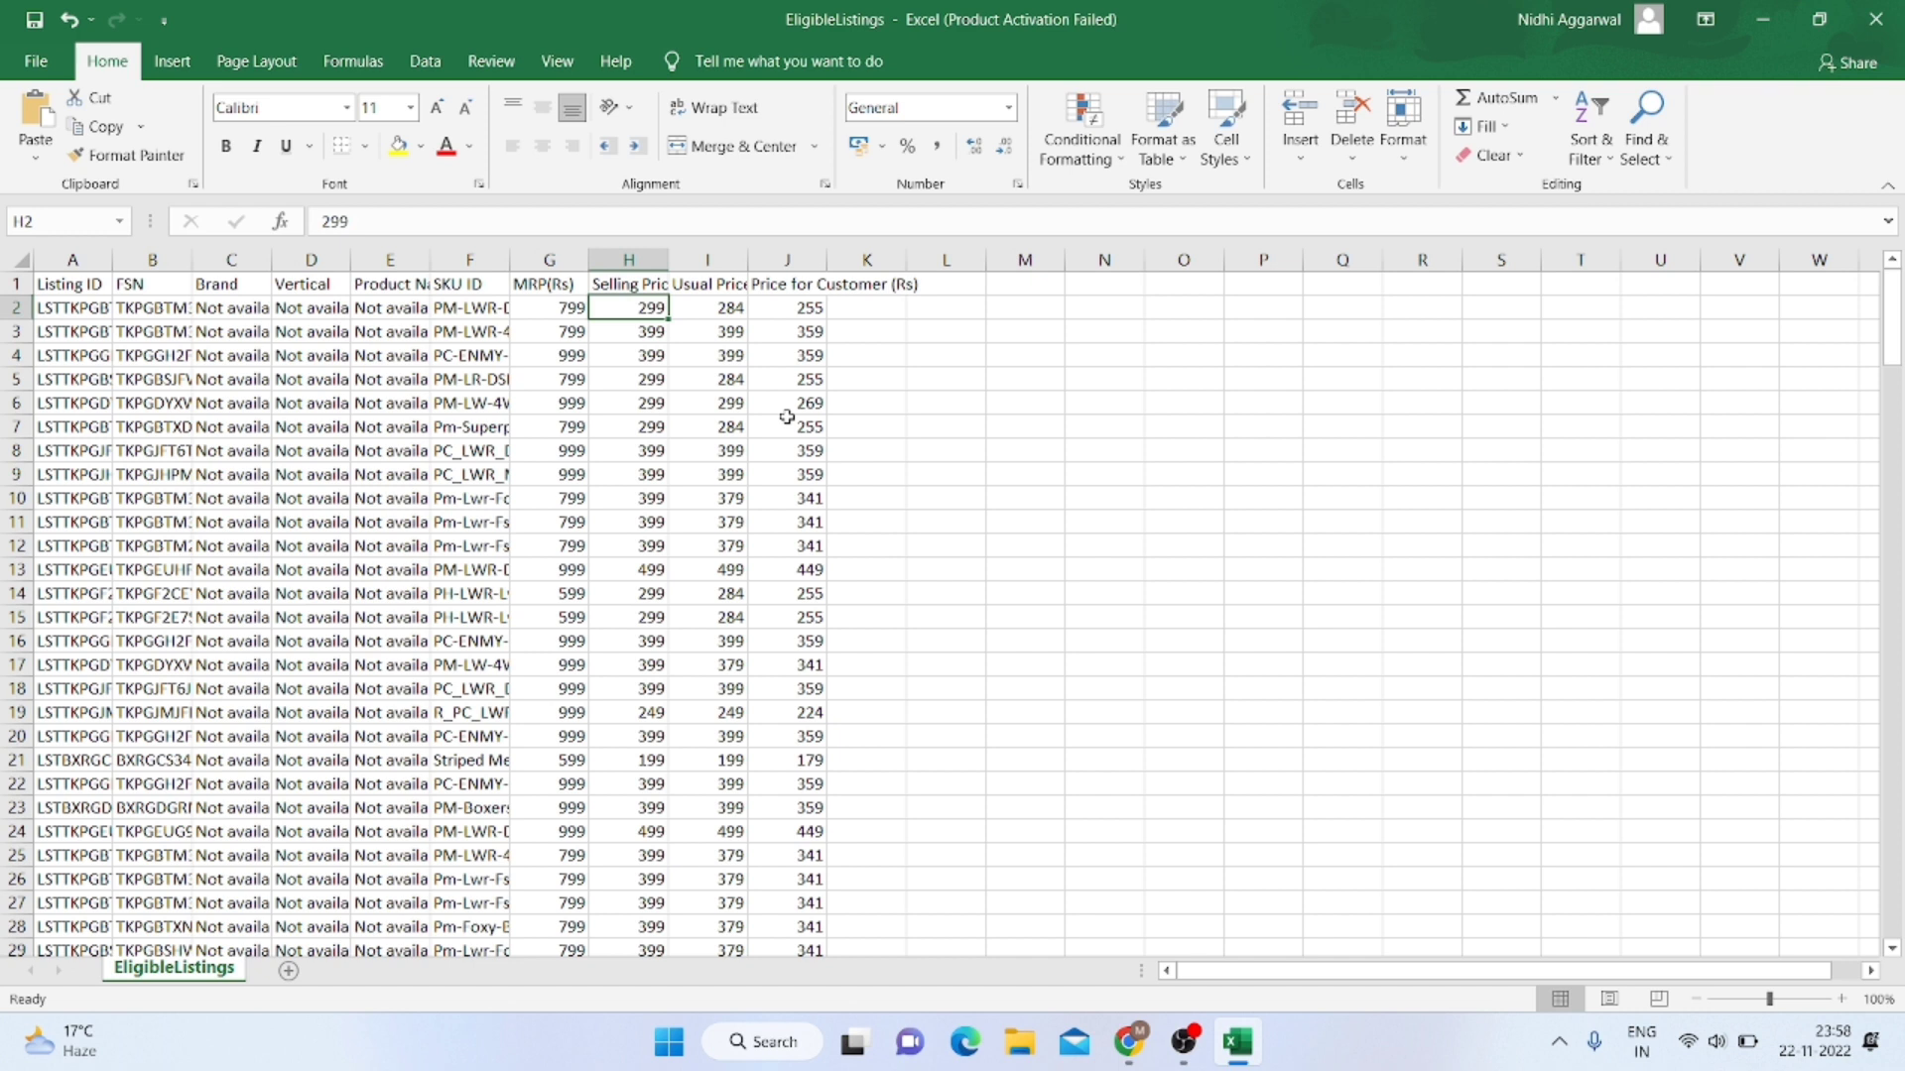
{"action": "key", "text": "Right"}
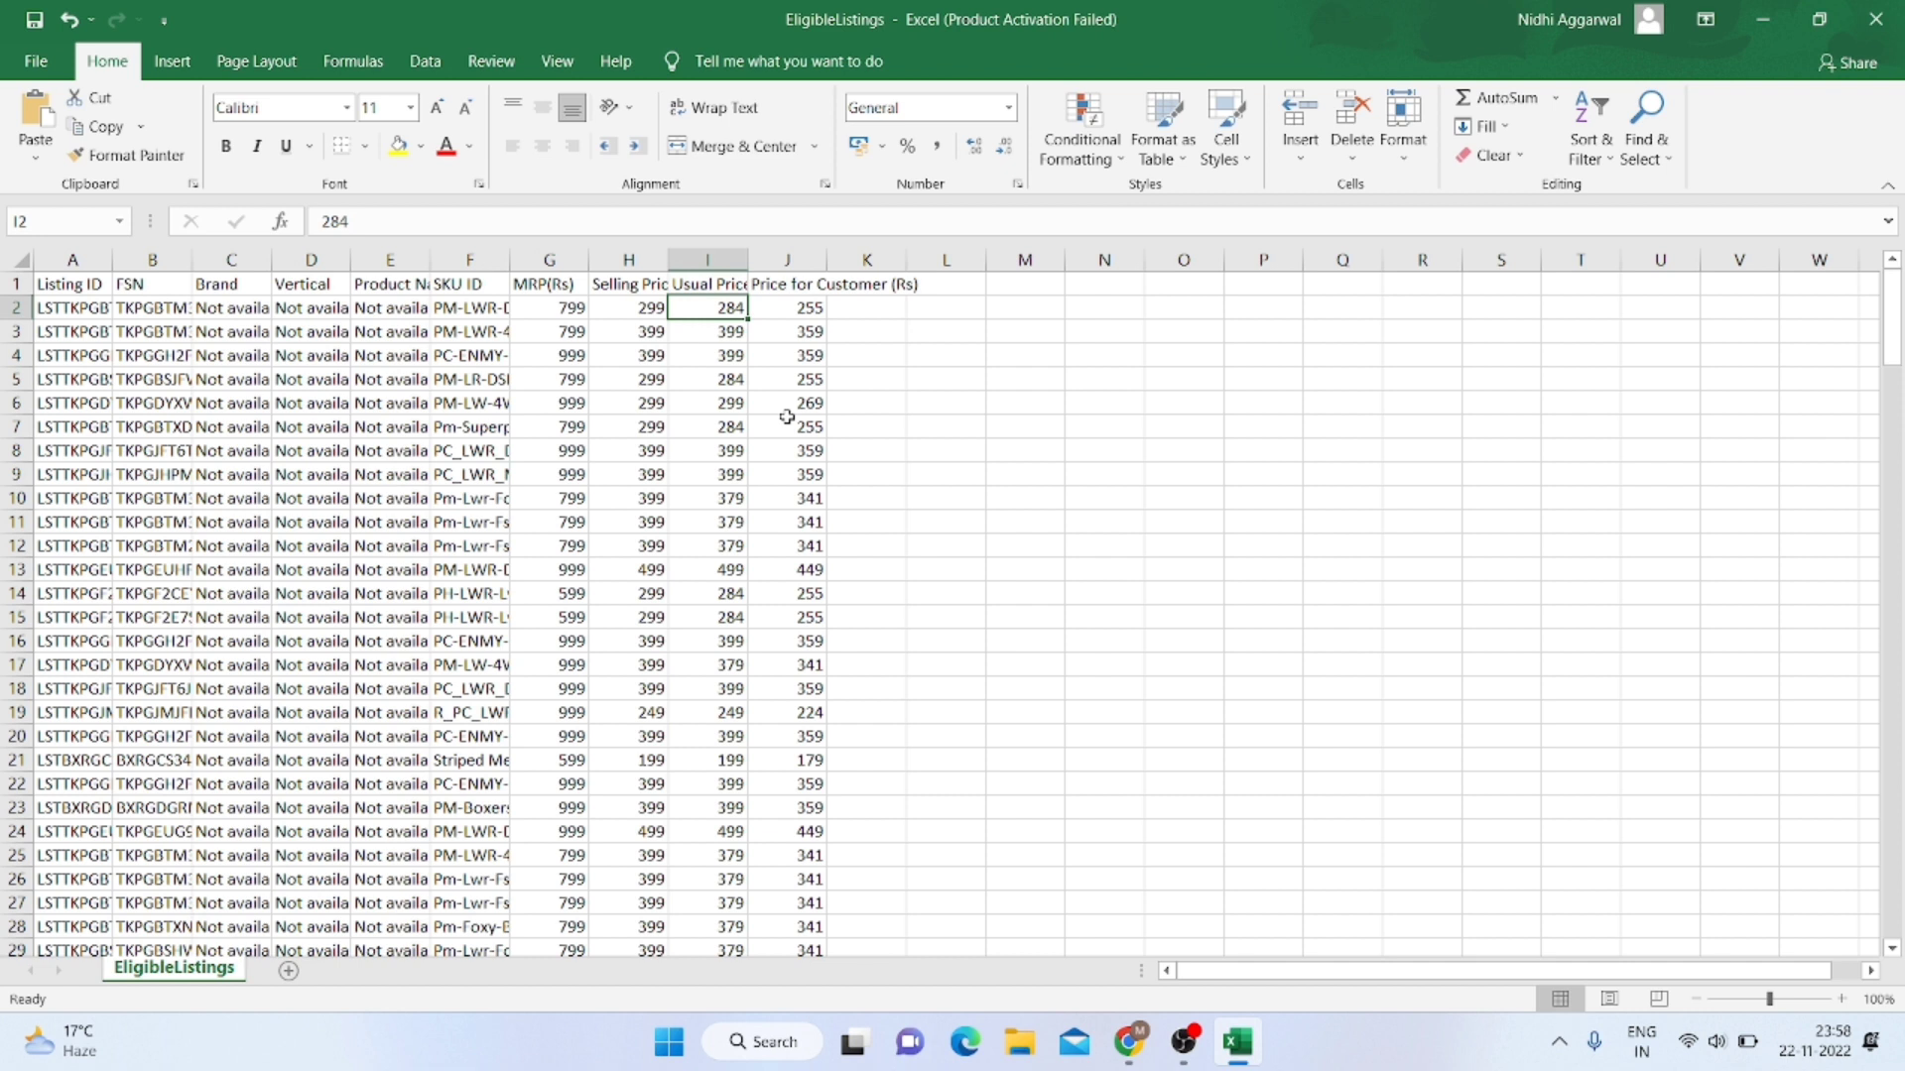
{"action": "key", "text": "Left"}
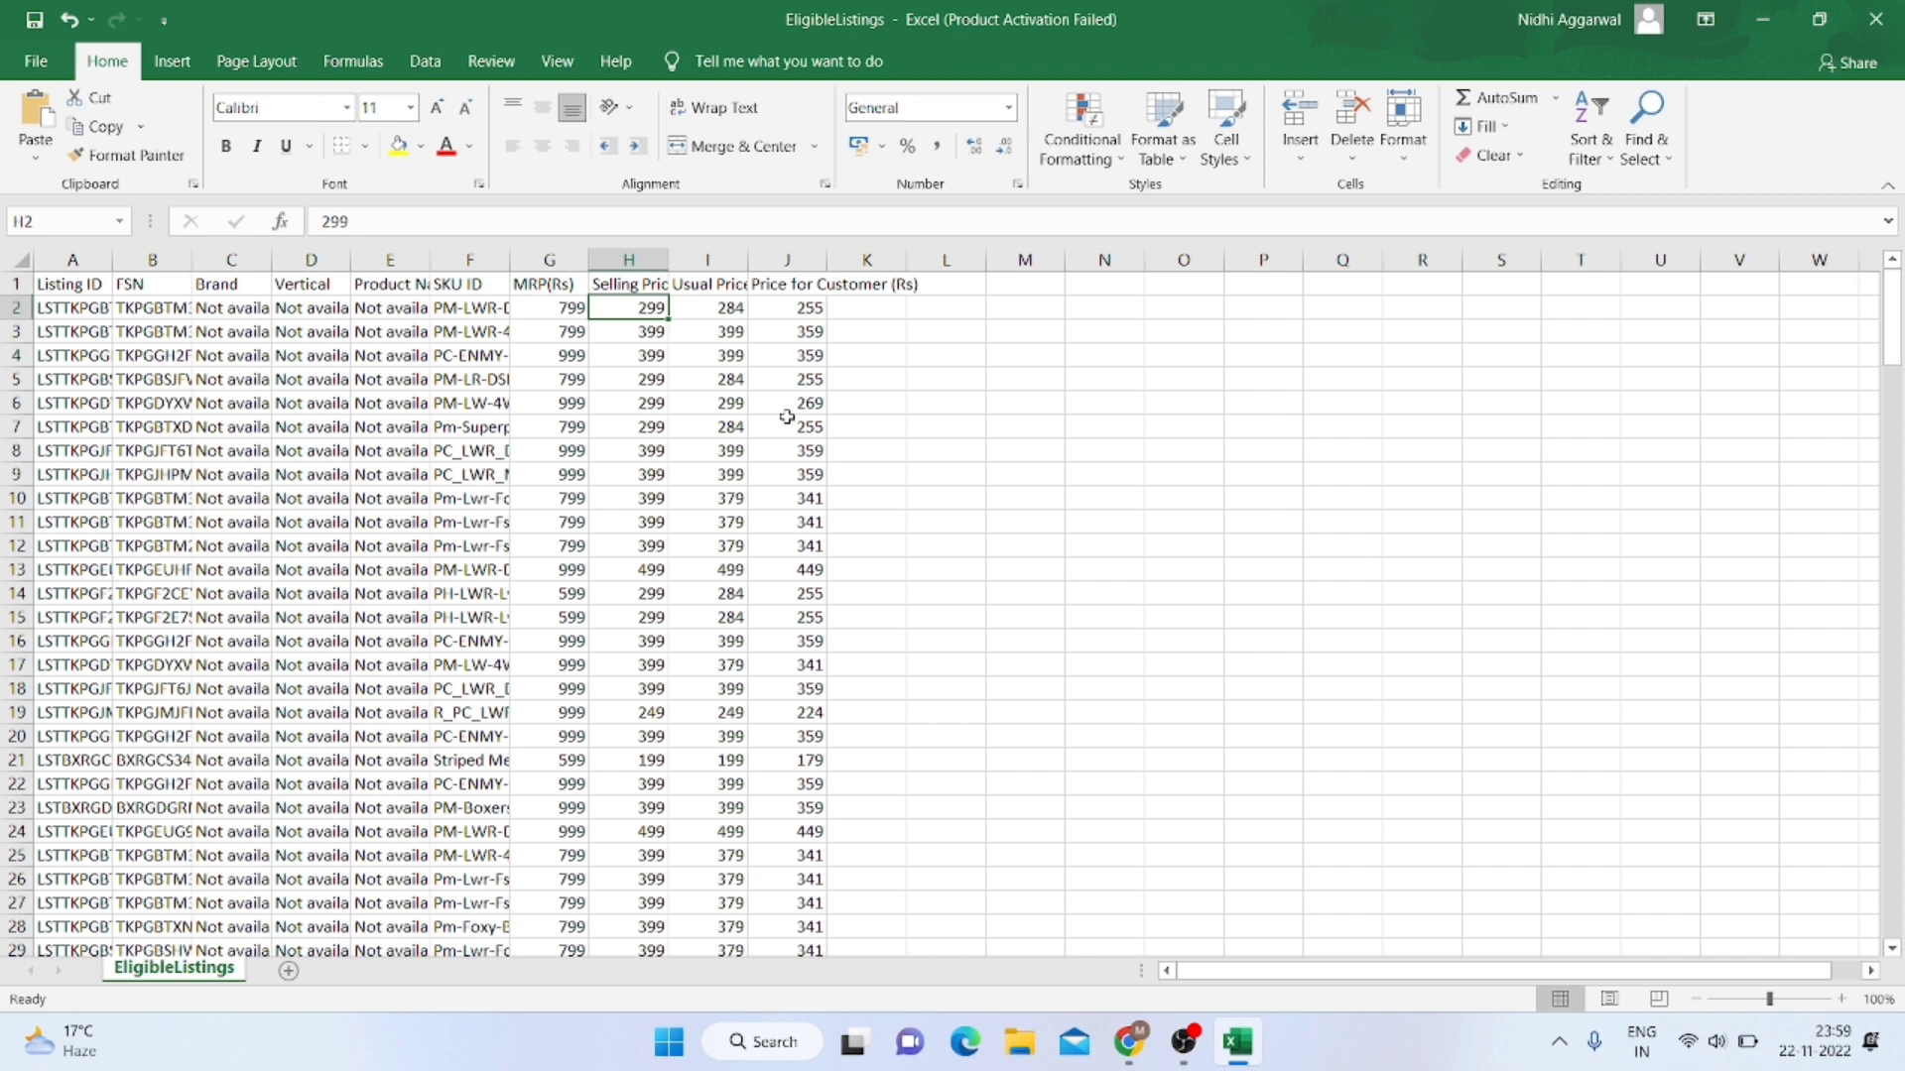
Step: Calculate 10% off the first listing's selling price in L2 with the formula =INT(H2*(1-10%))
{"action": "key", "text": "Right"}
{"action": "key", "text": "Right"}
{"action": "key", "text": "Right"}
{"action": "key", "text": "Right"}
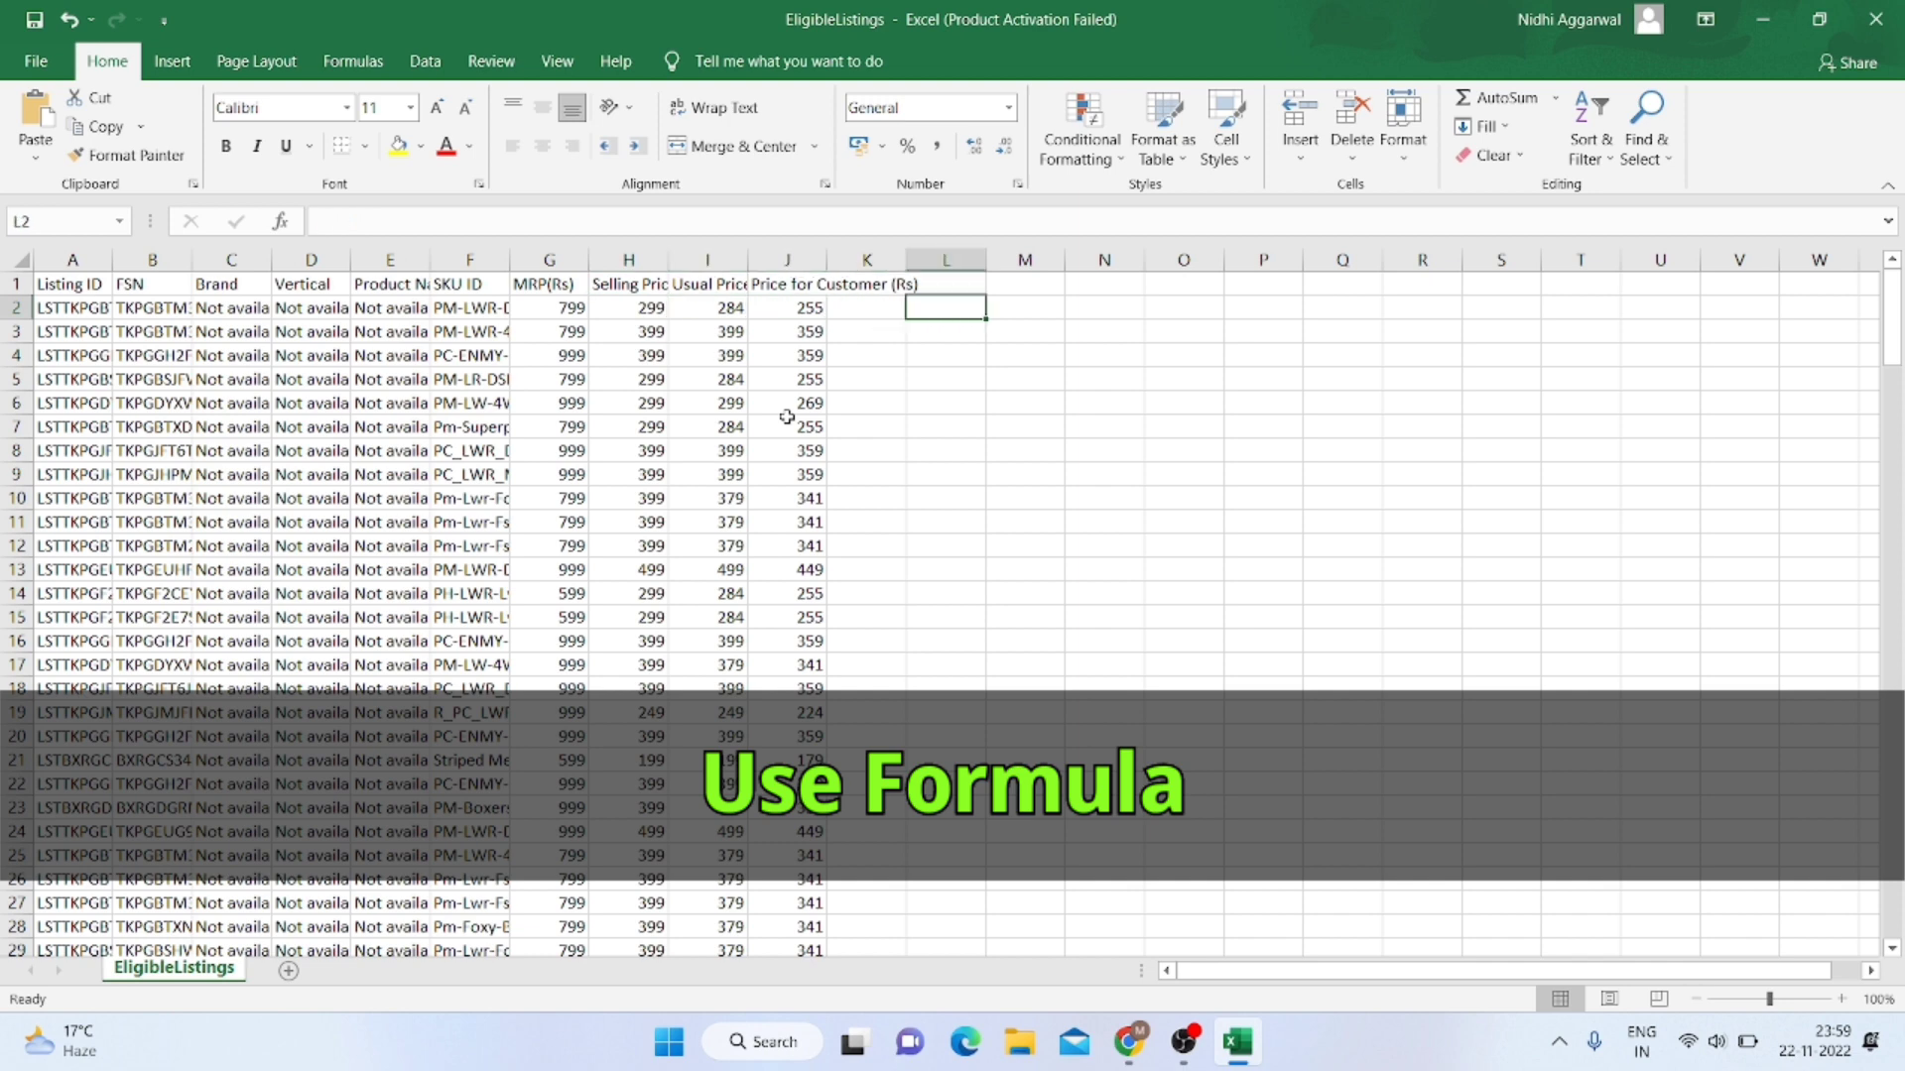
{"action": "type", "text": "=in"}
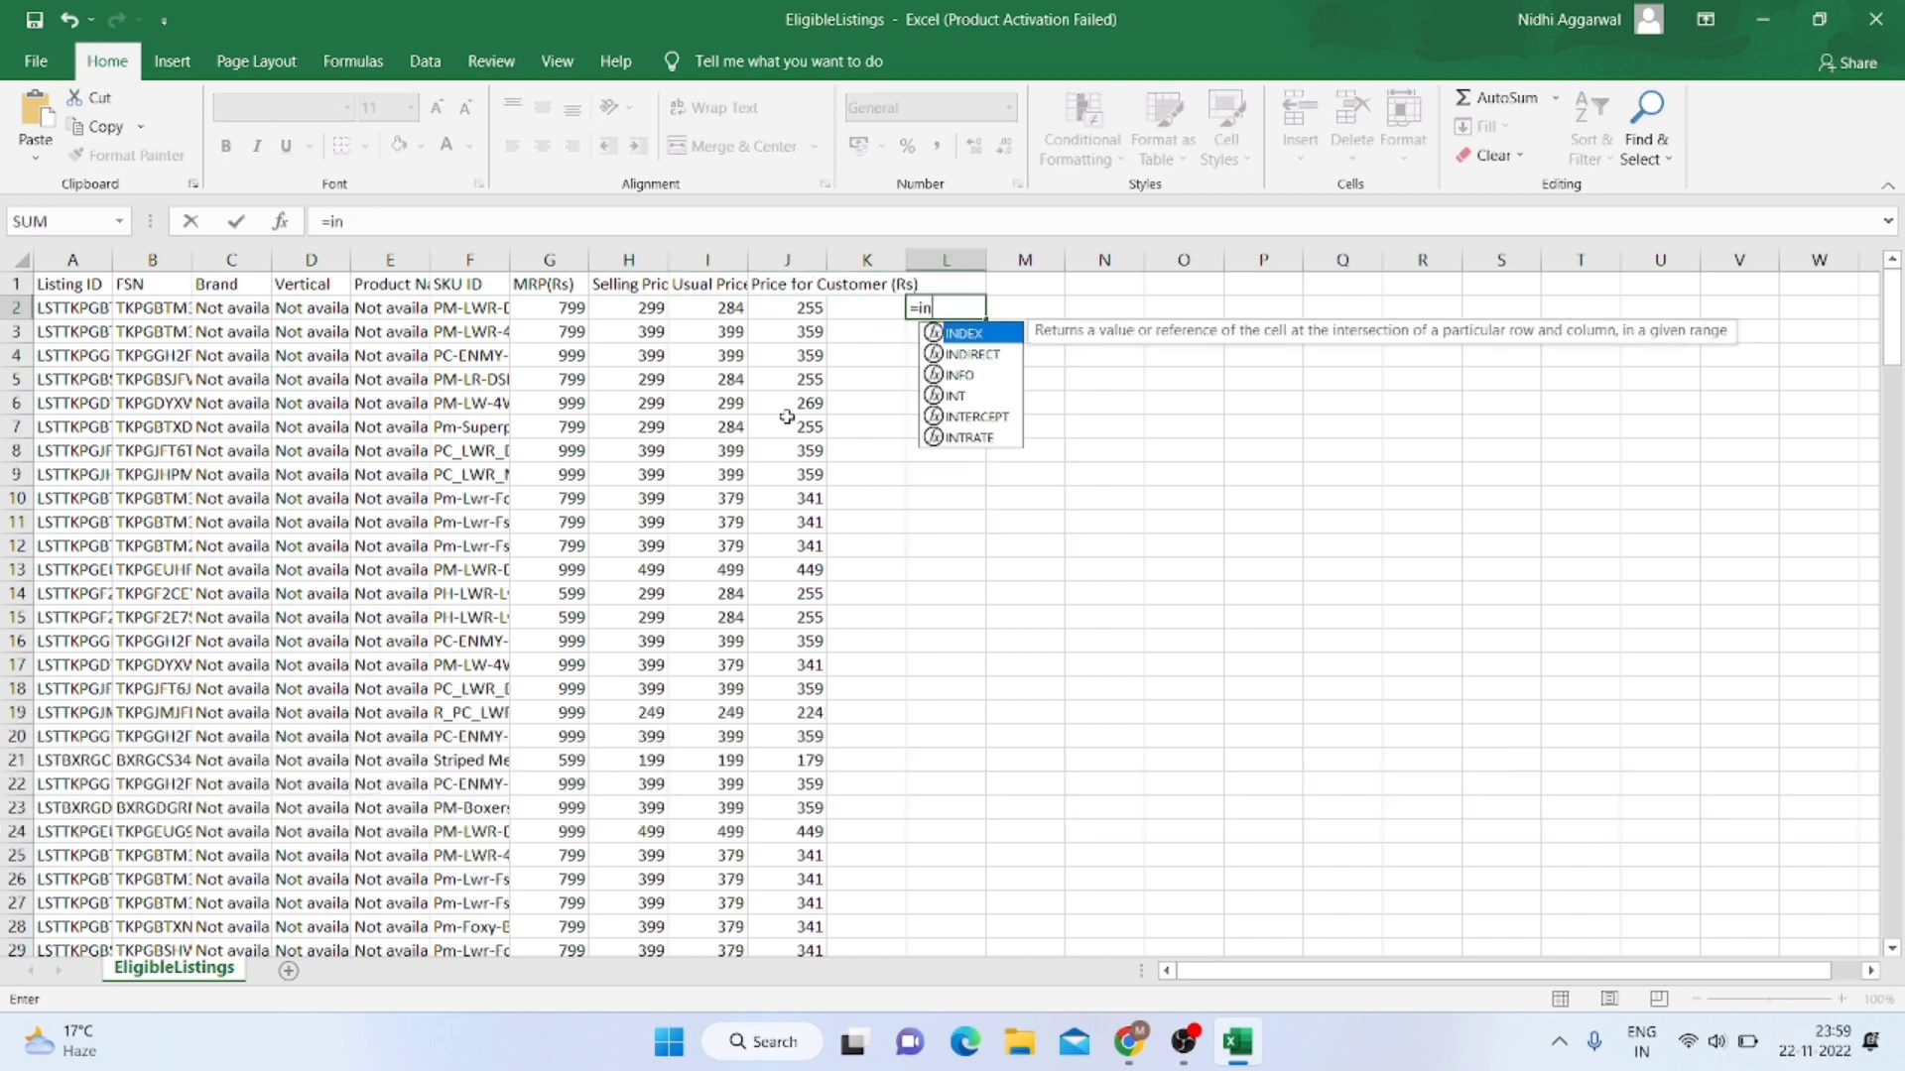
{"action": "type", "text": "t"}
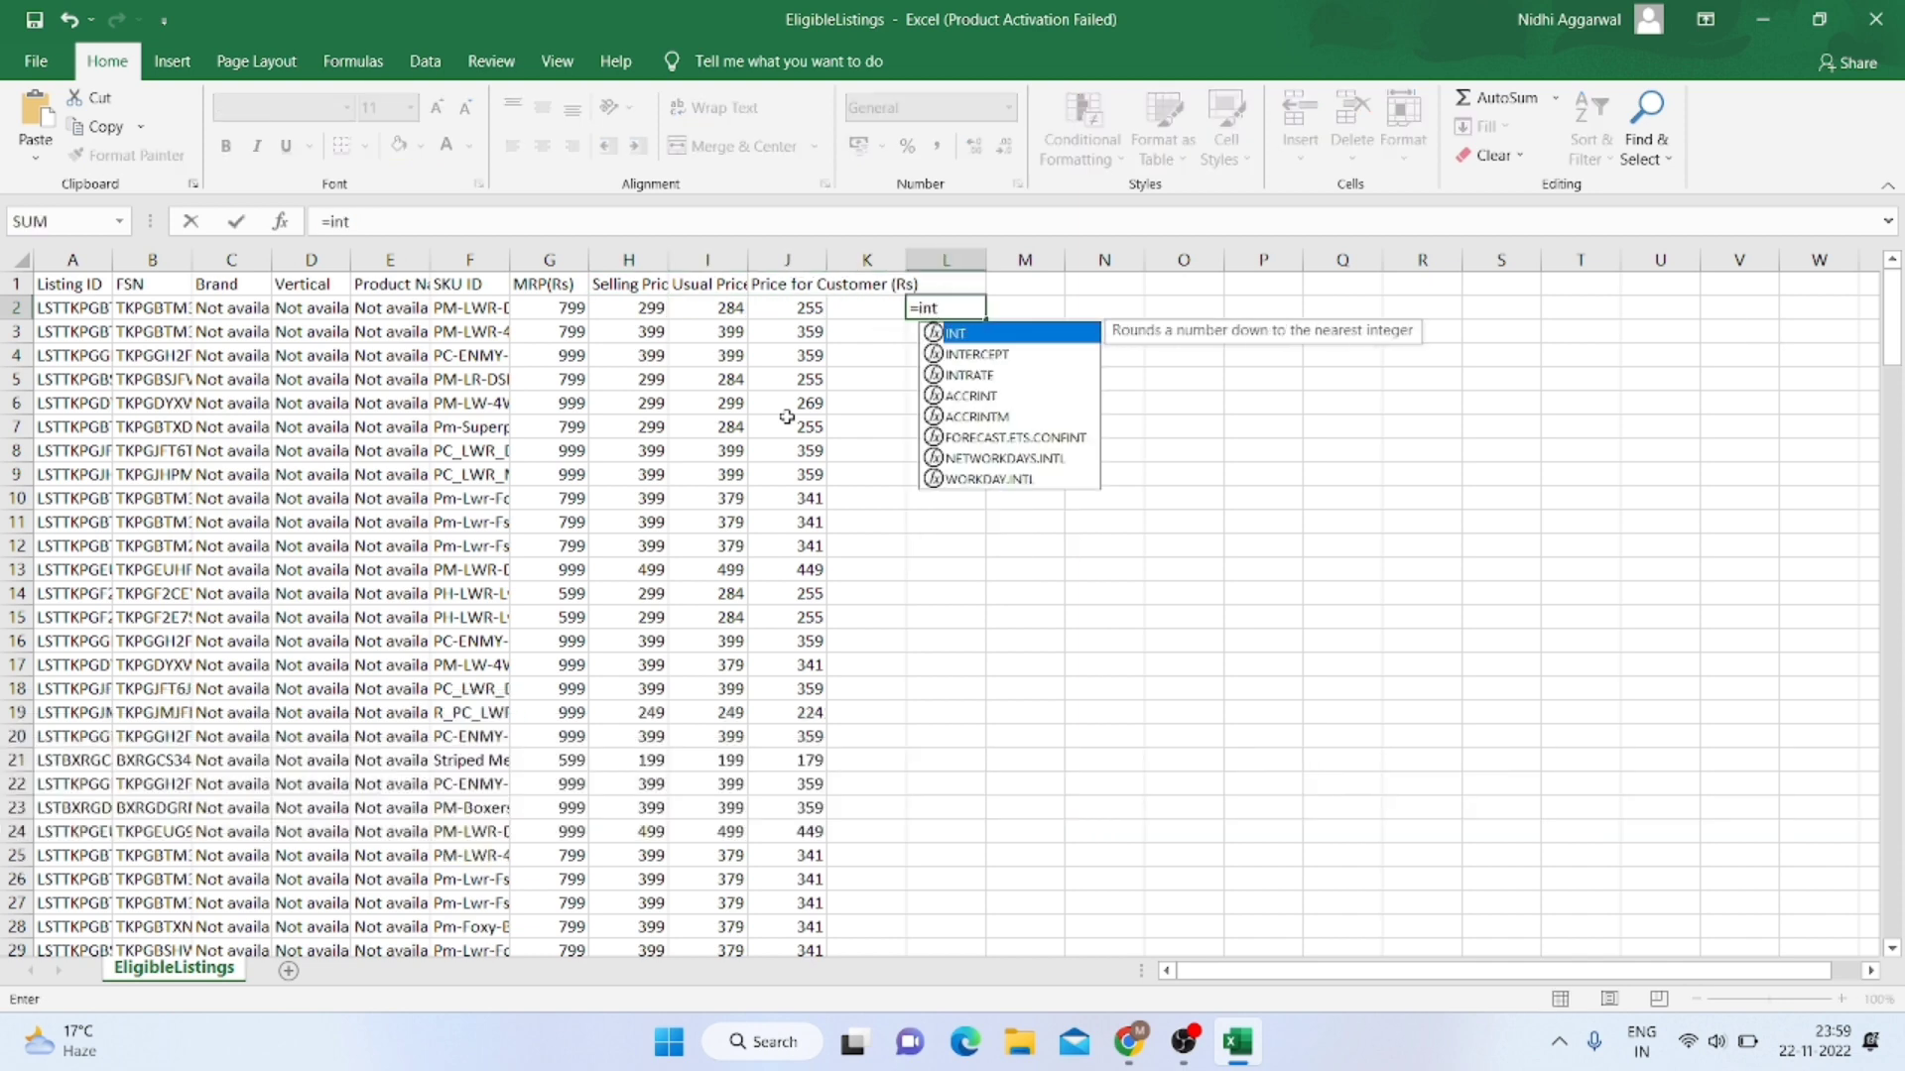
{"action": "type", "text": "("}
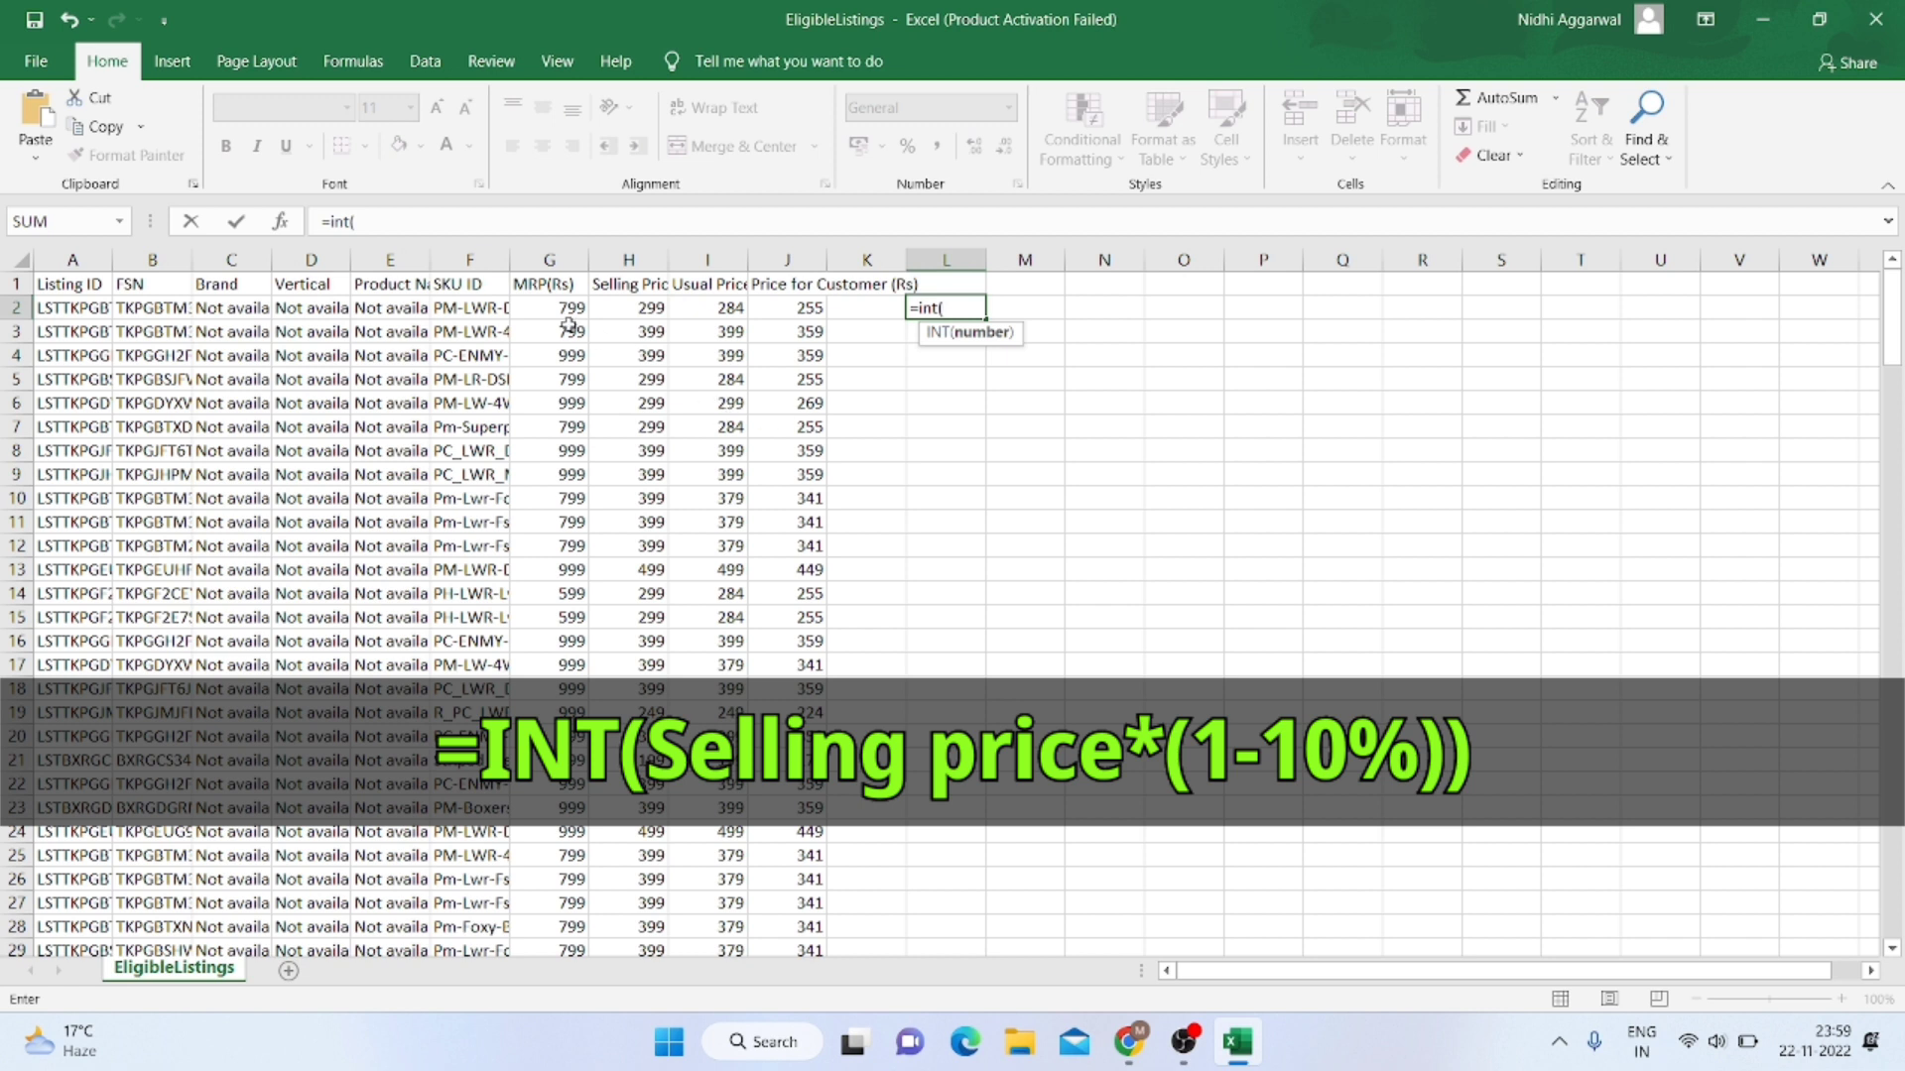
{"action": "left_click", "coordinate": [650, 307]}
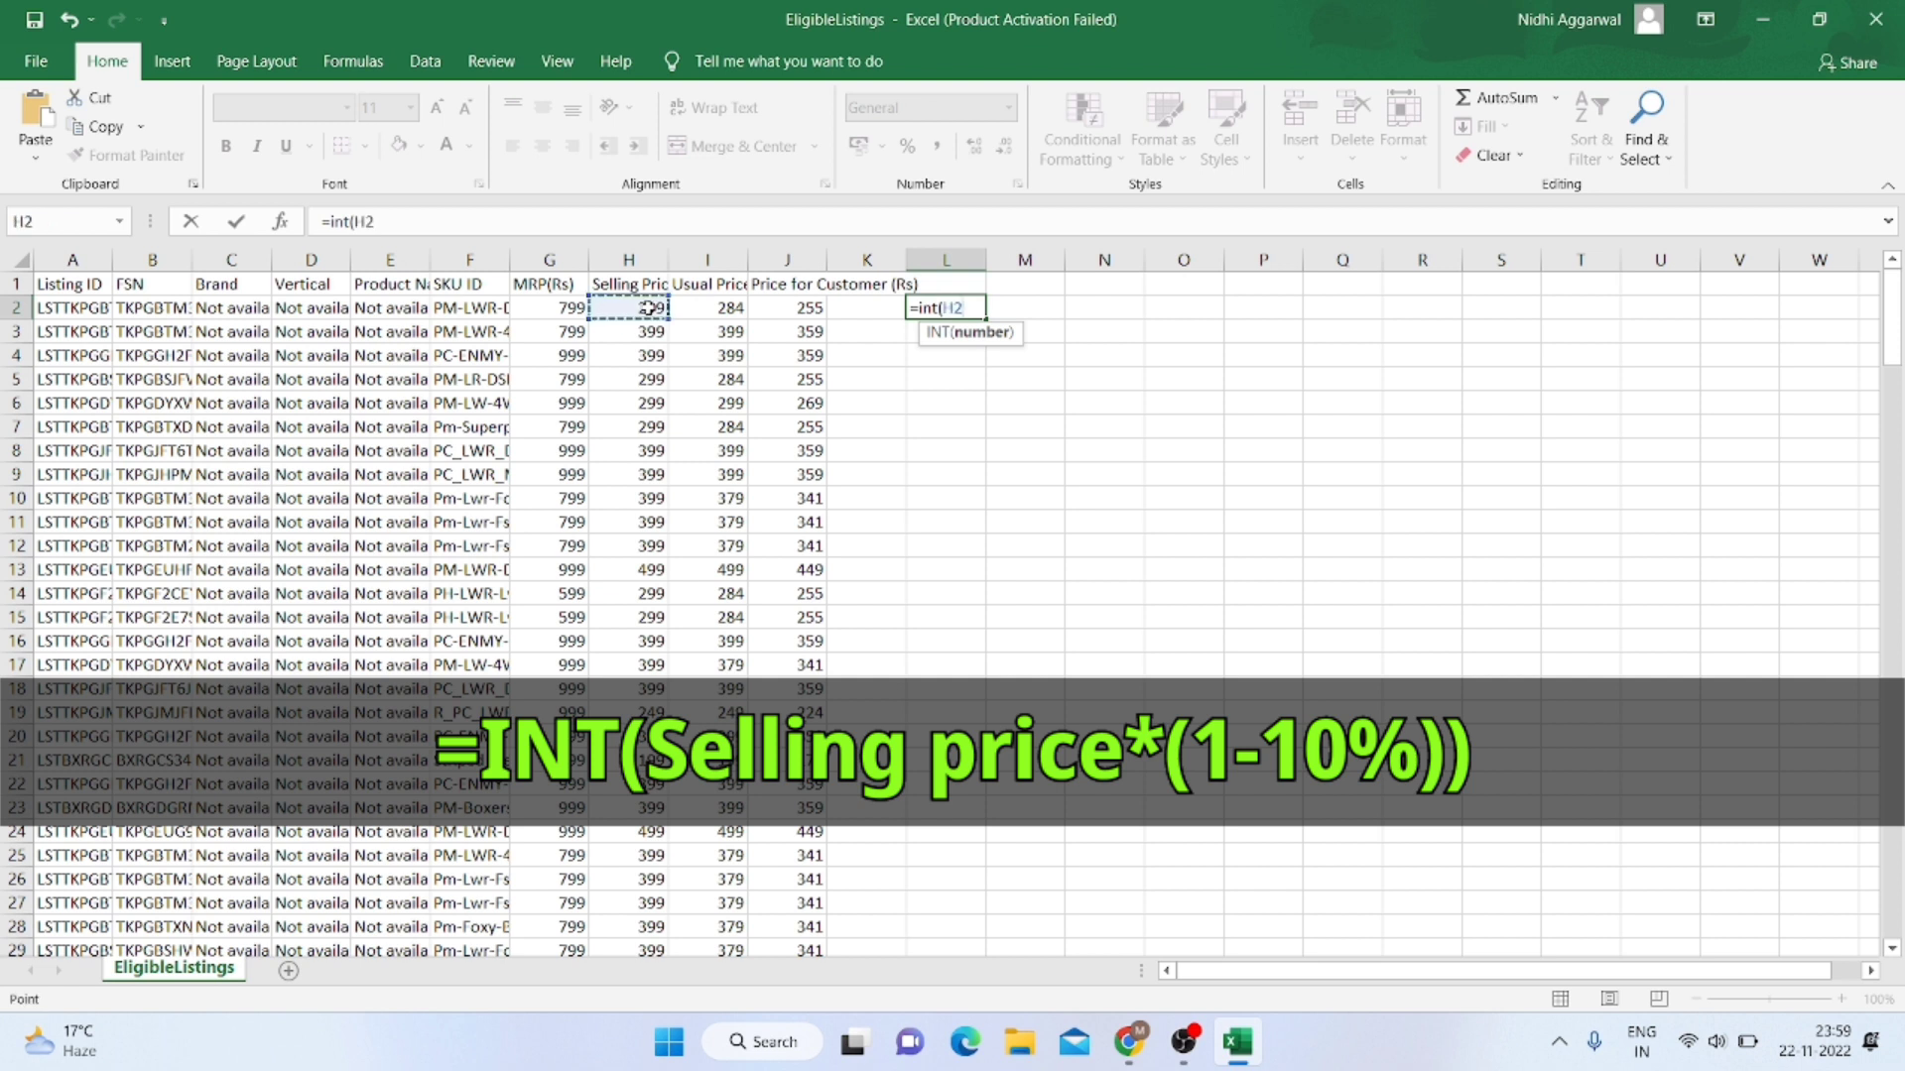
{"action": "type", "text": "*(1-10"}
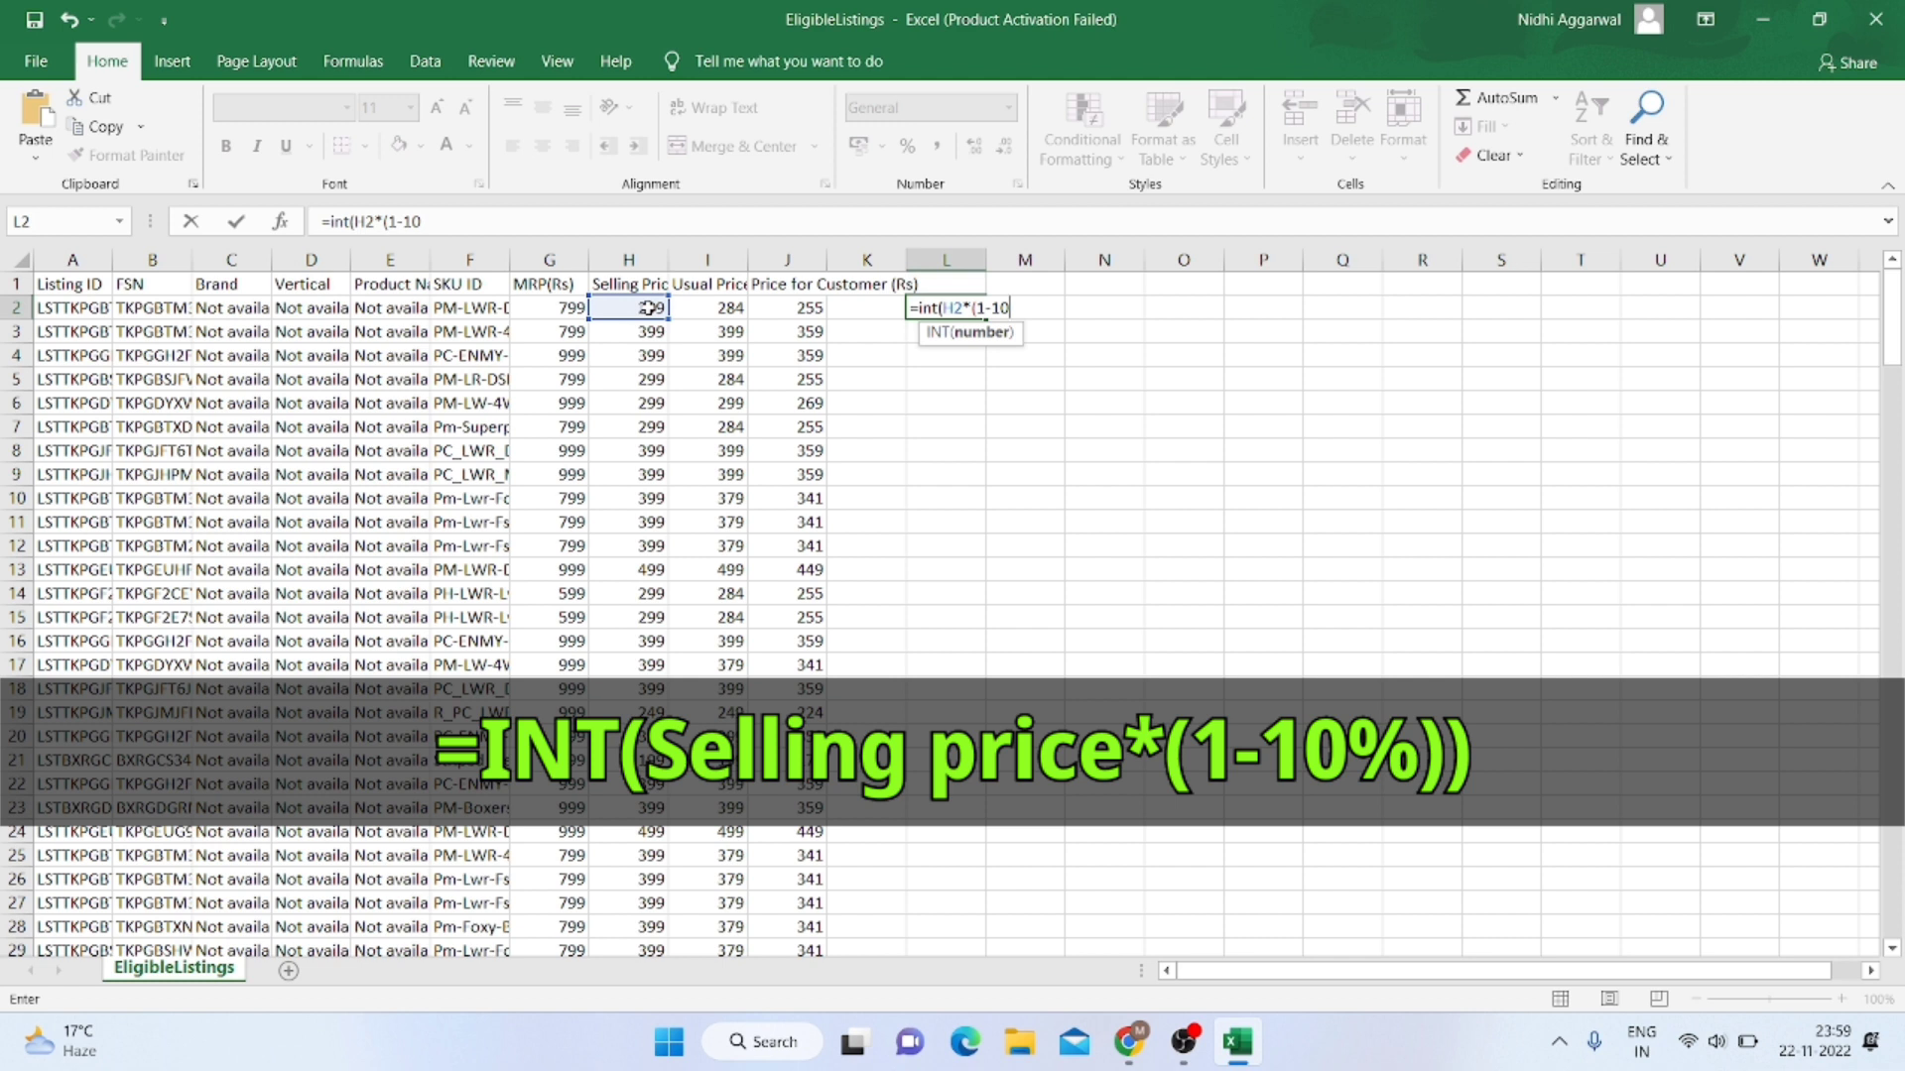
{"action": "type", "text": "%"}
{"action": "type", "text": "))"}
{"action": "key", "text": "Return"}
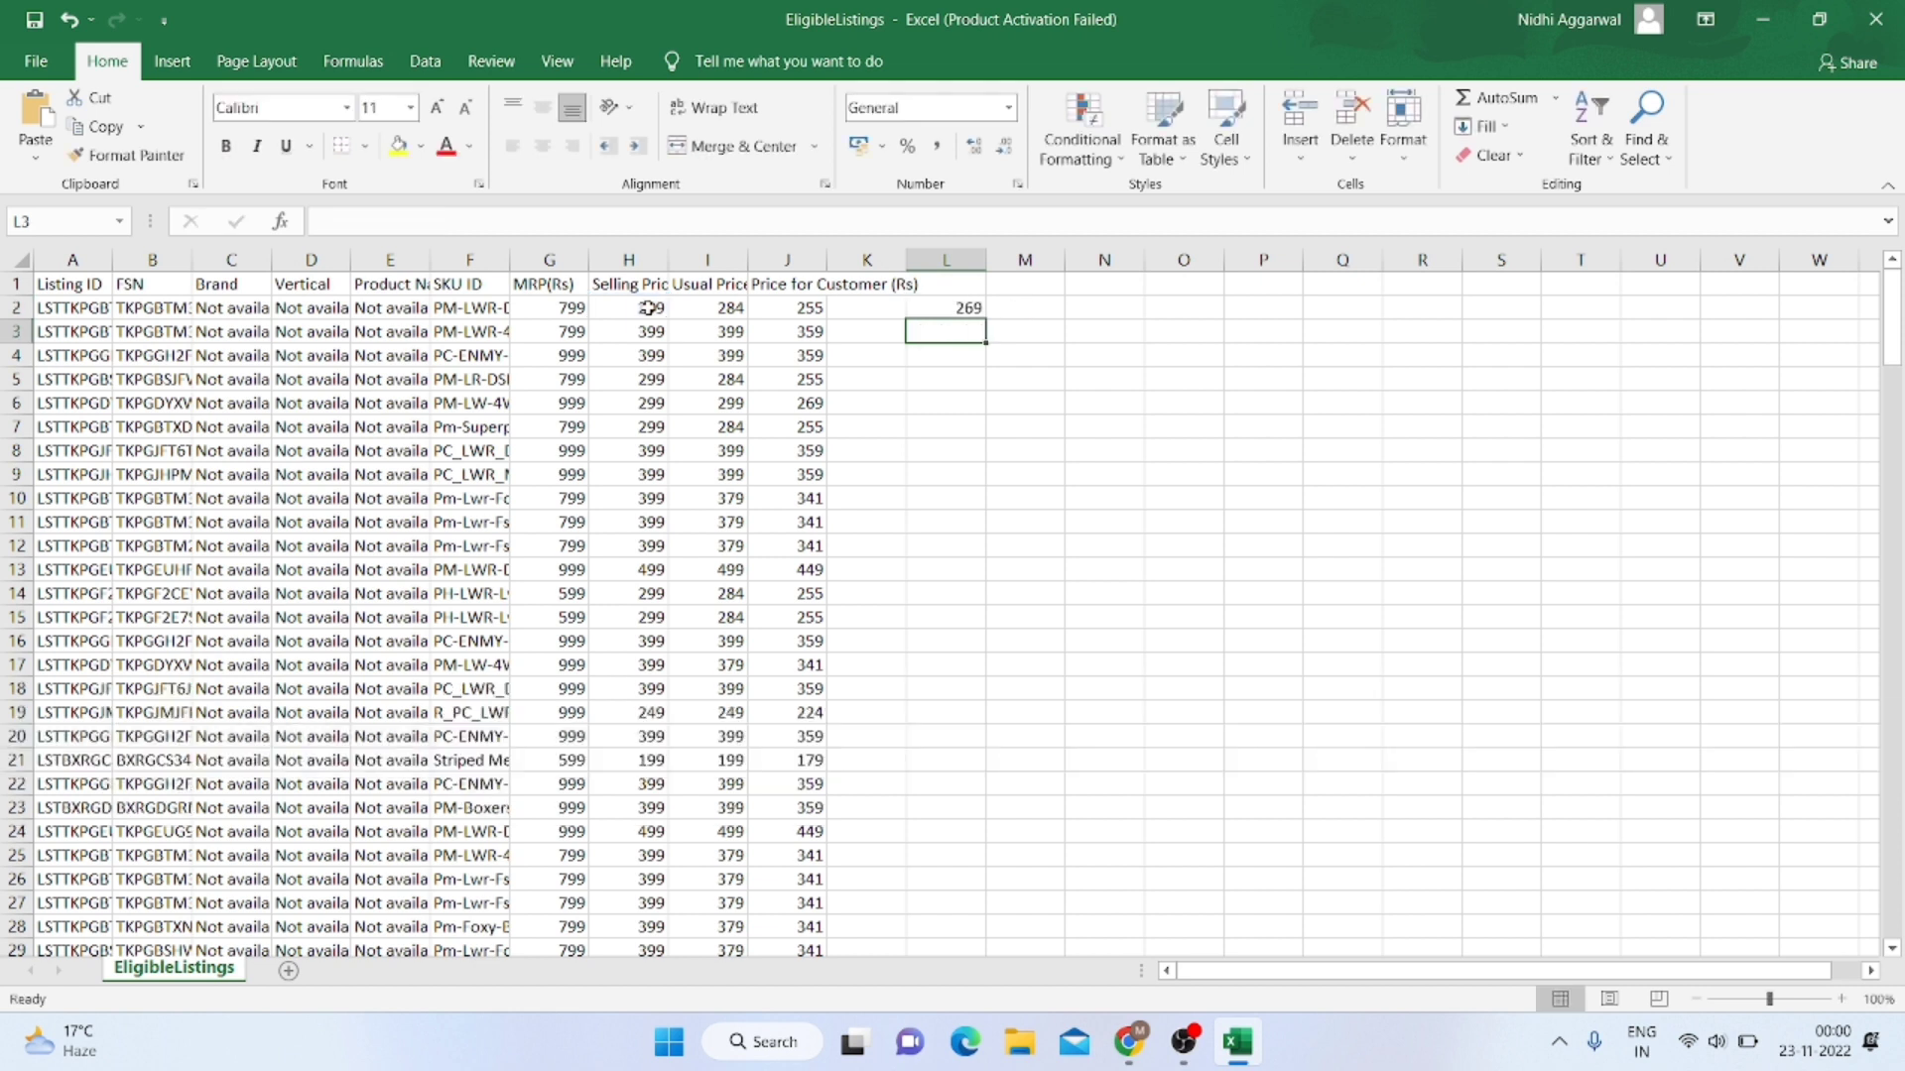
Step: Compare the calculated discounted price in L2 with the first listing's price for customer in J2
{"action": "key", "text": "Up"}
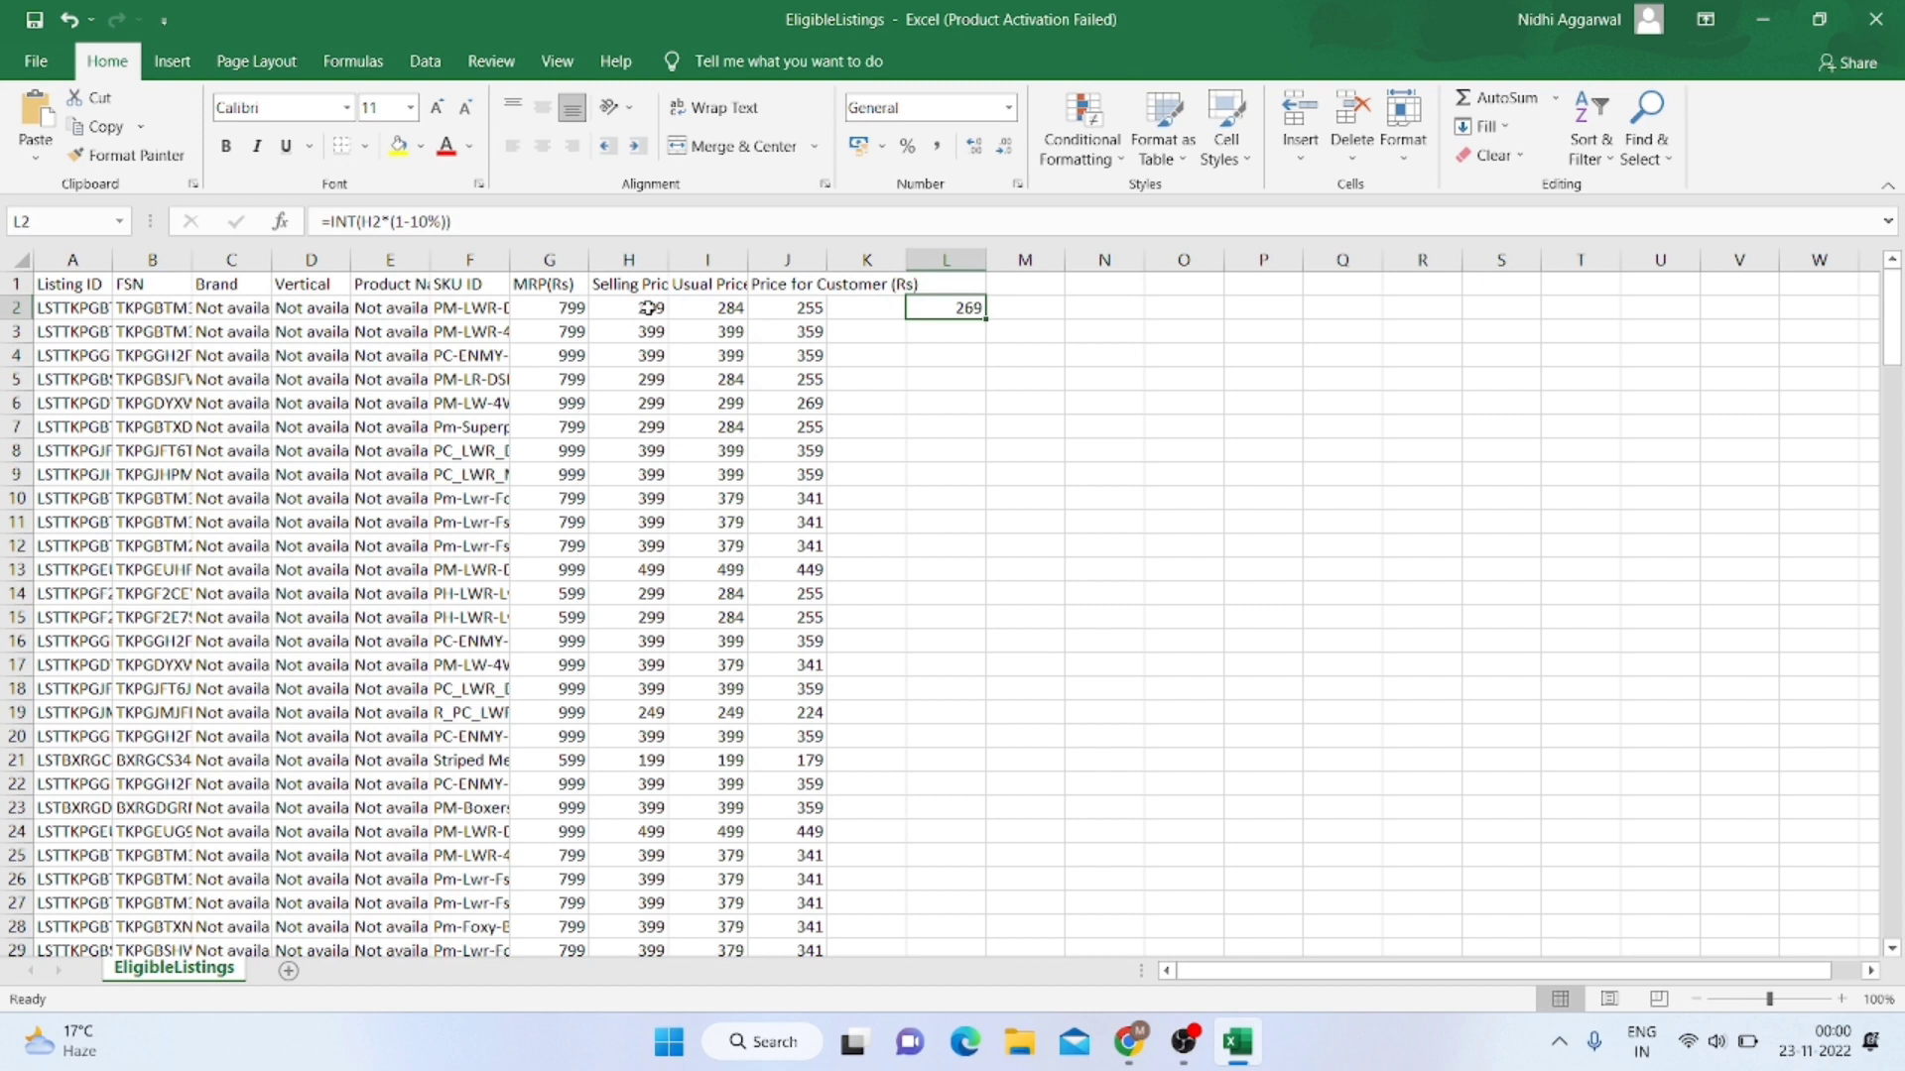
{"action": "key", "text": "Left"}
{"action": "key", "text": "Left"}
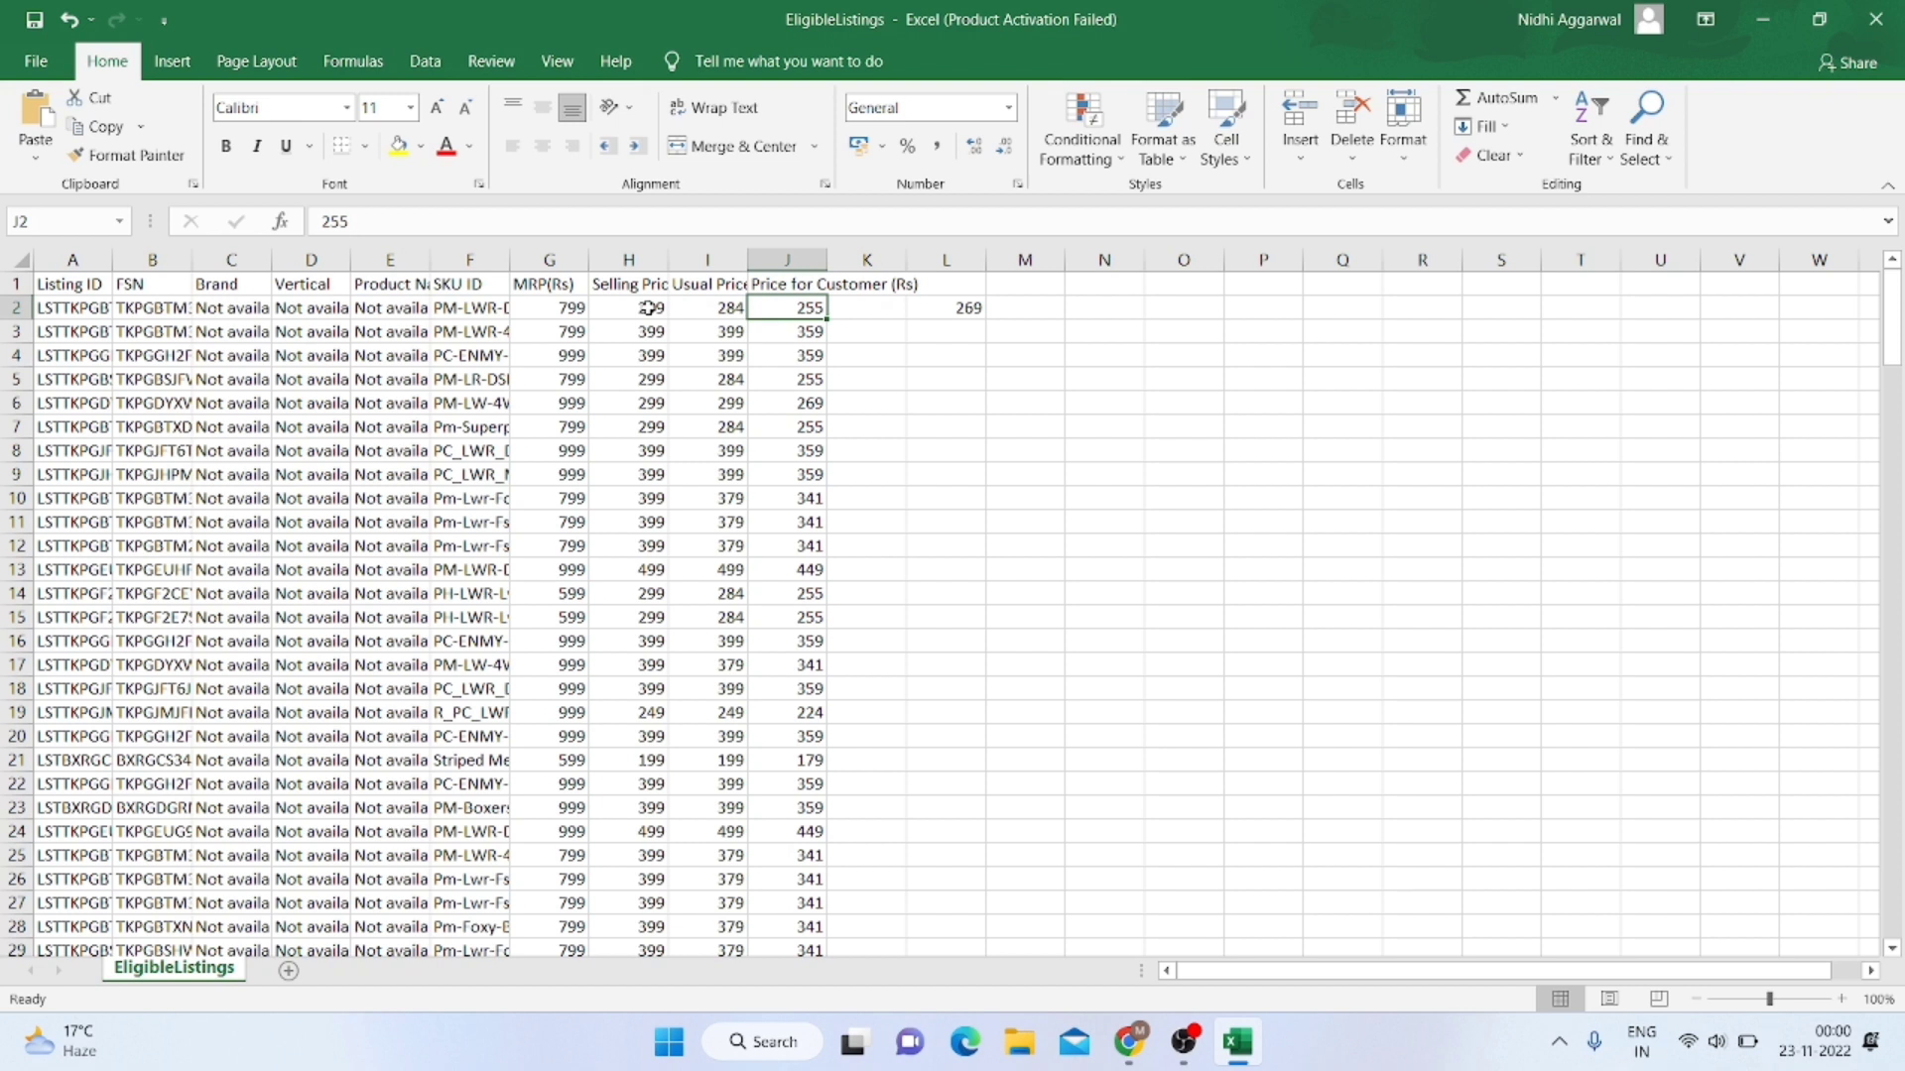
{"action": "key", "text": "Right"}
{"action": "key", "text": "Right"}
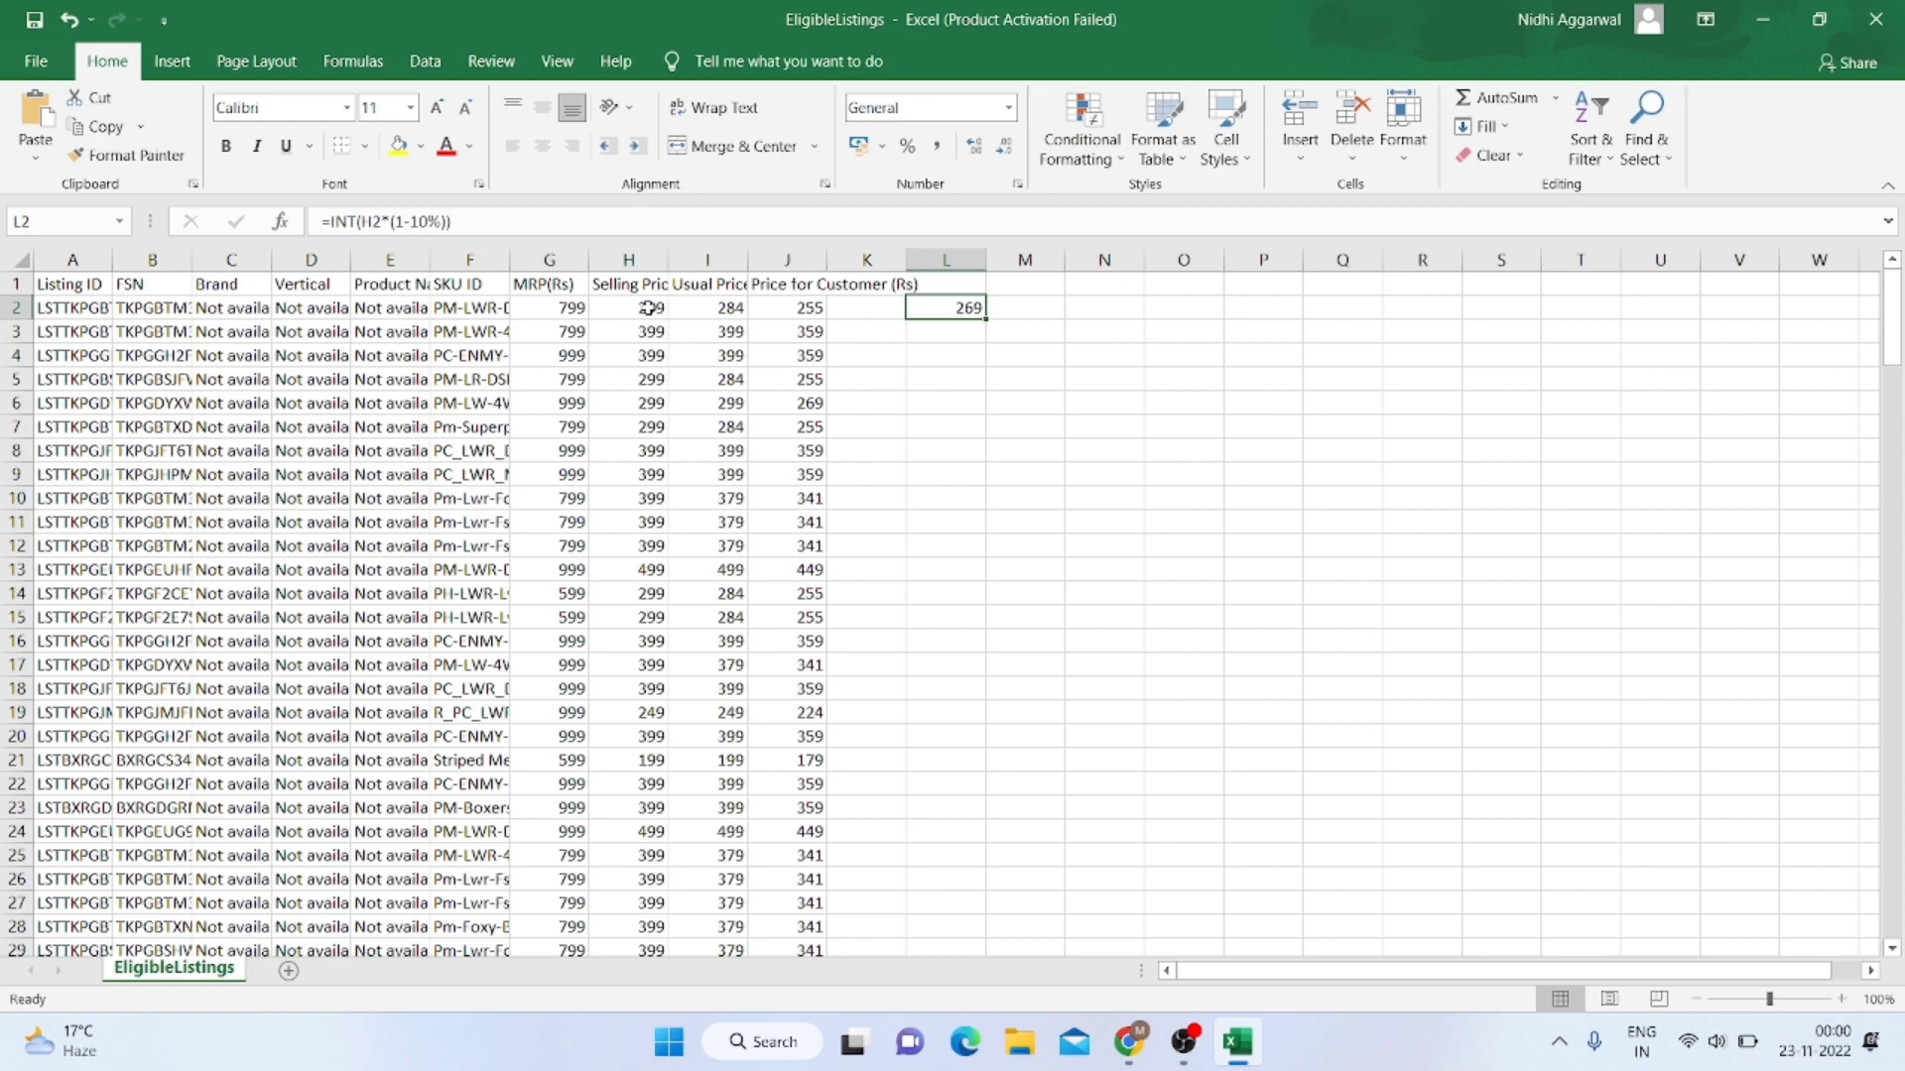
Step: Fill the discounted price formula from L2 down column L for all listings
{"action": "left_click_drag", "start_coordinate": [985, 319], "coordinate": [982, 985]}
{"action": "scroll", "coordinate": [1243, 677], "scroll_direction": "up", "scroll_amount": 20}
{"action": "scroll", "coordinate": [1244, 678], "scroll_direction": "up", "scroll_amount": 15}
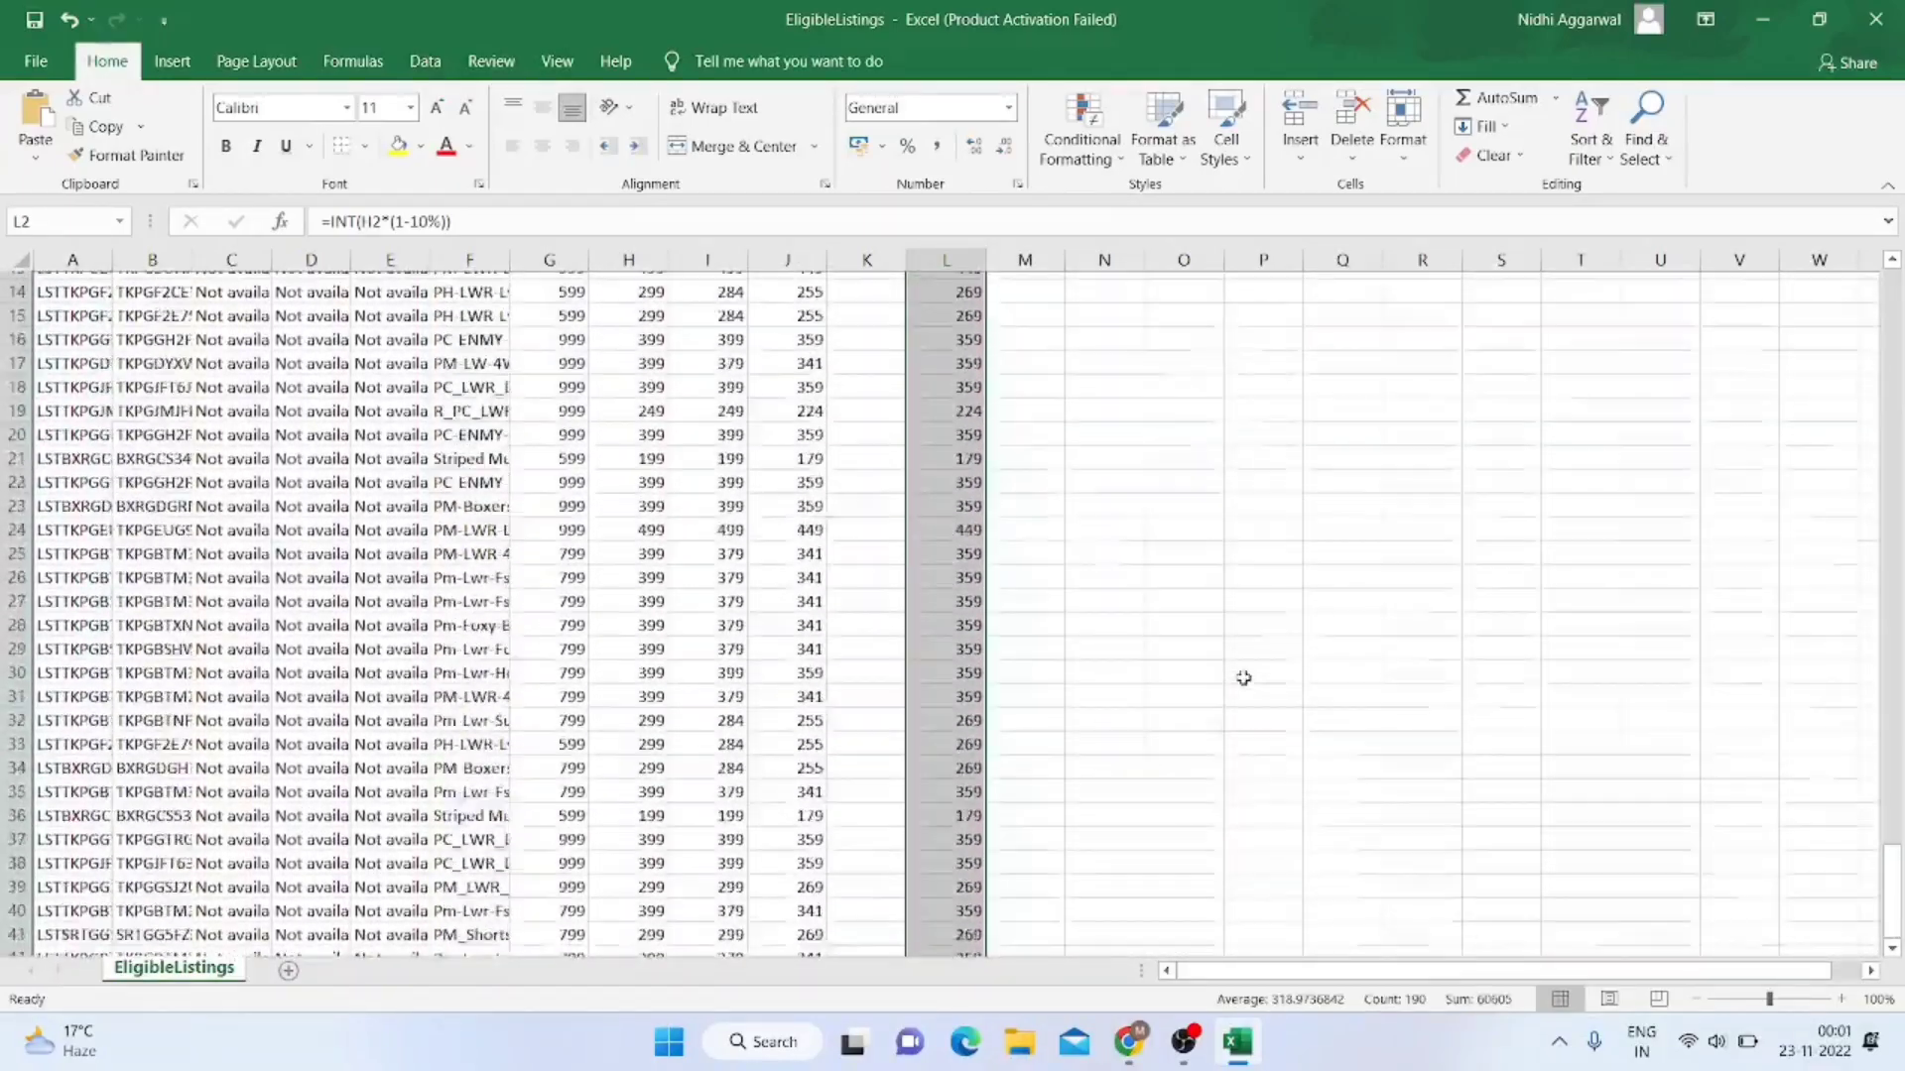
{"action": "left_click", "coordinate": [1187, 613]}
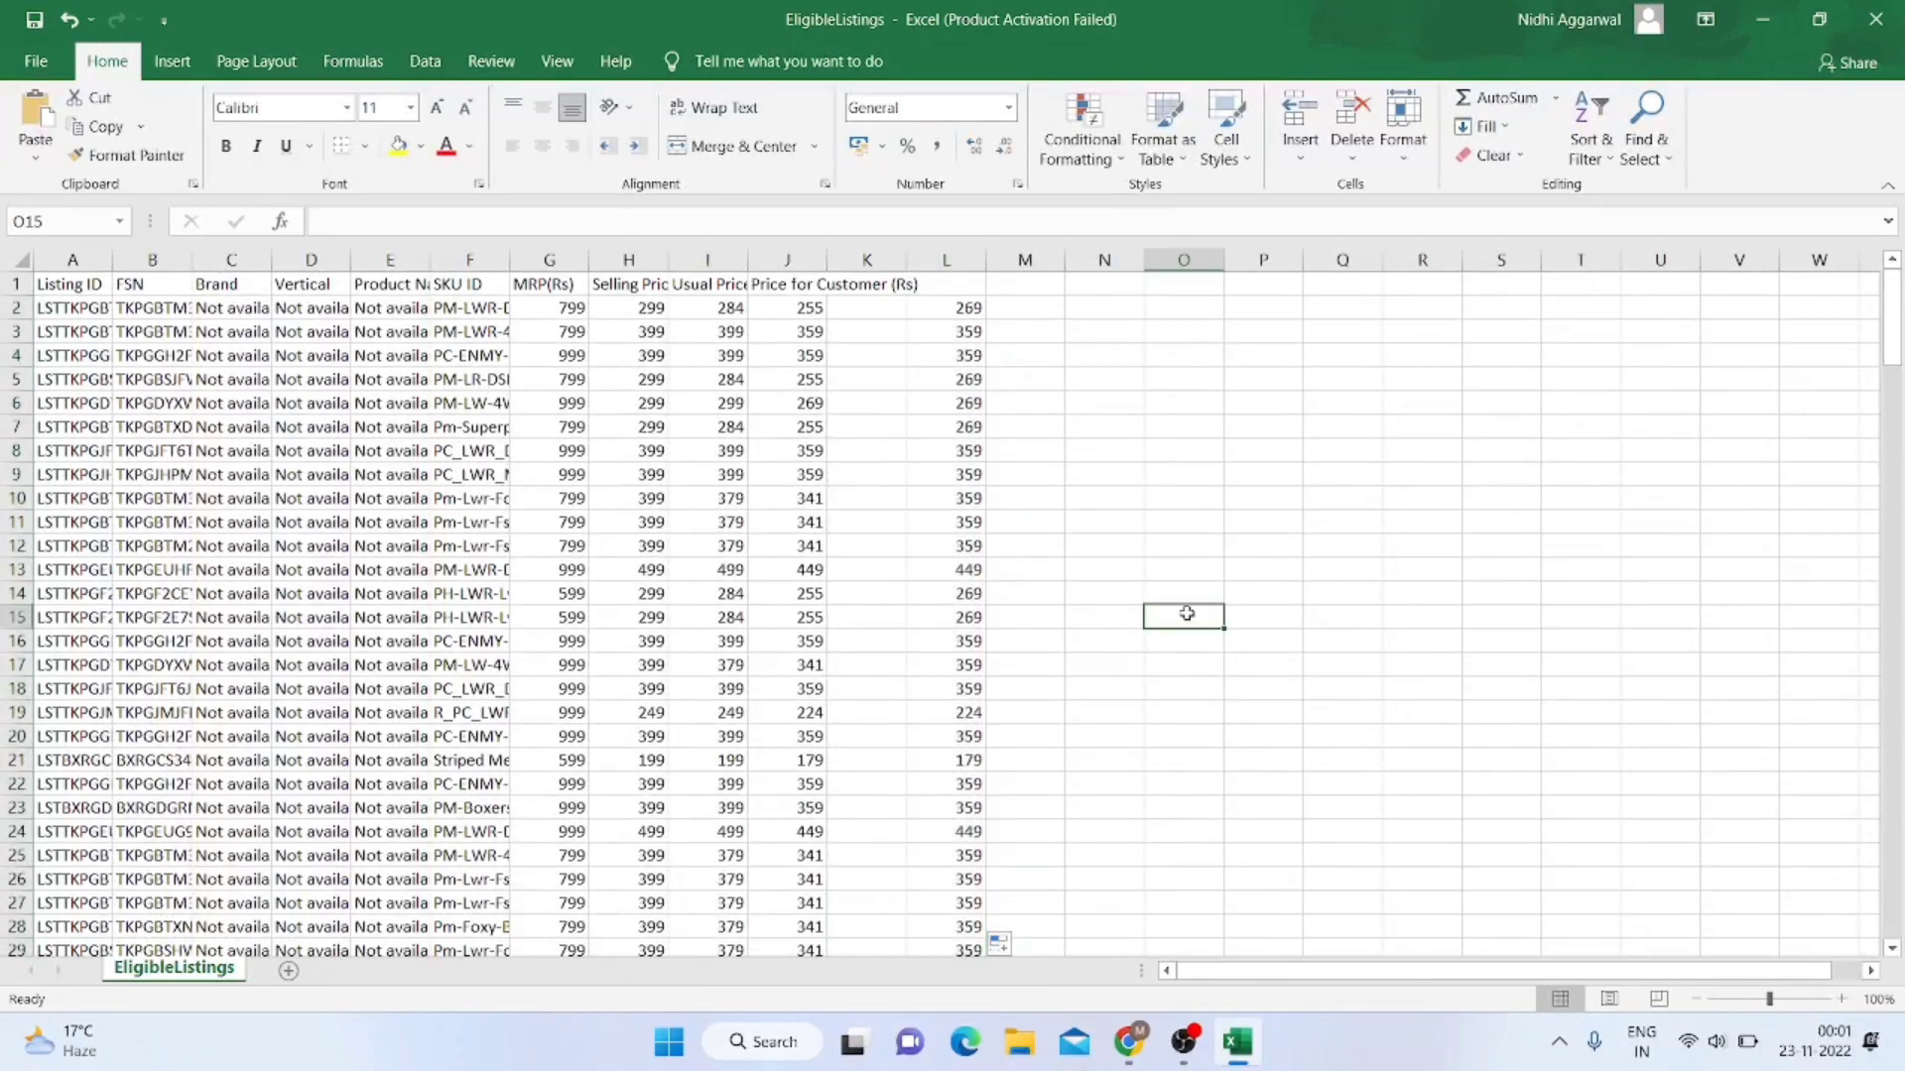
Step: Compare the Price for Customer values in rows 2 to 7 with the calculated prices in column L
{"action": "left_click", "coordinate": [795, 289]}
{"action": "key", "text": "Down"}
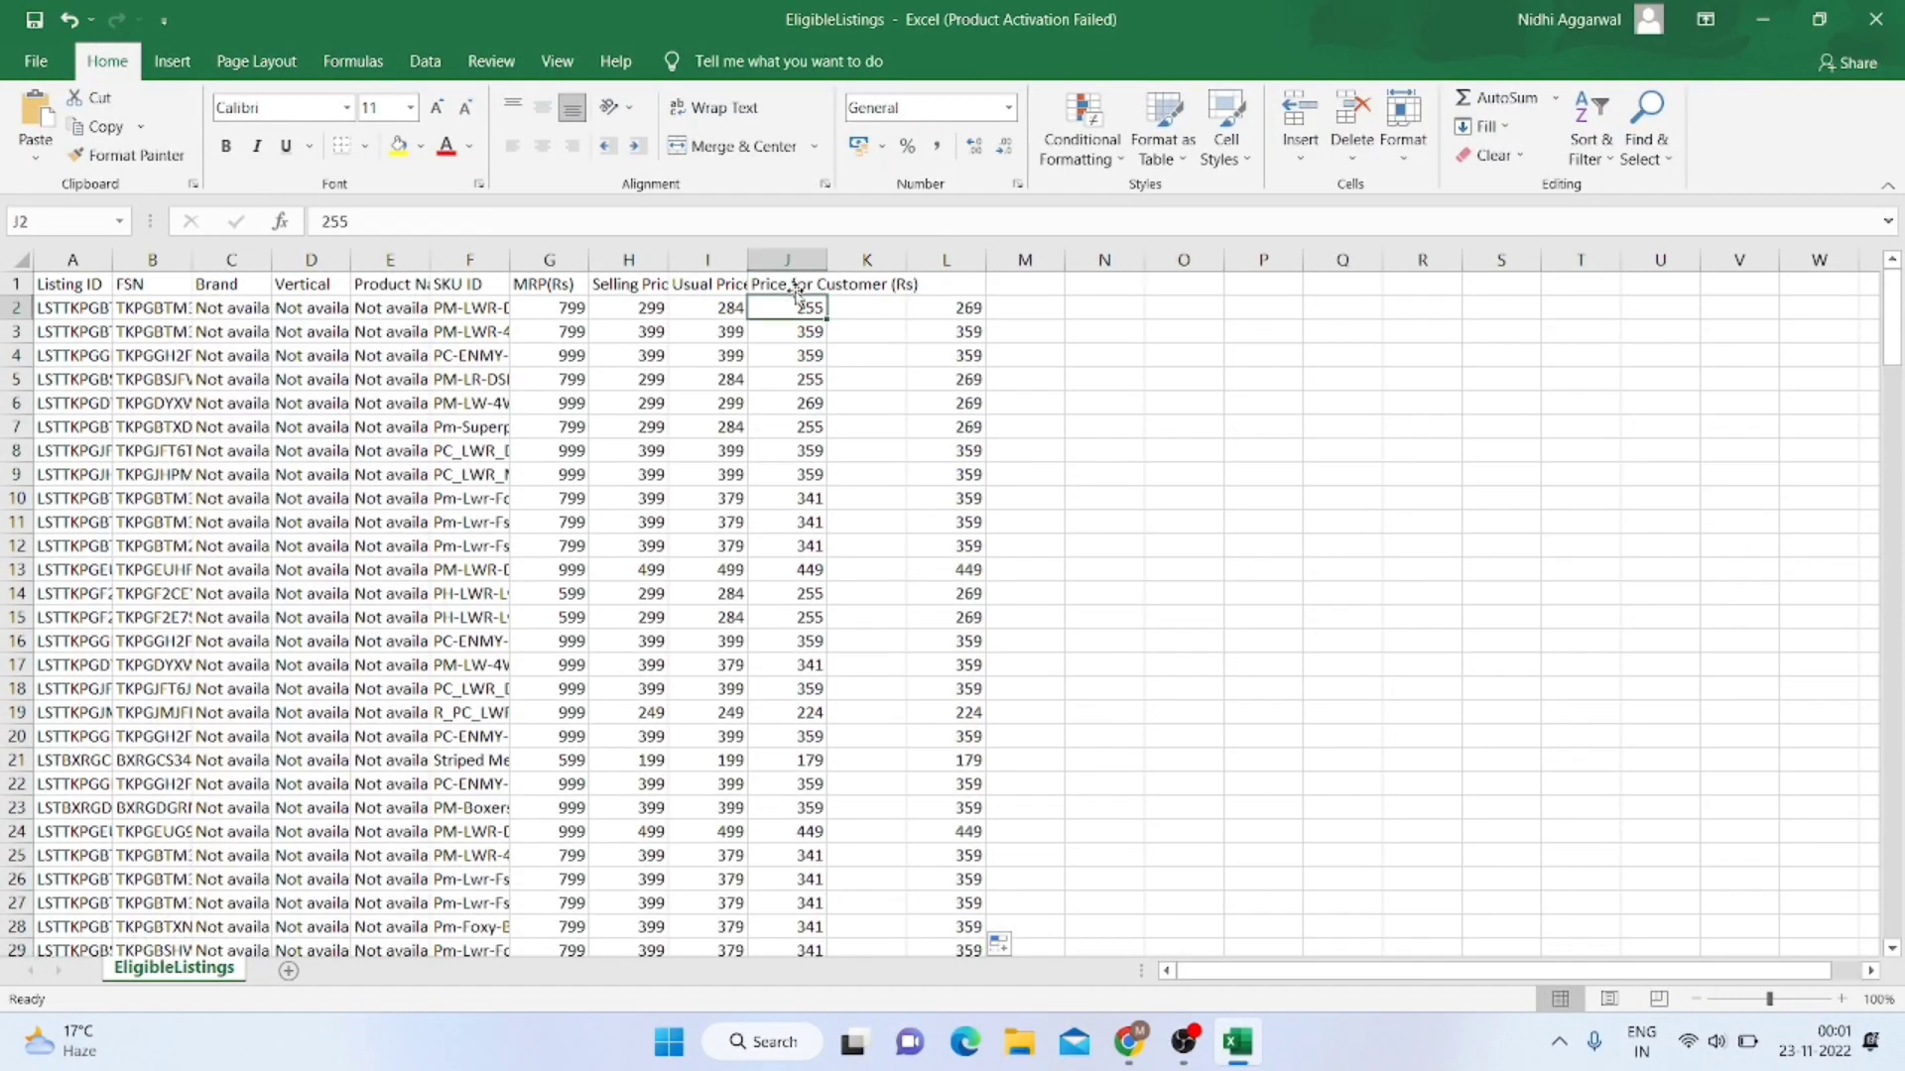
{"action": "key", "text": "Up"}
{"action": "key", "text": "Down"}
{"action": "key", "text": "Down"}
{"action": "key", "text": "Down"}
{"action": "key", "text": "Down"}
{"action": "key", "text": "Down"}
{"action": "key", "text": "Down"}
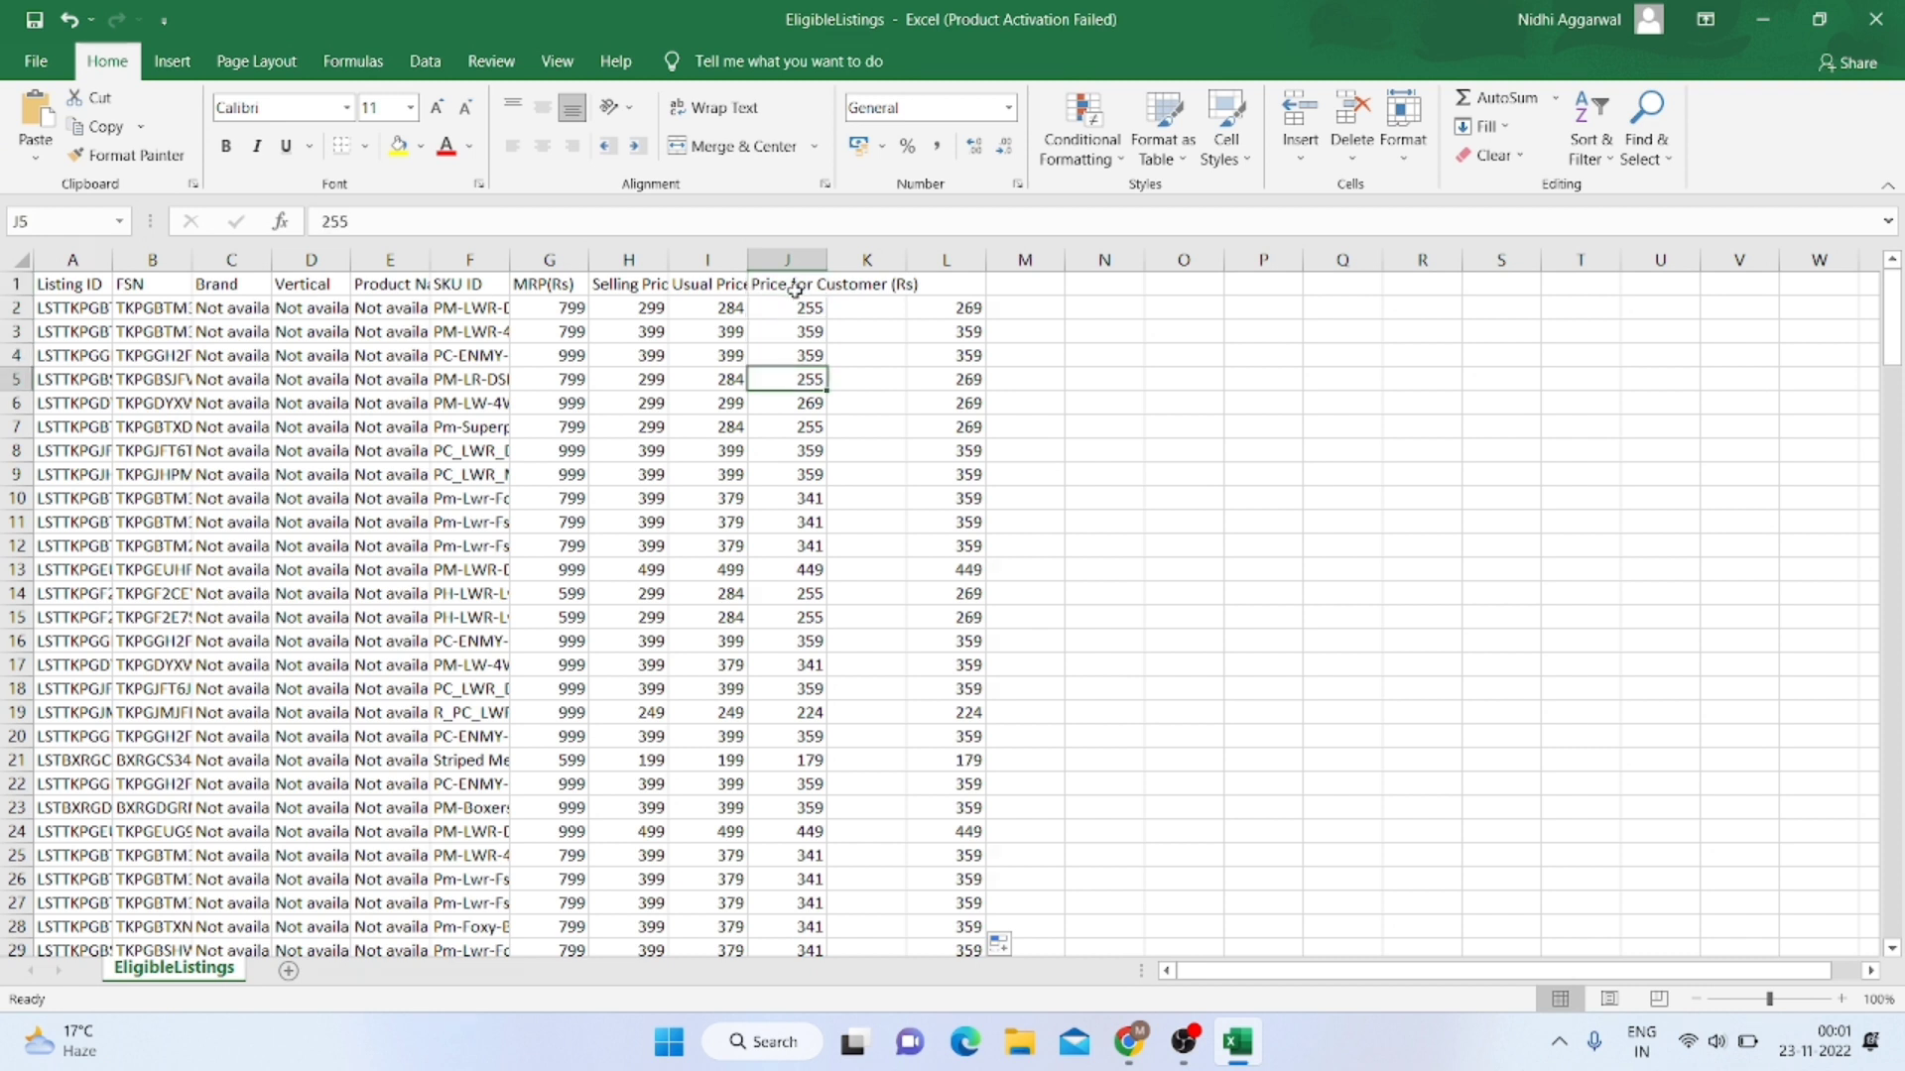
{"action": "key", "text": "Right"}
{"action": "key", "text": "Right"}
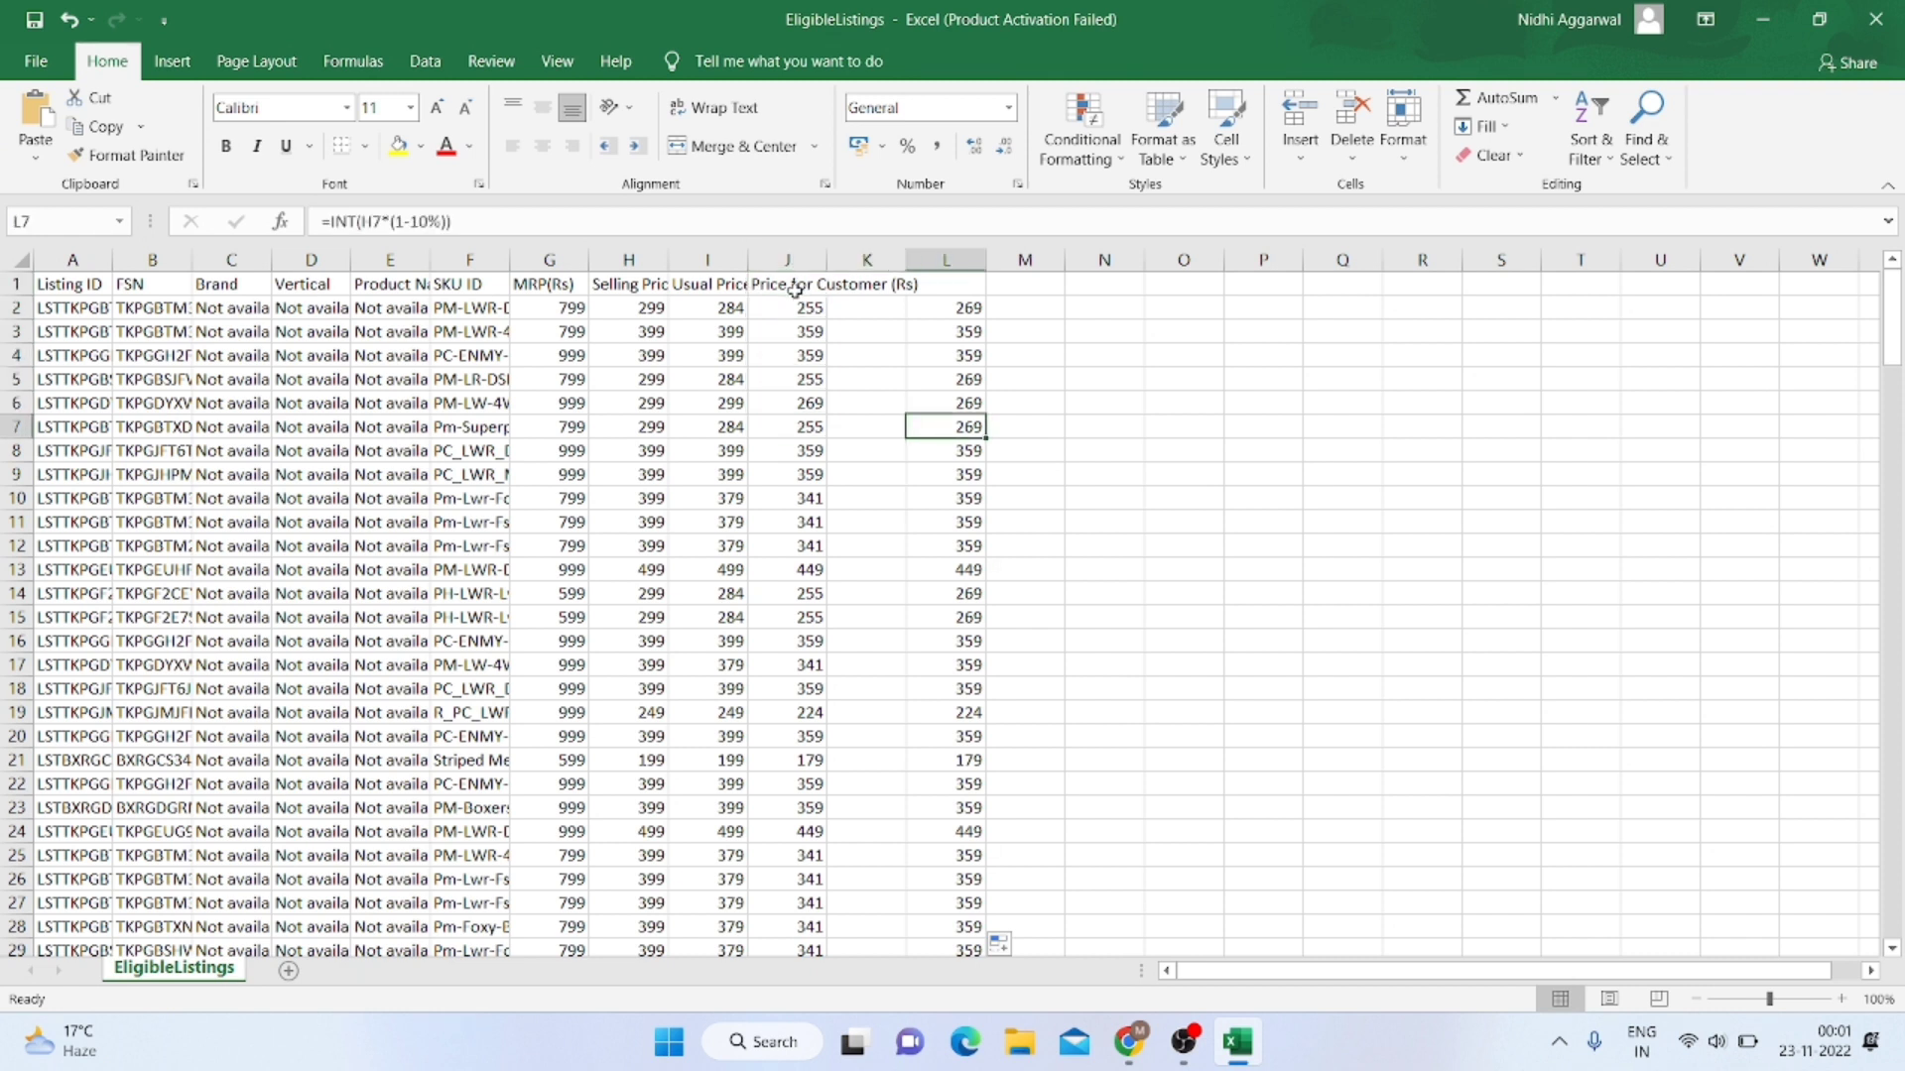
Step: Review the calculated discounted prices in column L for the first few listings
{"action": "key", "text": "Up"}
{"action": "key", "text": "Up"}
{"action": "key", "text": "Up"}
{"action": "key", "text": "Up"}
{"action": "key", "text": "Up"}
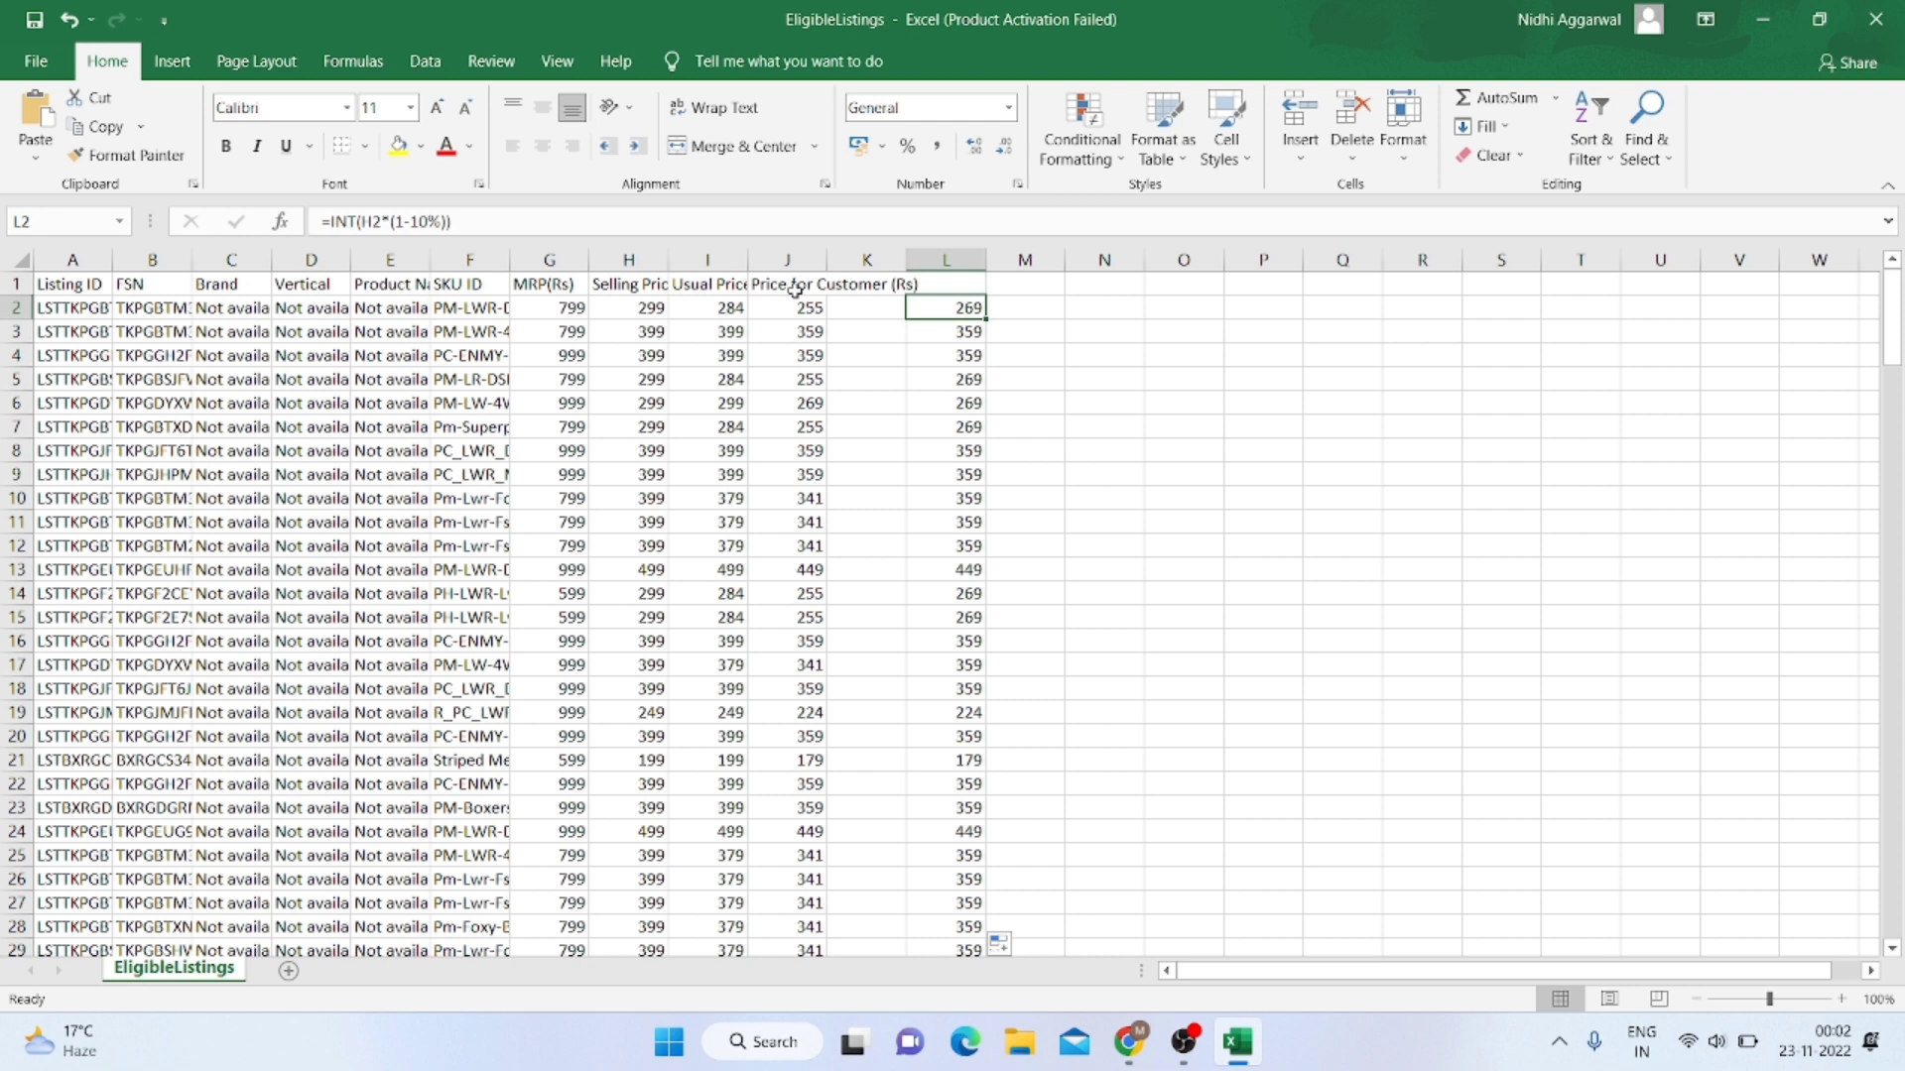
{"action": "key", "text": "Down"}
{"action": "key", "text": "Down"}
{"action": "key", "text": "Down"}
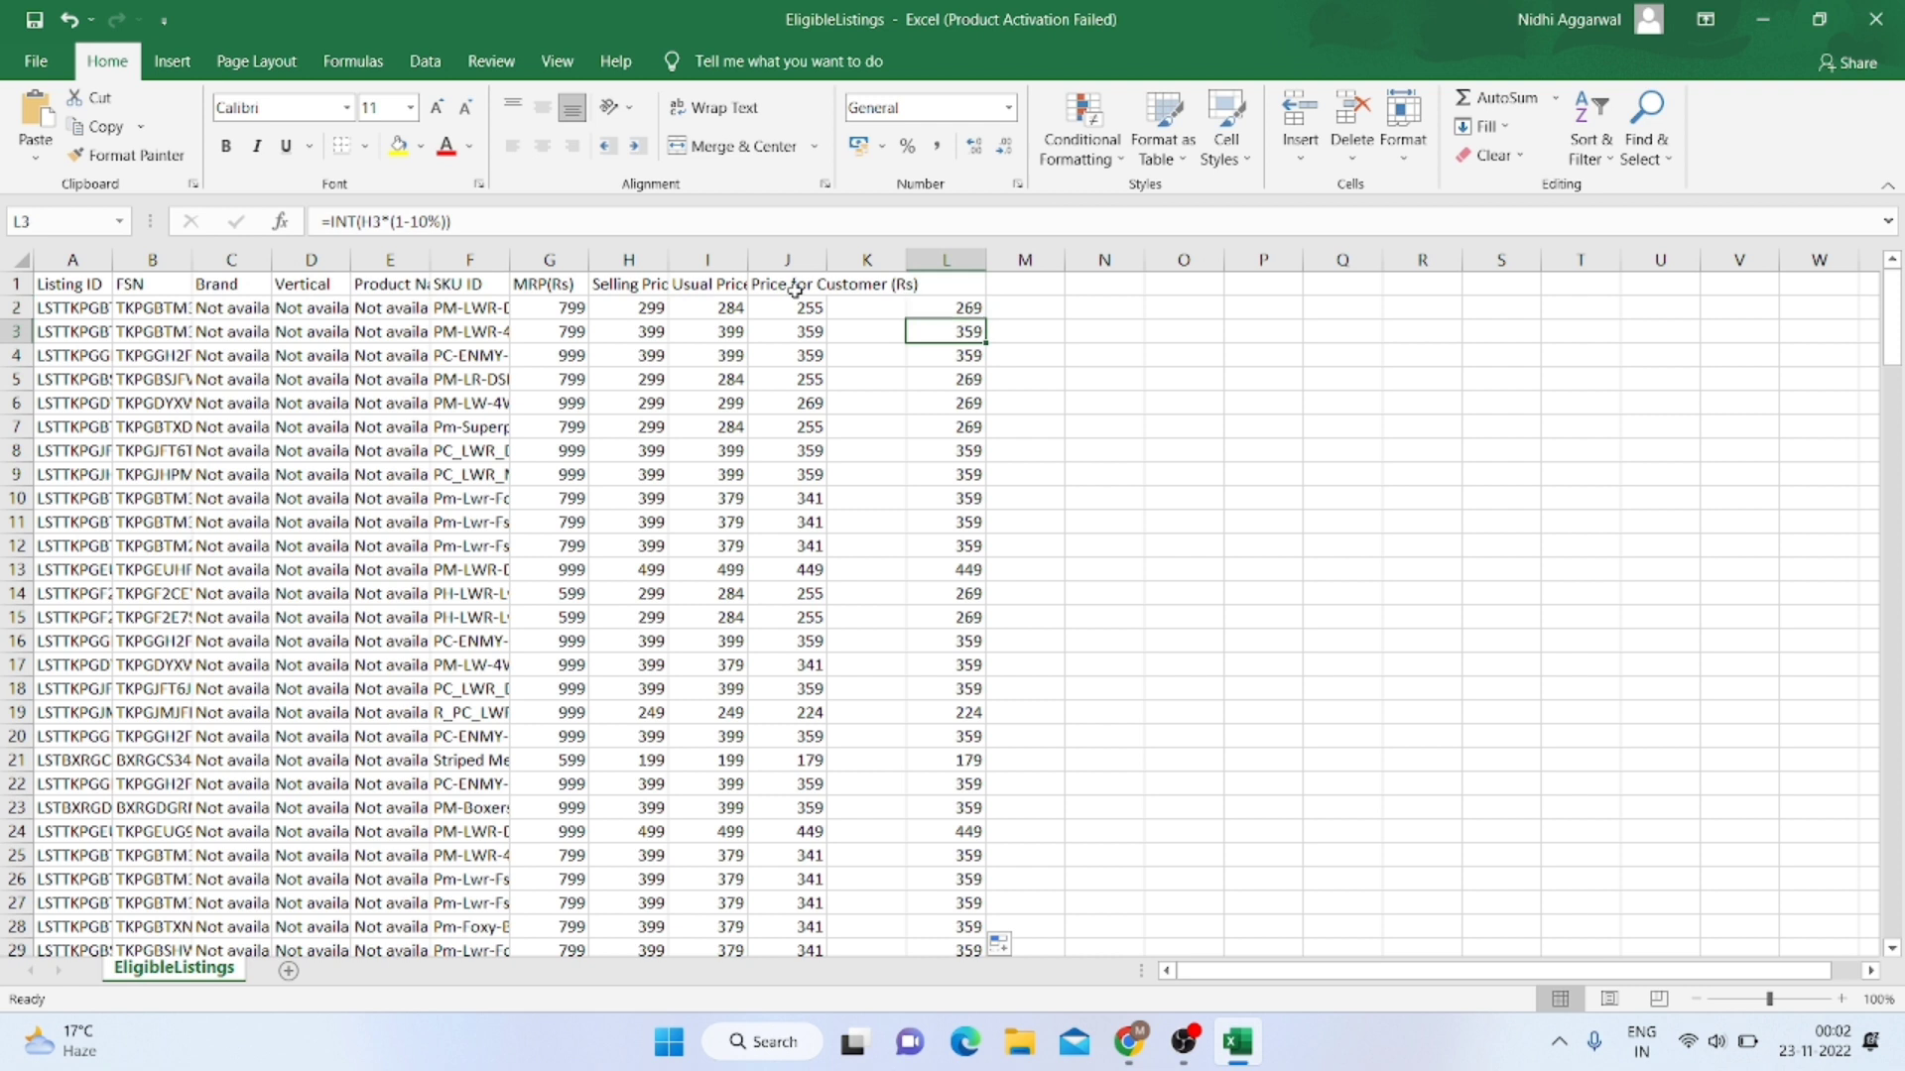
{"action": "key", "text": "Up"}
{"action": "key", "text": "Up"}
{"action": "key", "text": "Up"}
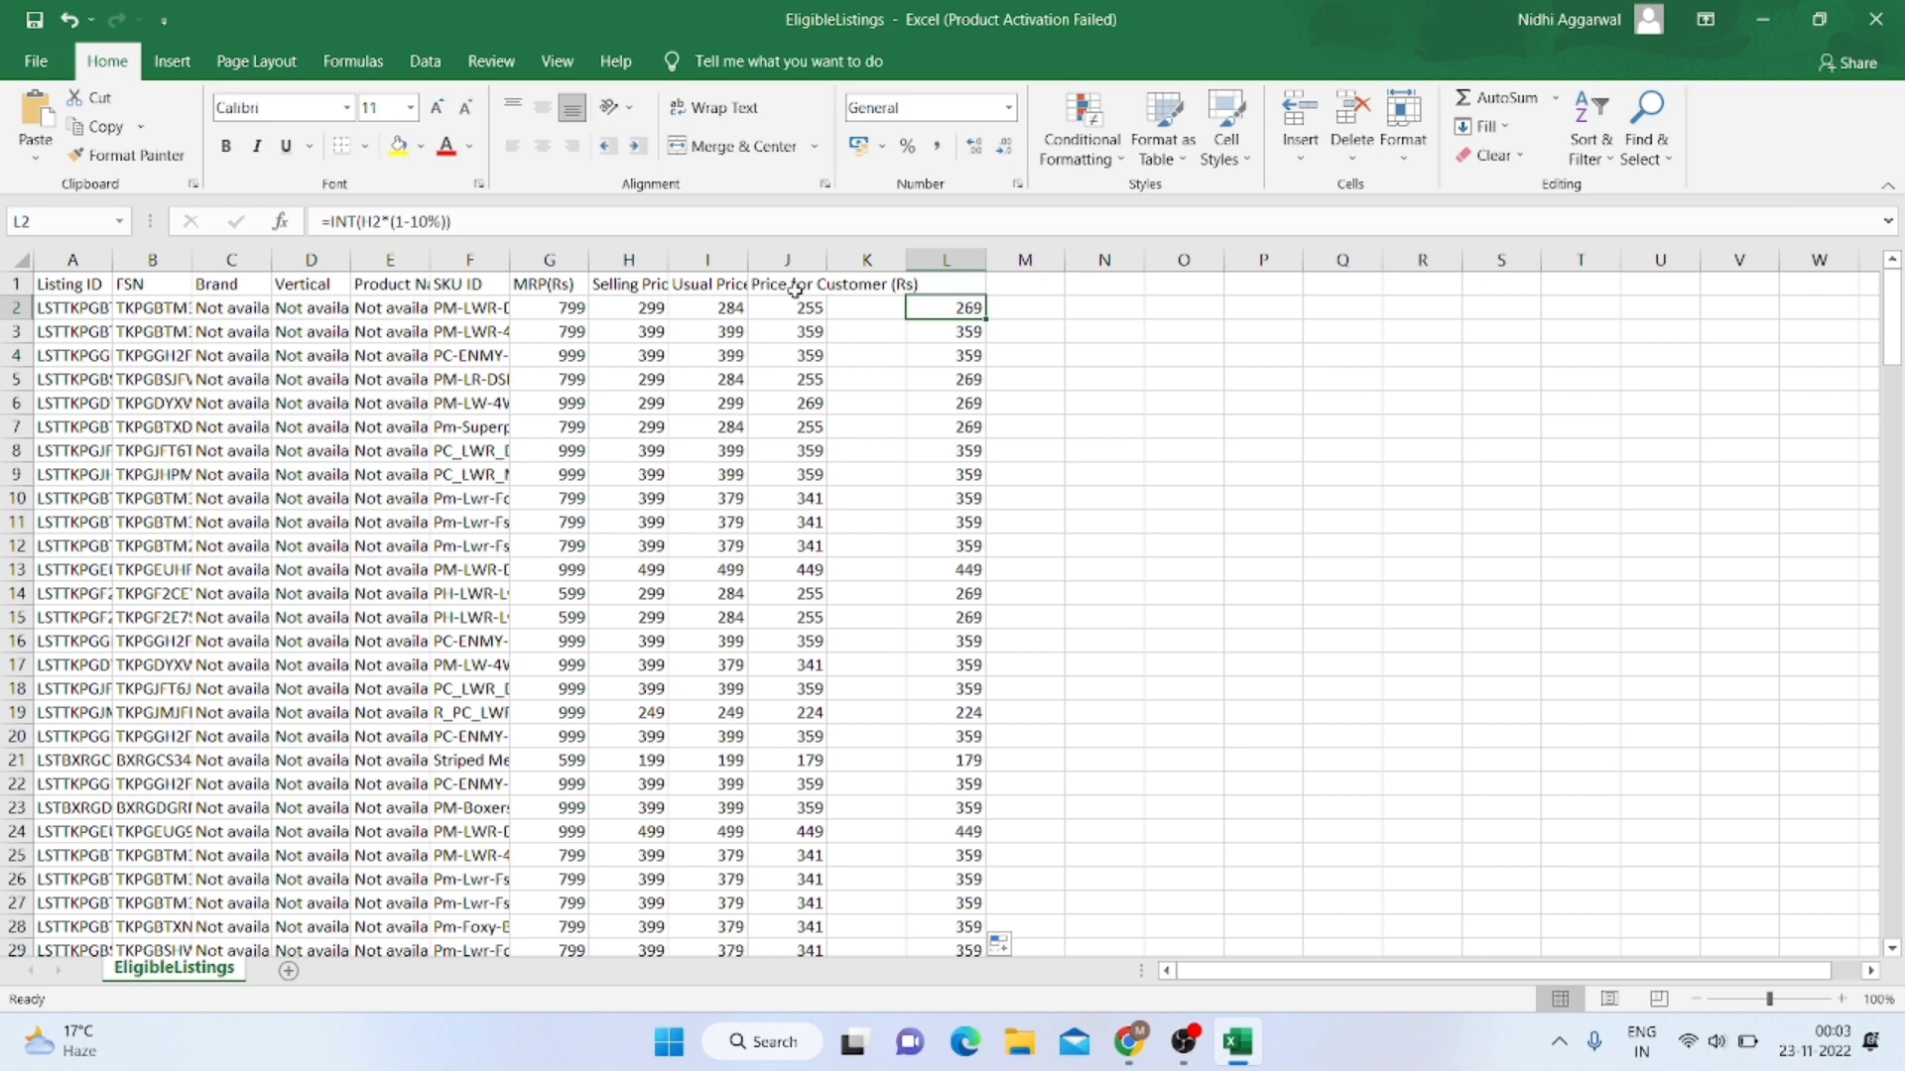
Step: Calculate the difference between the discounted price and the price for customer in M2 with =L2-J2
{"action": "key", "text": "Right"}
{"action": "type", "text": "="}
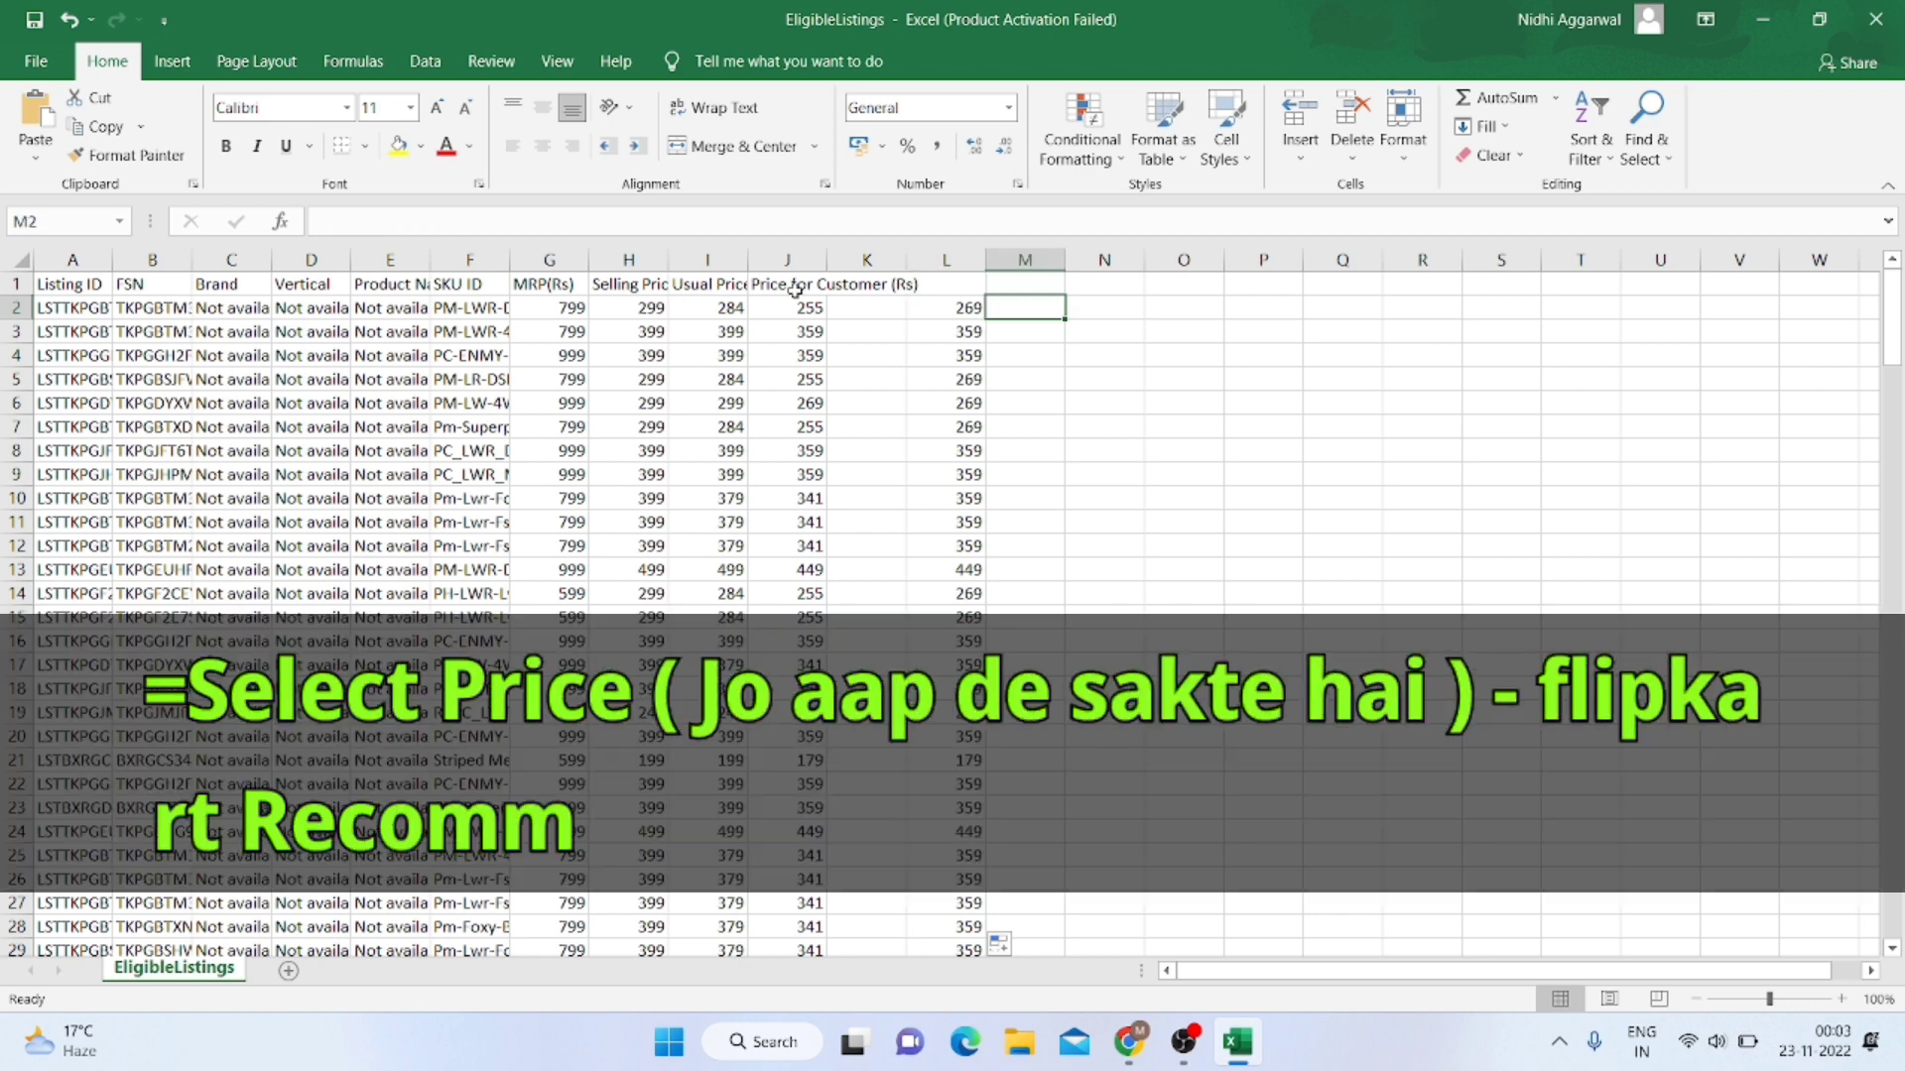
{"action": "left_click", "coordinate": [950, 310]}
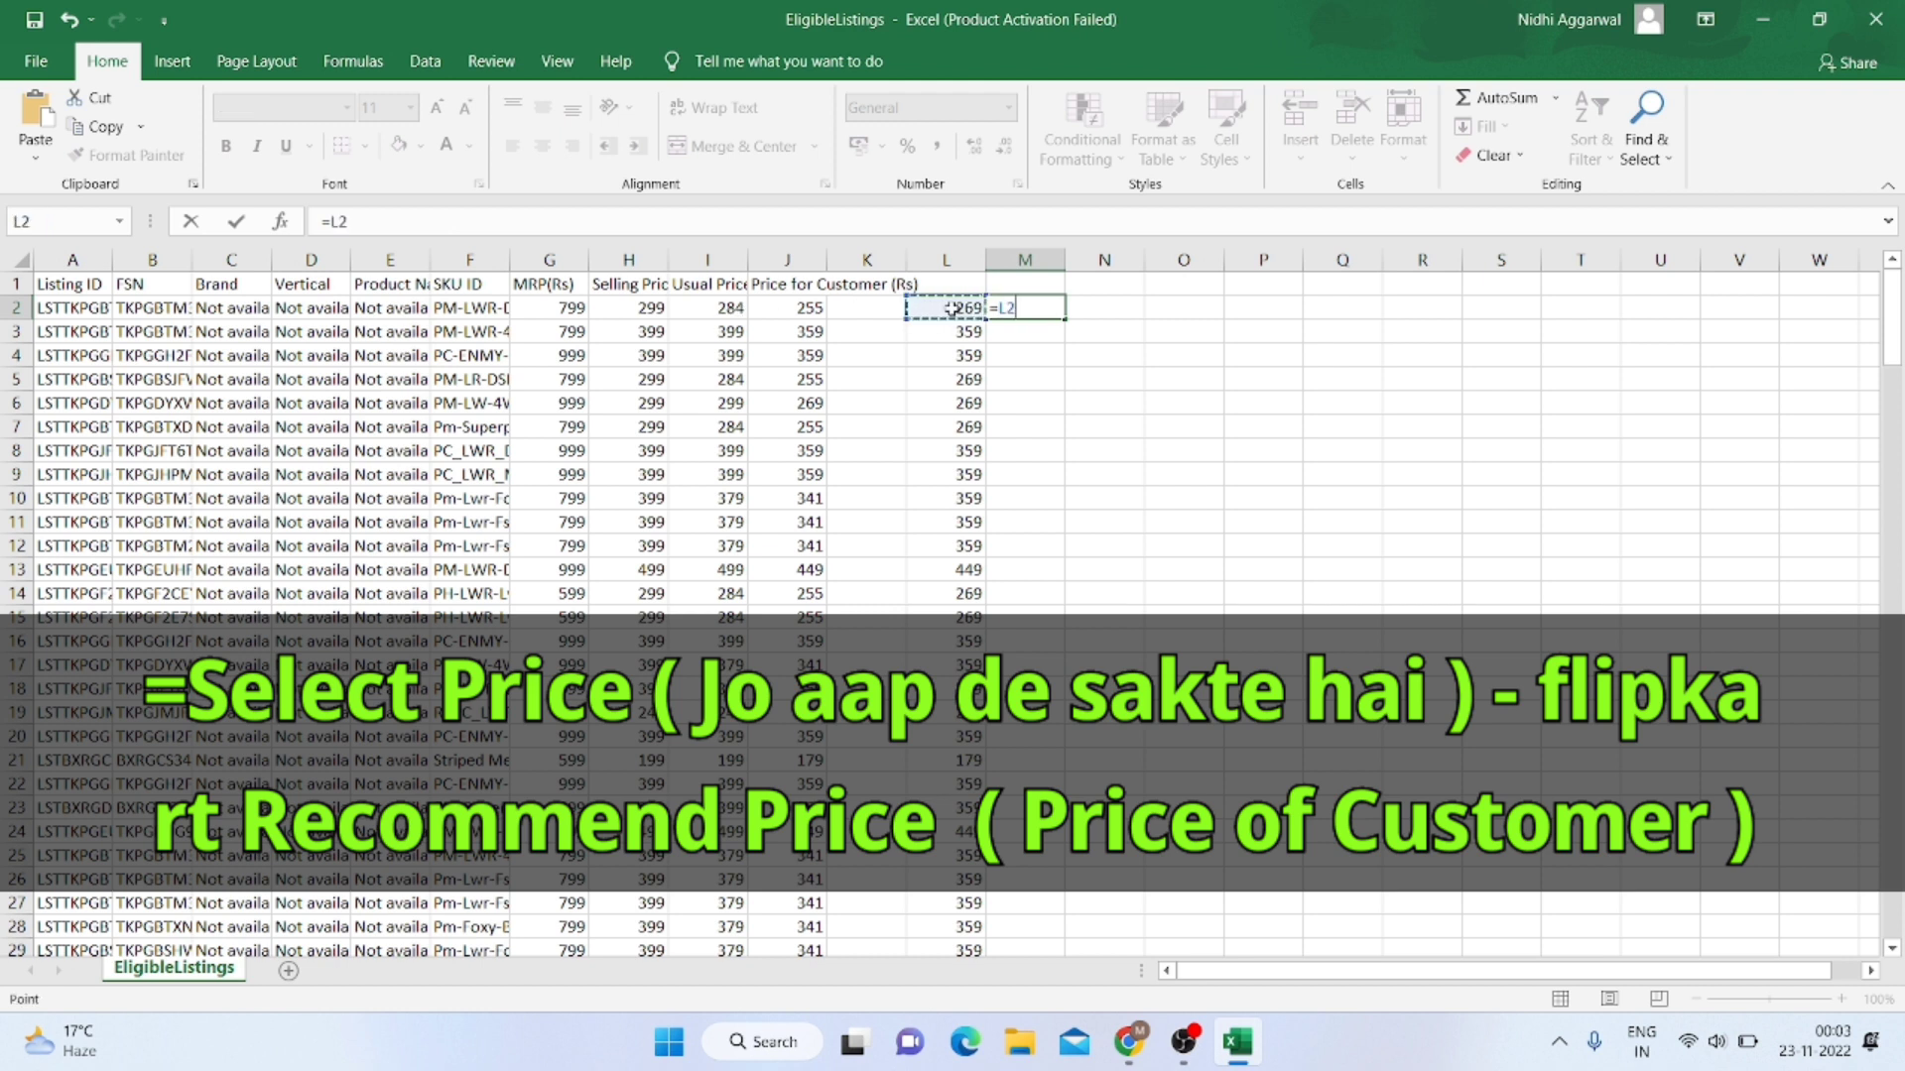
{"action": "type", "text": "-"}
{"action": "left_click", "coordinate": [786, 310]}
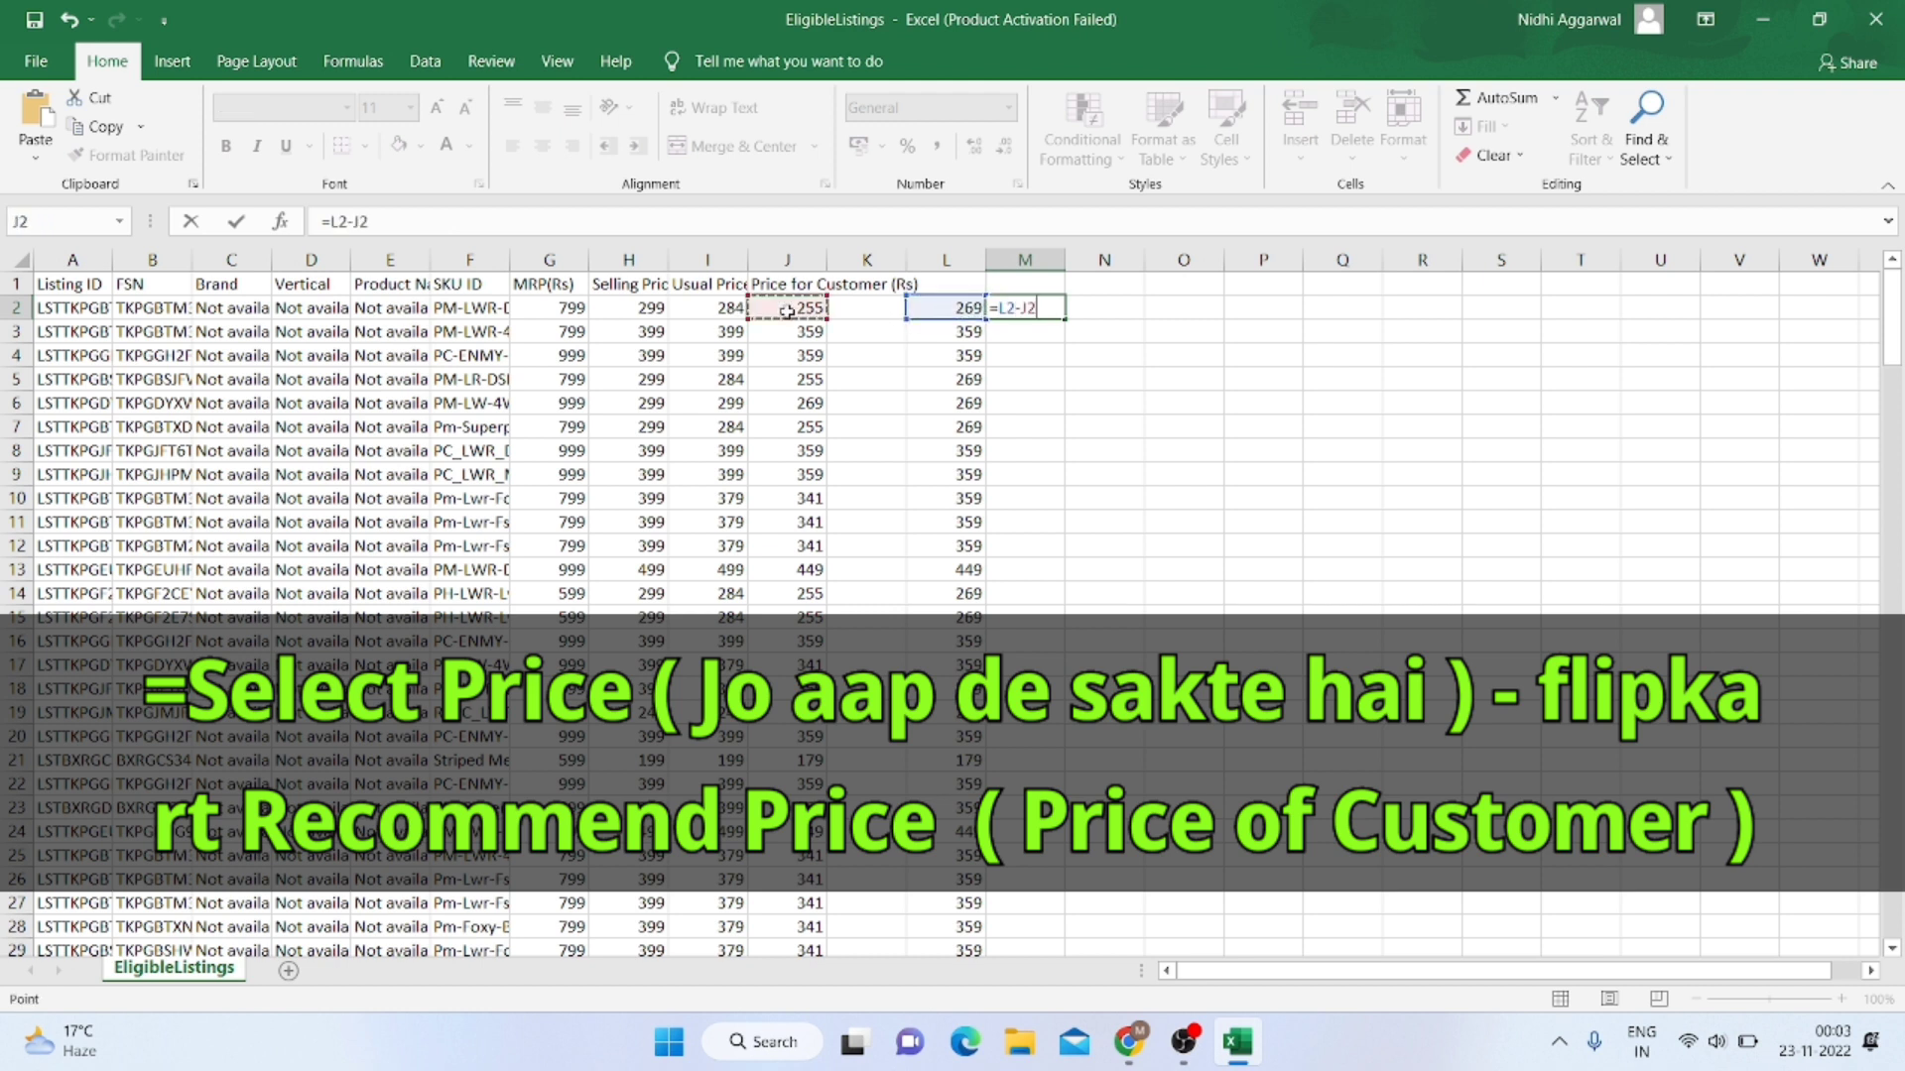
{"action": "key", "text": "Return"}
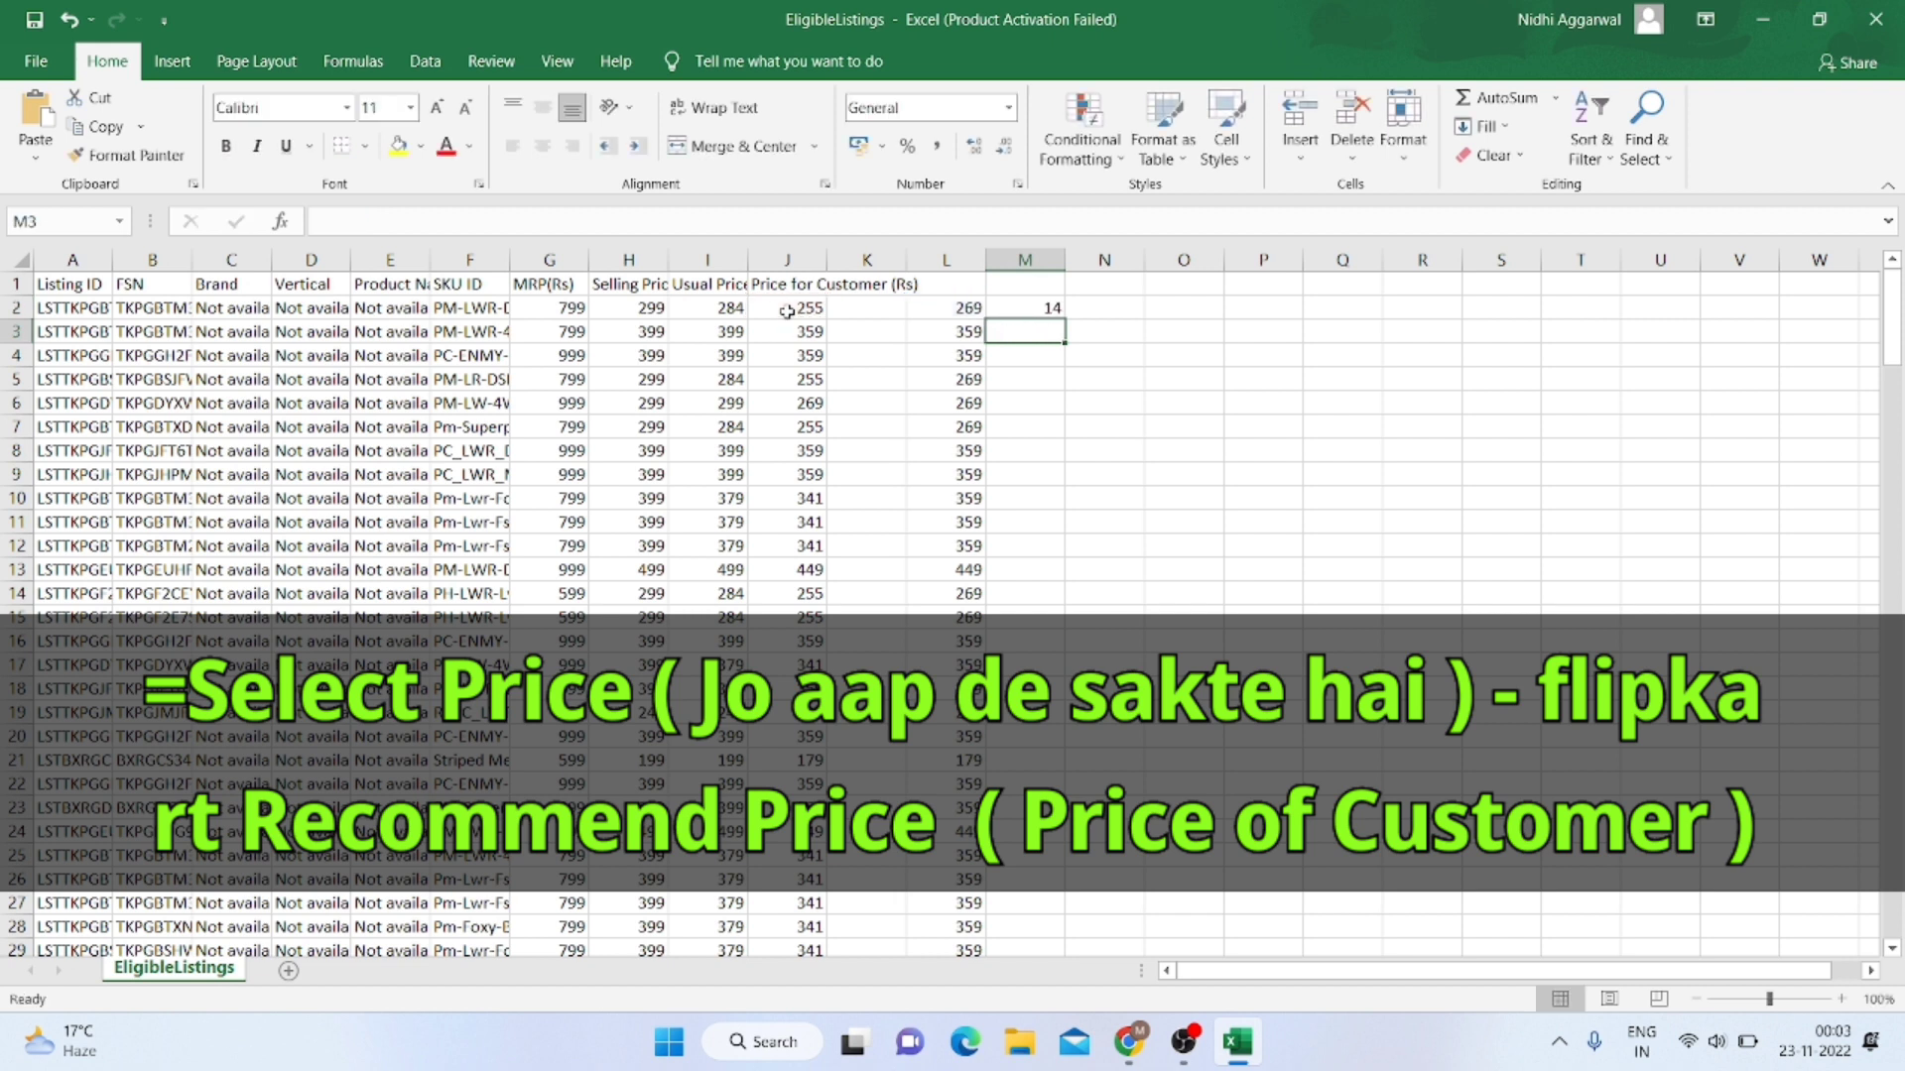
Step: Fill the price difference formula from M2 down column M for all listings
{"action": "key", "text": "Up"}
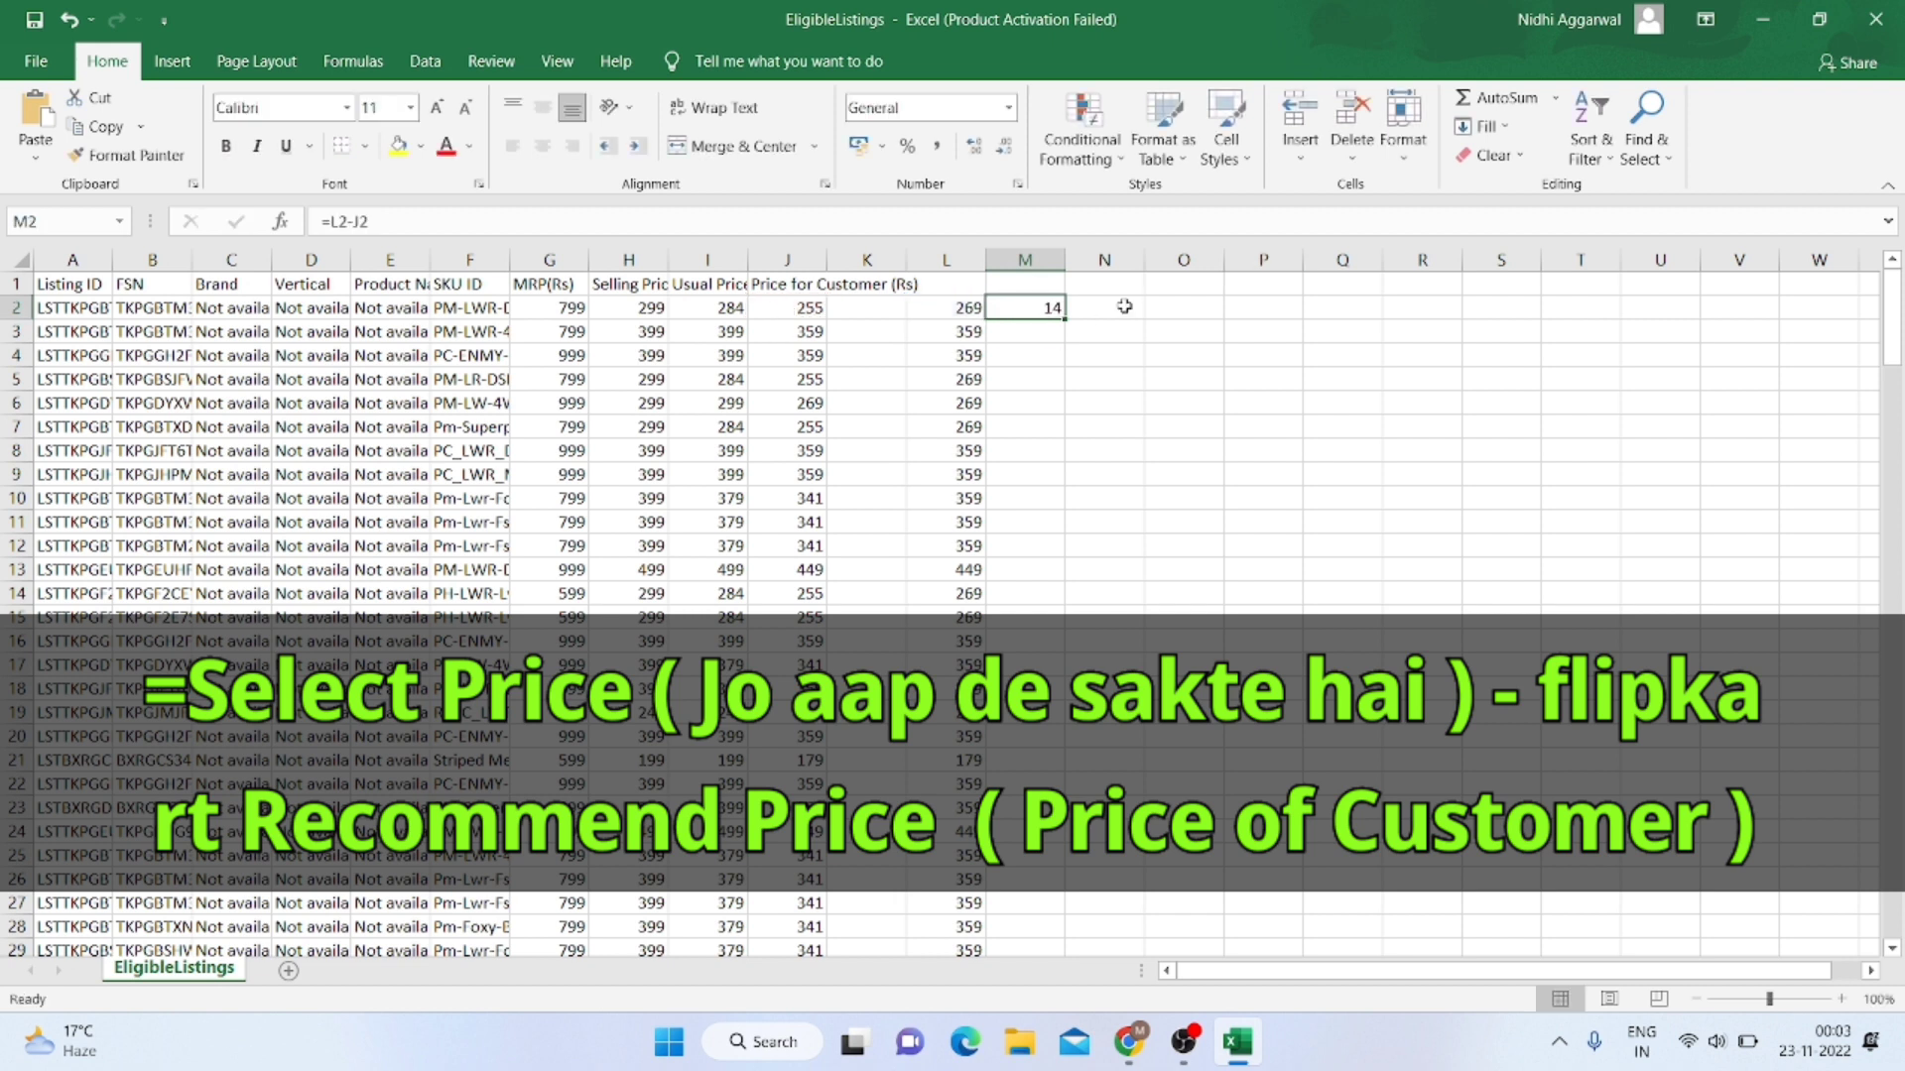
{"action": "double_click", "coordinate": [1064, 325]}
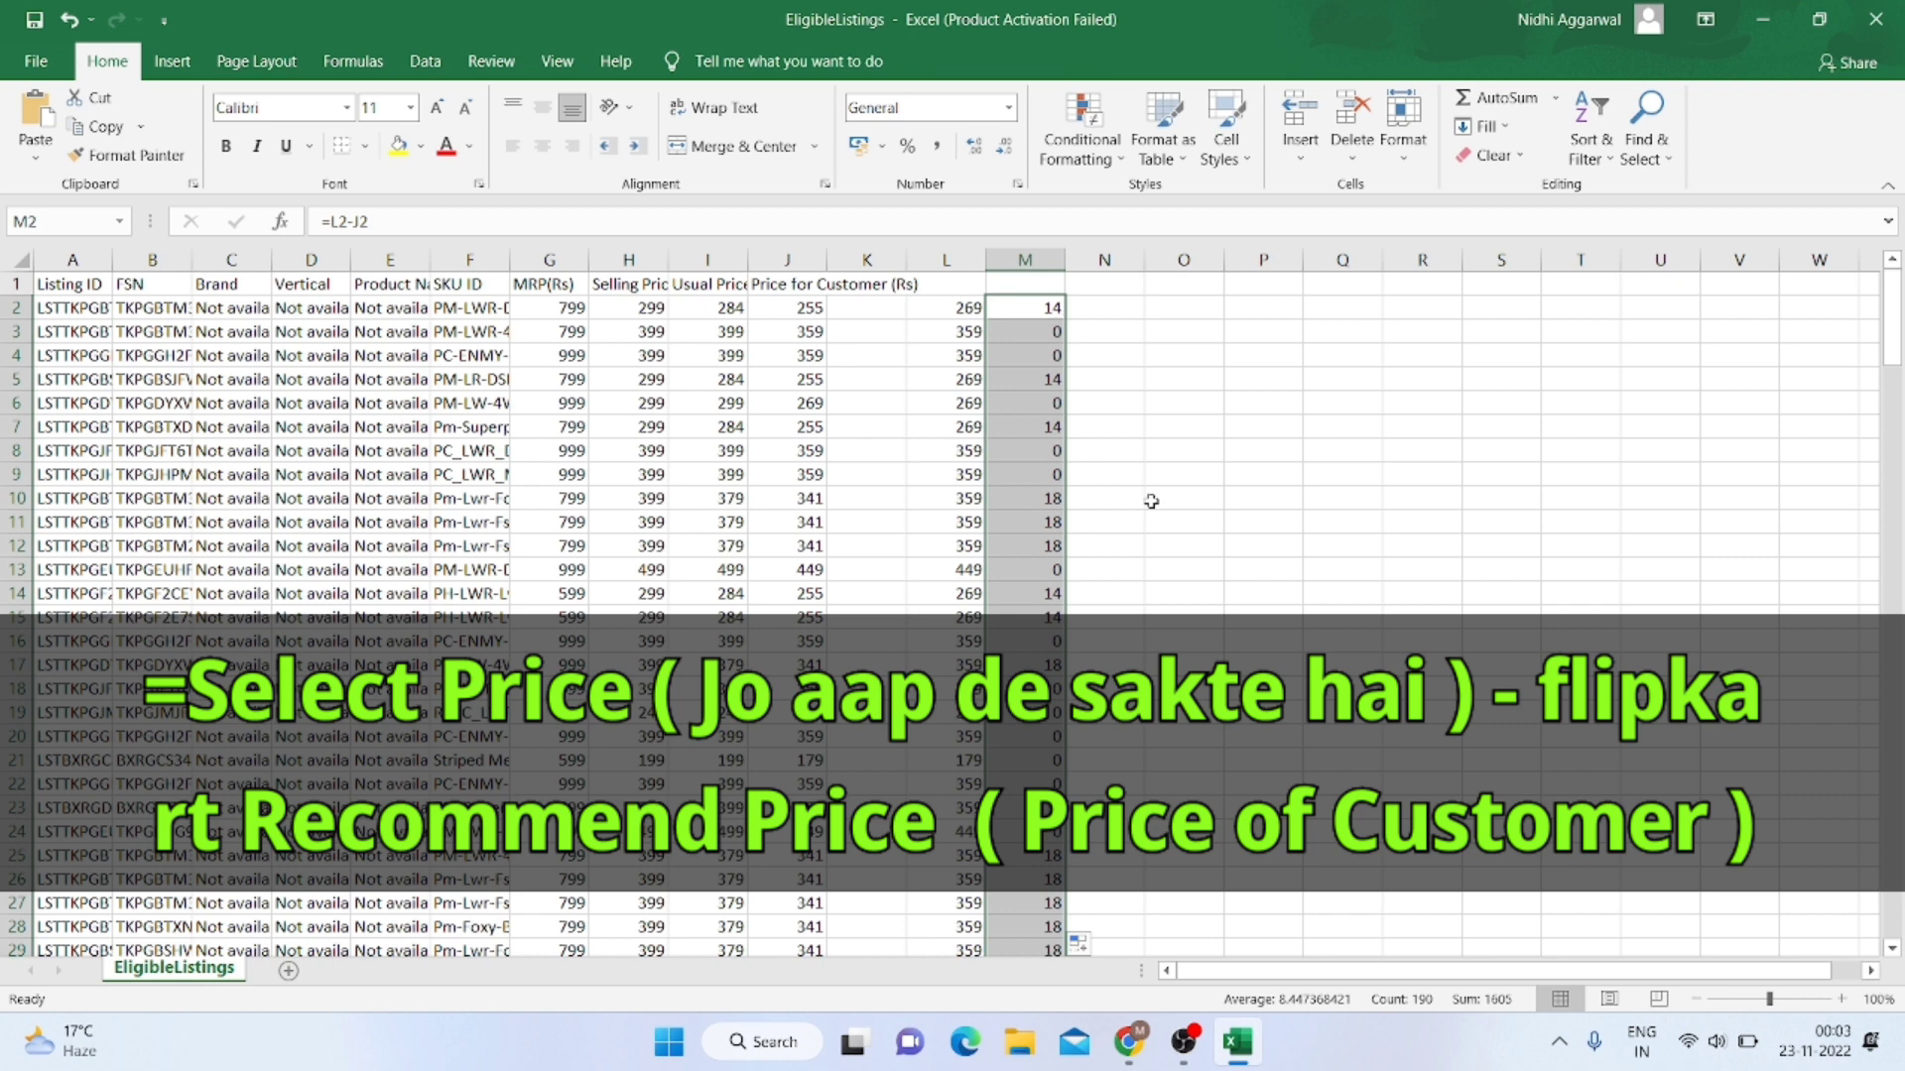
{"action": "scroll", "coordinate": [1150, 501], "scroll_direction": "down", "scroll_amount": 17}
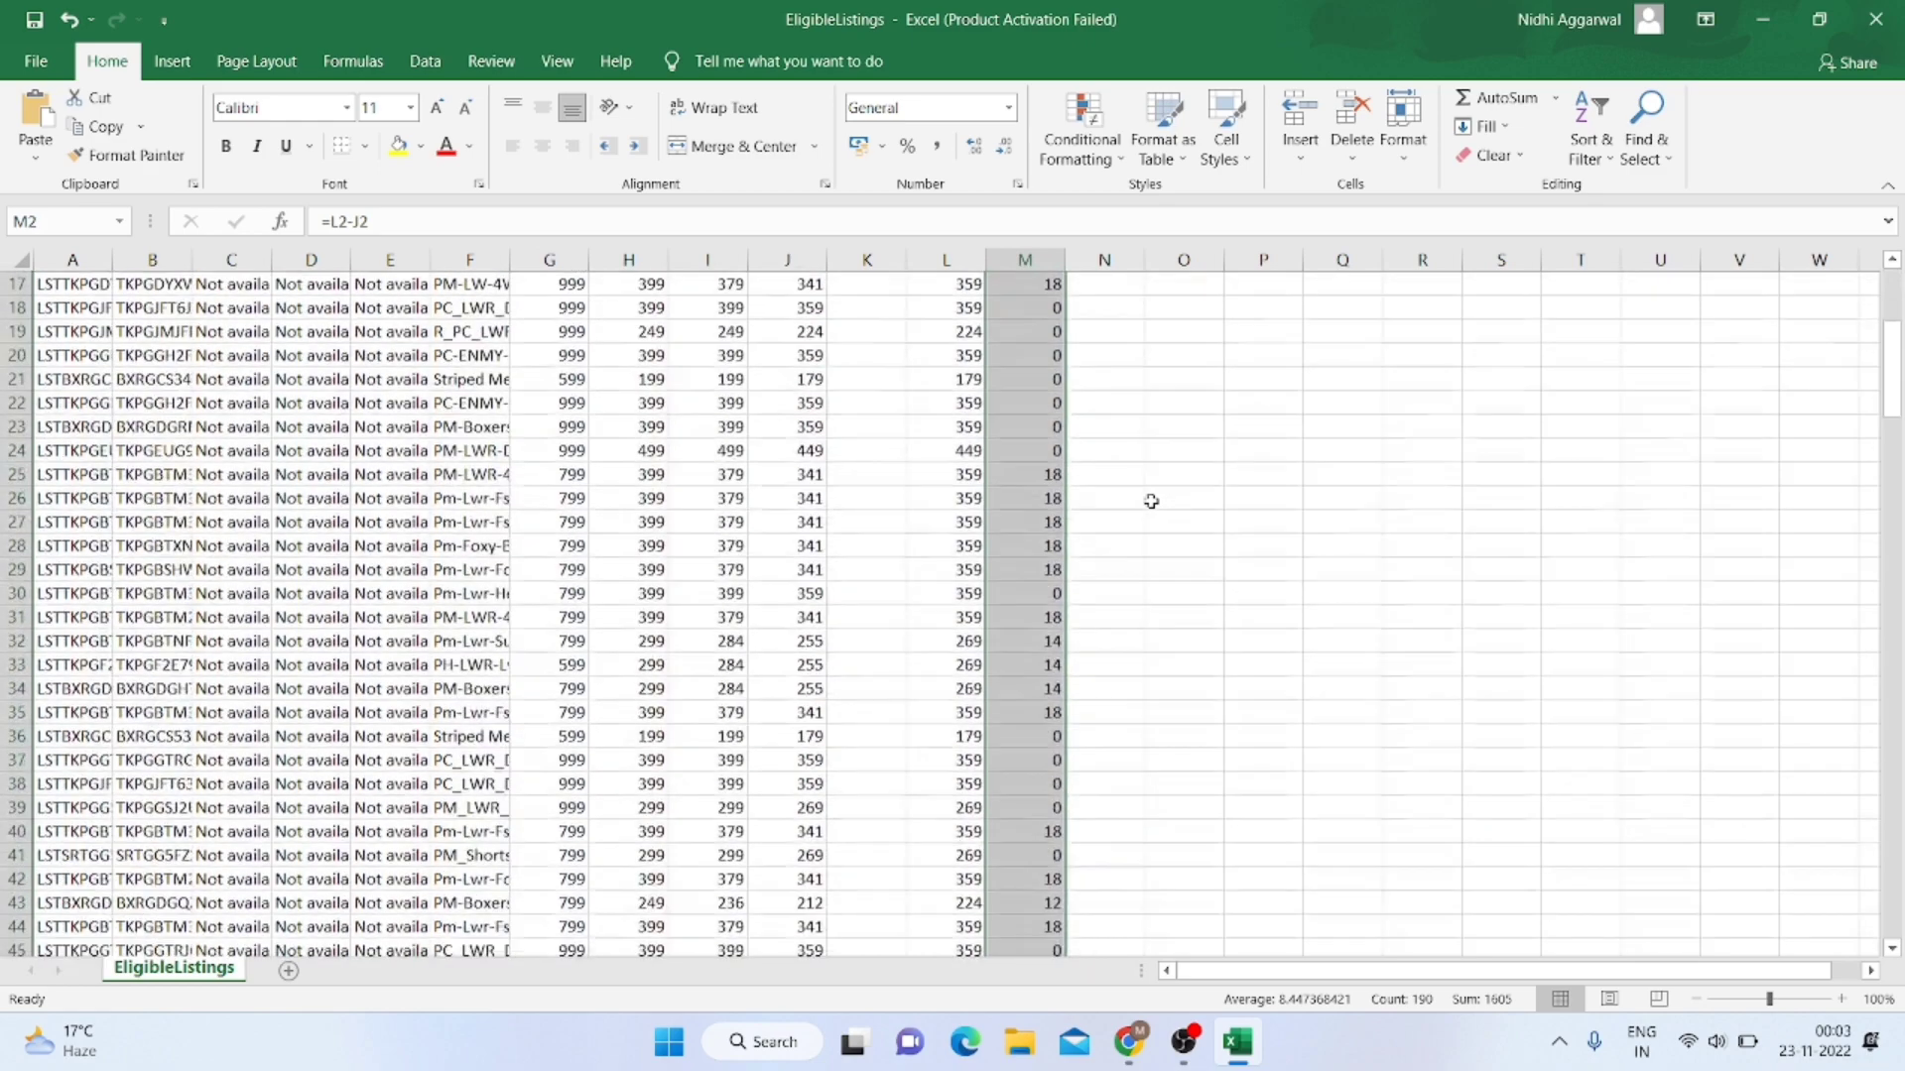
Step: Review the price differences in column M across the listings, checking rows 2 to 7 individually
{"action": "scroll", "coordinate": [1151, 501], "scroll_direction": "down", "scroll_amount": 20}
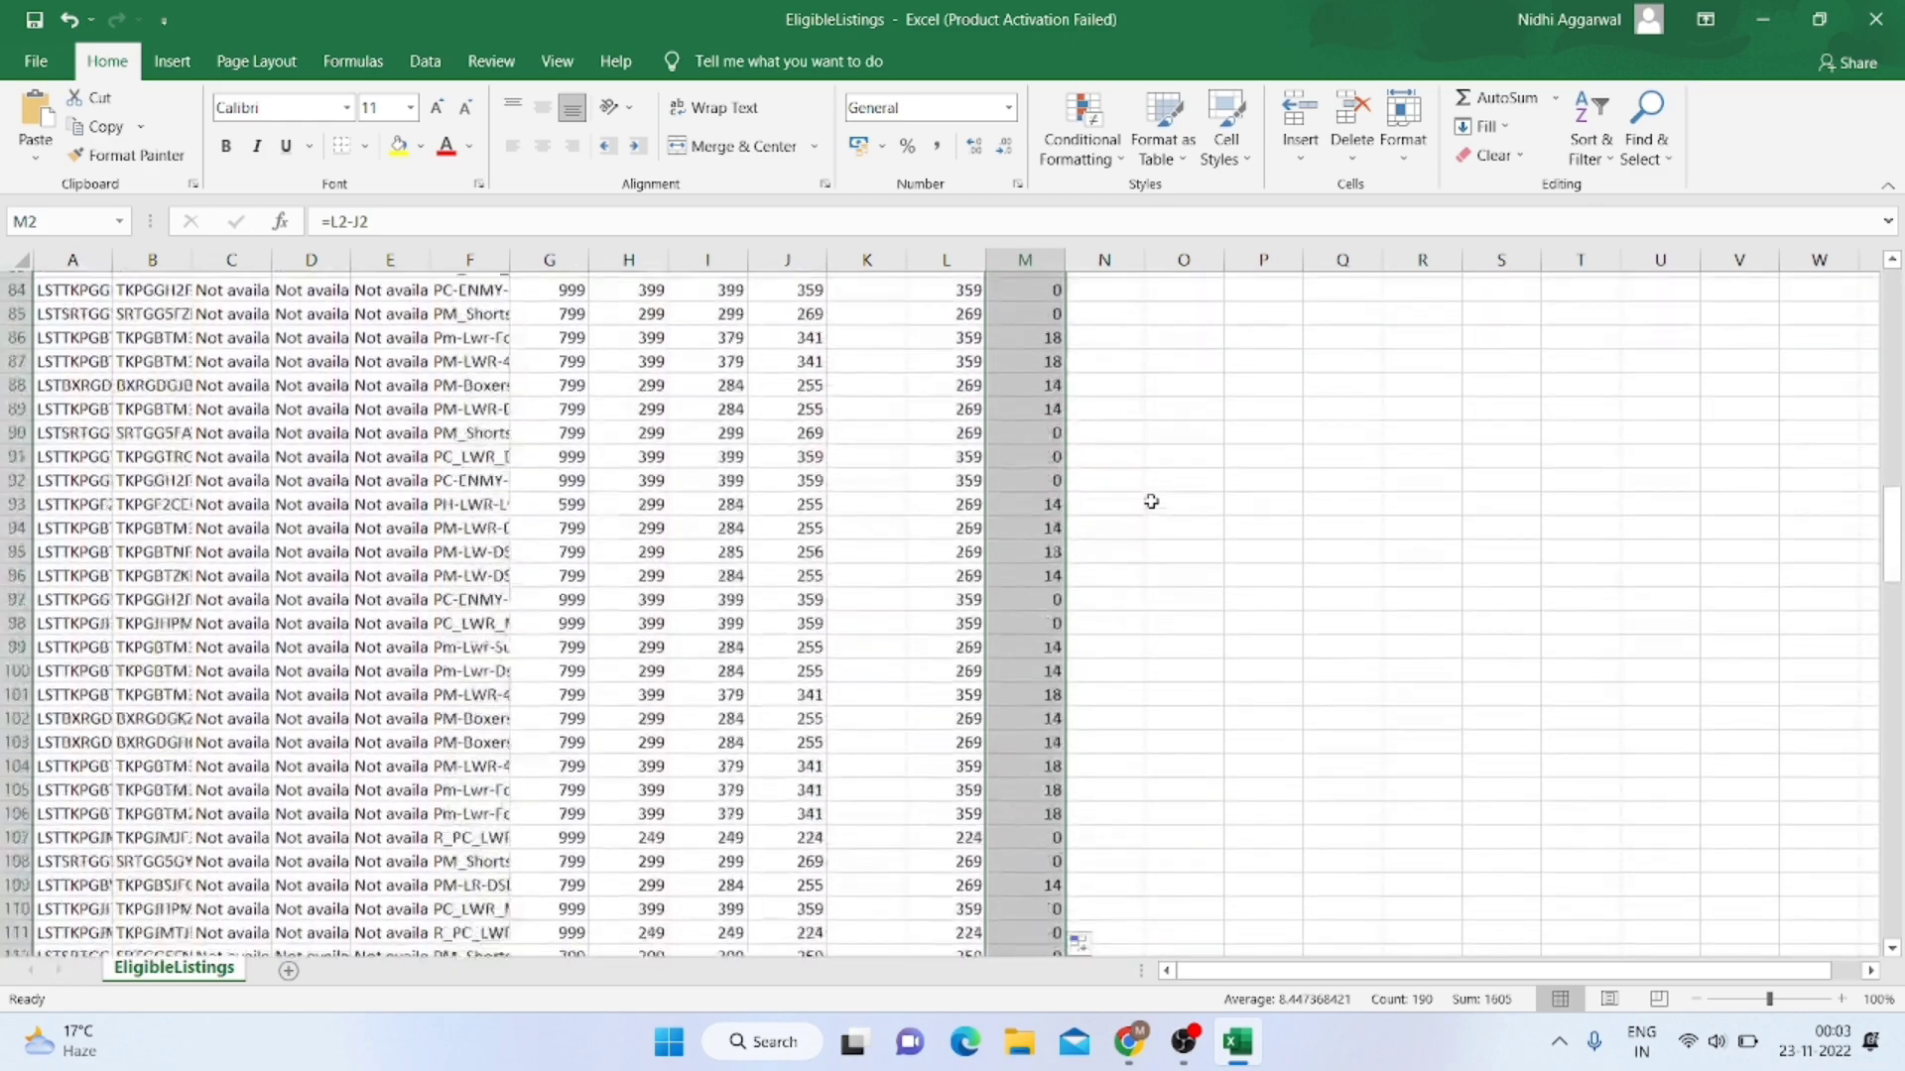
{"action": "scroll", "coordinate": [1151, 501], "scroll_direction": "up", "scroll_amount": 20}
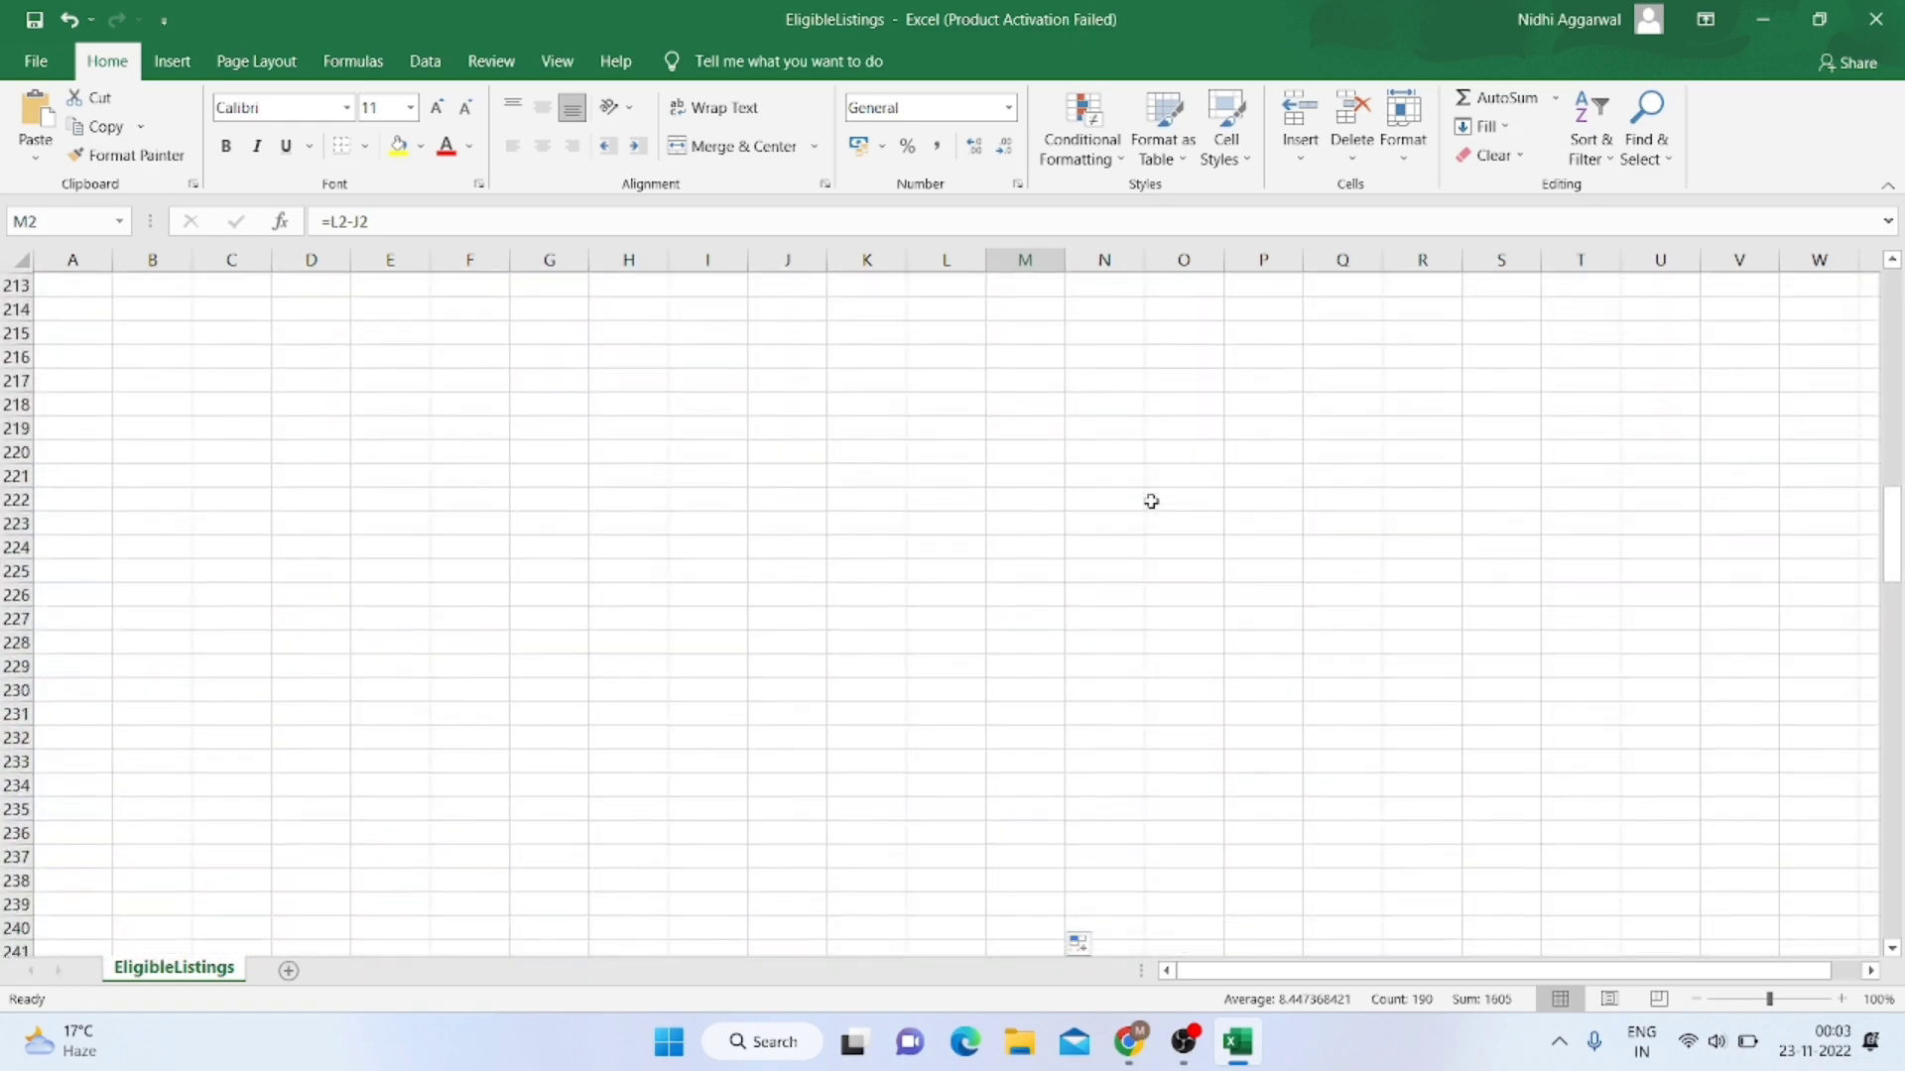
{"action": "left_click", "coordinate": [1046, 287]}
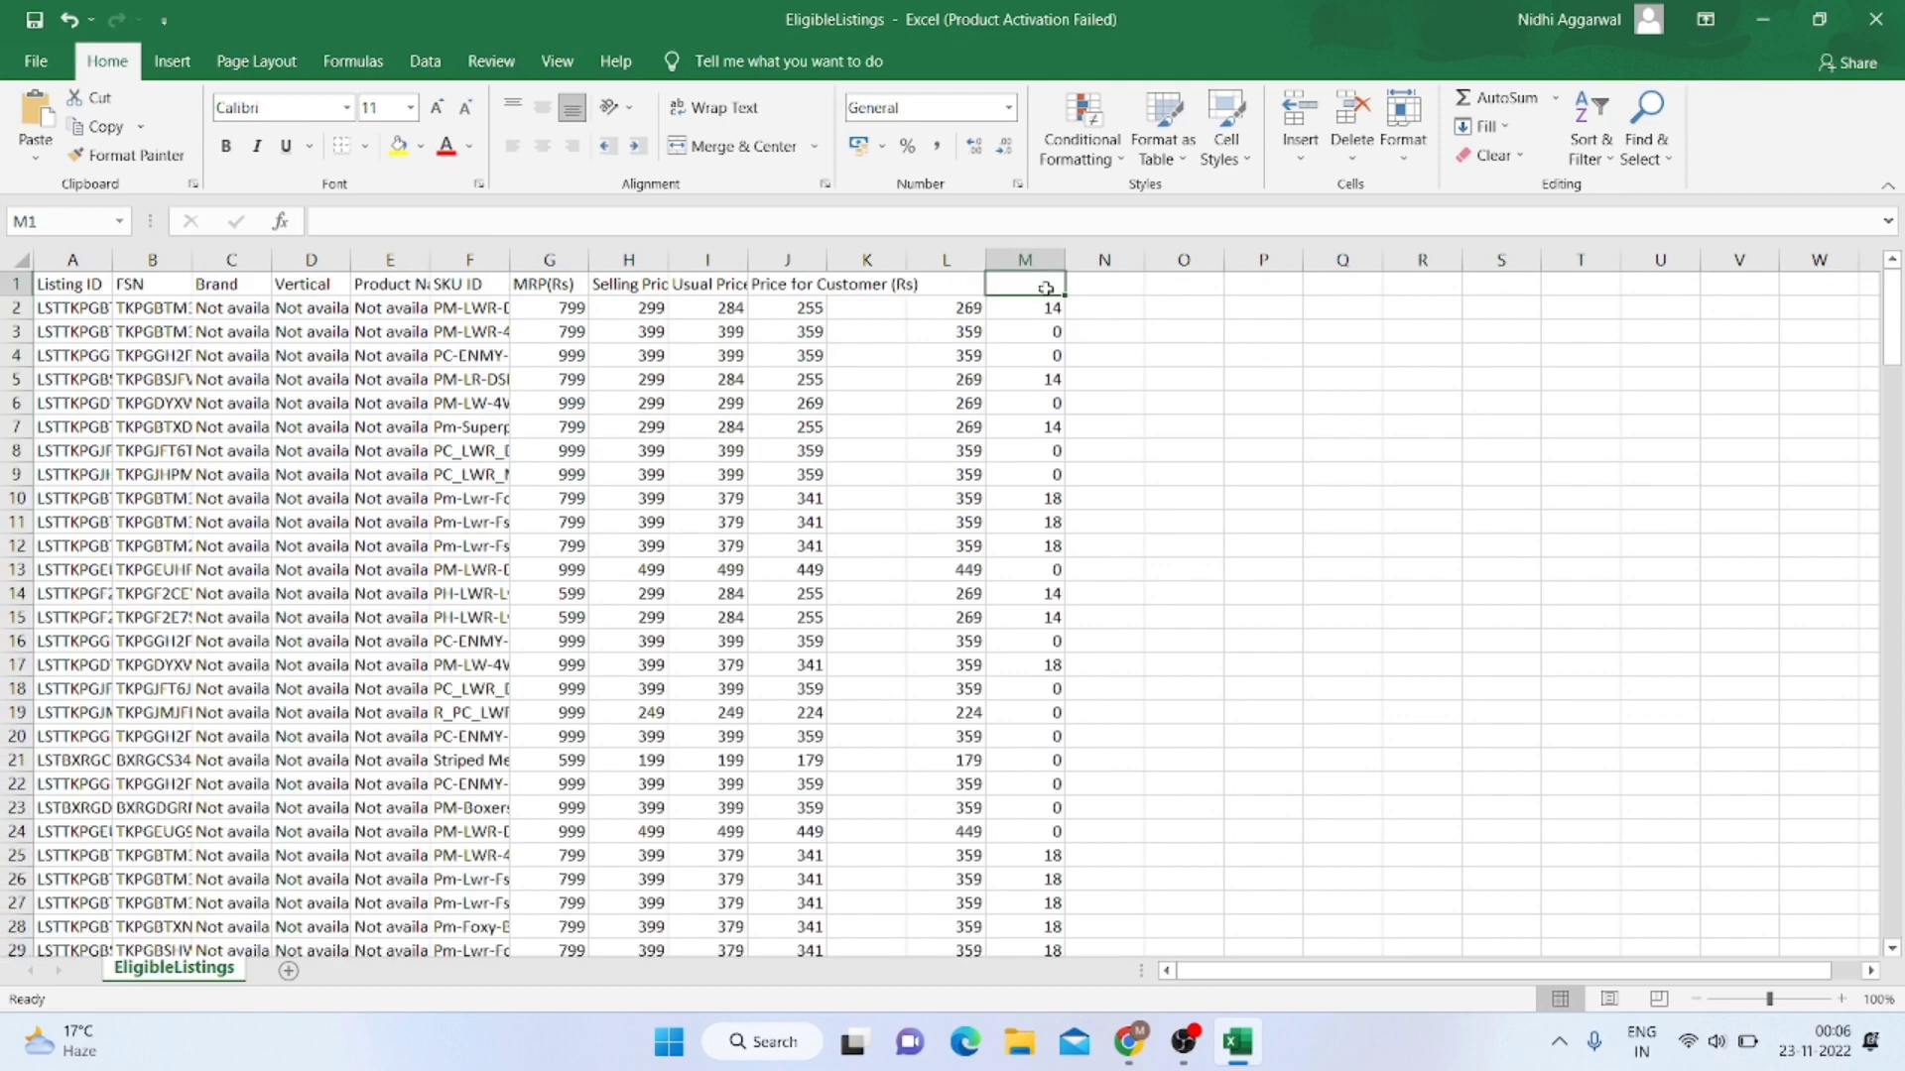
{"action": "key", "text": "Down"}
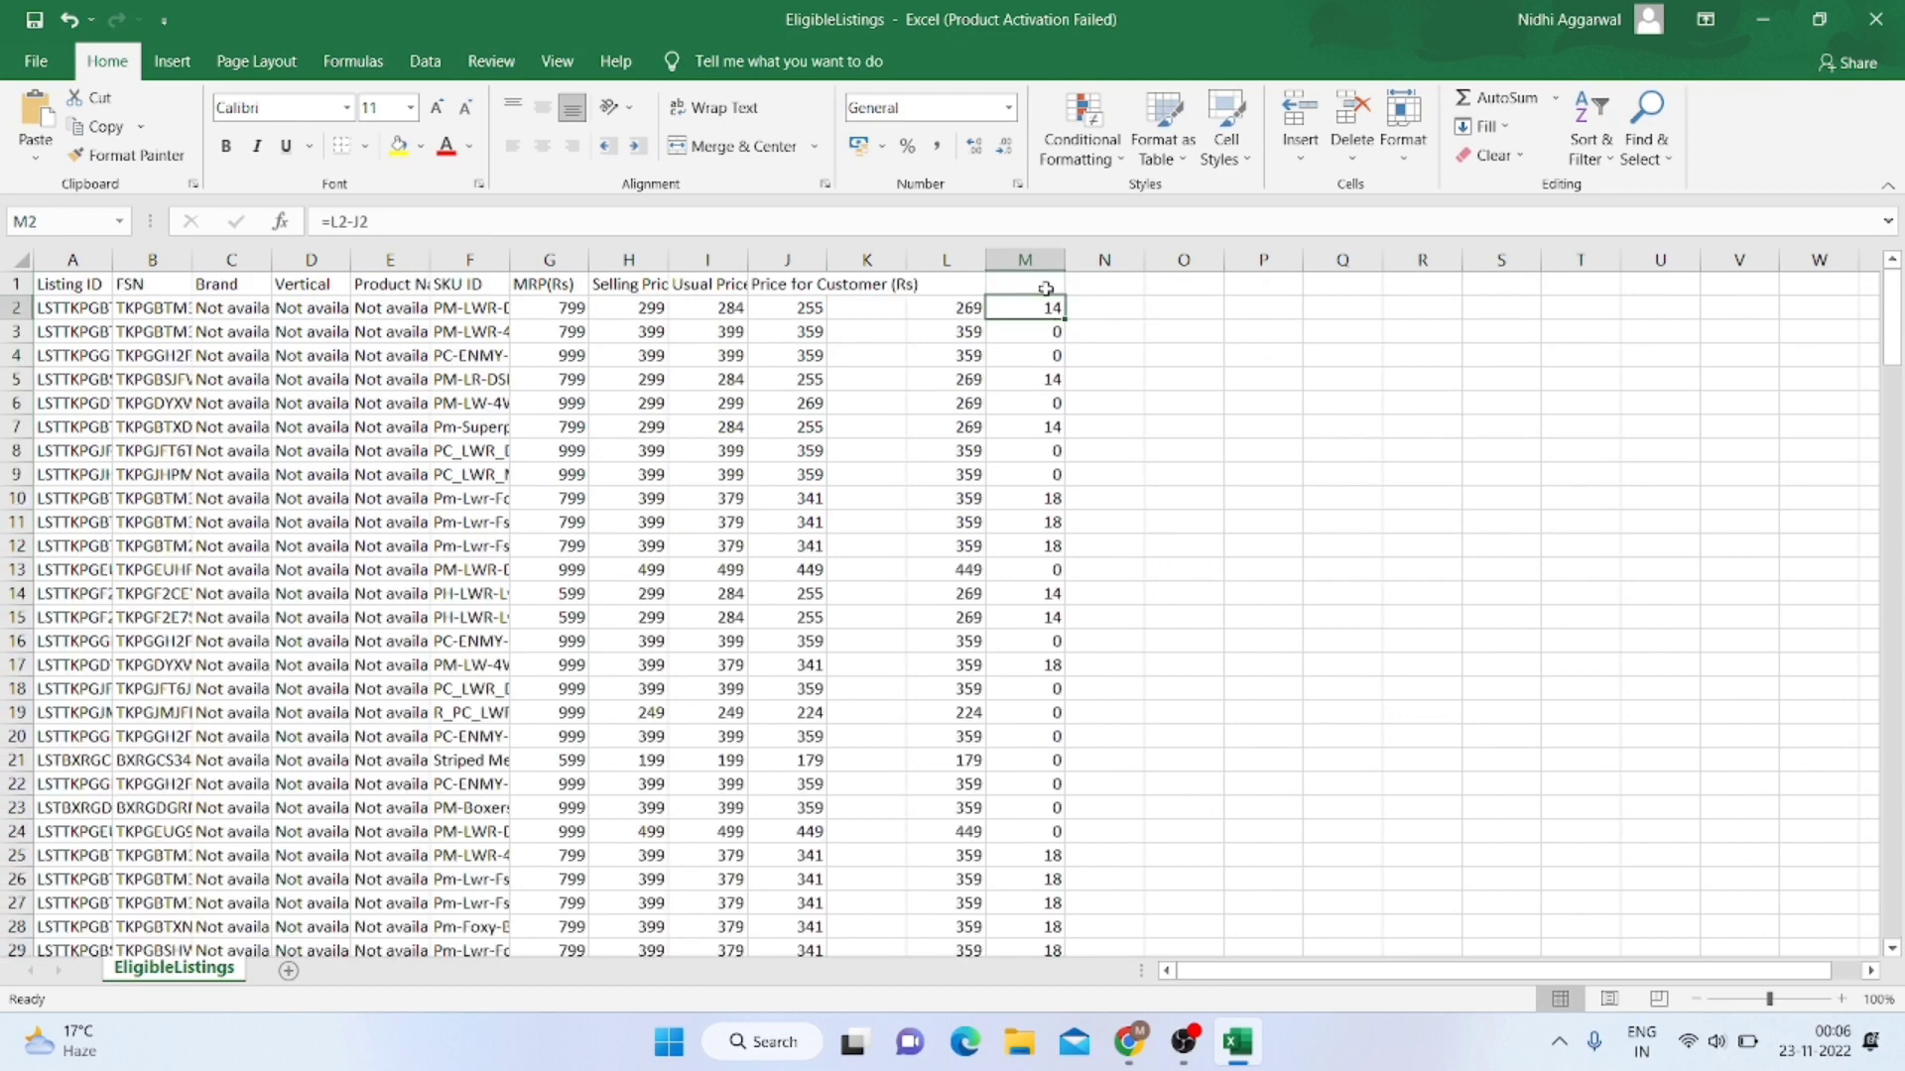
{"action": "key", "text": "Down"}
{"action": "key", "text": "Down"}
{"action": "key", "text": "Down"}
{"action": "key", "text": "Down"}
{"action": "key", "text": "Down"}
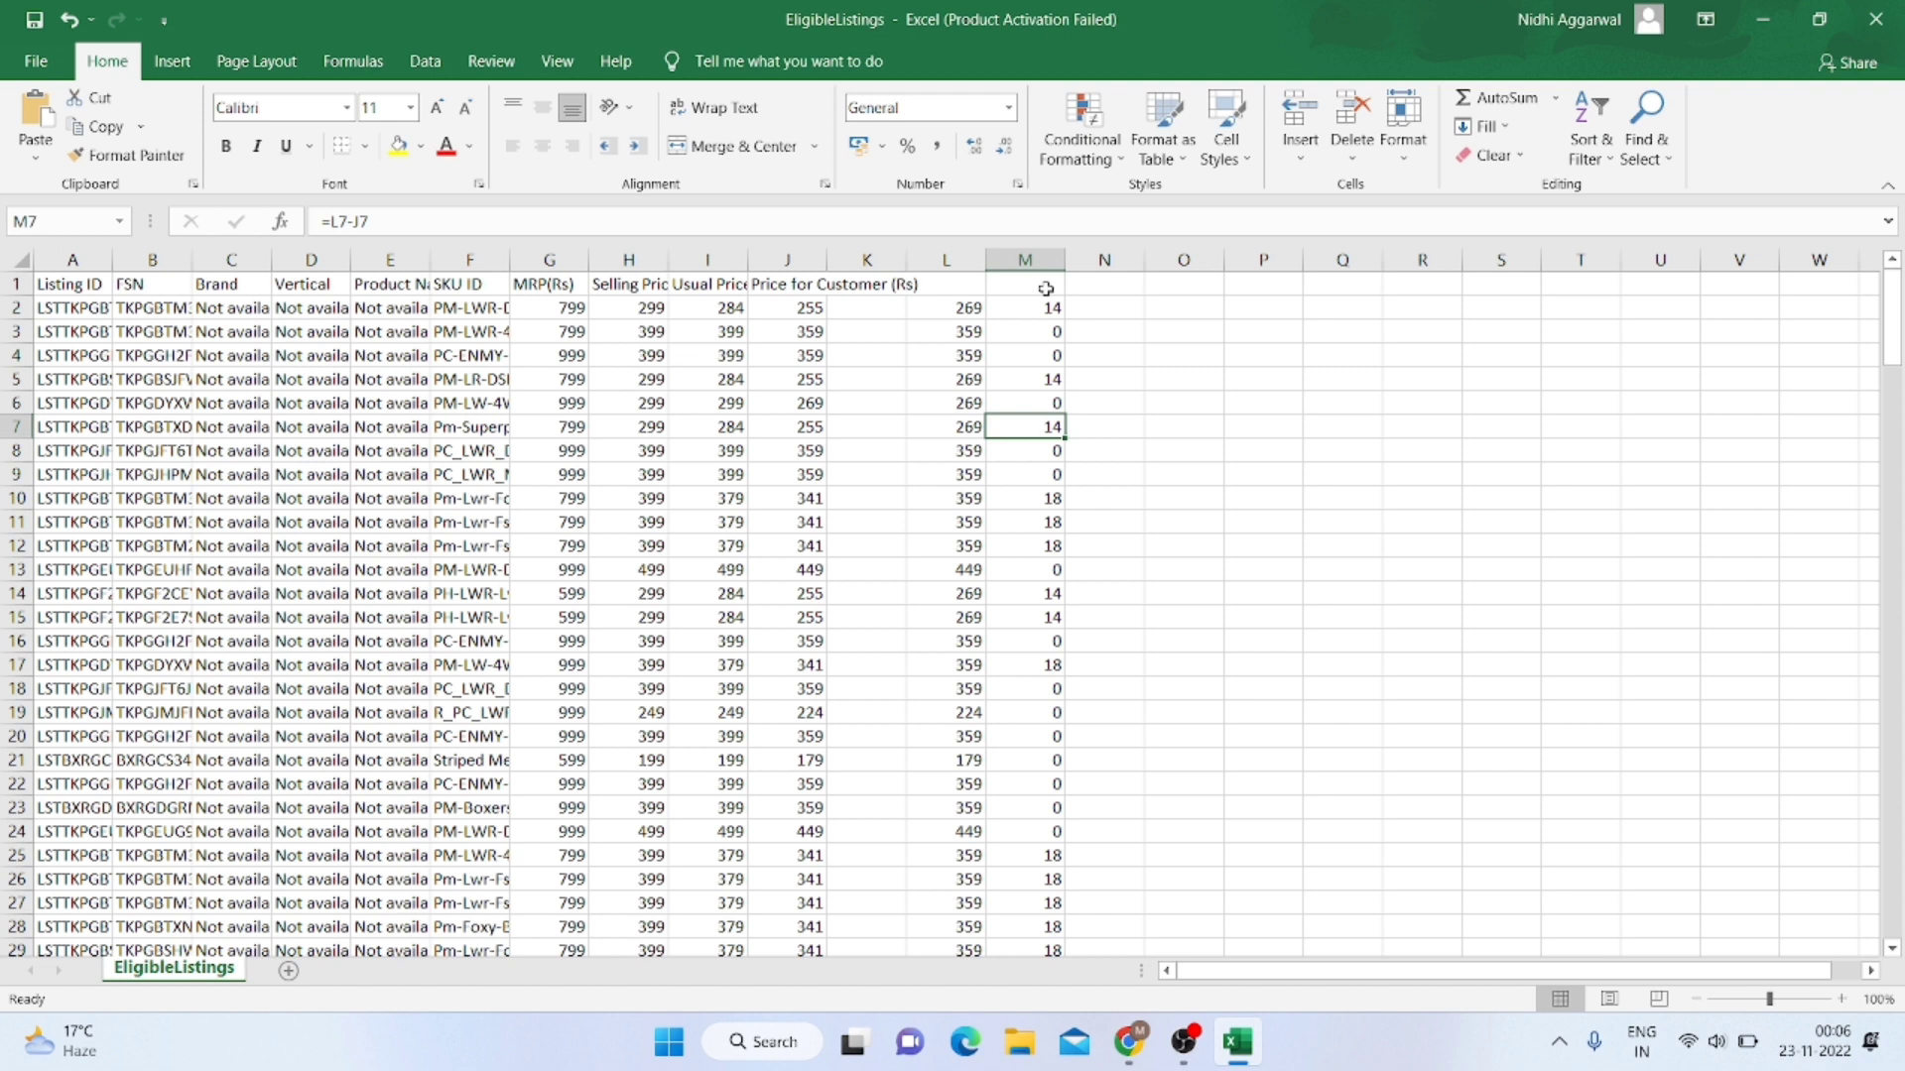
{"action": "key", "text": "Up"}
{"action": "key", "text": "Up"}
{"action": "key", "text": "Up"}
{"action": "key", "text": "Up"}
{"action": "key", "text": "Up"}
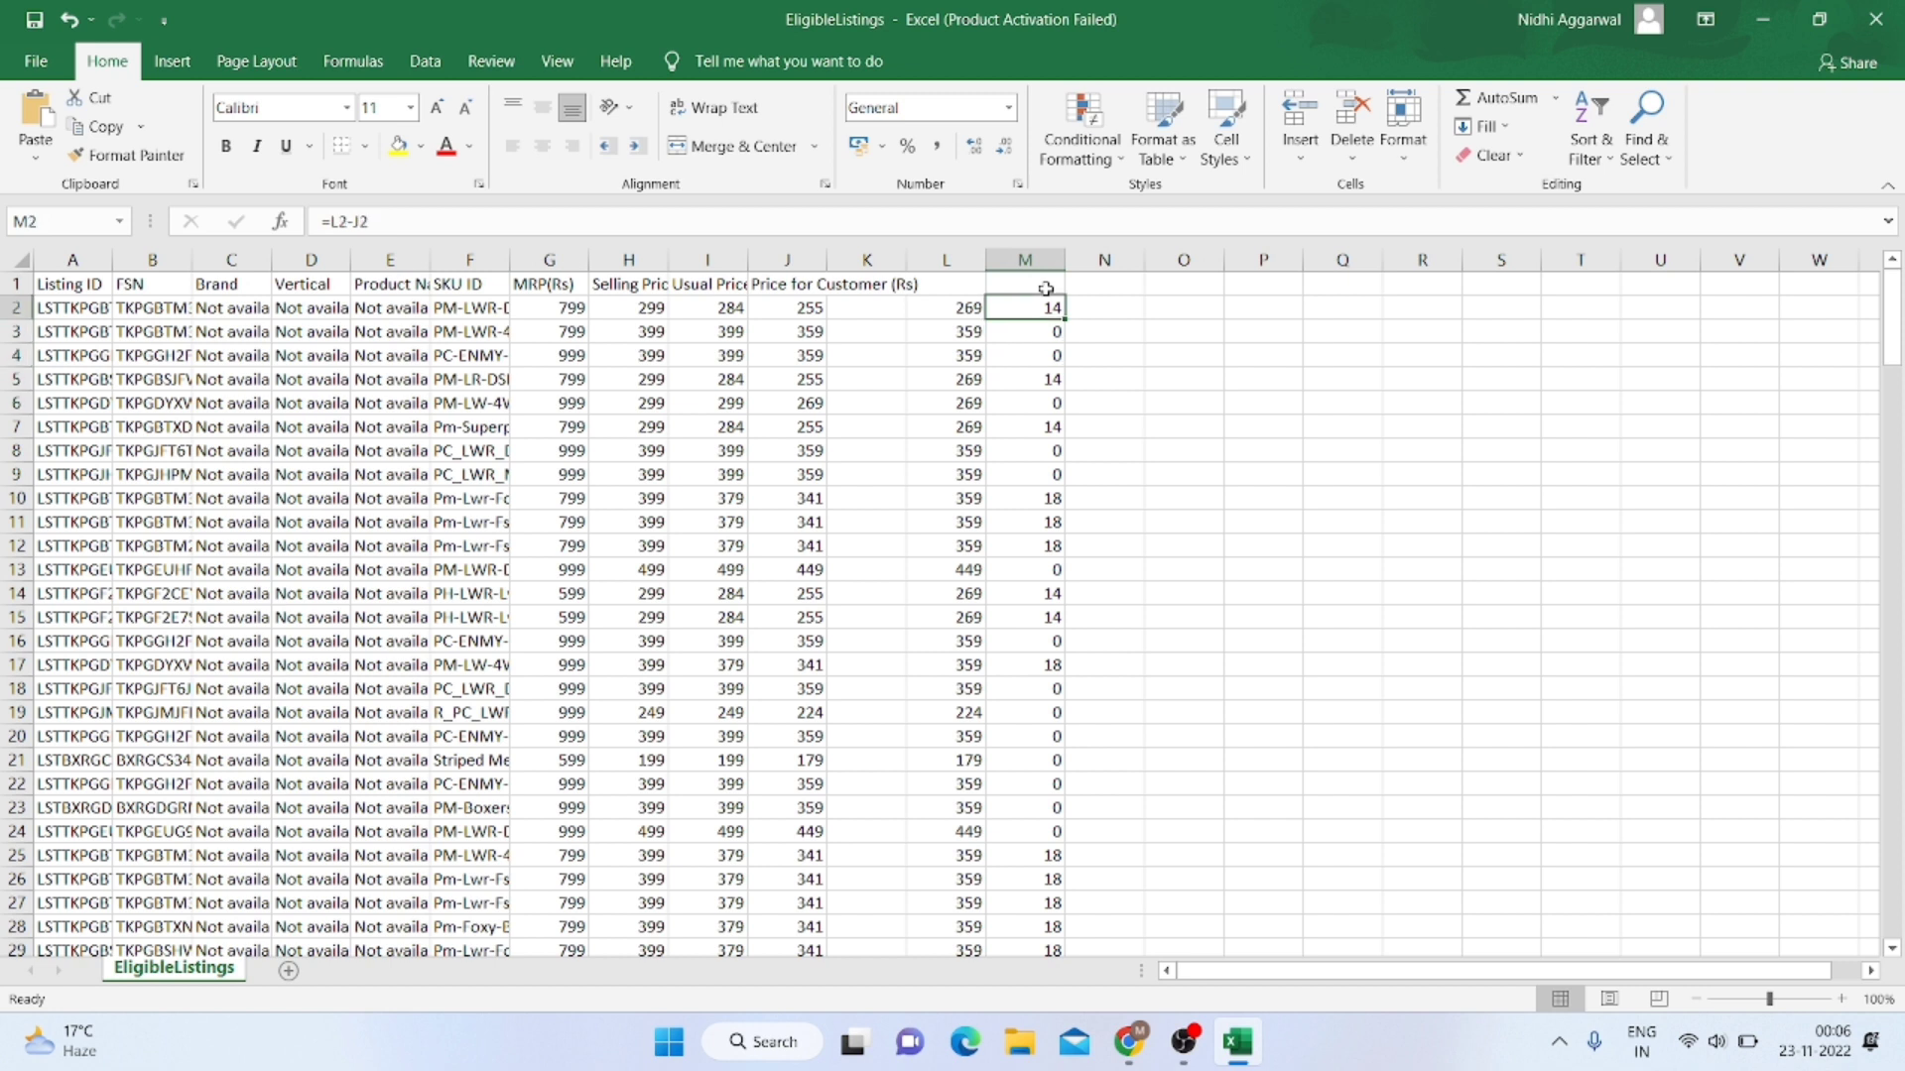
Step: Compare the Price for Customer in J2 with the discounted price in L2 and the difference in M2
{"action": "key", "text": "Left"}
{"action": "key", "text": "Left"}
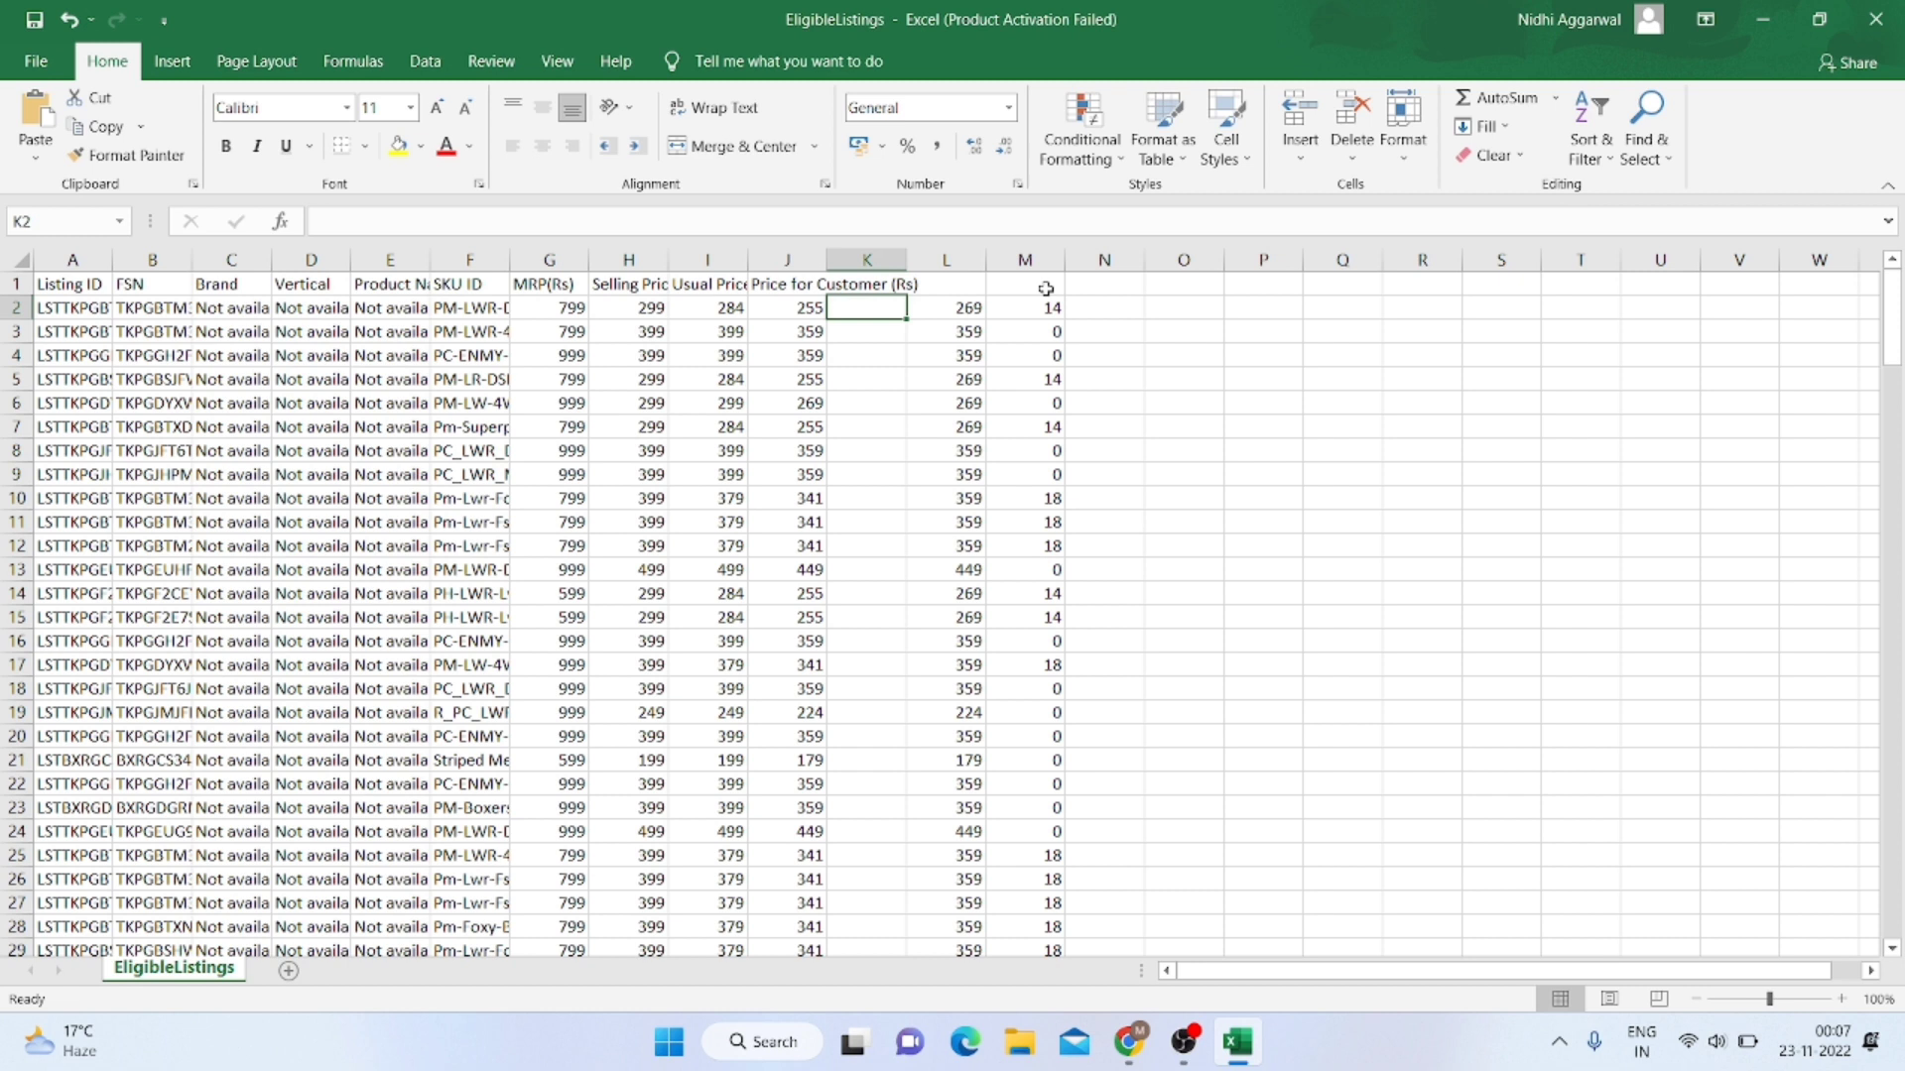
{"action": "key", "text": "Left"}
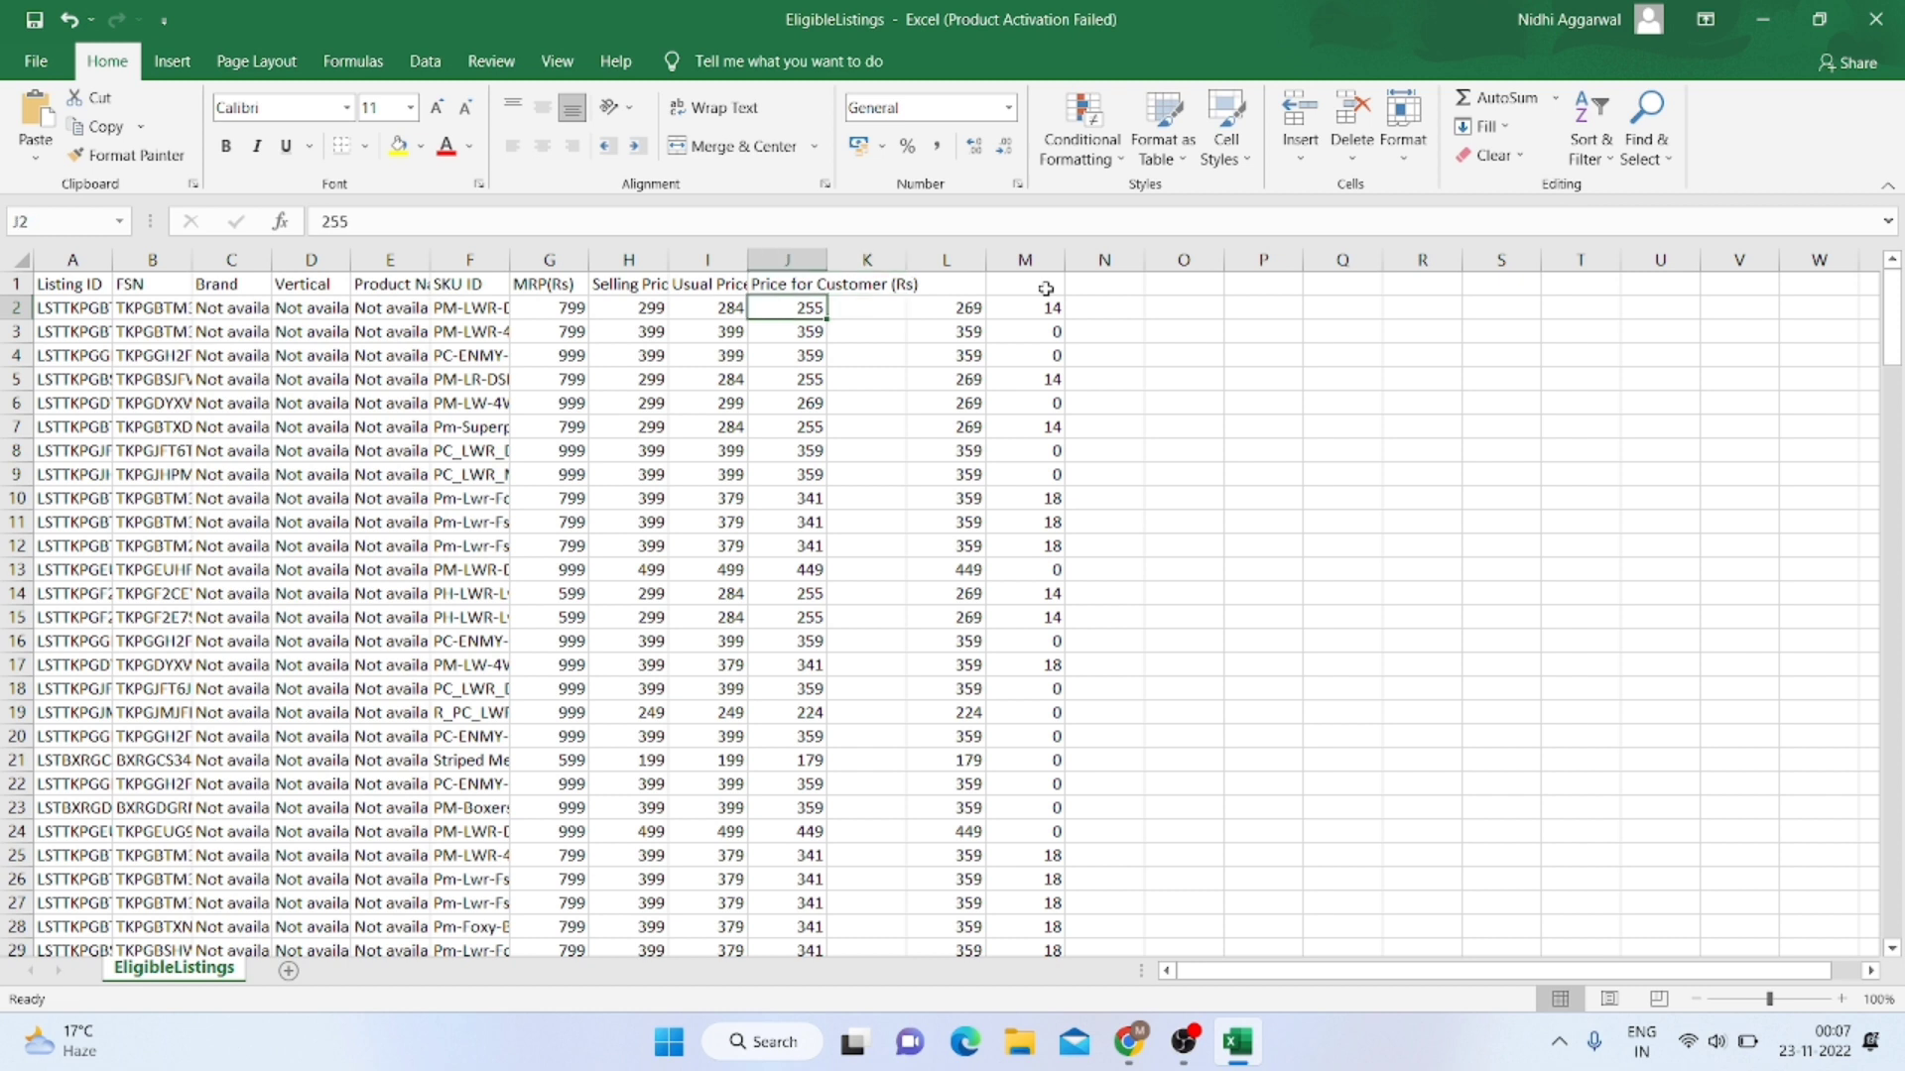
{"action": "key", "text": "Right"}
{"action": "key", "text": "Right"}
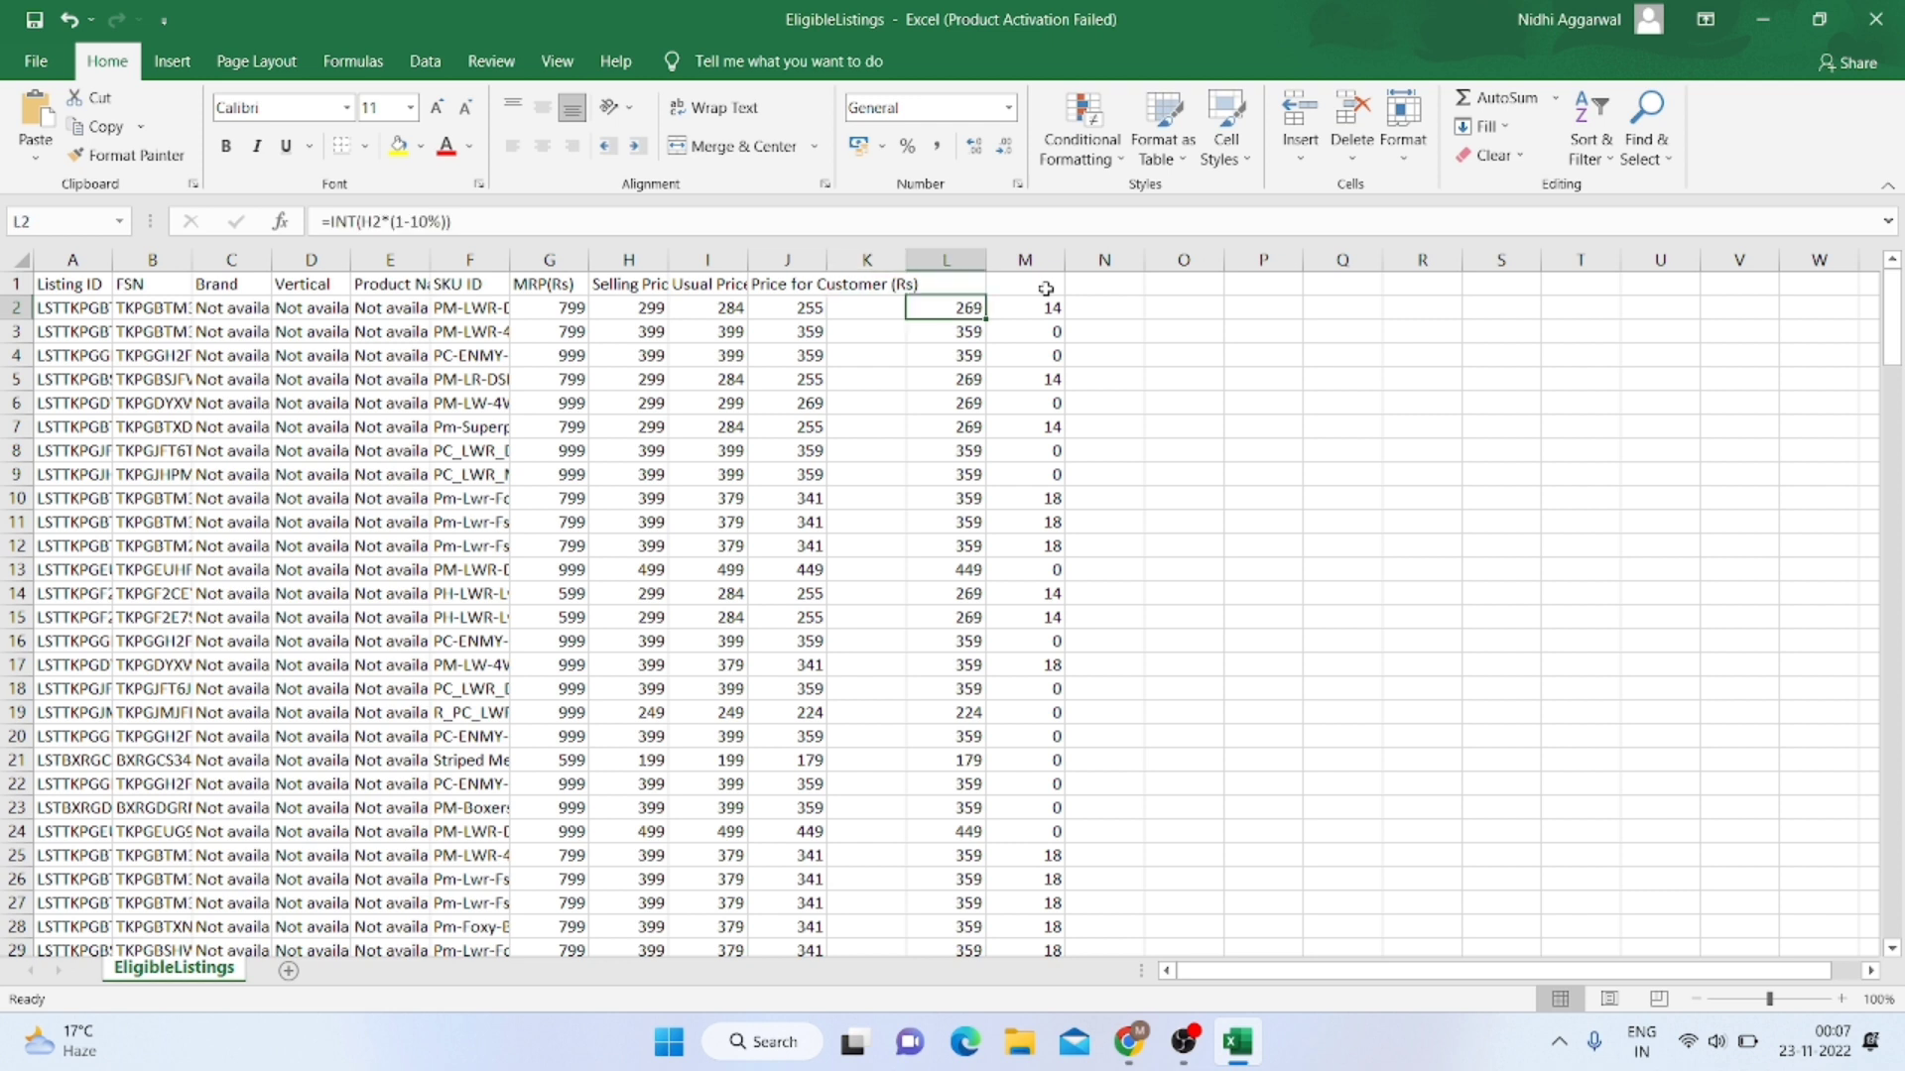
{"action": "key", "text": "Right"}
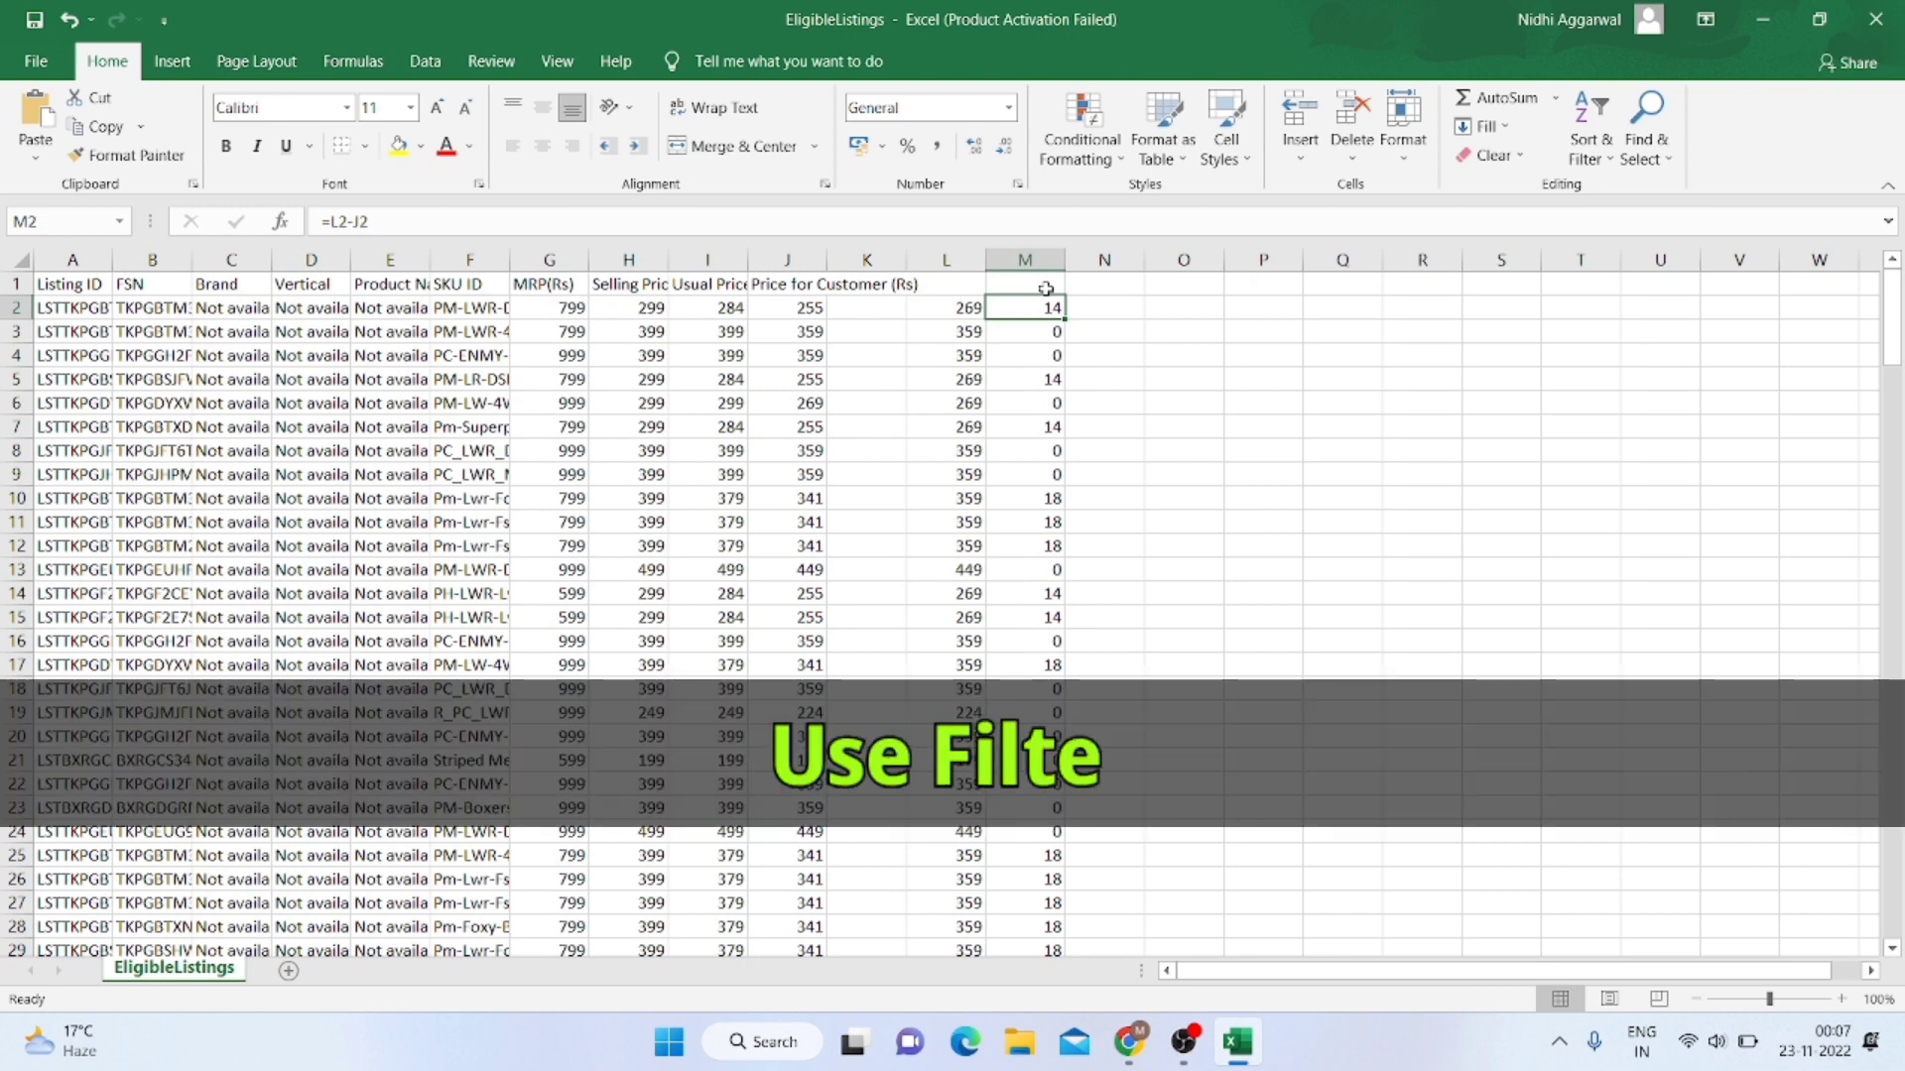
Step: Add filters to the header row and sort the listings by the column M price difference from largest to smallest
{"action": "left_click", "coordinate": [1046, 289]}
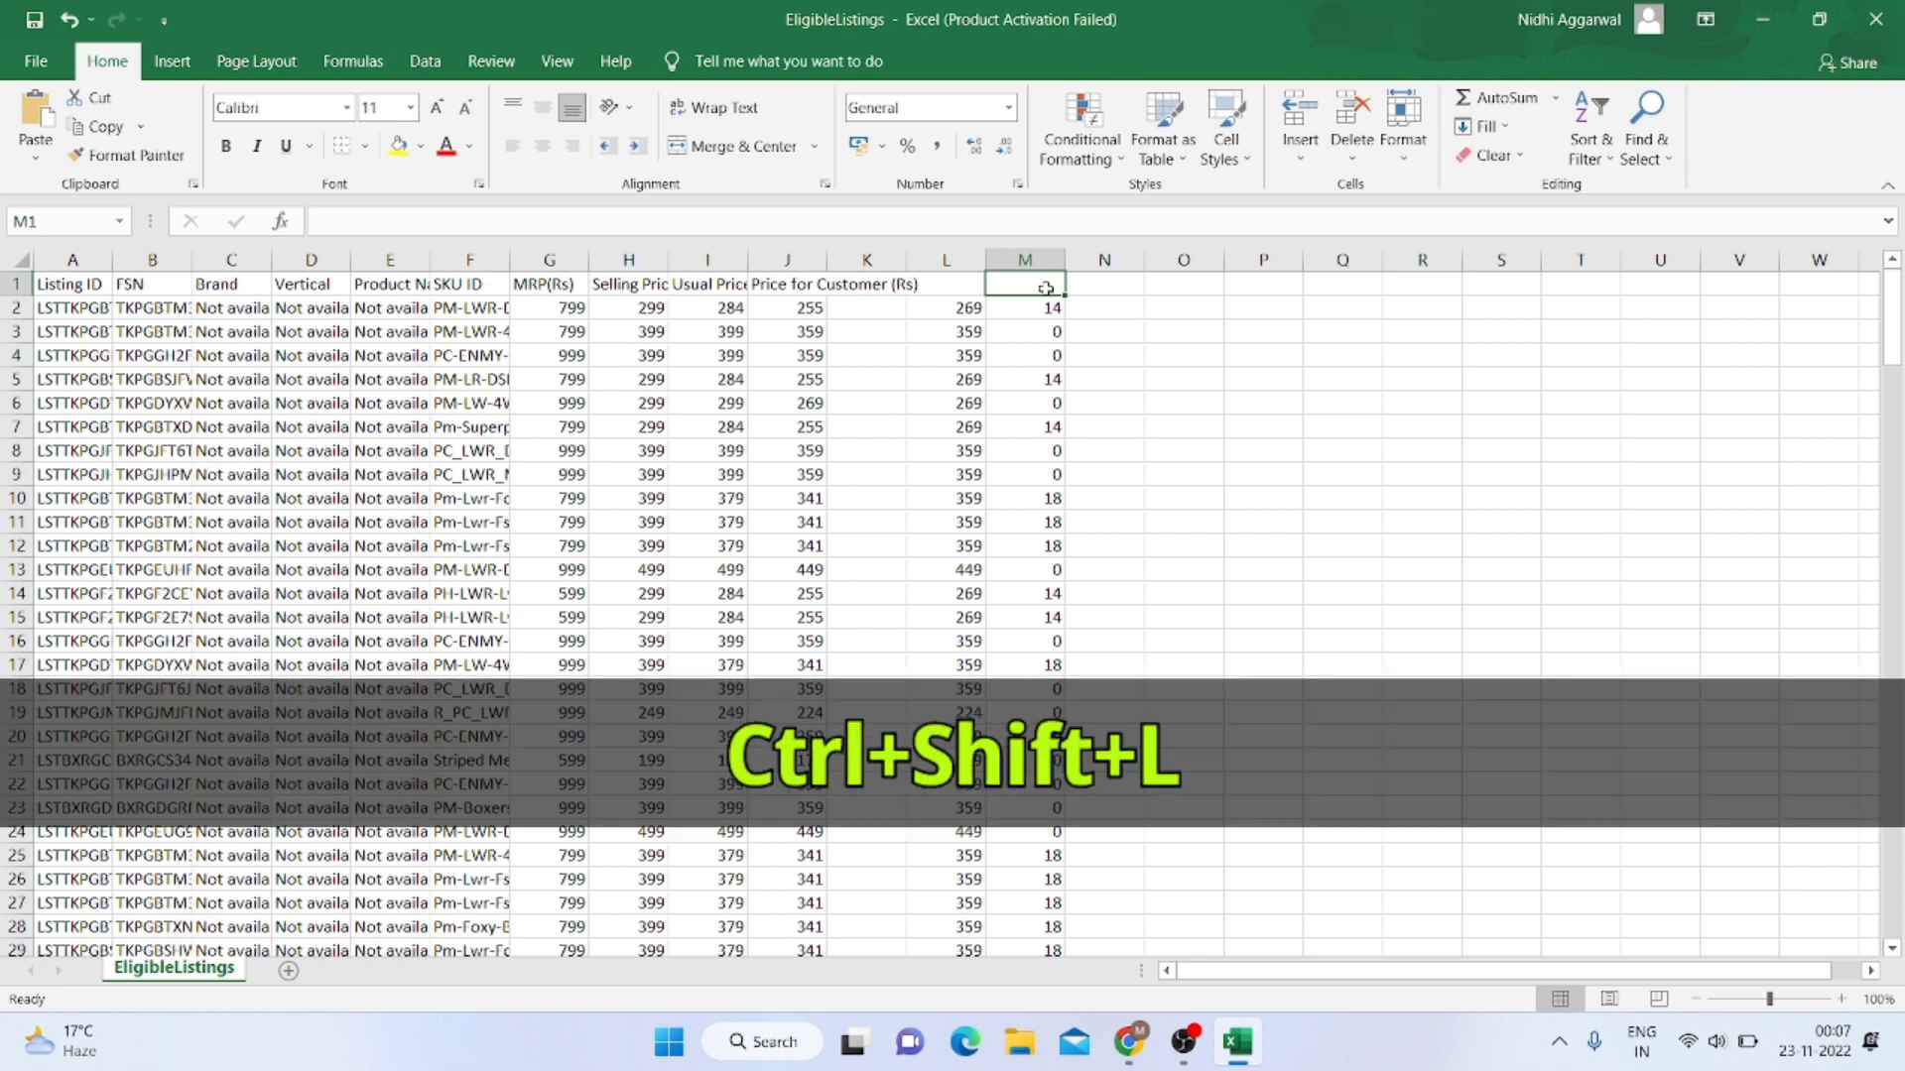
{"action": "key", "text": "ctrl+shift+l"}
{"action": "left_click", "coordinate": [1235, 398]}
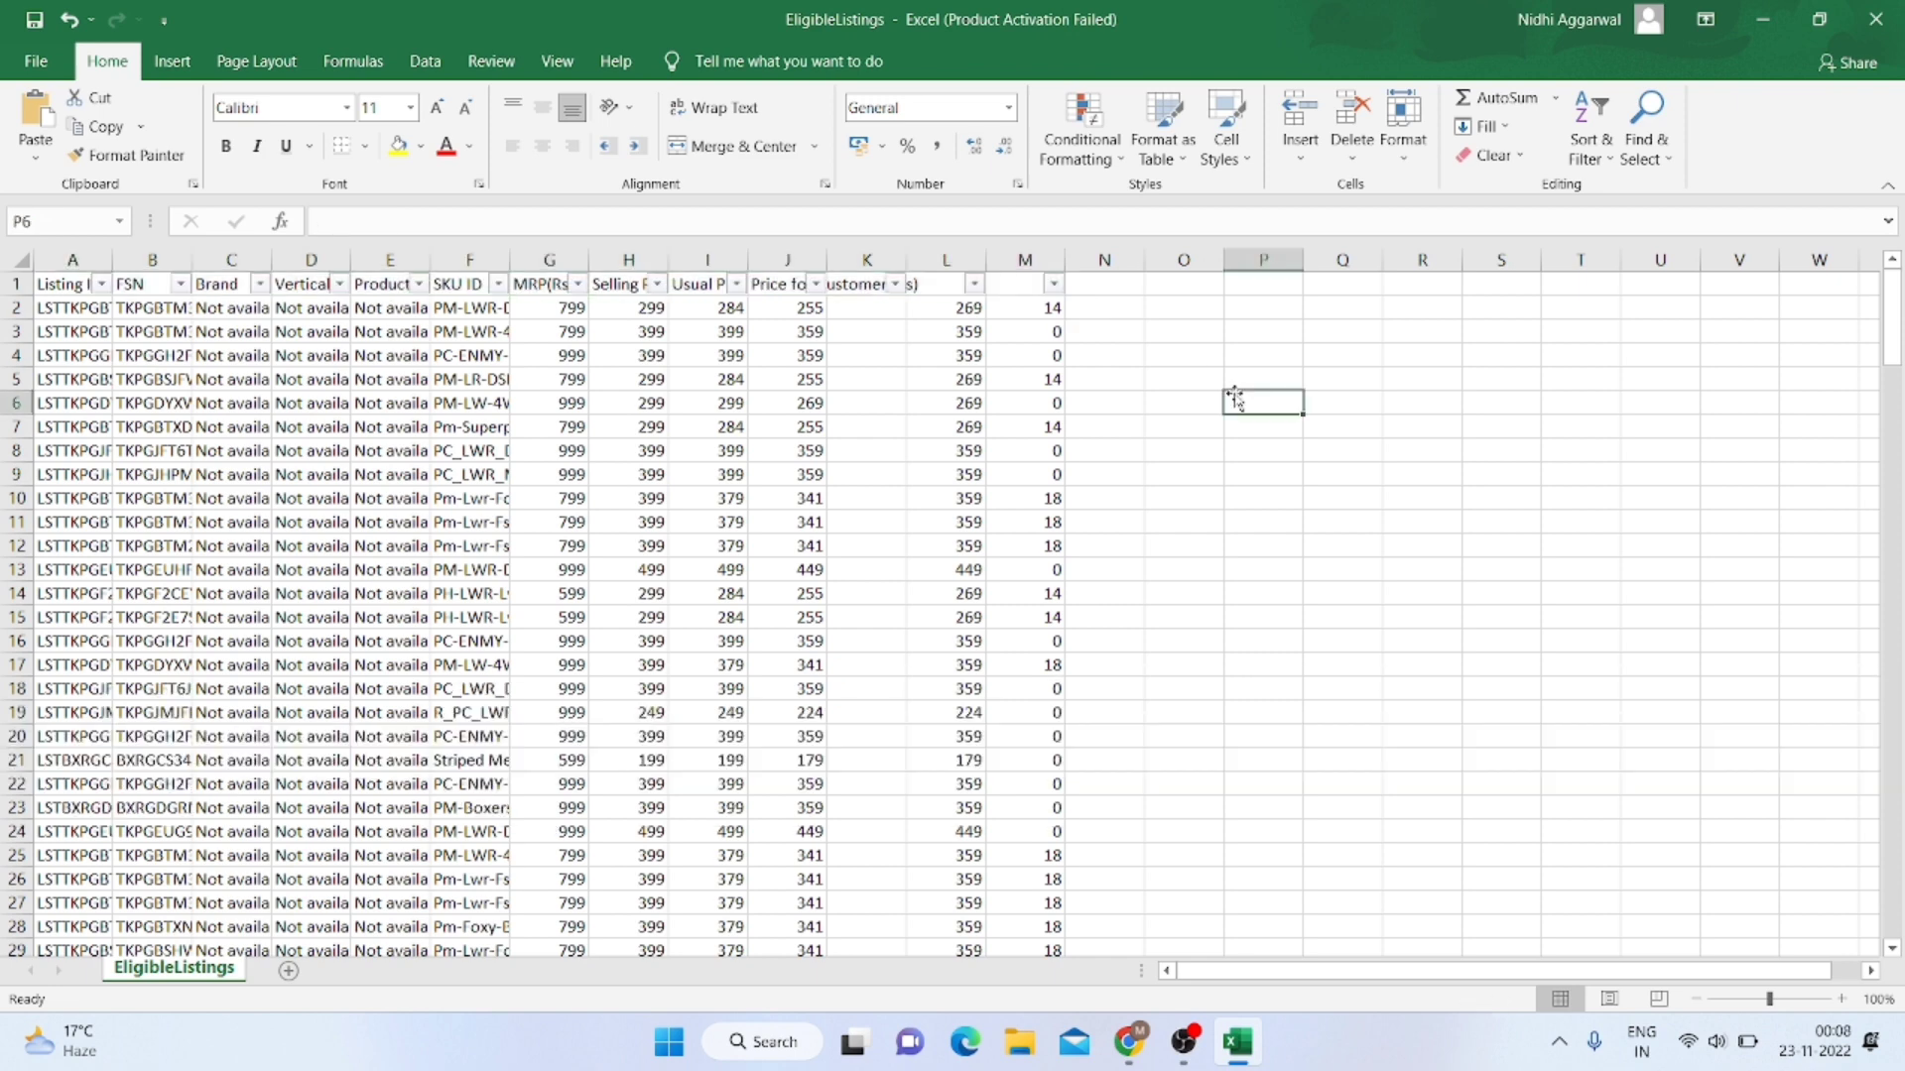
{"action": "left_click", "coordinate": [1054, 286]}
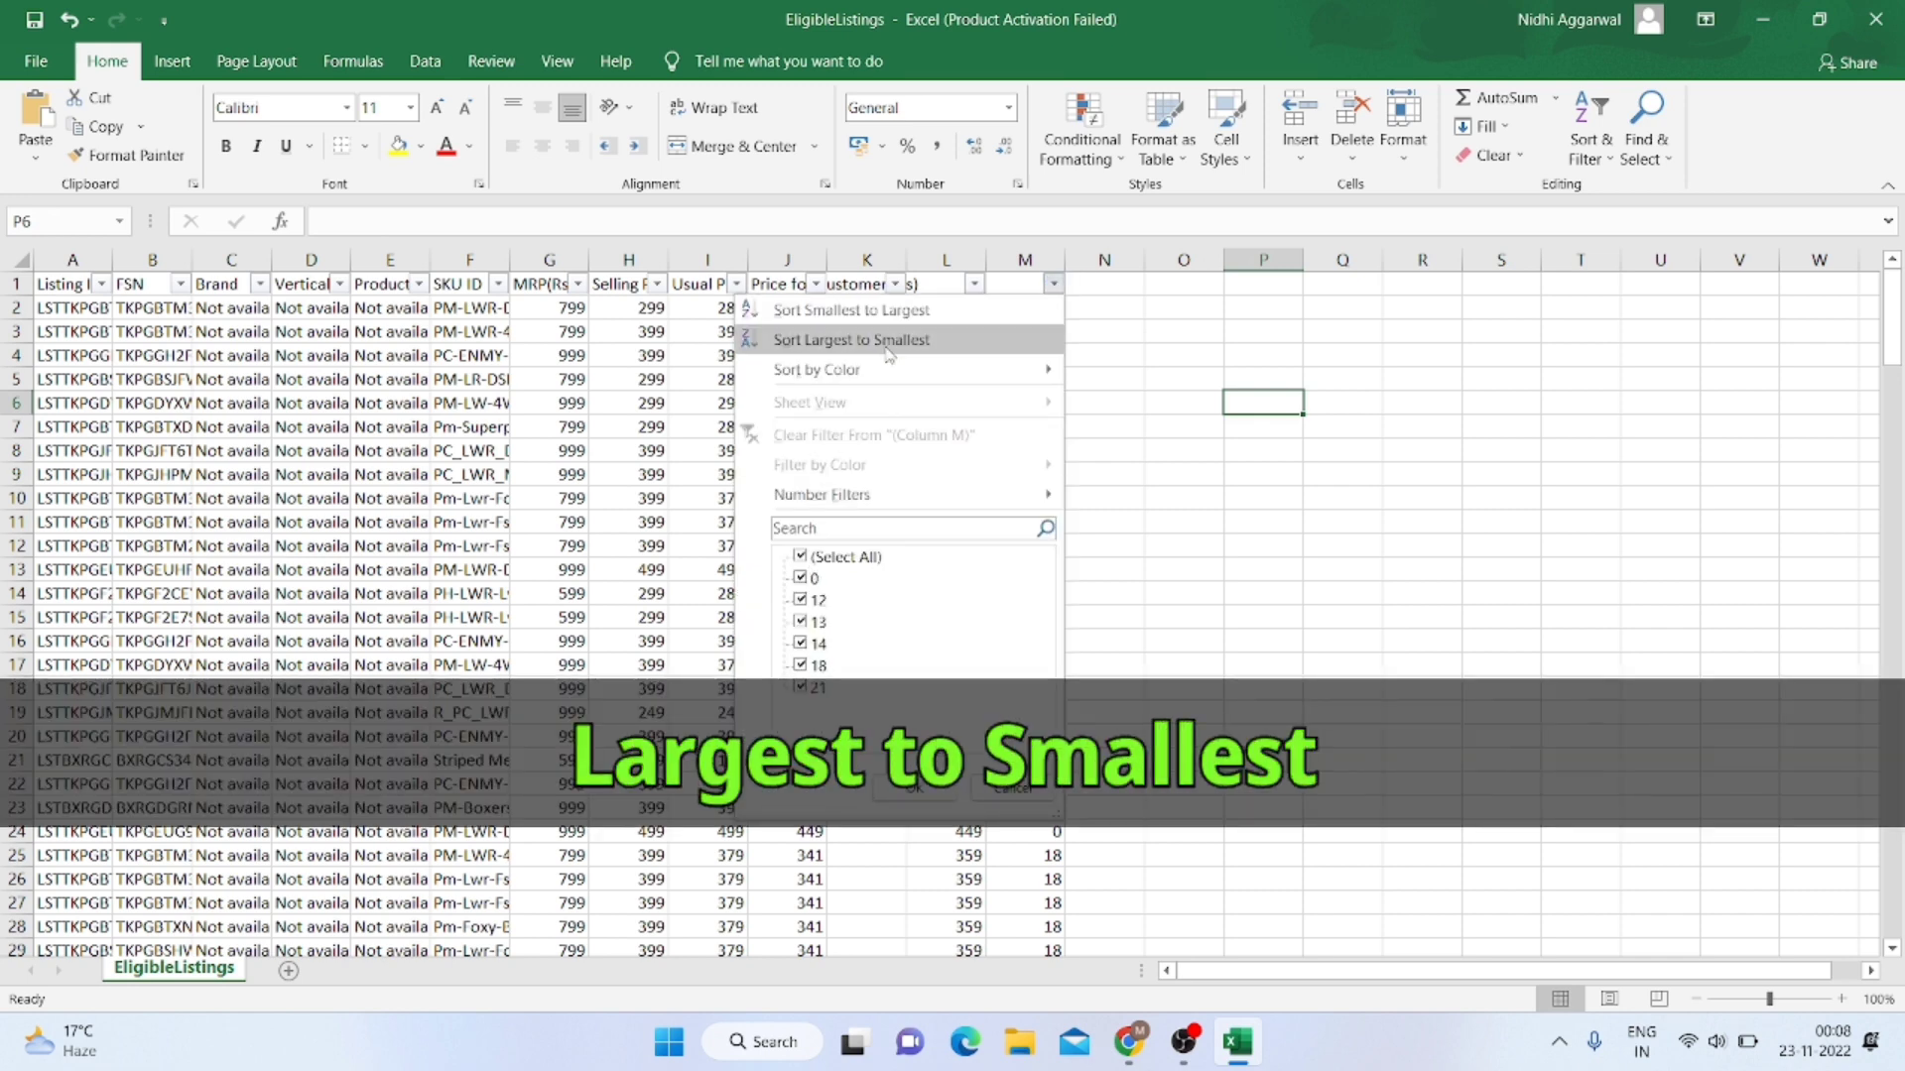
{"action": "left_click", "coordinate": [890, 341]}
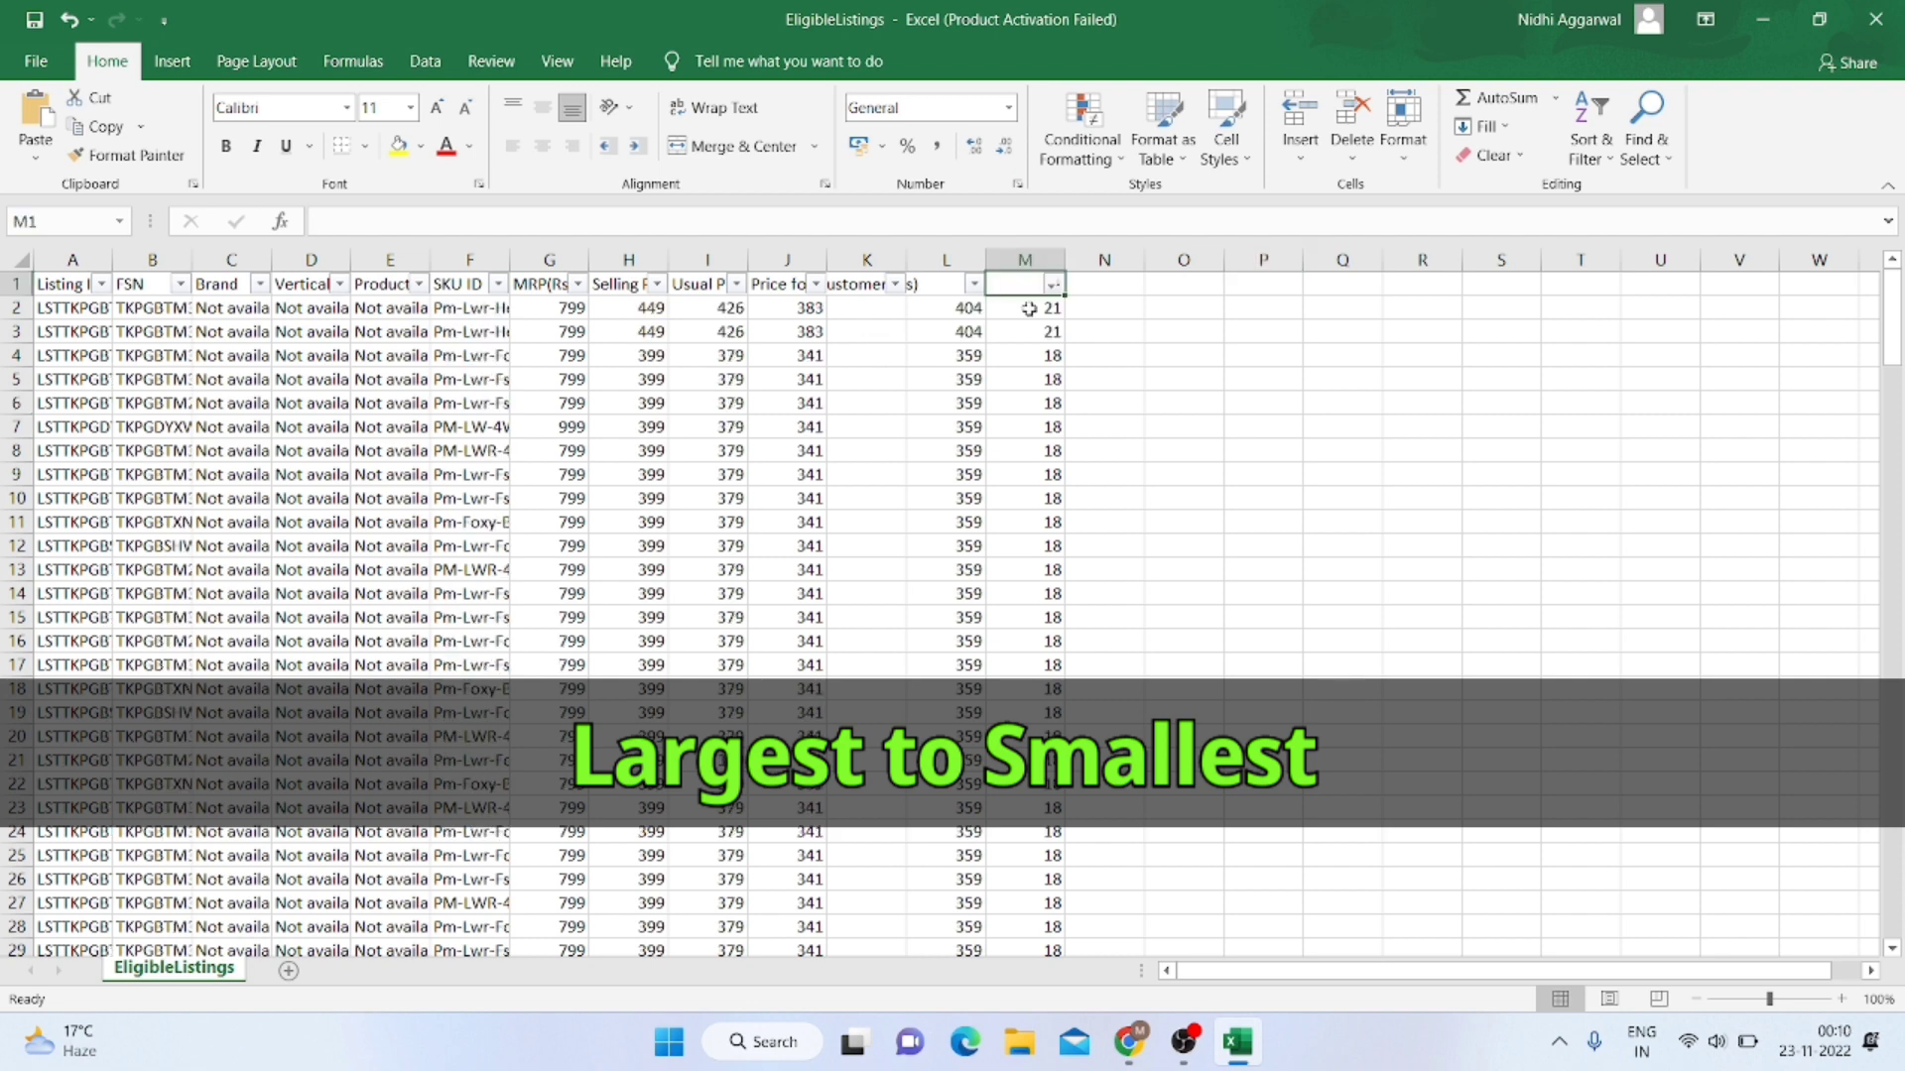
Step: Examine the sorted price differences down column M from row 2 to row 120
{"action": "key", "text": "Down"}
{"action": "key", "text": "Down"}
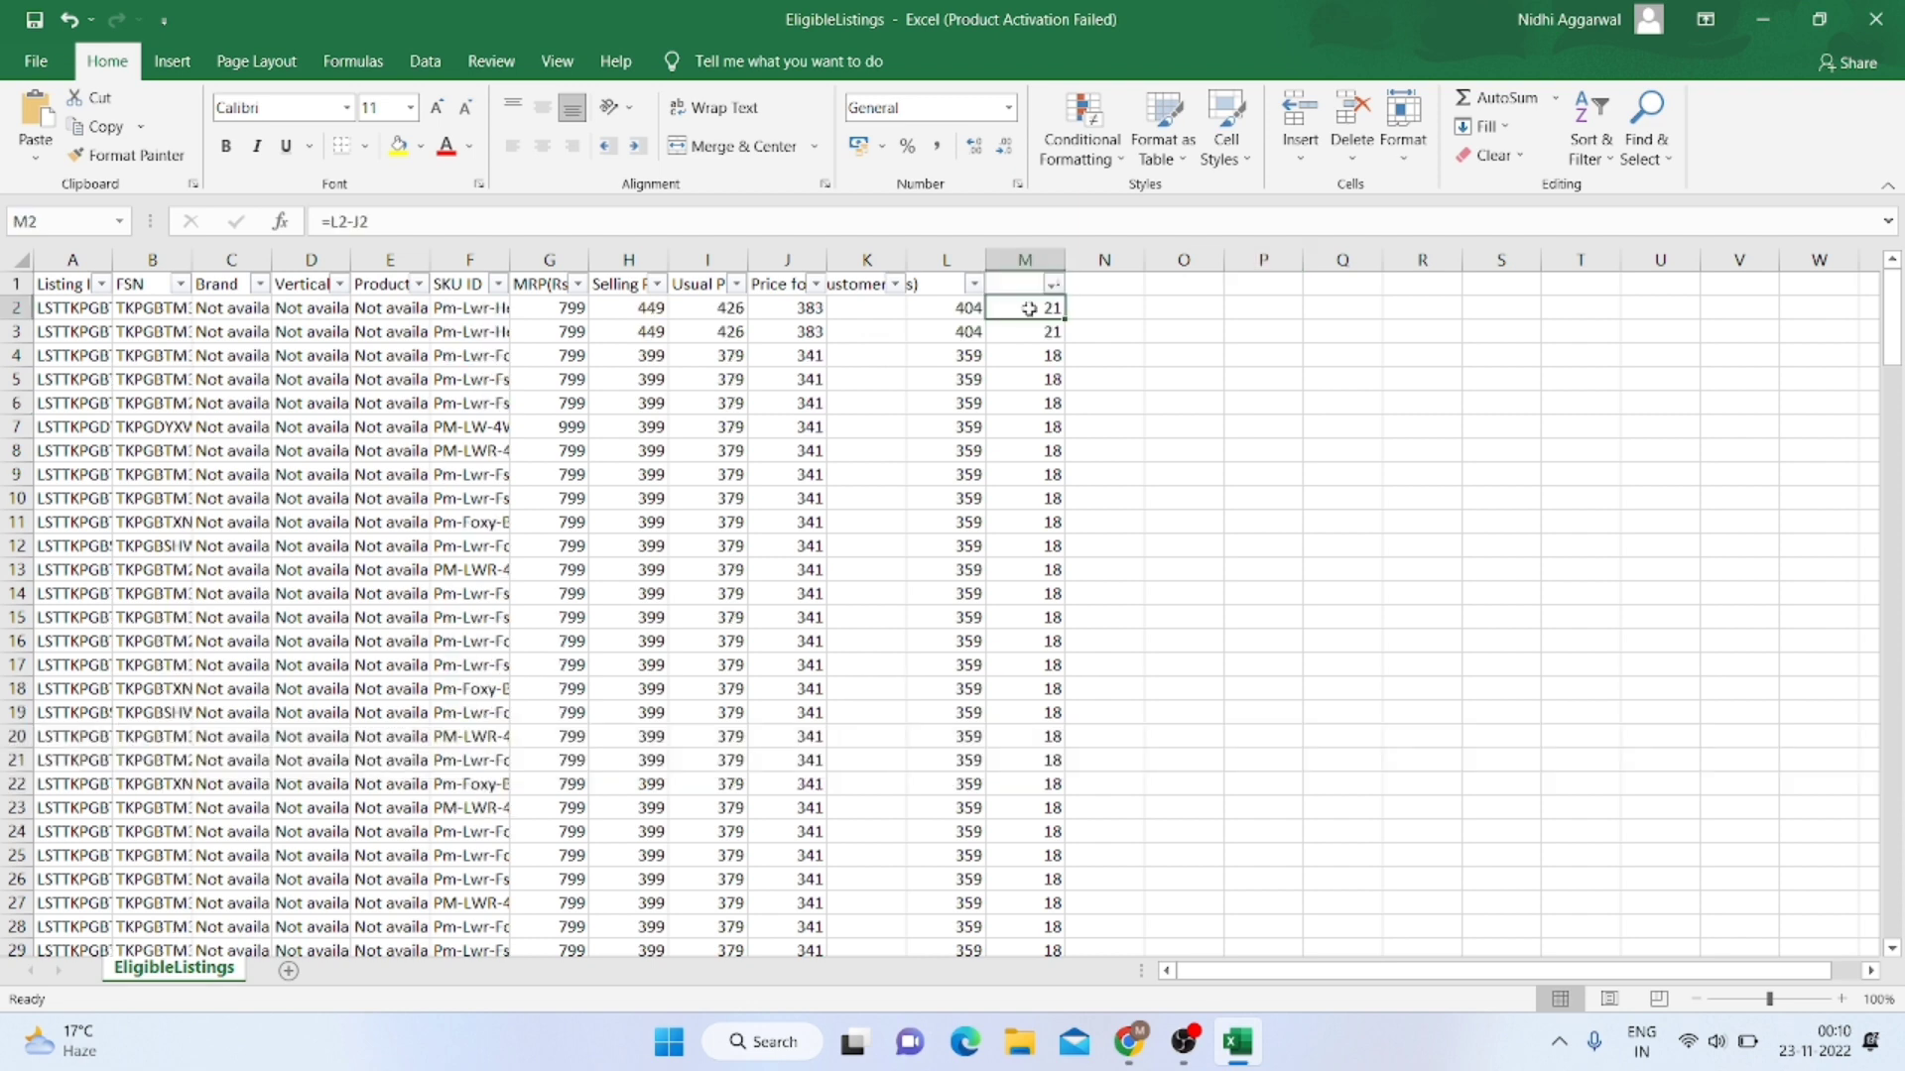
{"action": "key", "text": "Up"}
{"action": "key", "text": "Down"}
{"action": "key", "text": "Down"}
{"action": "key", "text": "Down"}
{"action": "key", "text": "Down"}
{"action": "key", "text": "Down"}
{"action": "key", "text": "Down"}
{"action": "key", "text": "Down"}
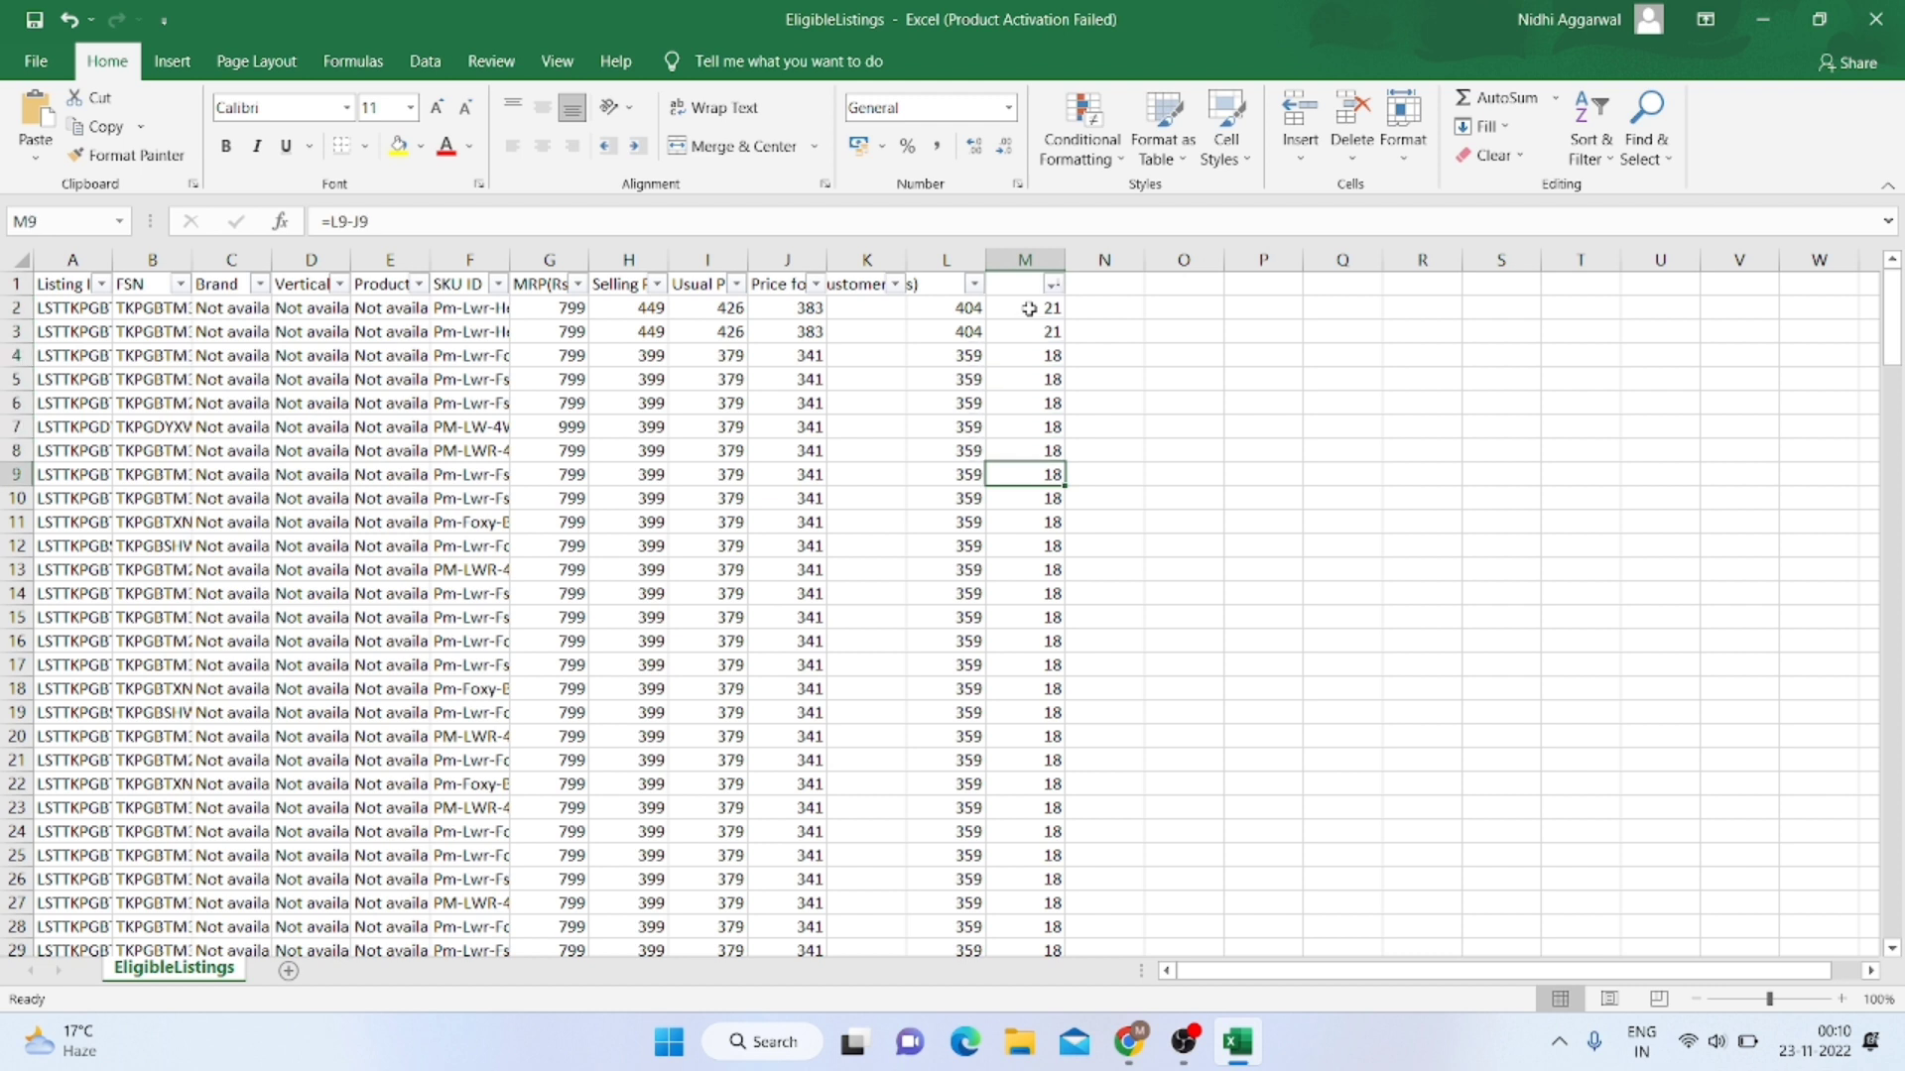
{"action": "key", "text": "Down"}
{"action": "key", "text": "Down"}
{"action": "key", "text": "Down"}
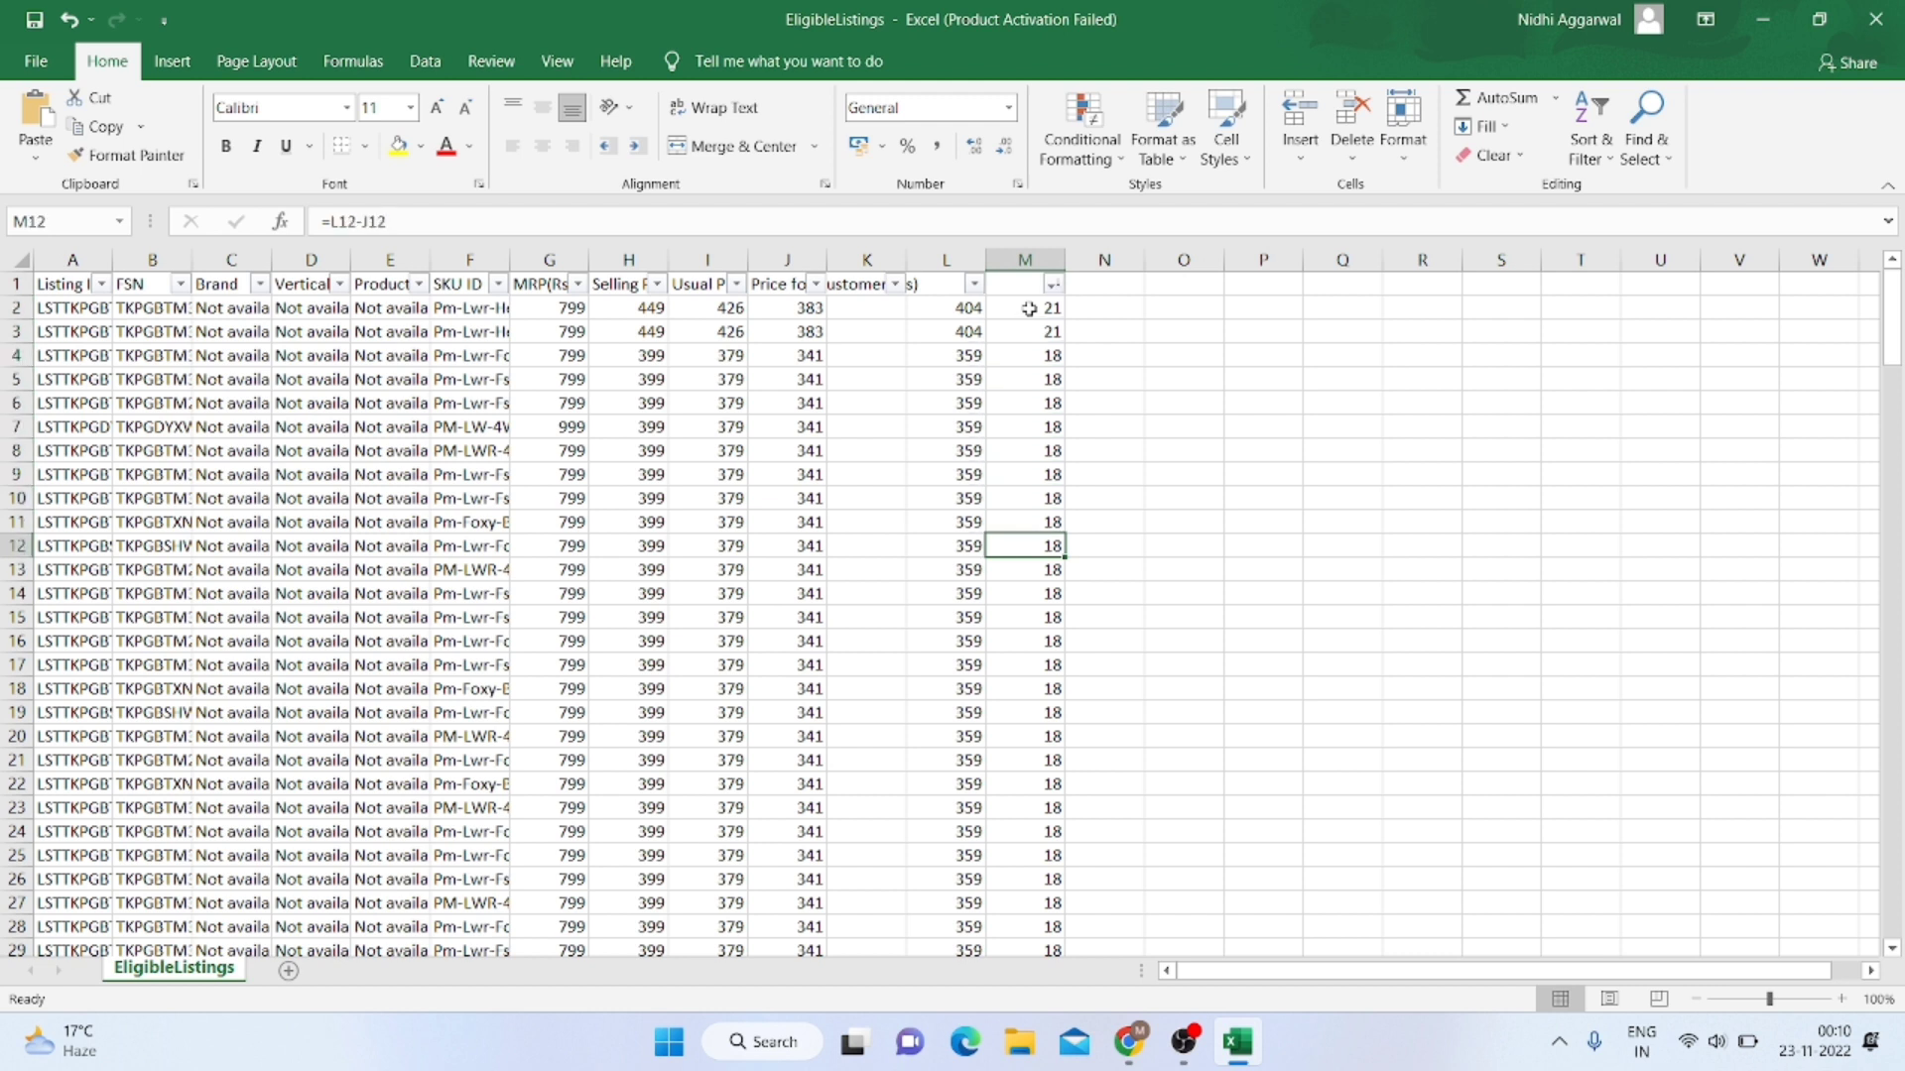
{"action": "key", "text": "Down"}
{"action": "key", "text": "Down"}
{"action": "key", "text": "Down"}
{"action": "key", "text": "Down"}
{"action": "key", "text": "Down"}
{"action": "key", "text": "Down"}
{"action": "key", "text": "Down"}
{"action": "key", "text": "Down"}
{"action": "key", "text": "Down"}
{"action": "key", "text": "Down"}
{"action": "key", "text": "Down"}
{"action": "key", "text": "Down"}
{"action": "key", "text": "Down"}
{"action": "key", "text": "Down"}
{"action": "key", "text": "Down"}
{"action": "key", "text": "Down"}
{"action": "key", "text": "Down"}
{"action": "key", "text": "Down"}
{"action": "key", "text": "Down"}
{"action": "key", "text": "Down"}
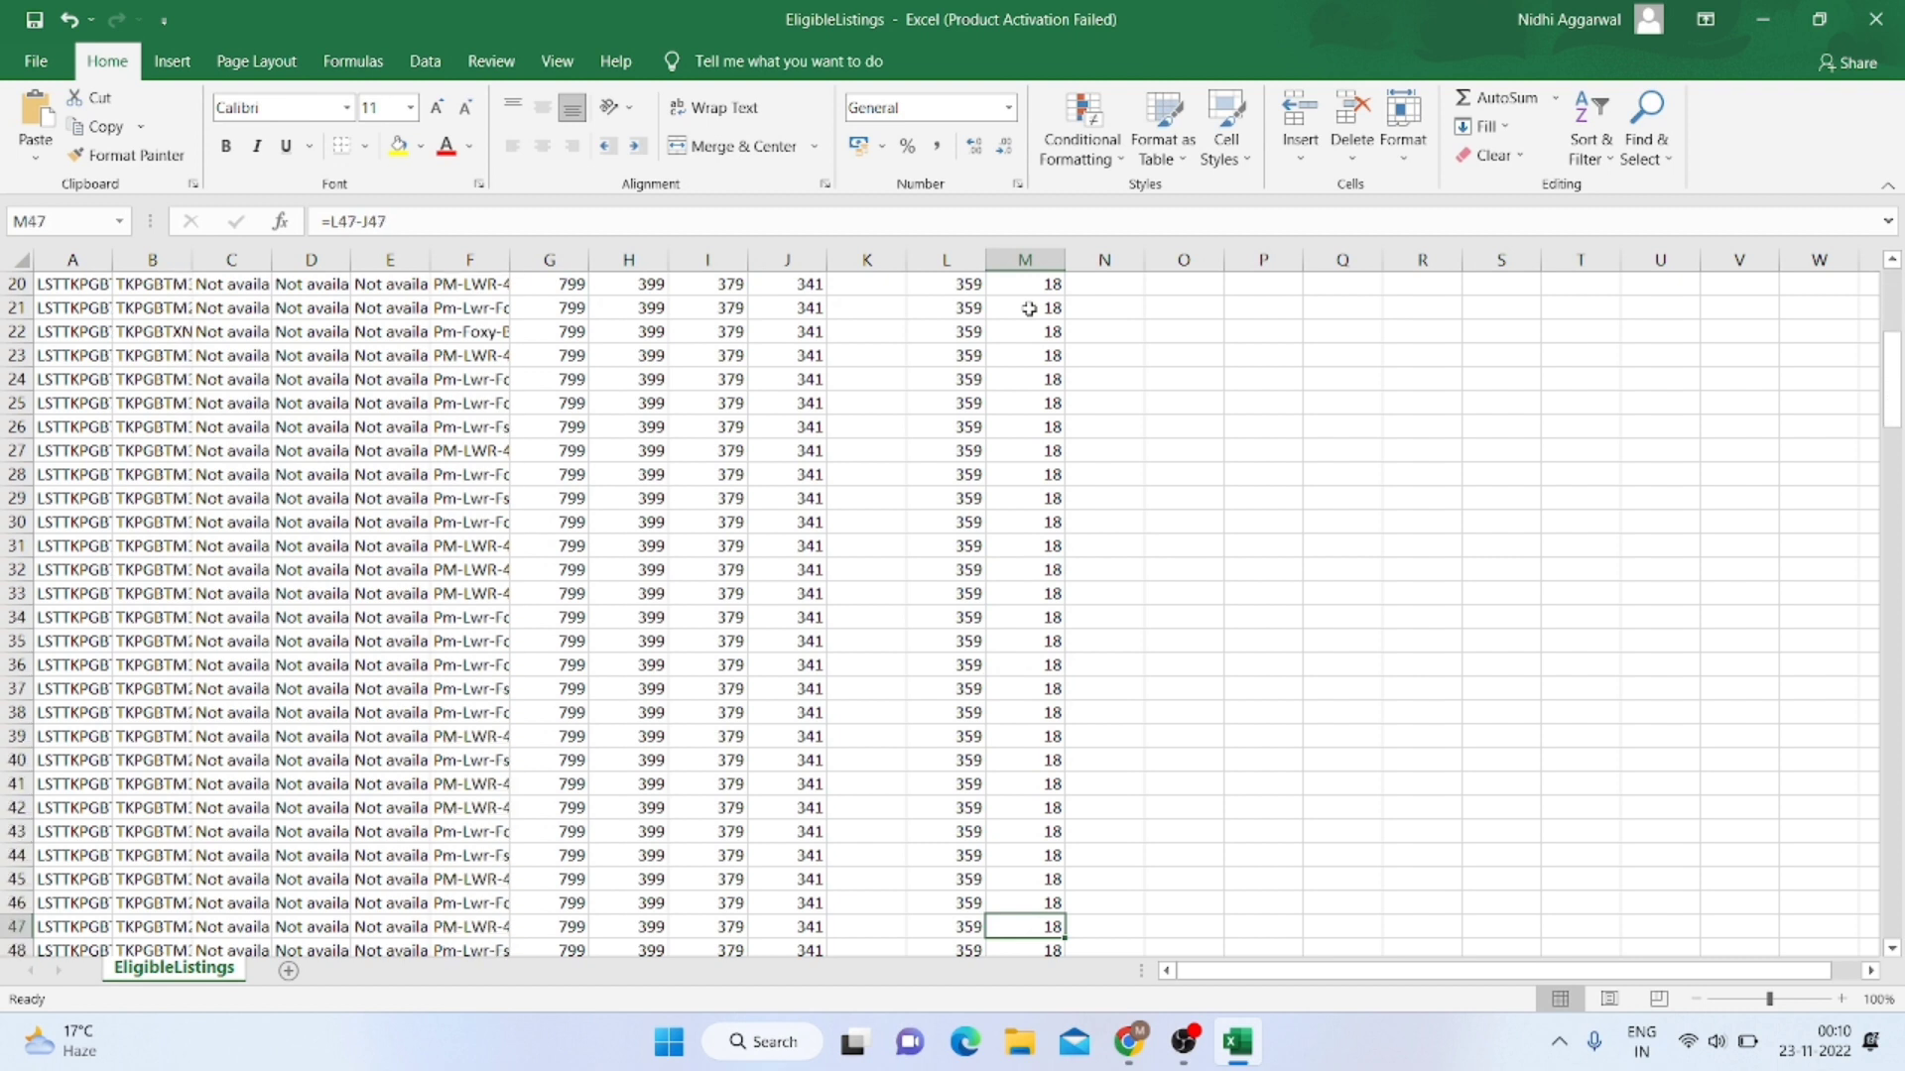
{"action": "key", "text": "Down"}
{"action": "key", "text": "Down"}
{"action": "key", "text": "Down"}
{"action": "key", "text": "Down"}
{"action": "key", "text": "Down"}
{"action": "key", "text": "Down"}
{"action": "key", "text": "Down"}
{"action": "key", "text": "Down"}
{"action": "key", "text": "Down"}
{"action": "key", "text": "Down"}
{"action": "key", "text": "Down"}
{"action": "key", "text": "Down"}
{"action": "key", "text": "Down"}
{"action": "key", "text": "Down"}
{"action": "key", "text": "Down"}
{"action": "key", "text": "Down"}
{"action": "key", "text": "Down"}
{"action": "key", "text": "Down"}
{"action": "key", "text": "Down"}
{"action": "key", "text": "Down"}
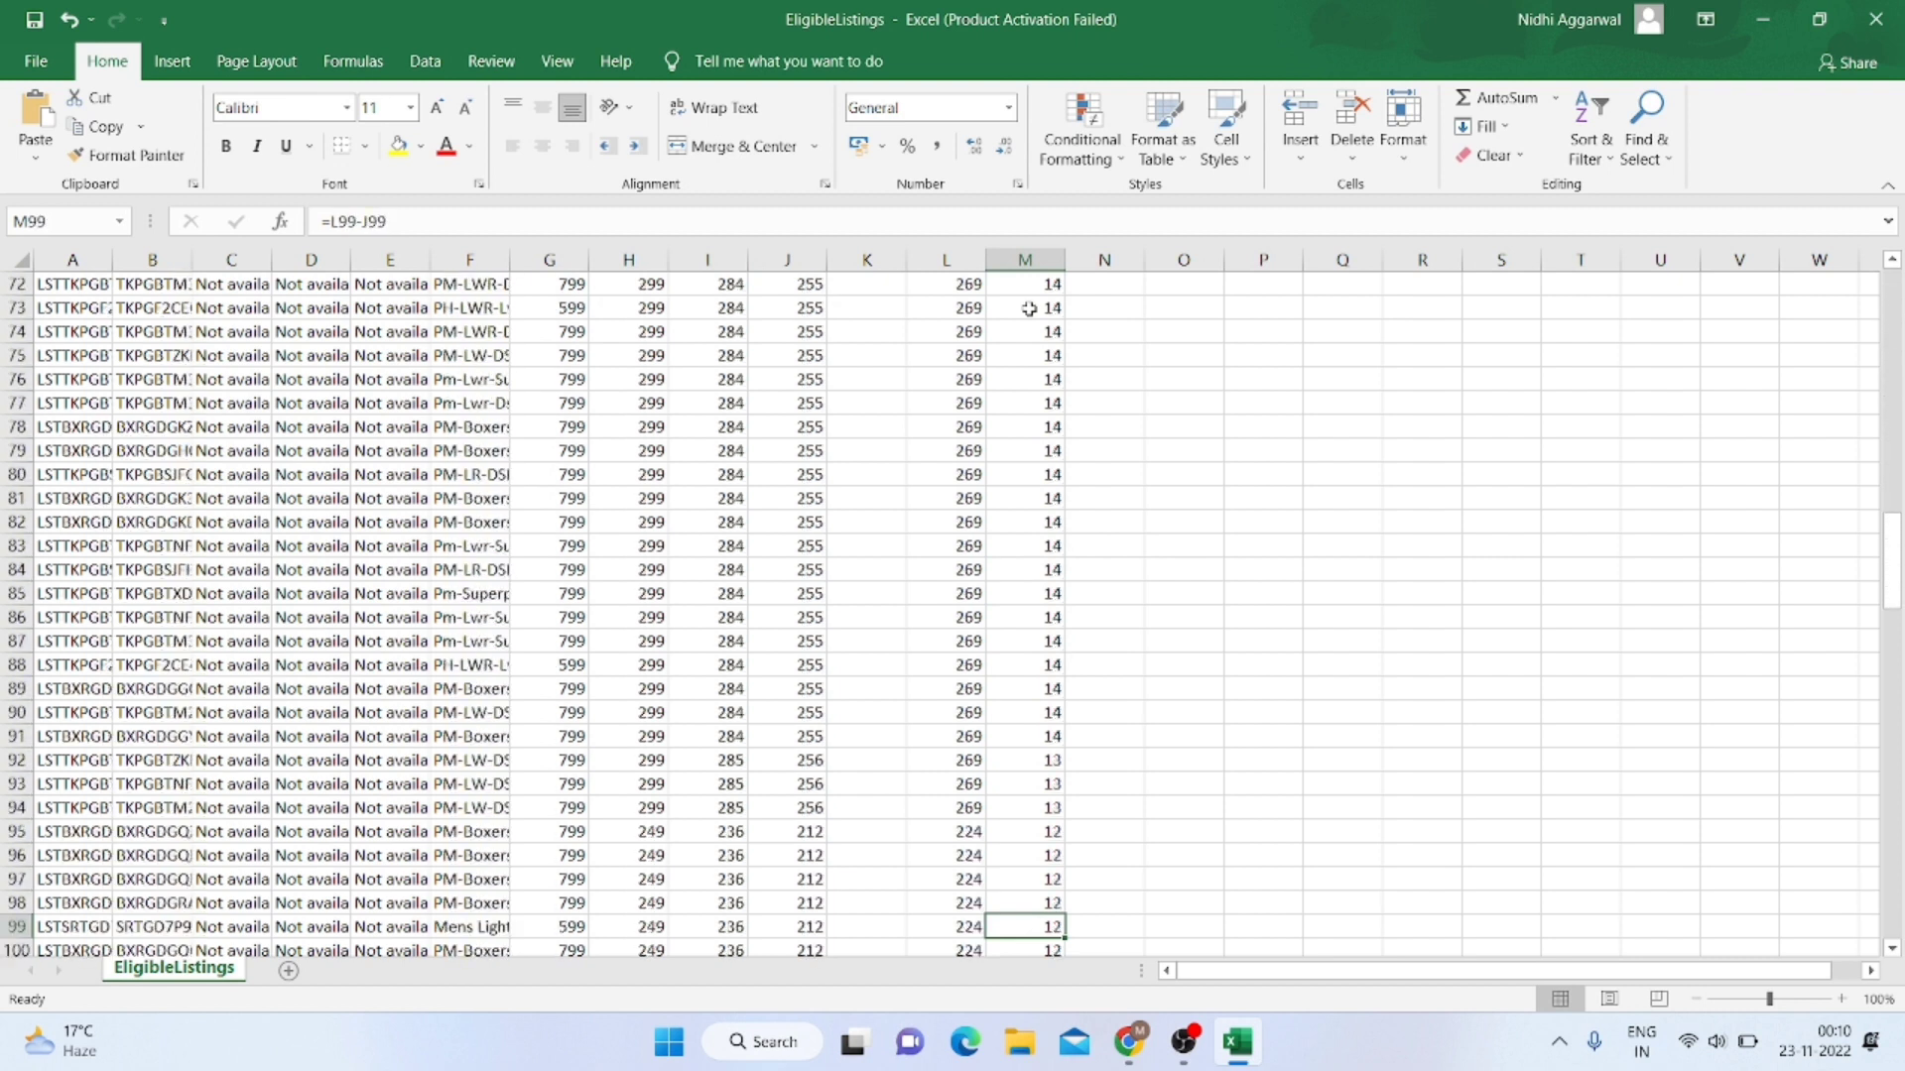
{"action": "key", "text": "Down"}
{"action": "key", "text": "Down"}
{"action": "key", "text": "Down"}
{"action": "key", "text": "Down"}
{"action": "key", "text": "Down"}
{"action": "key", "text": "Down"}
{"action": "key", "text": "Down"}
{"action": "key", "text": "Down"}
{"action": "key", "text": "Down"}
{"action": "key", "text": "Down"}
{"action": "key", "text": "Down"}
{"action": "key", "text": "Down"}
{"action": "key", "text": "Down"}
{"action": "key", "text": "Down"}
{"action": "key", "text": "Down"}
{"action": "key", "text": "Down"}
{"action": "key", "text": "Down"}
{"action": "key", "text": "Down"}
{"action": "key", "text": "Down"}
{"action": "key", "text": "Down"}
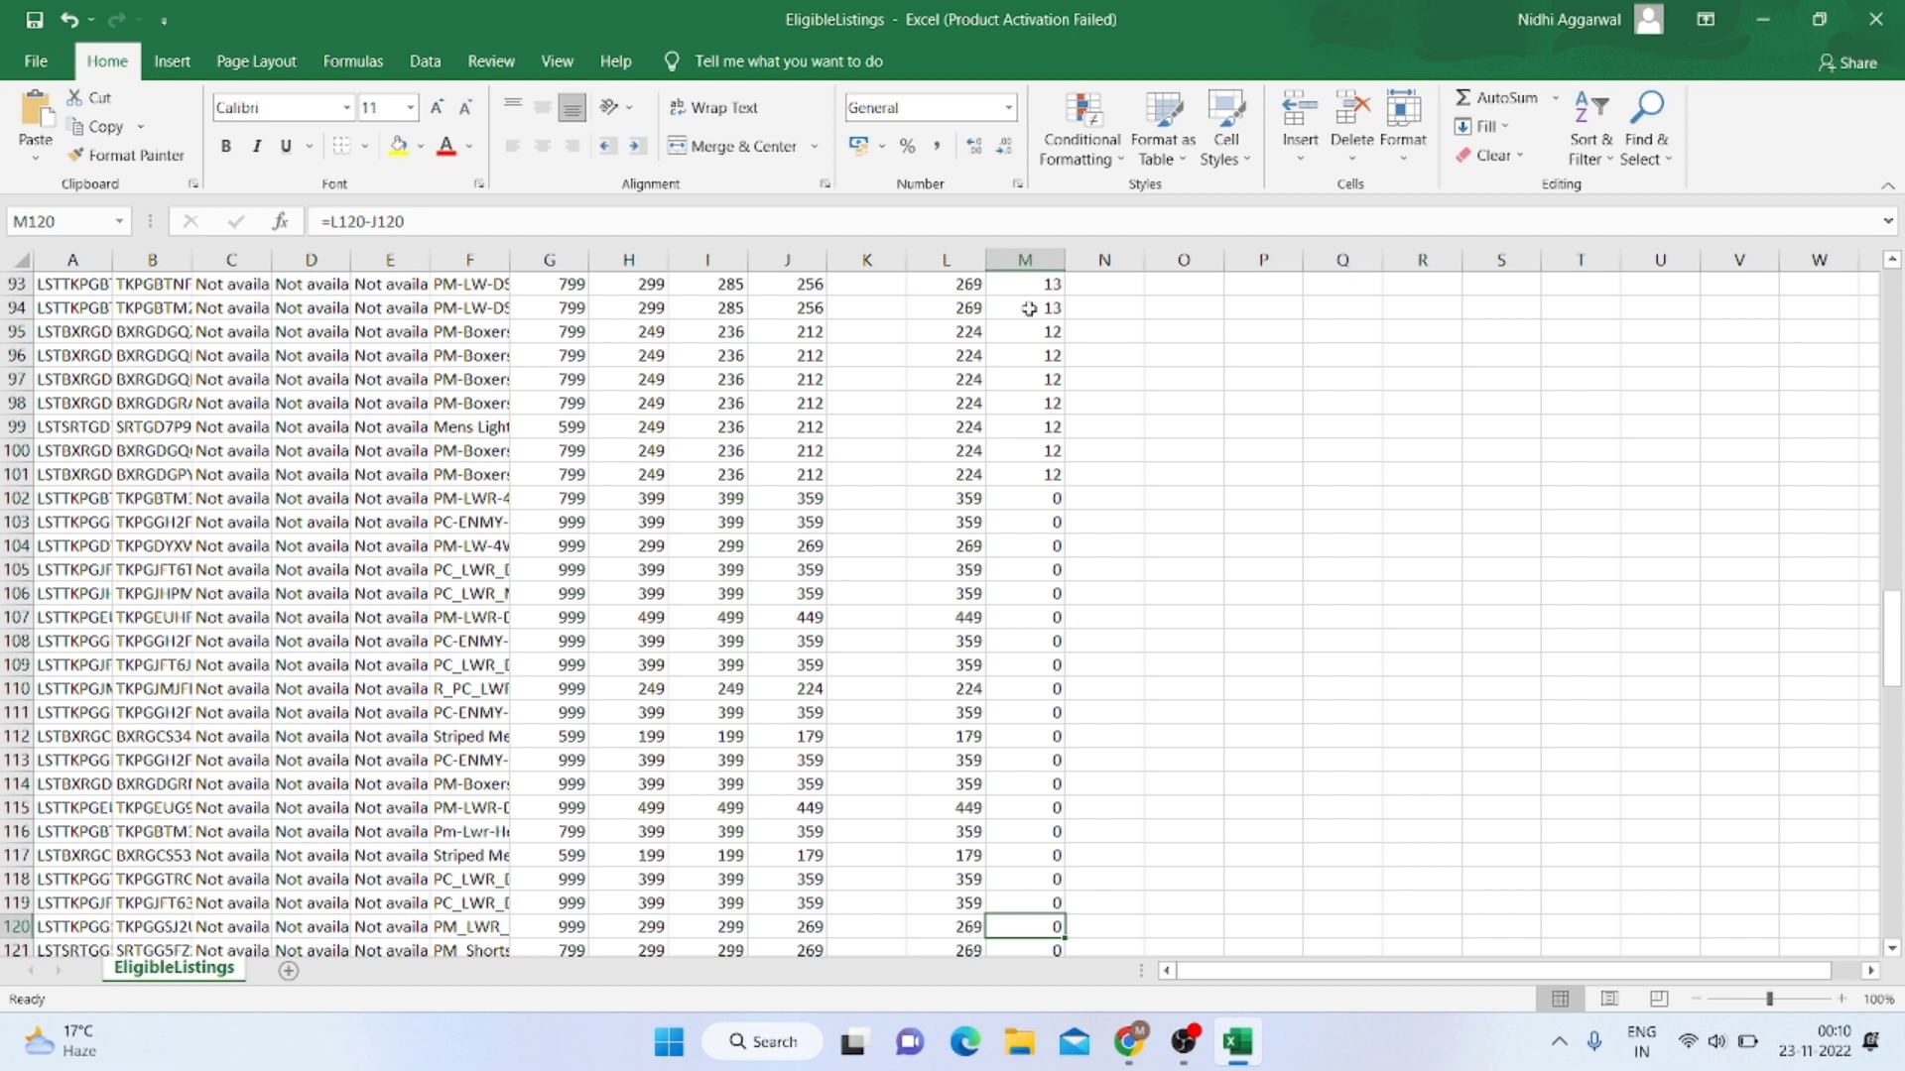
Step: Go back up to row 91 and compare the column M differences between rows 91 and 105
{"action": "key", "text": "Up"}
{"action": "key", "text": "Up"}
{"action": "key", "text": "Up"}
{"action": "key", "text": "Up"}
{"action": "key", "text": "Up"}
{"action": "key", "text": "Up"}
{"action": "key", "text": "Up"}
{"action": "key", "text": "Up"}
{"action": "key", "text": "Up"}
{"action": "key", "text": "Up"}
{"action": "key", "text": "Up"}
{"action": "key", "text": "Up"}
{"action": "key", "text": "Up"}
{"action": "key", "text": "Up"}
{"action": "key", "text": "Up"}
{"action": "key", "text": "Up"}
{"action": "key", "text": "Up"}
{"action": "key", "text": "Up"}
{"action": "key", "text": "Up"}
{"action": "key", "text": "Up"}
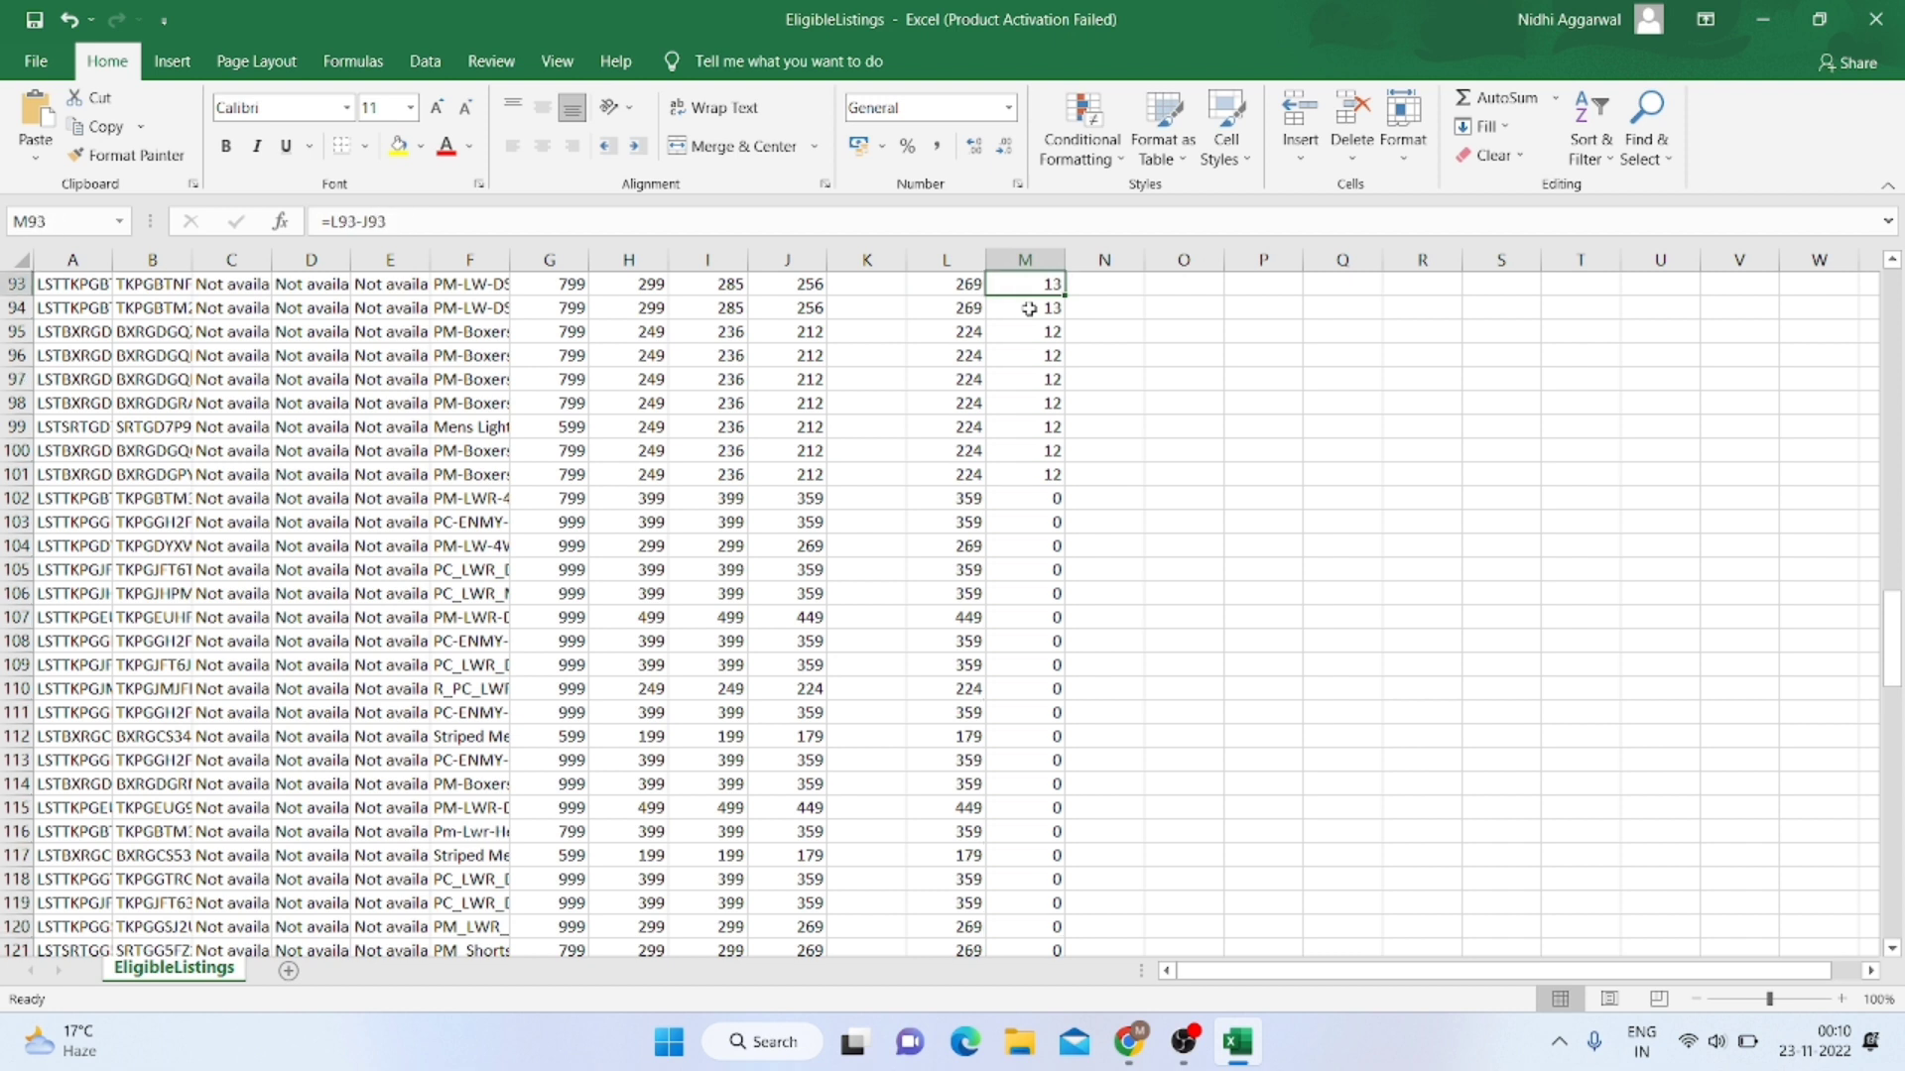
{"action": "key", "text": "Up"}
{"action": "key", "text": "Up"}
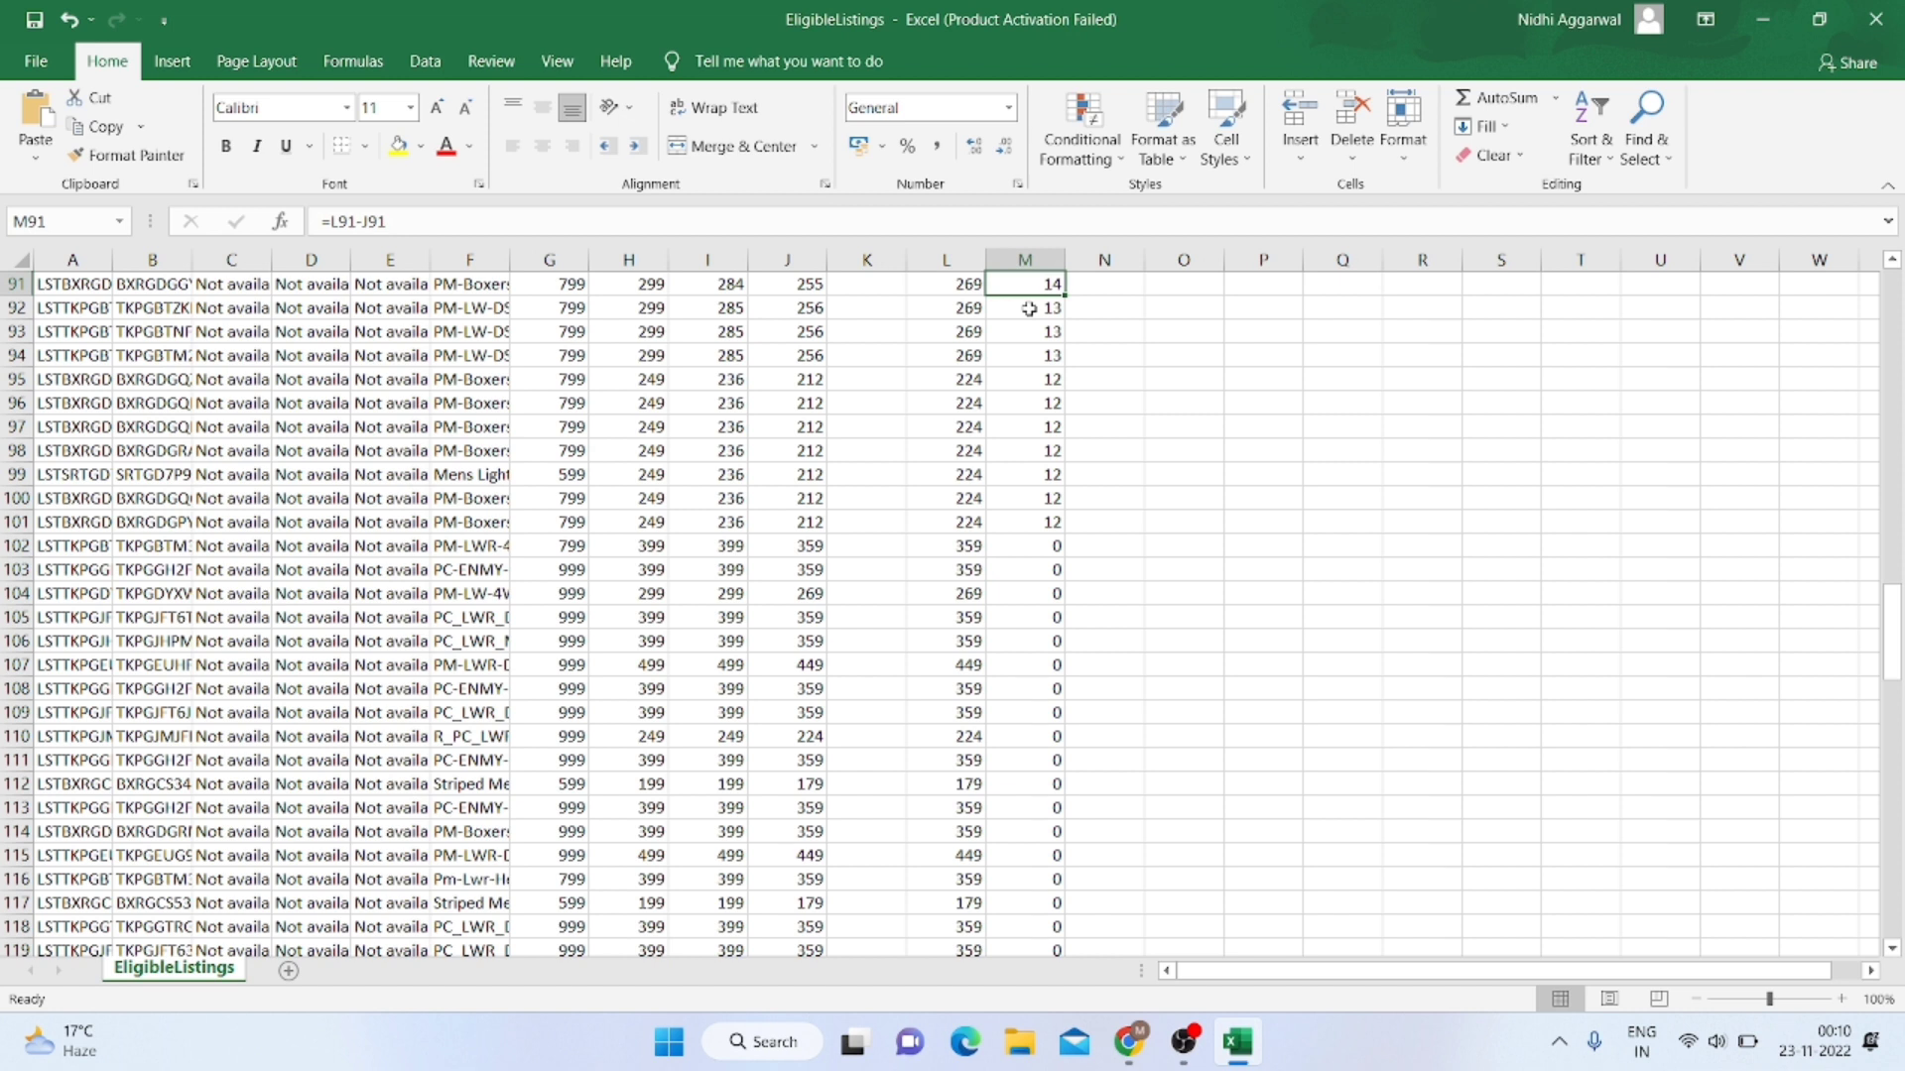
{"action": "key", "text": "Down"}
{"action": "key", "text": "Down"}
{"action": "key", "text": "Down"}
{"action": "key", "text": "Down"}
{"action": "key", "text": "Down"}
{"action": "key", "text": "Down"}
{"action": "key", "text": "Down"}
{"action": "key", "text": "Down"}
{"action": "key", "text": "Down"}
{"action": "key", "text": "Down"}
{"action": "key", "text": "Down"}
{"action": "key", "text": "Down"}
{"action": "key", "text": "Down"}
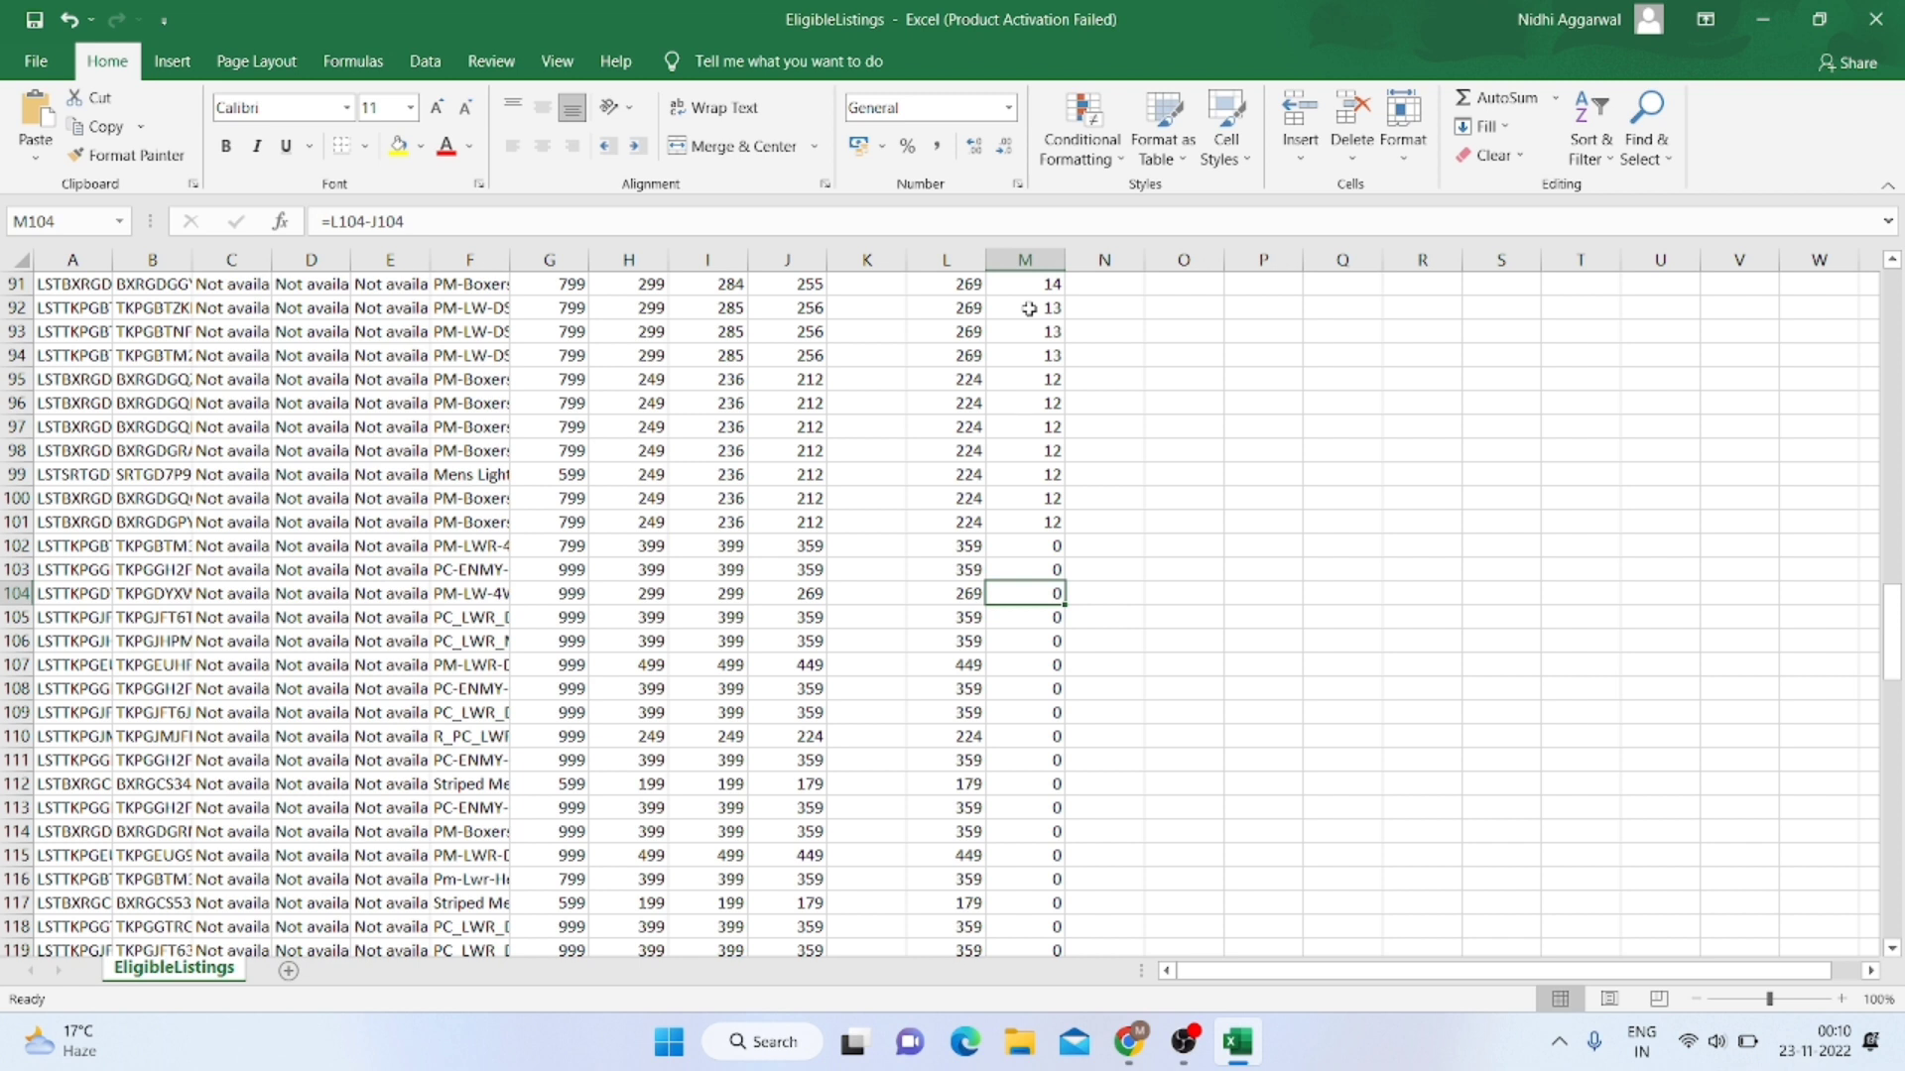
{"action": "key", "text": "Down"}
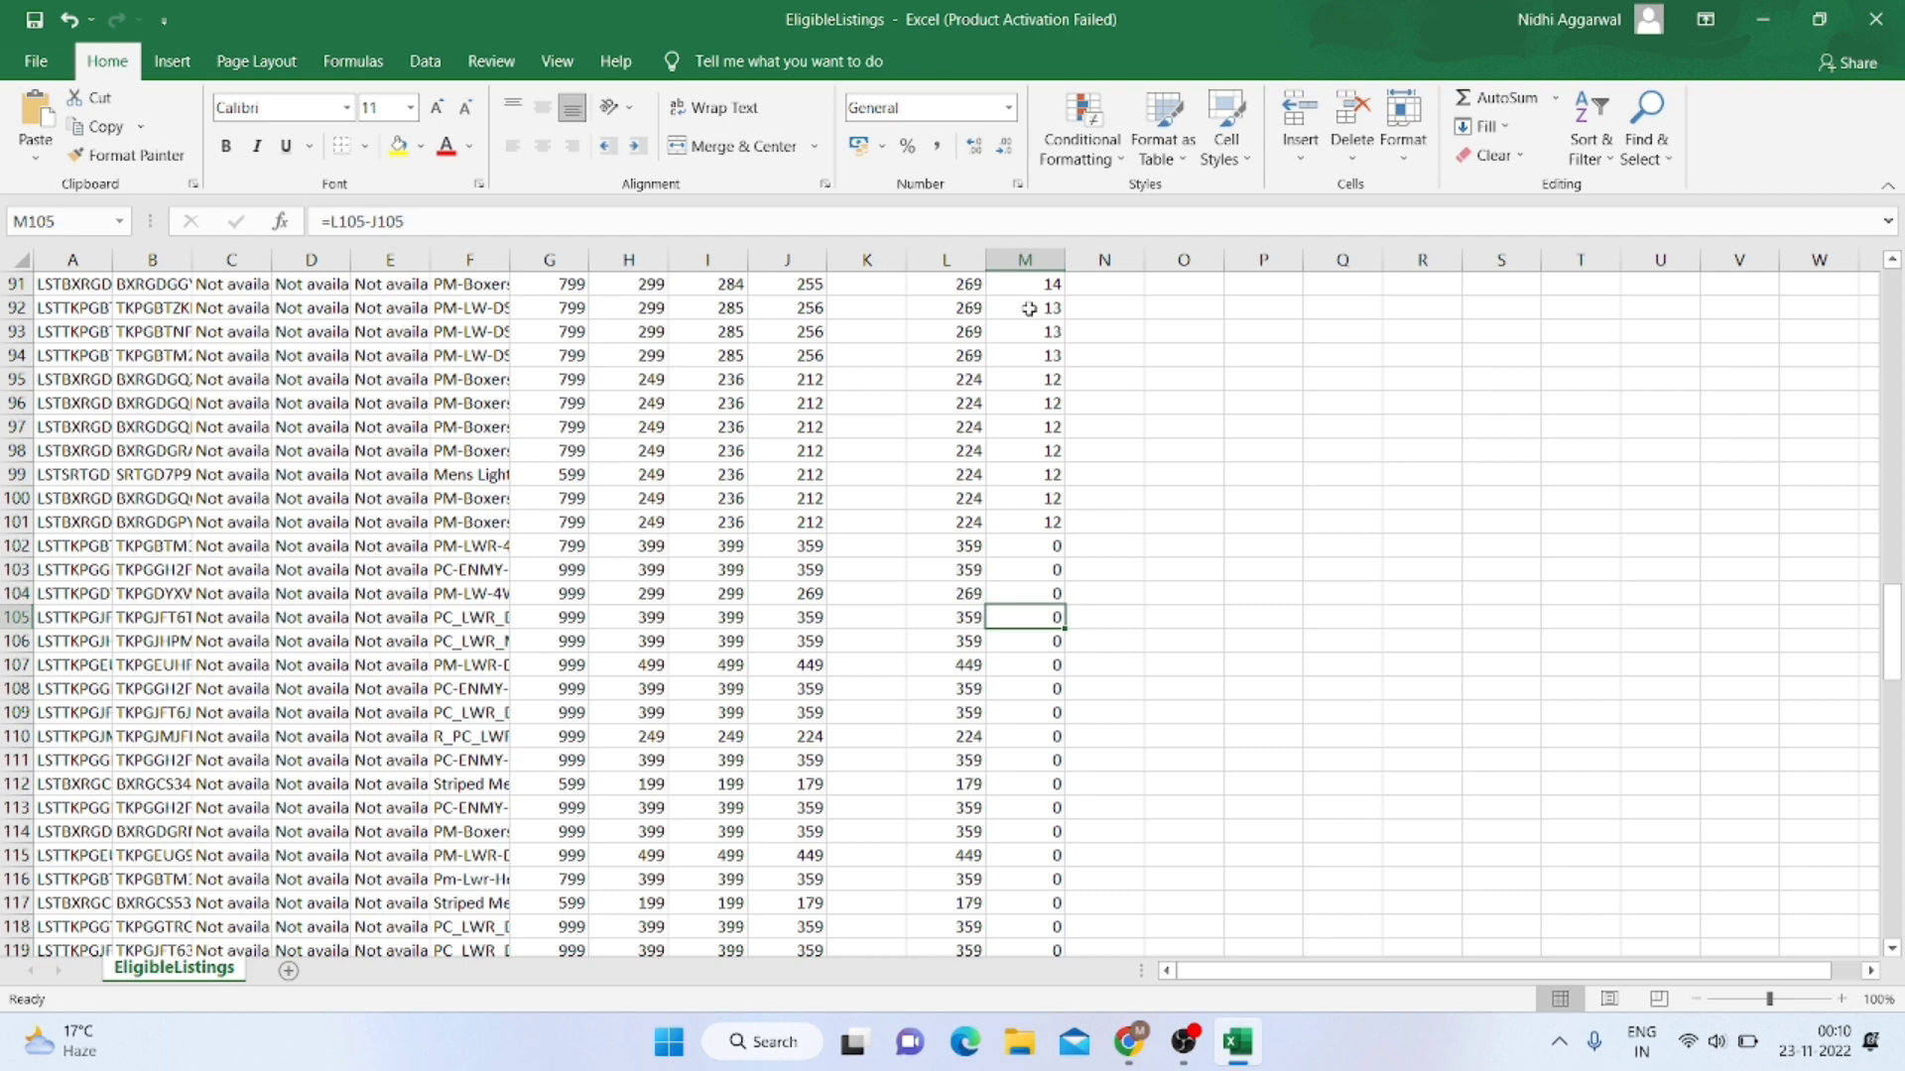
Step: Check the remaining column M differences from row 105 down to row 155
{"action": "key", "text": "Down"}
{"action": "key", "text": "Down"}
{"action": "key", "text": "Down"}
{"action": "key", "text": "Down"}
{"action": "key", "text": "Down"}
{"action": "key", "text": "Down"}
{"action": "key", "text": "Down"}
{"action": "key", "text": "Down"}
{"action": "key", "text": "Down"}
{"action": "key", "text": "Down"}
{"action": "key", "text": "Down"}
{"action": "key", "text": "Down"}
{"action": "key", "text": "Down"}
{"action": "key", "text": "Down"}
{"action": "key", "text": "Down"}
{"action": "key", "text": "Down"}
{"action": "key", "text": "Down"}
{"action": "key", "text": "Down"}
{"action": "key", "text": "Down"}
{"action": "key", "text": "Down"}
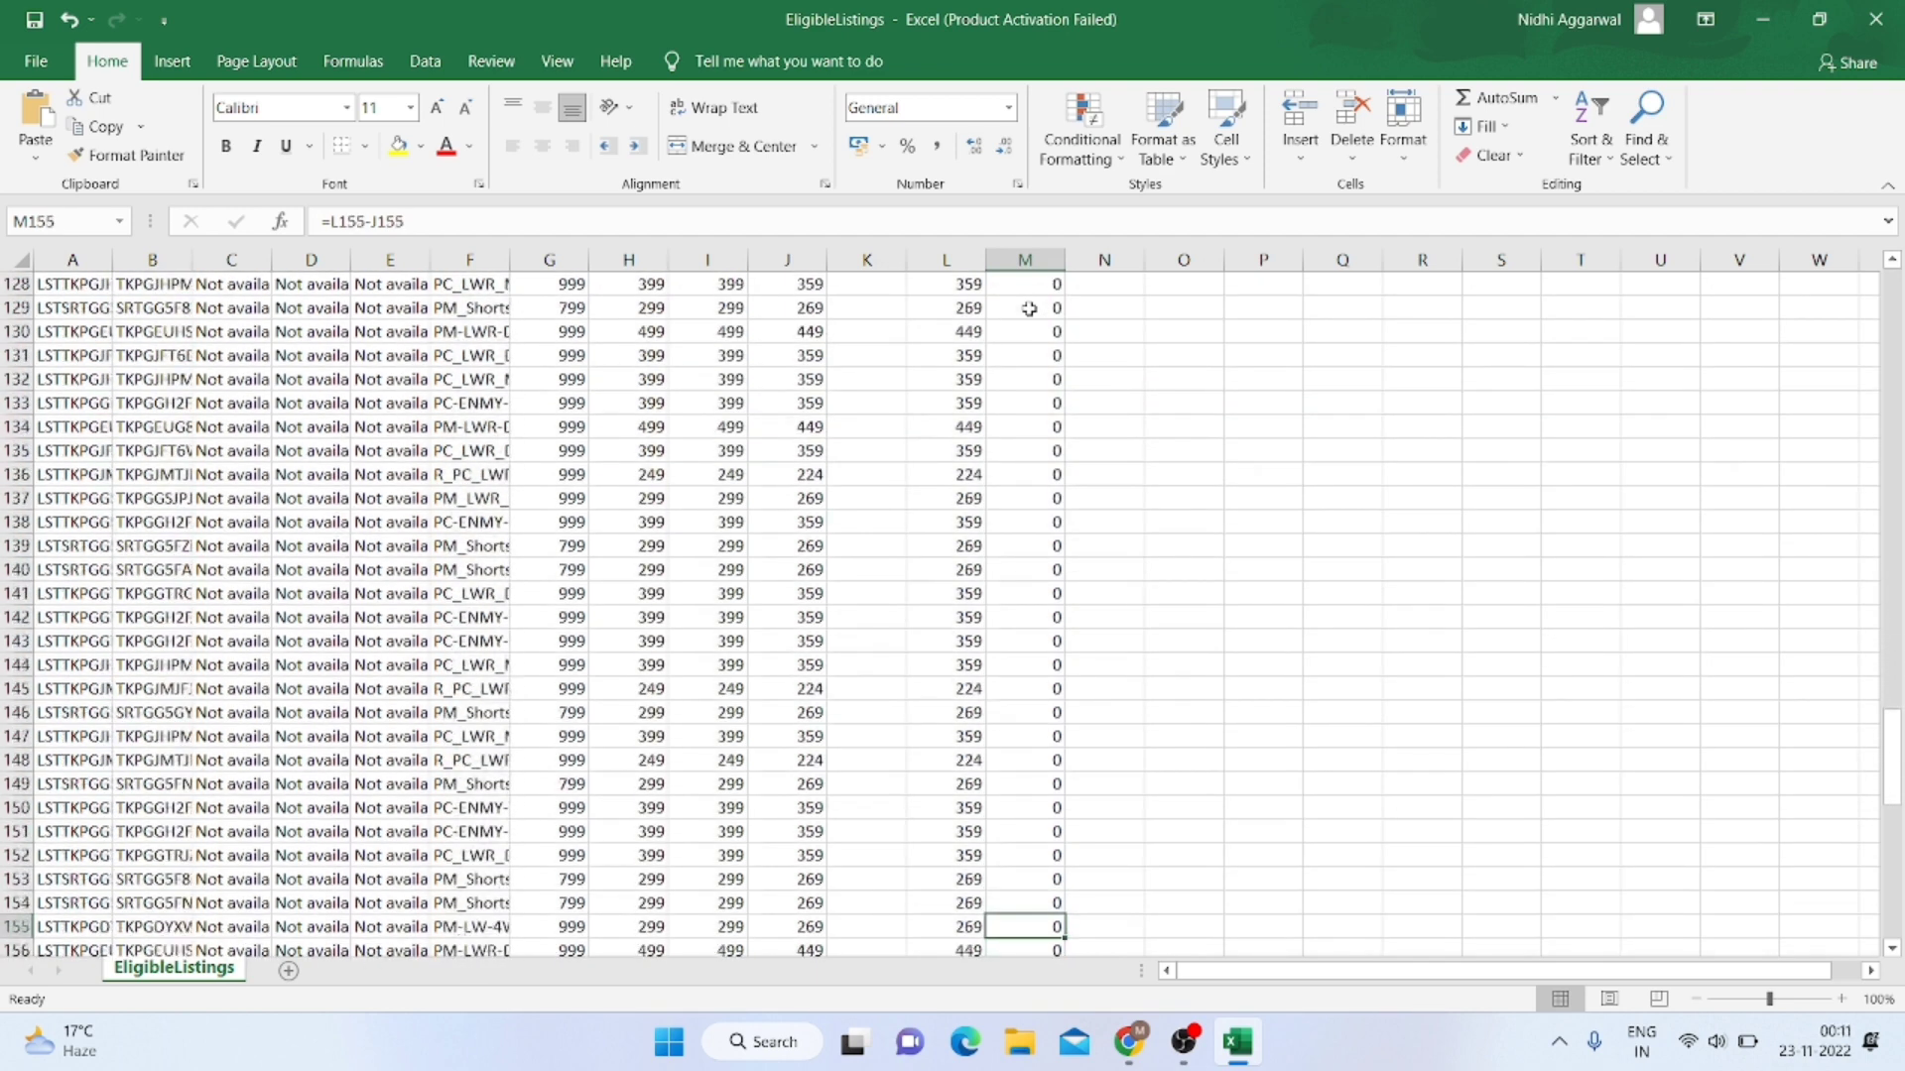
Step: Check the remaining column M price differences from row 155 down past the last listing in row 191
{"action": "key", "text": "Down"}
{"action": "key", "text": "Down"}
{"action": "key", "text": "Down"}
{"action": "key", "text": "Down"}
{"action": "key", "text": "Down"}
{"action": "key", "text": "Down"}
{"action": "key", "text": "Down"}
{"action": "key", "text": "Down"}
{"action": "key", "text": "Down"}
{"action": "key", "text": "Down"}
{"action": "key", "text": "Down"}
{"action": "key", "text": "Down"}
{"action": "key", "text": "Down"}
{"action": "key", "text": "Down"}
{"action": "key", "text": "Down"}
{"action": "key", "text": "Down"}
{"action": "key", "text": "Down"}
{"action": "key", "text": "Down"}
{"action": "key", "text": "Down"}
{"action": "key", "text": "Down"}
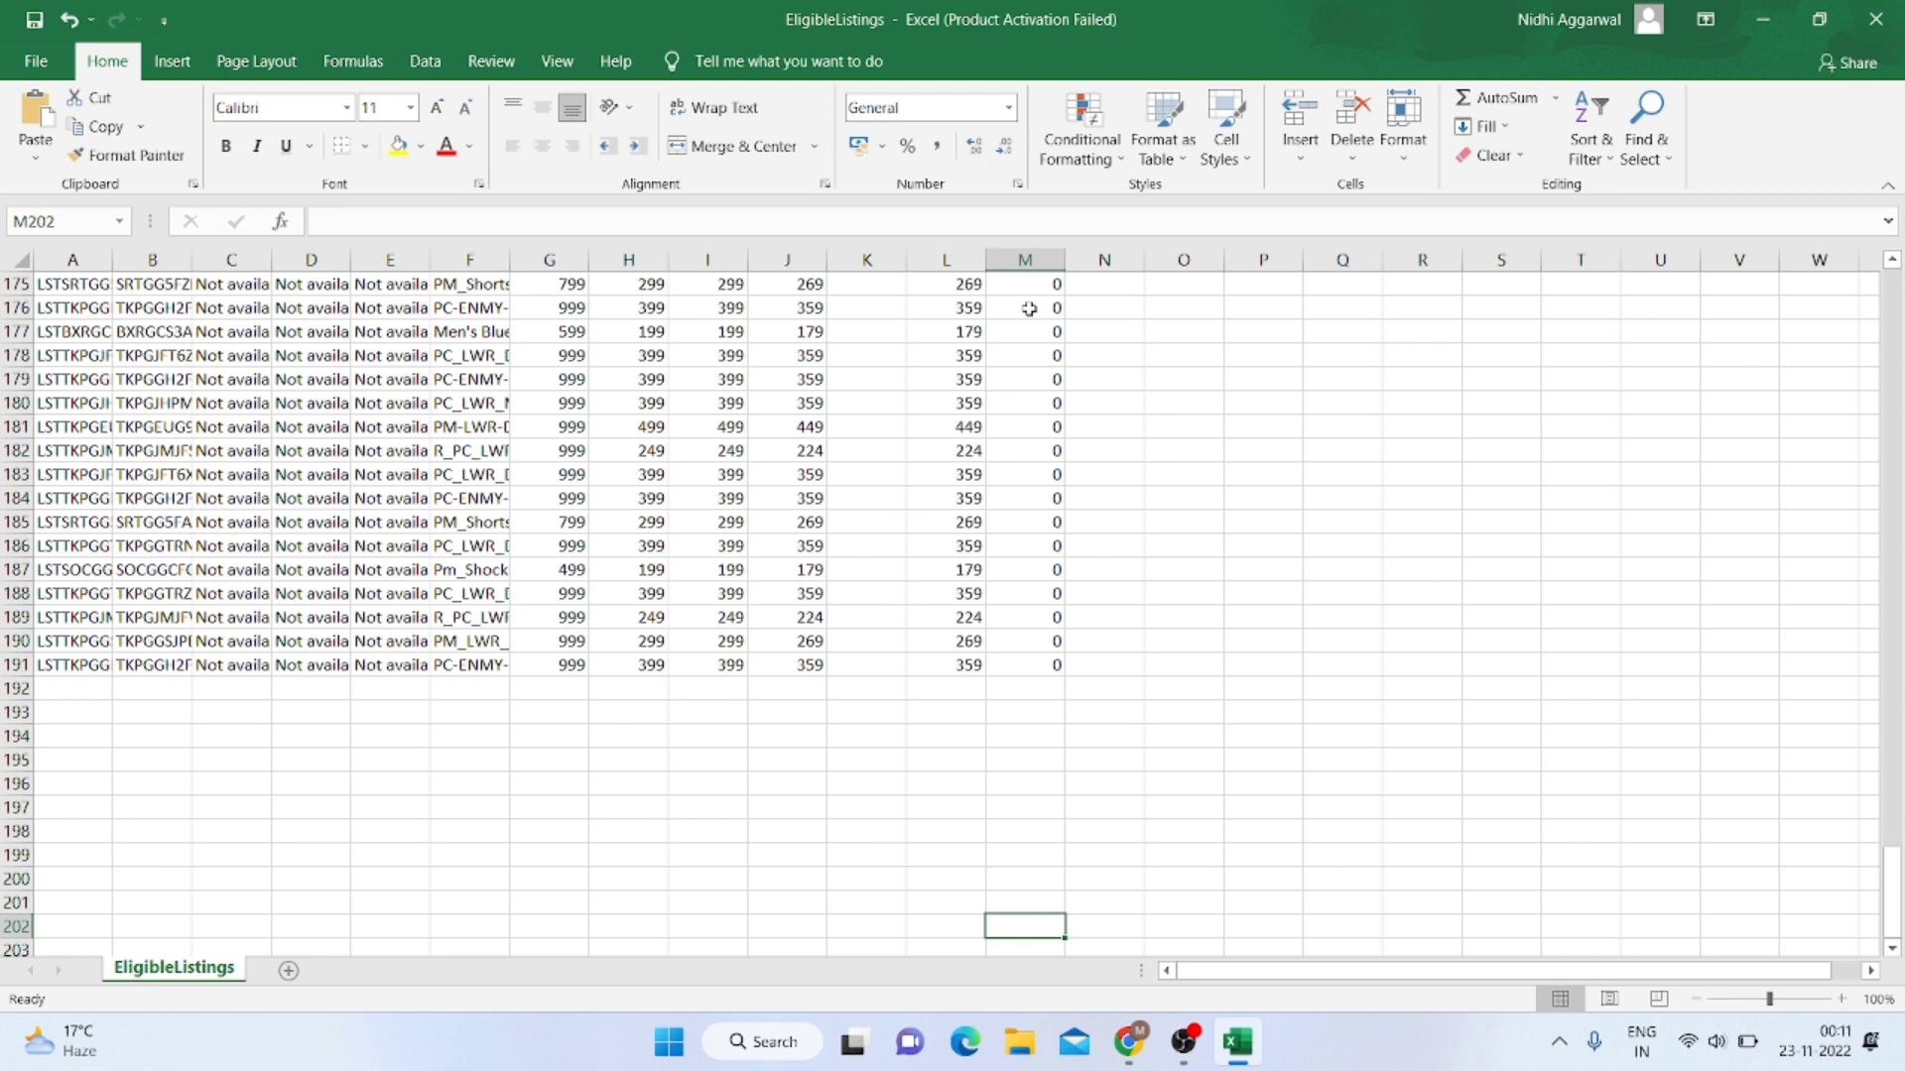
Step: Review the column M price differences upward from below the last listing to the header row
{"action": "key", "text": "Up"}
{"action": "key", "text": "Up"}
{"action": "key", "text": "Up"}
{"action": "key", "text": "Up"}
{"action": "key", "text": "Up"}
{"action": "key", "text": "Up"}
{"action": "key", "text": "Up"}
{"action": "key", "text": "Up"}
{"action": "key", "text": "Up"}
{"action": "key", "text": "Up"}
{"action": "key", "text": "Up"}
{"action": "key", "text": "Up"}
{"action": "key", "text": "Up"}
{"action": "key", "text": "Up"}
{"action": "key", "text": "Up"}
{"action": "key", "text": "Up"}
{"action": "key", "text": "Up"}
{"action": "key", "text": "Up"}
{"action": "key", "text": "Up"}
{"action": "key", "text": "Up"}
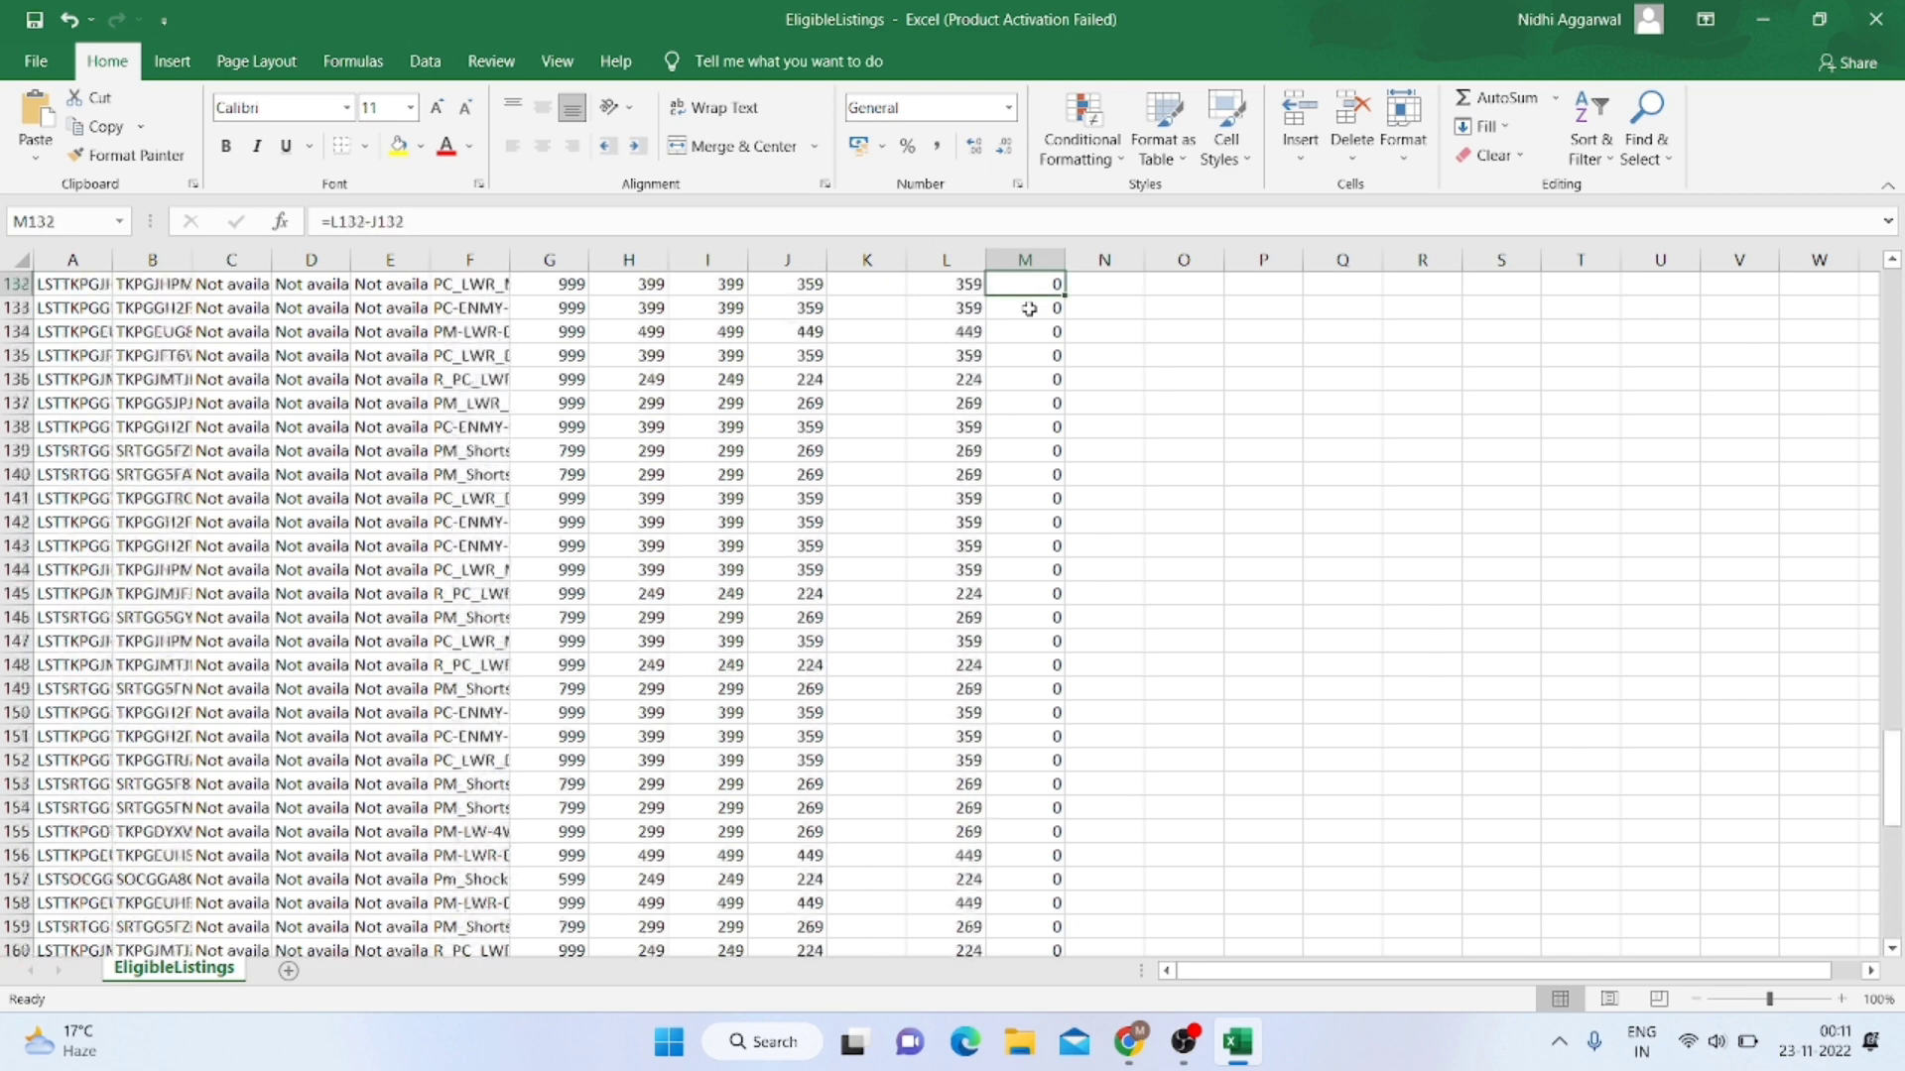
{"action": "key", "text": "Up"}
{"action": "key", "text": "Up"}
{"action": "key", "text": "Up"}
{"action": "key", "text": "Up"}
{"action": "key", "text": "Up"}
{"action": "key", "text": "Up"}
{"action": "key", "text": "Up"}
{"action": "key", "text": "Up"}
{"action": "key", "text": "Up"}
{"action": "key", "text": "Up"}
{"action": "key", "text": "Up"}
{"action": "key", "text": "Up"}
{"action": "key", "text": "Up"}
{"action": "key", "text": "Up"}
{"action": "key", "text": "Up"}
{"action": "key", "text": "Up"}
{"action": "key", "text": "Up"}
{"action": "key", "text": "Up"}
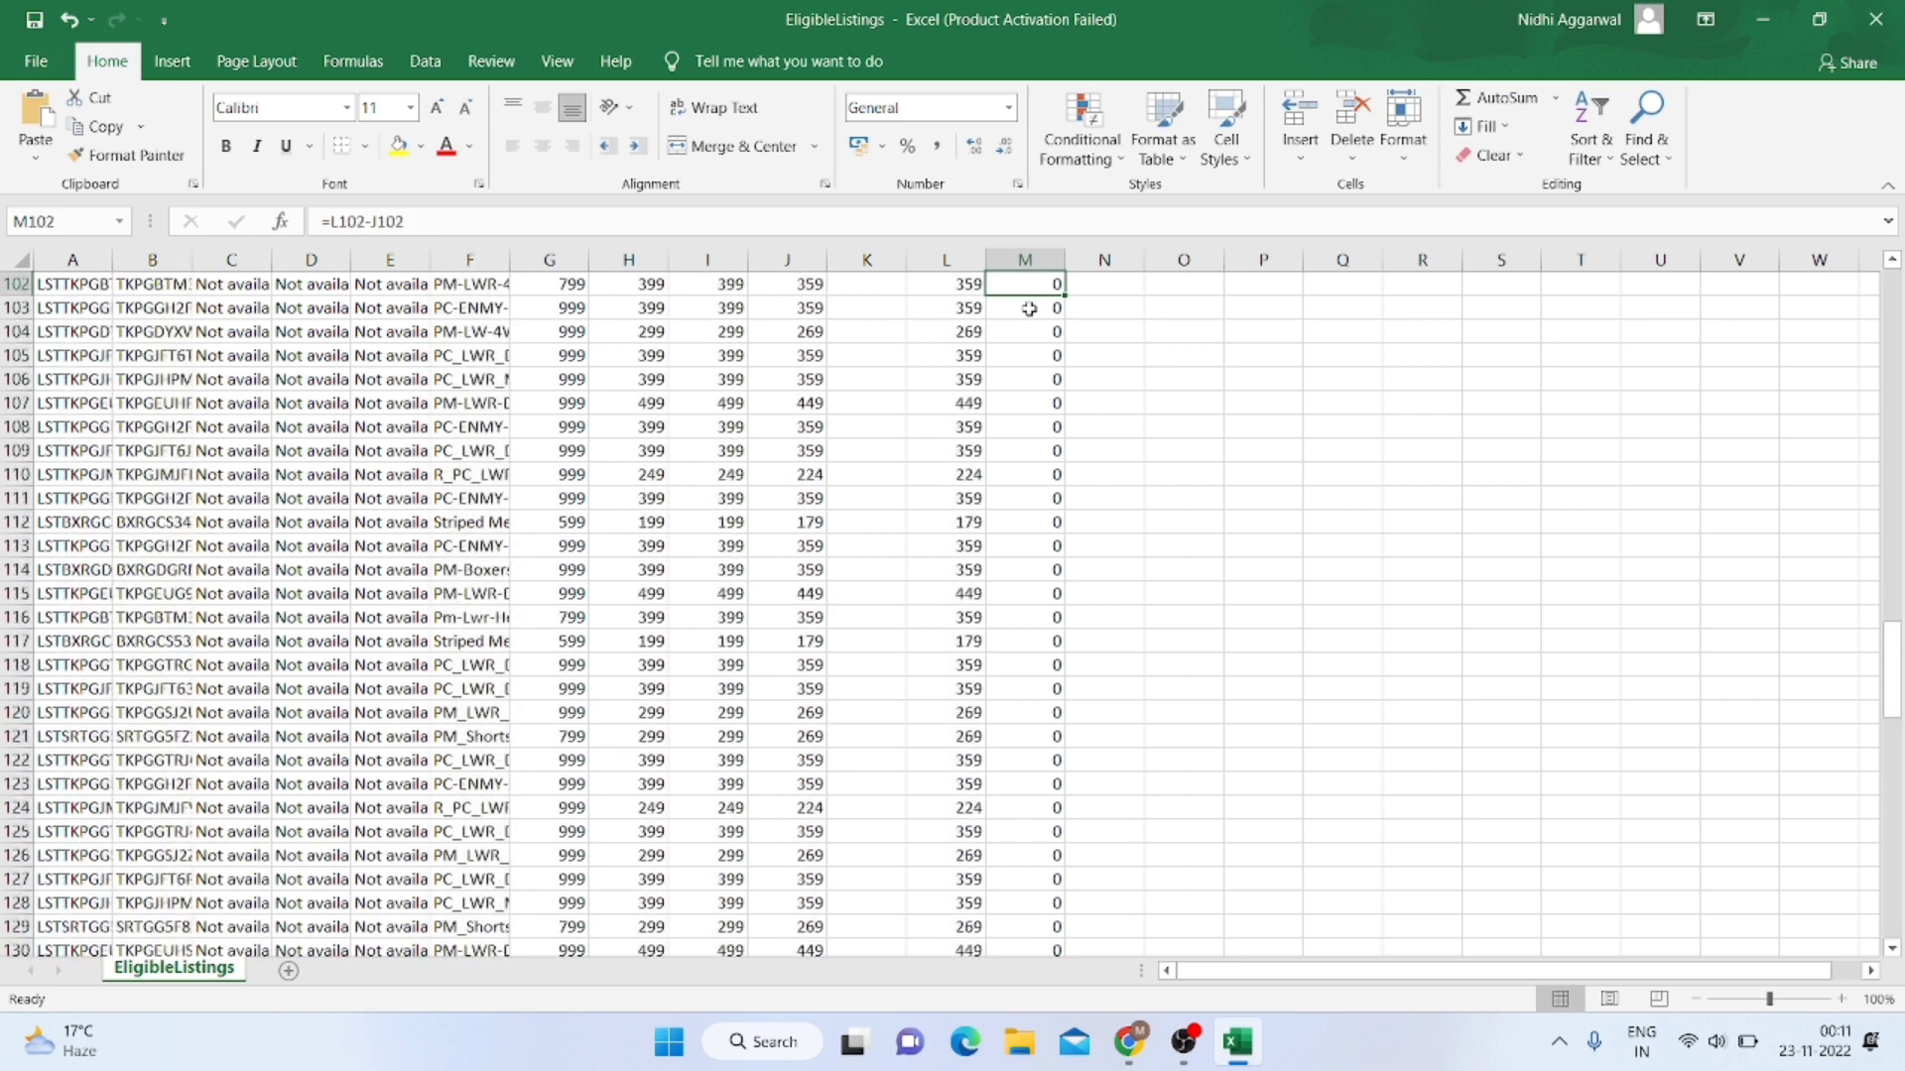
{"action": "key", "text": "Up"}
{"action": "key", "text": "Up"}
{"action": "key", "text": "Up"}
{"action": "key", "text": "Up"}
{"action": "key", "text": "Up"}
{"action": "key", "text": "Up"}
{"action": "key", "text": "Up"}
{"action": "key", "text": "Up"}
{"action": "key", "text": "Up"}
{"action": "key", "text": "Up"}
{"action": "key", "text": "Up"}
{"action": "key", "text": "Up"}
{"action": "key", "text": "Up"}
{"action": "key", "text": "Up"}
{"action": "key", "text": "Up"}
{"action": "key", "text": "Up"}
{"action": "key", "text": "Up"}
{"action": "key", "text": "Up"}
{"action": "key", "text": "Up"}
{"action": "key", "text": "Up"}
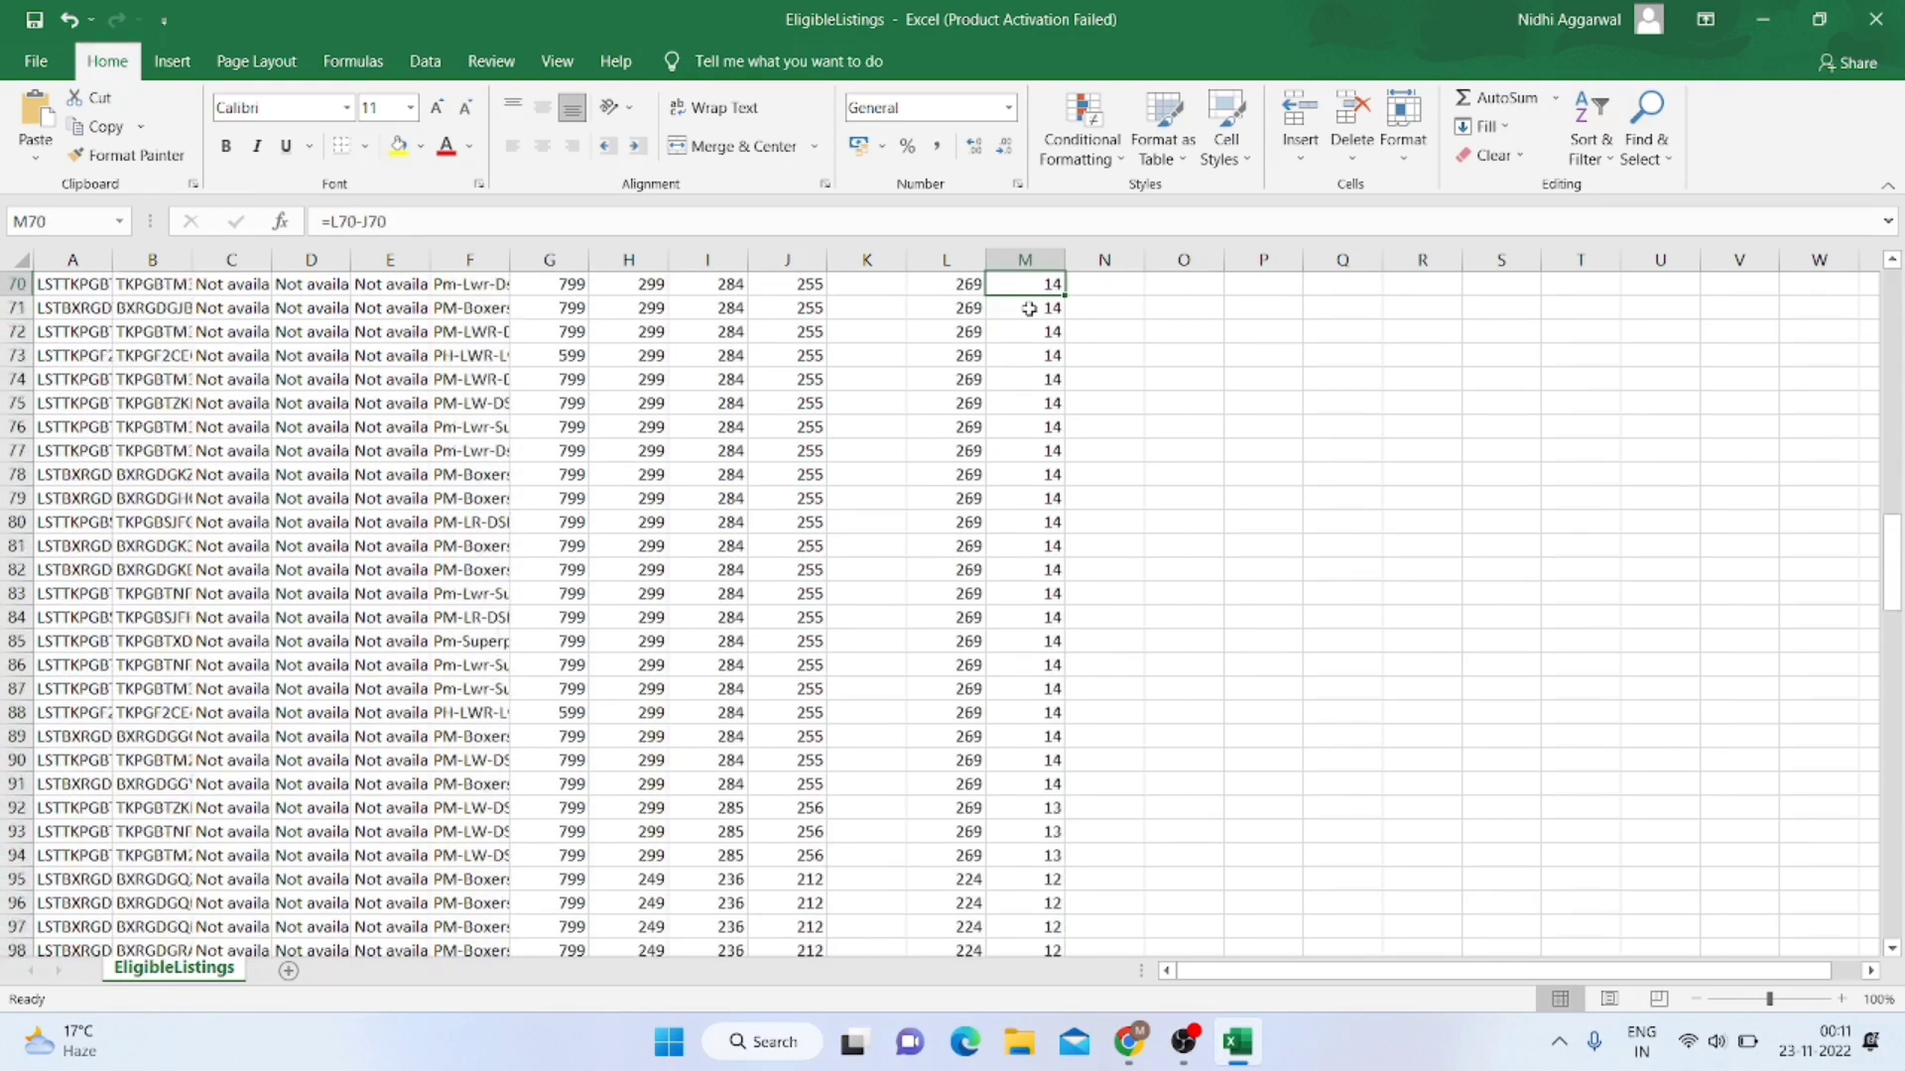
{"action": "key", "text": "Up"}
{"action": "key", "text": "Up"}
{"action": "key", "text": "Up"}
{"action": "key", "text": "Up"}
{"action": "key", "text": "Up"}
{"action": "key", "text": "Up"}
{"action": "key", "text": "Up"}
{"action": "key", "text": "Up"}
{"action": "key", "text": "Up"}
{"action": "key", "text": "Up"}
{"action": "key", "text": "Up"}
{"action": "key", "text": "Up"}
{"action": "key", "text": "Up"}
{"action": "key", "text": "Up"}
{"action": "key", "text": "Up"}
{"action": "key", "text": "Up"}
{"action": "key", "text": "Up"}
{"action": "key", "text": "Up"}
{"action": "key", "text": "Up"}
{"action": "key", "text": "Up"}
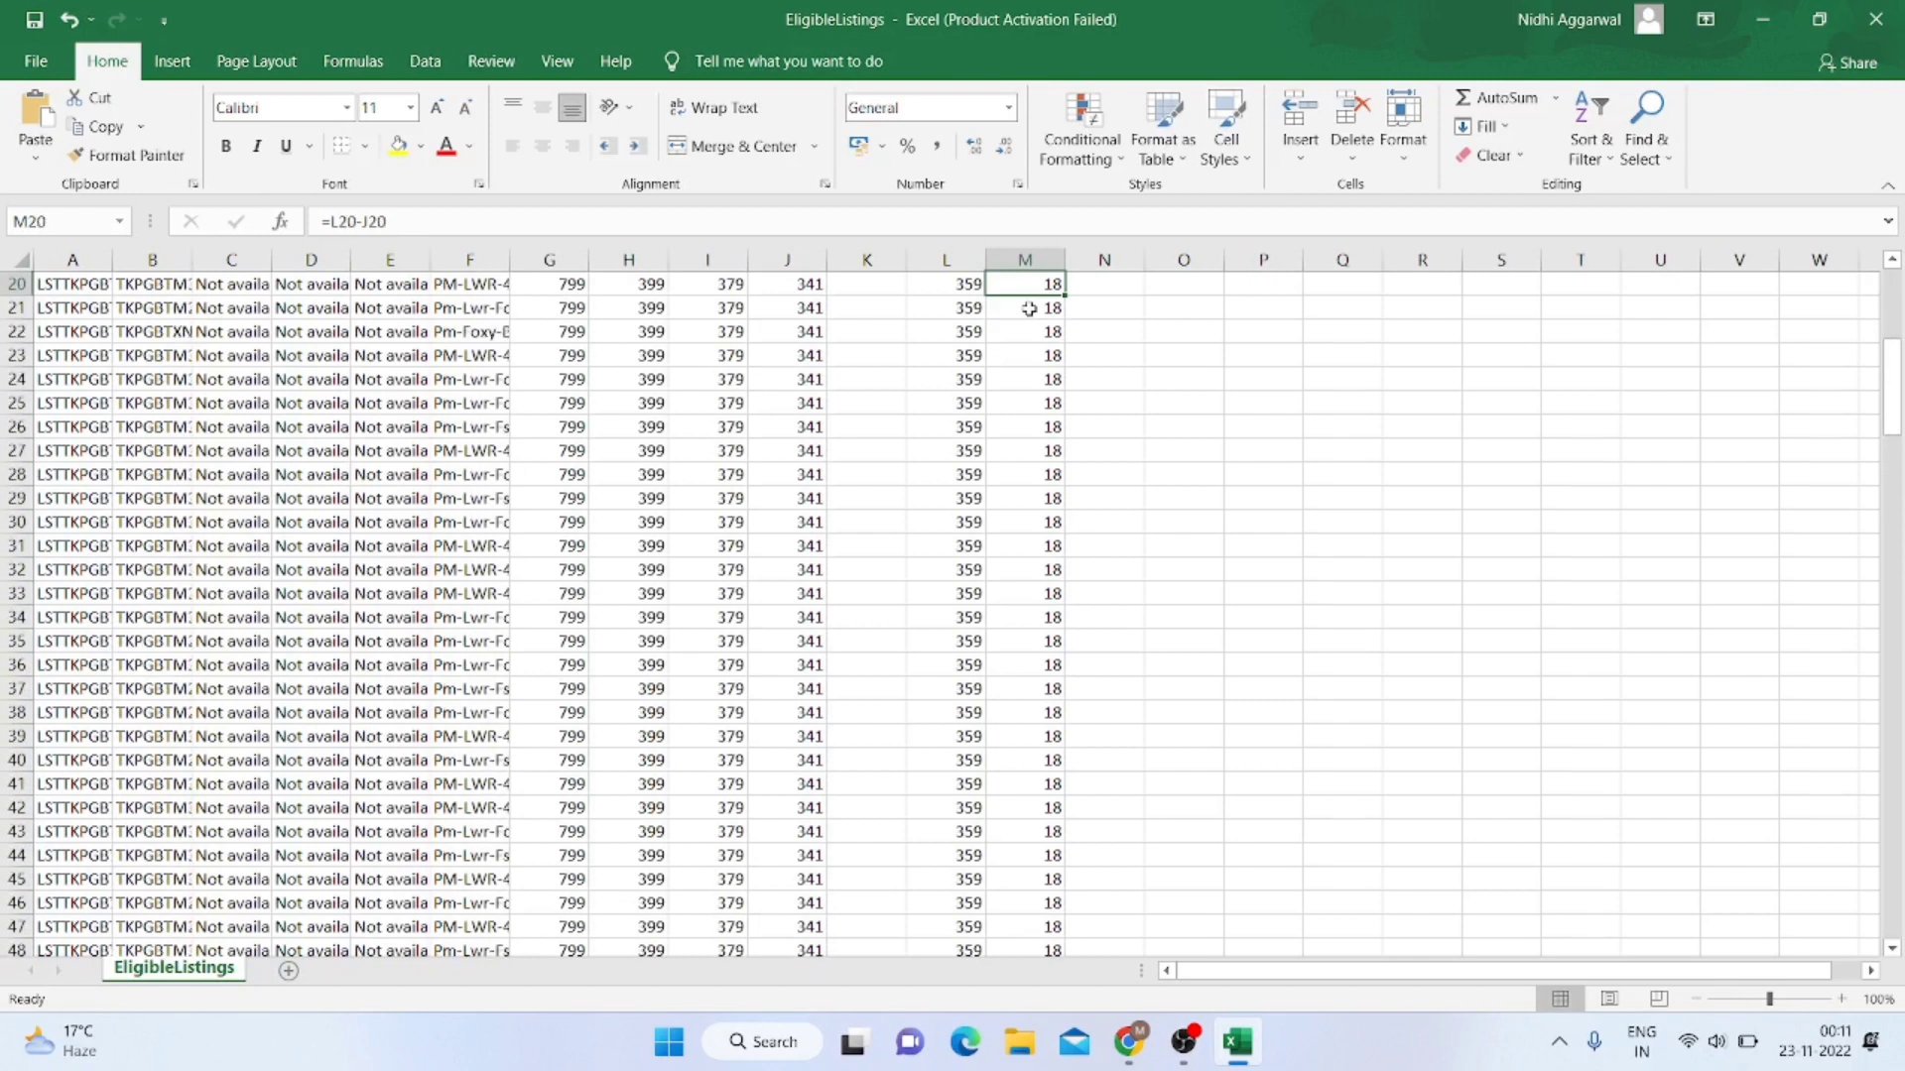
{"action": "key", "text": "Up"}
{"action": "key", "text": "Up"}
{"action": "key", "text": "Up"}
{"action": "key", "text": "Up"}
{"action": "key", "text": "Up"}
{"action": "key", "text": "Up"}
{"action": "key", "text": "Up"}
{"action": "key", "text": "Up"}
{"action": "key", "text": "Up"}
{"action": "key", "text": "Up"}
{"action": "key", "text": "Up"}
{"action": "key", "text": "Up"}
{"action": "key", "text": "Up"}
{"action": "key", "text": "Up"}
{"action": "key", "text": "Up"}
{"action": "key", "text": "Up"}
{"action": "key", "text": "Up"}
{"action": "key", "text": "Up"}
{"action": "key", "text": "Up"}
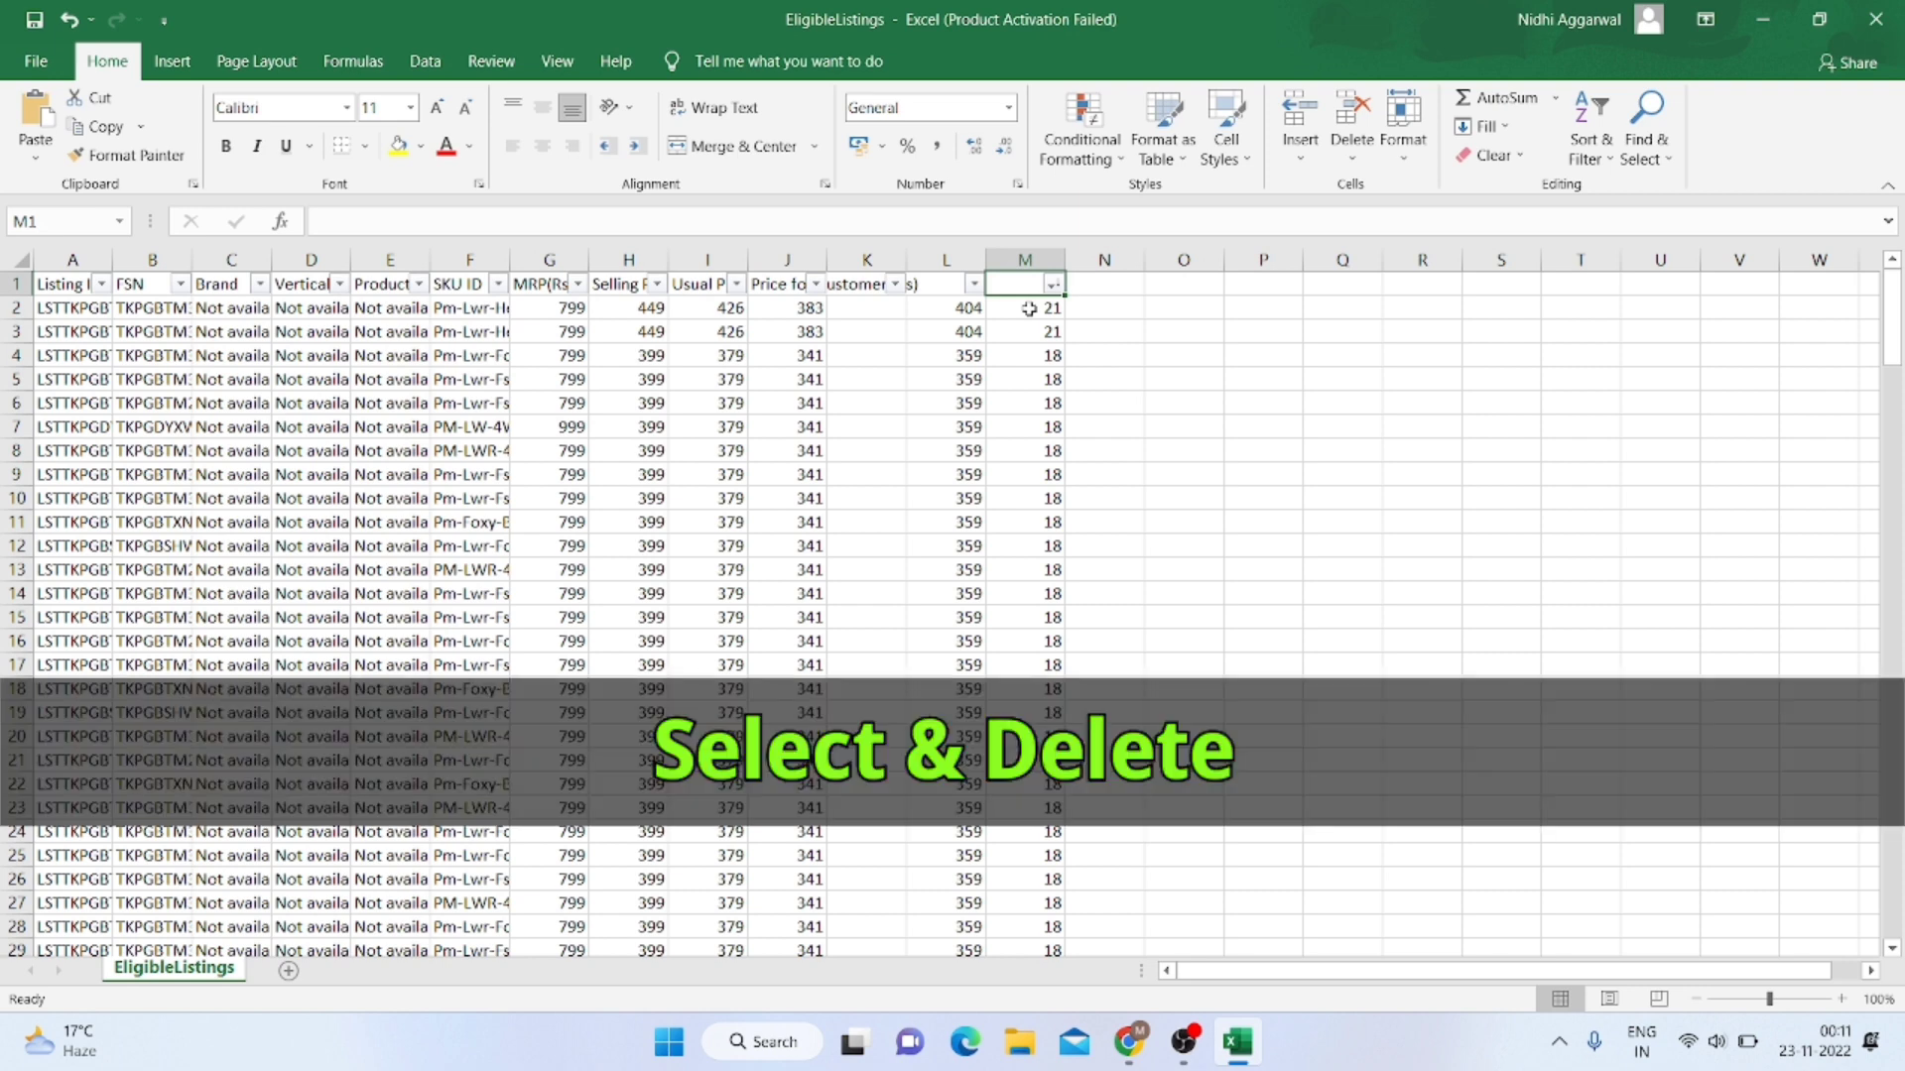
Step: Delete all listing rows with a column M difference above zero and check the remaining rows down to the end of the list
{"action": "key", "text": "Left"}
{"action": "key", "text": "Left"}
{"action": "key", "text": "Left"}
{"action": "key", "text": "Left"}
{"action": "key", "text": "Left"}
{"action": "key", "text": "Left"}
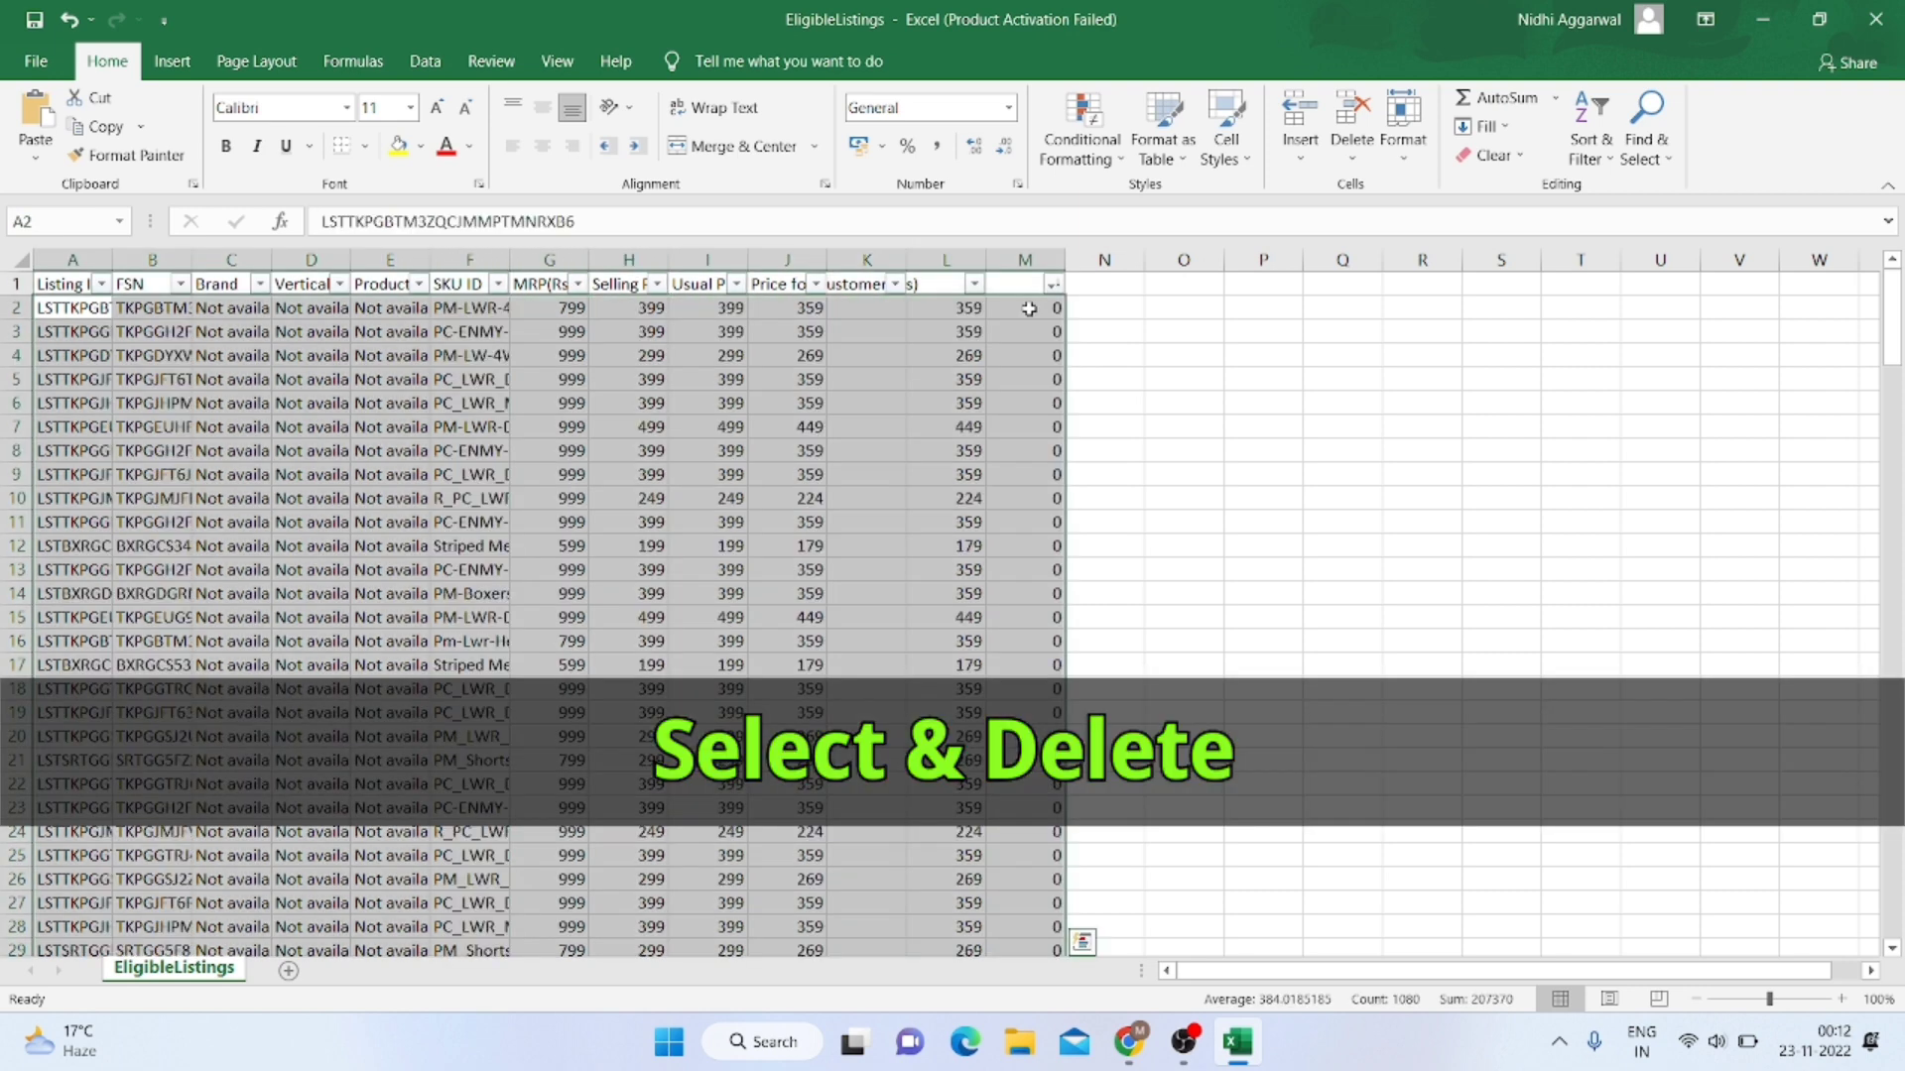
{"action": "left_click", "coordinate": [1179, 383]}
{"action": "scroll", "coordinate": [841, 477], "scroll_direction": "down", "scroll_amount": 15}
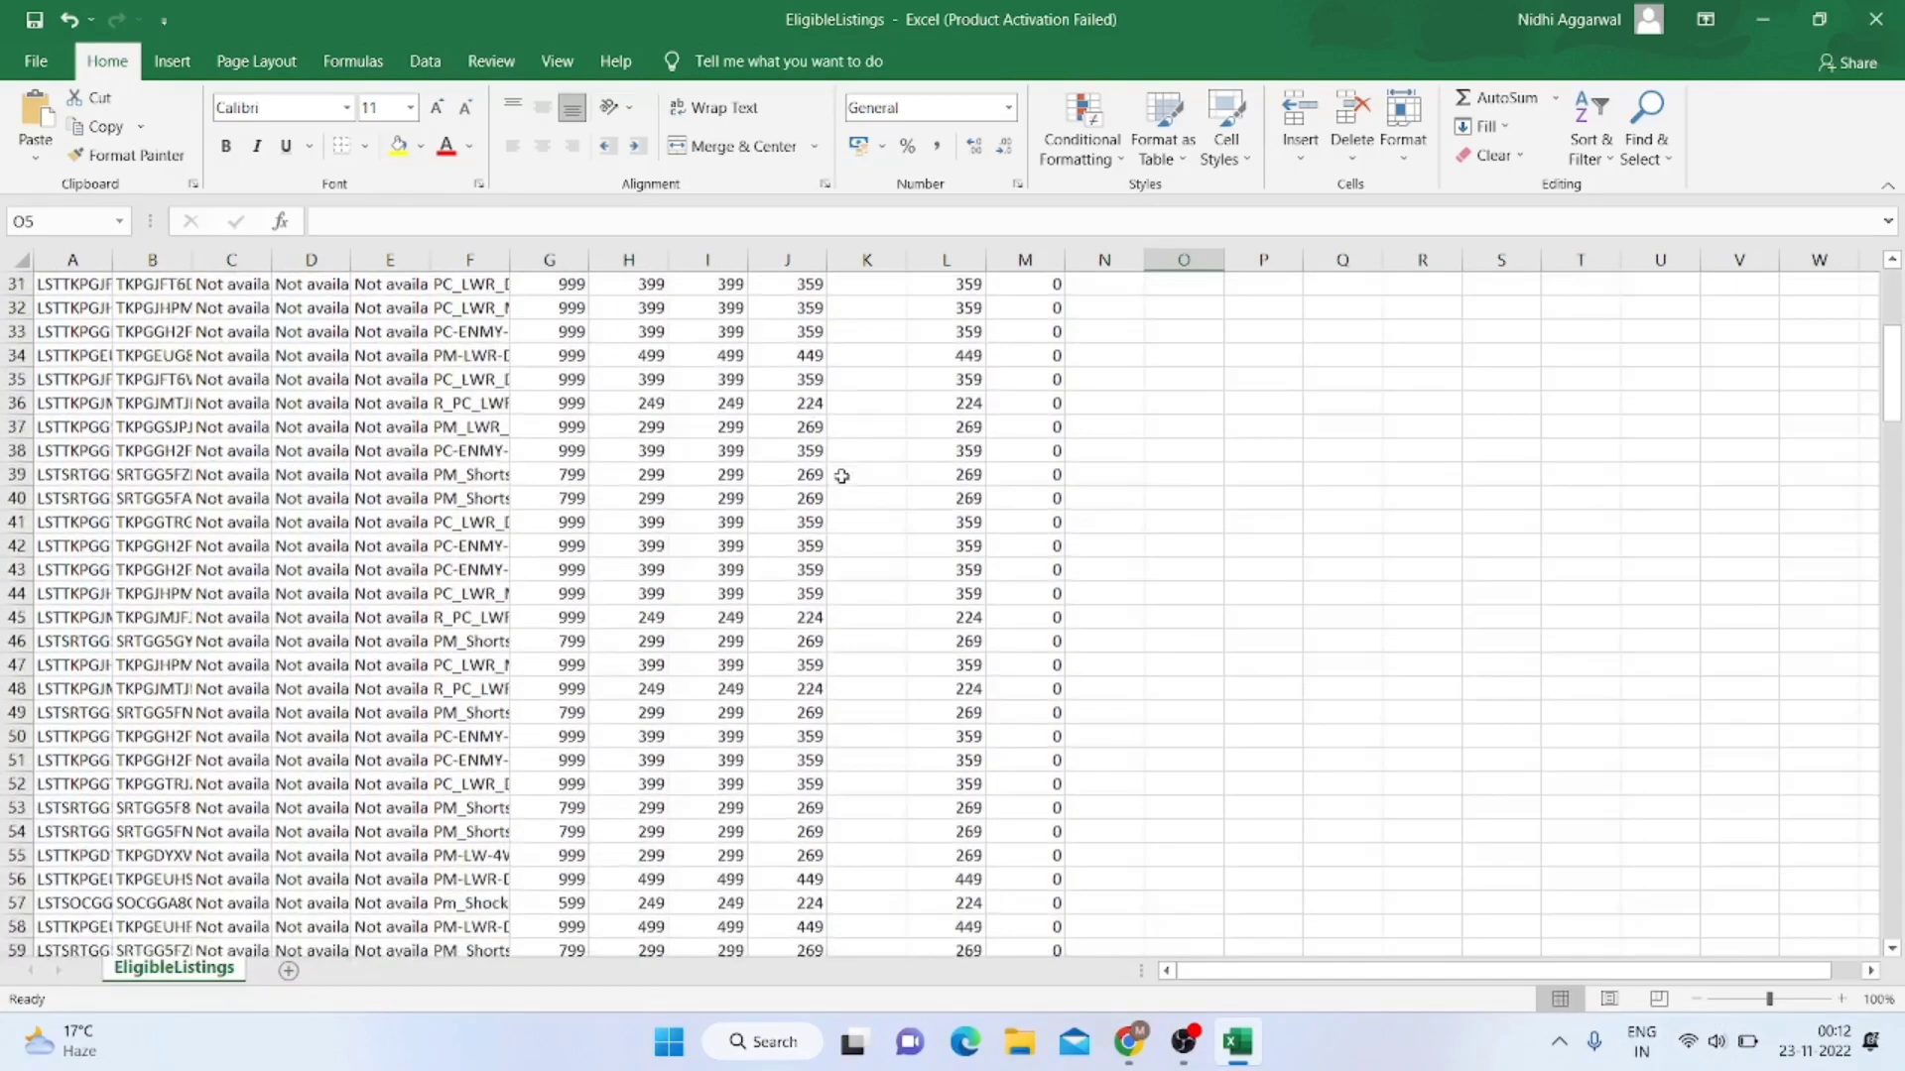
{"action": "scroll", "coordinate": [841, 476], "scroll_direction": "down", "scroll_amount": 12}
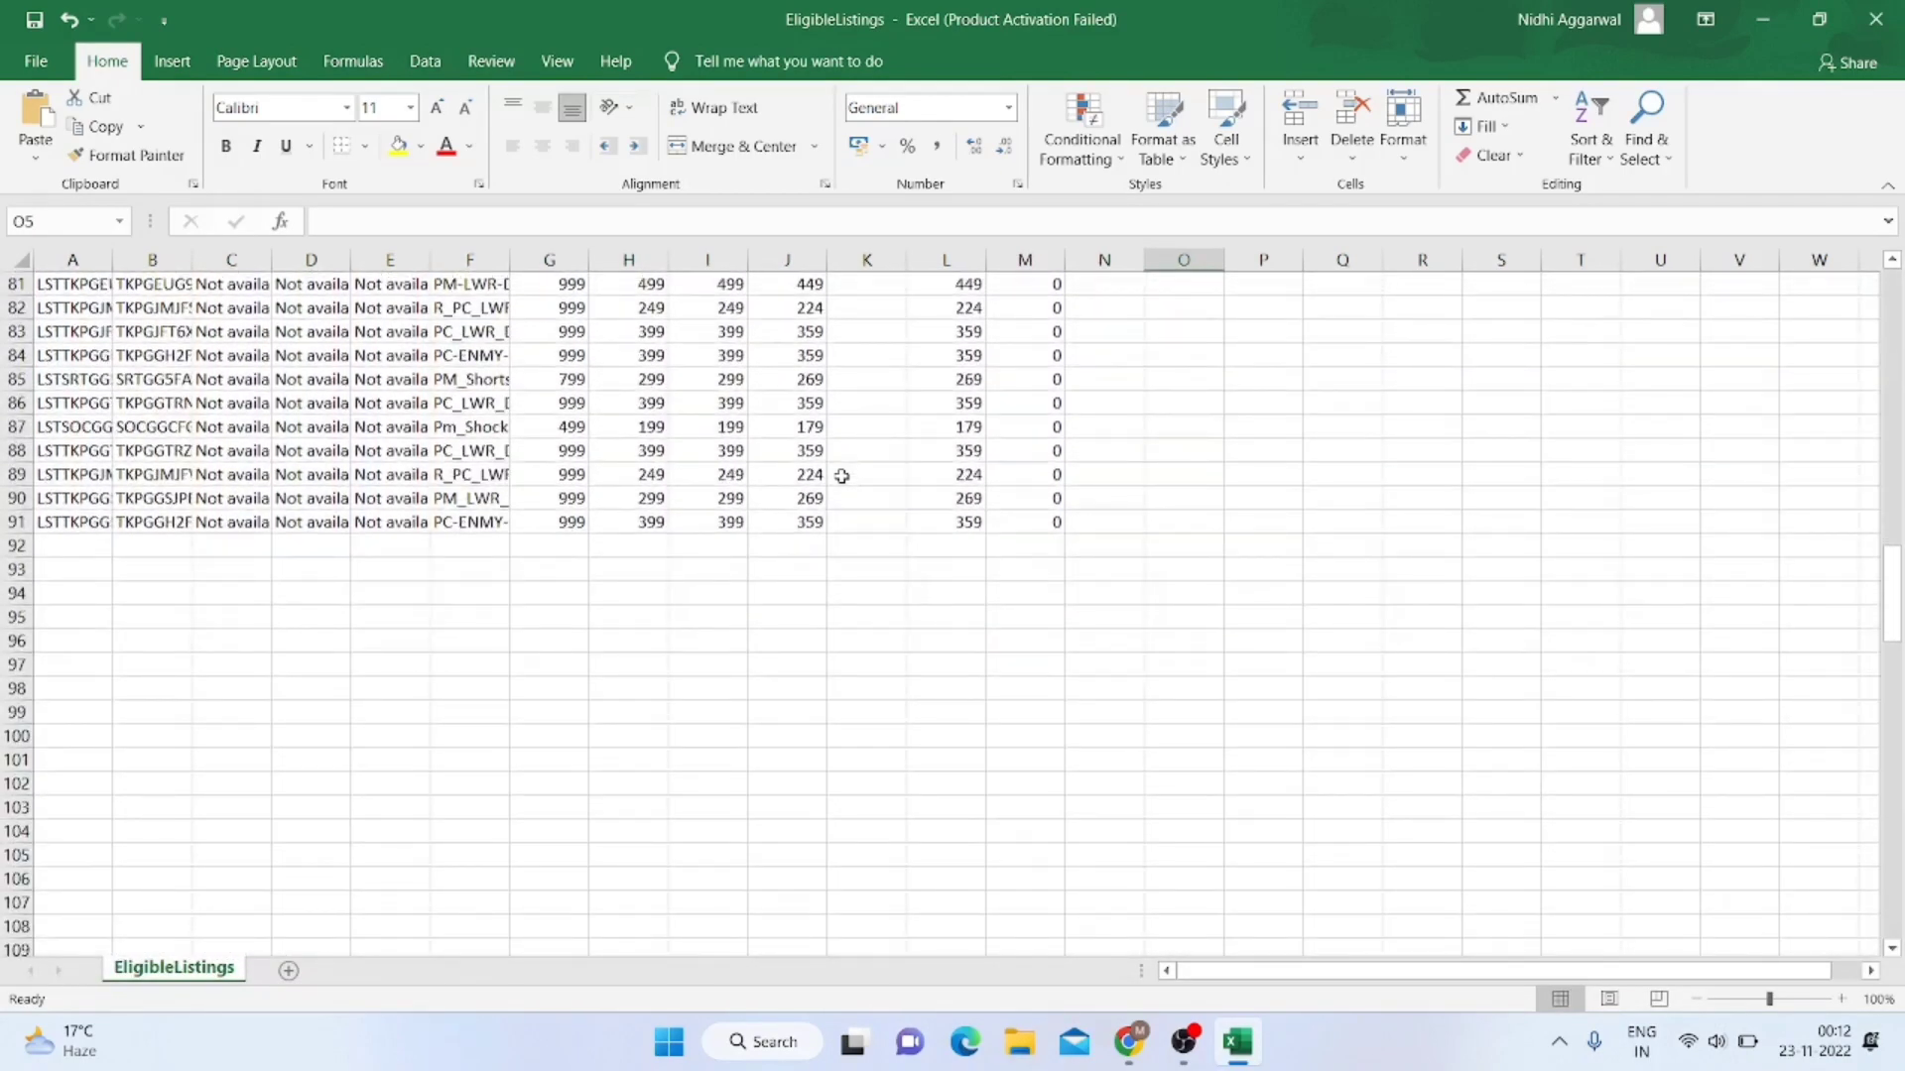
{"action": "scroll", "coordinate": [841, 476], "scroll_direction": "up", "scroll_amount": 7}
{"action": "scroll", "coordinate": [842, 476], "scroll_direction": "up", "scroll_amount": 20}
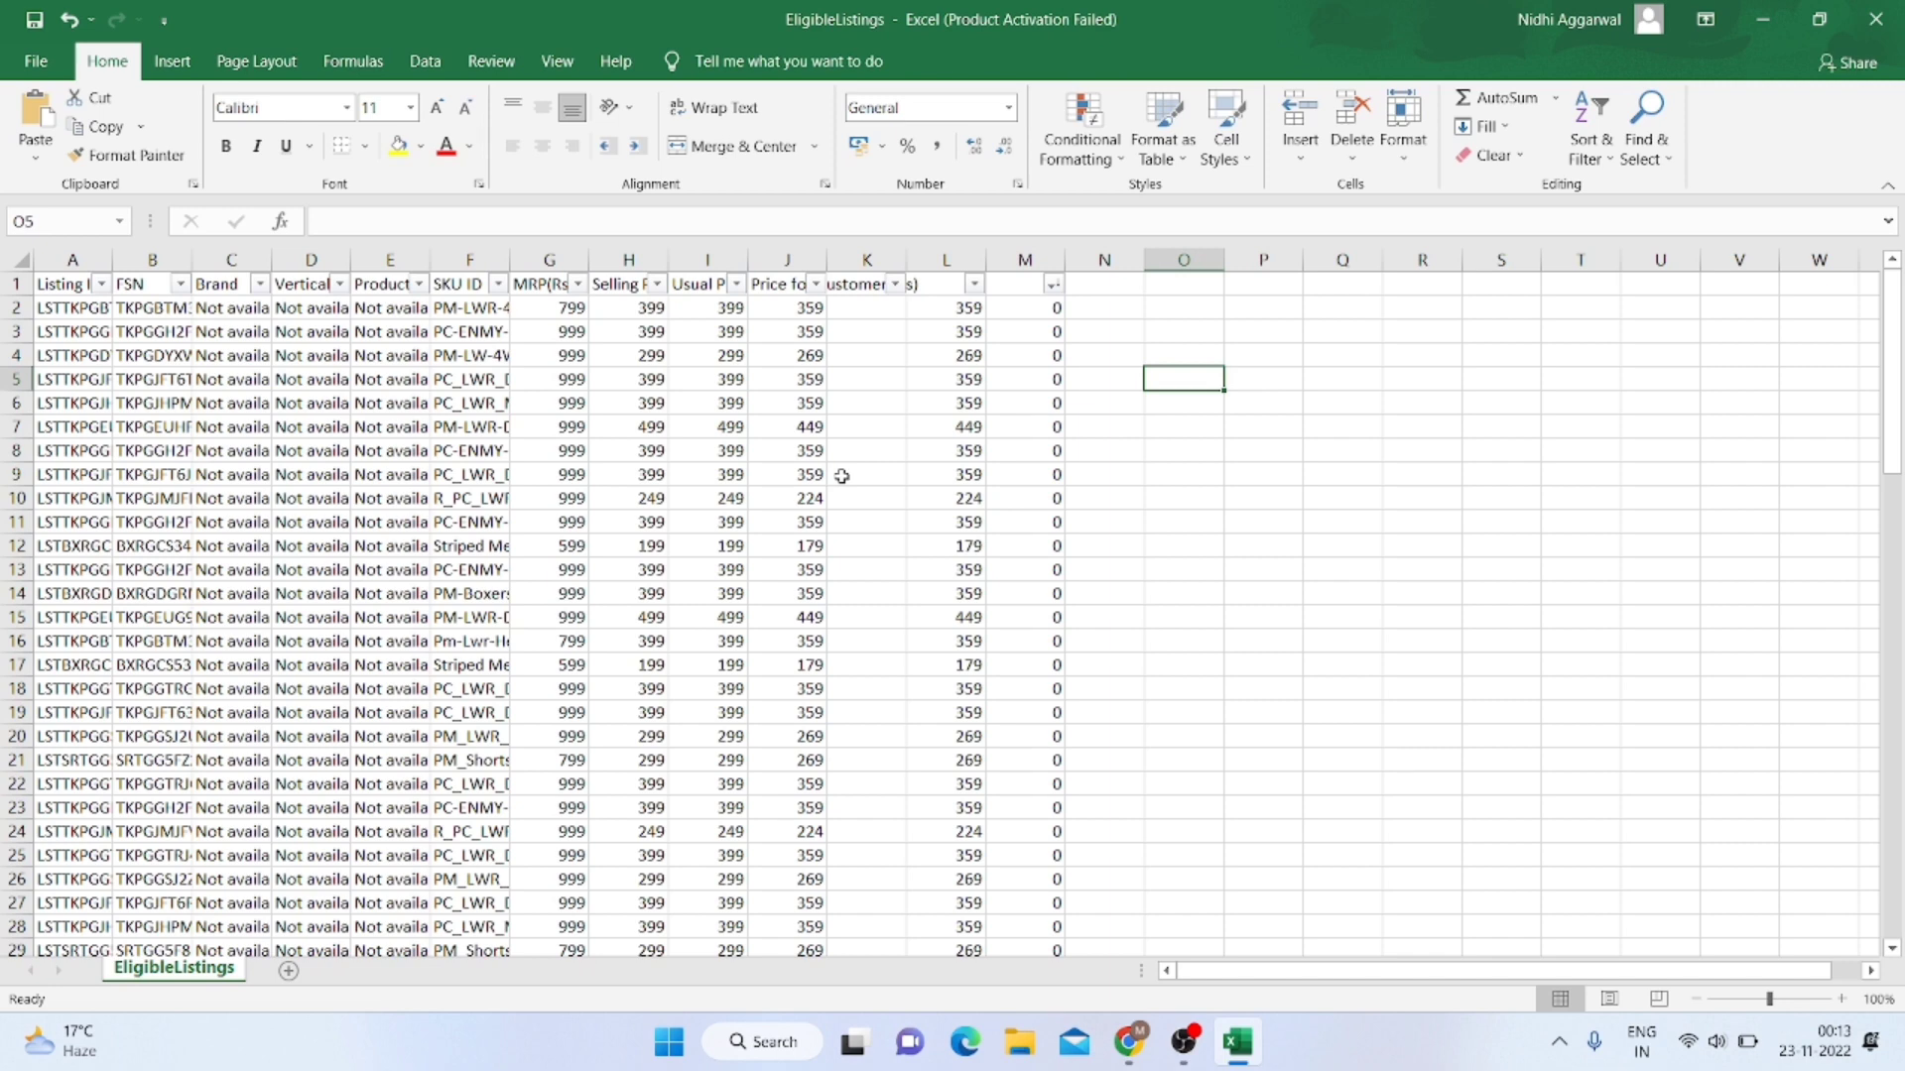
Step: Switch to the Flipkart promotion page in the browser and choose to opt in partially
{"action": "key", "text": "alt+Tab"}
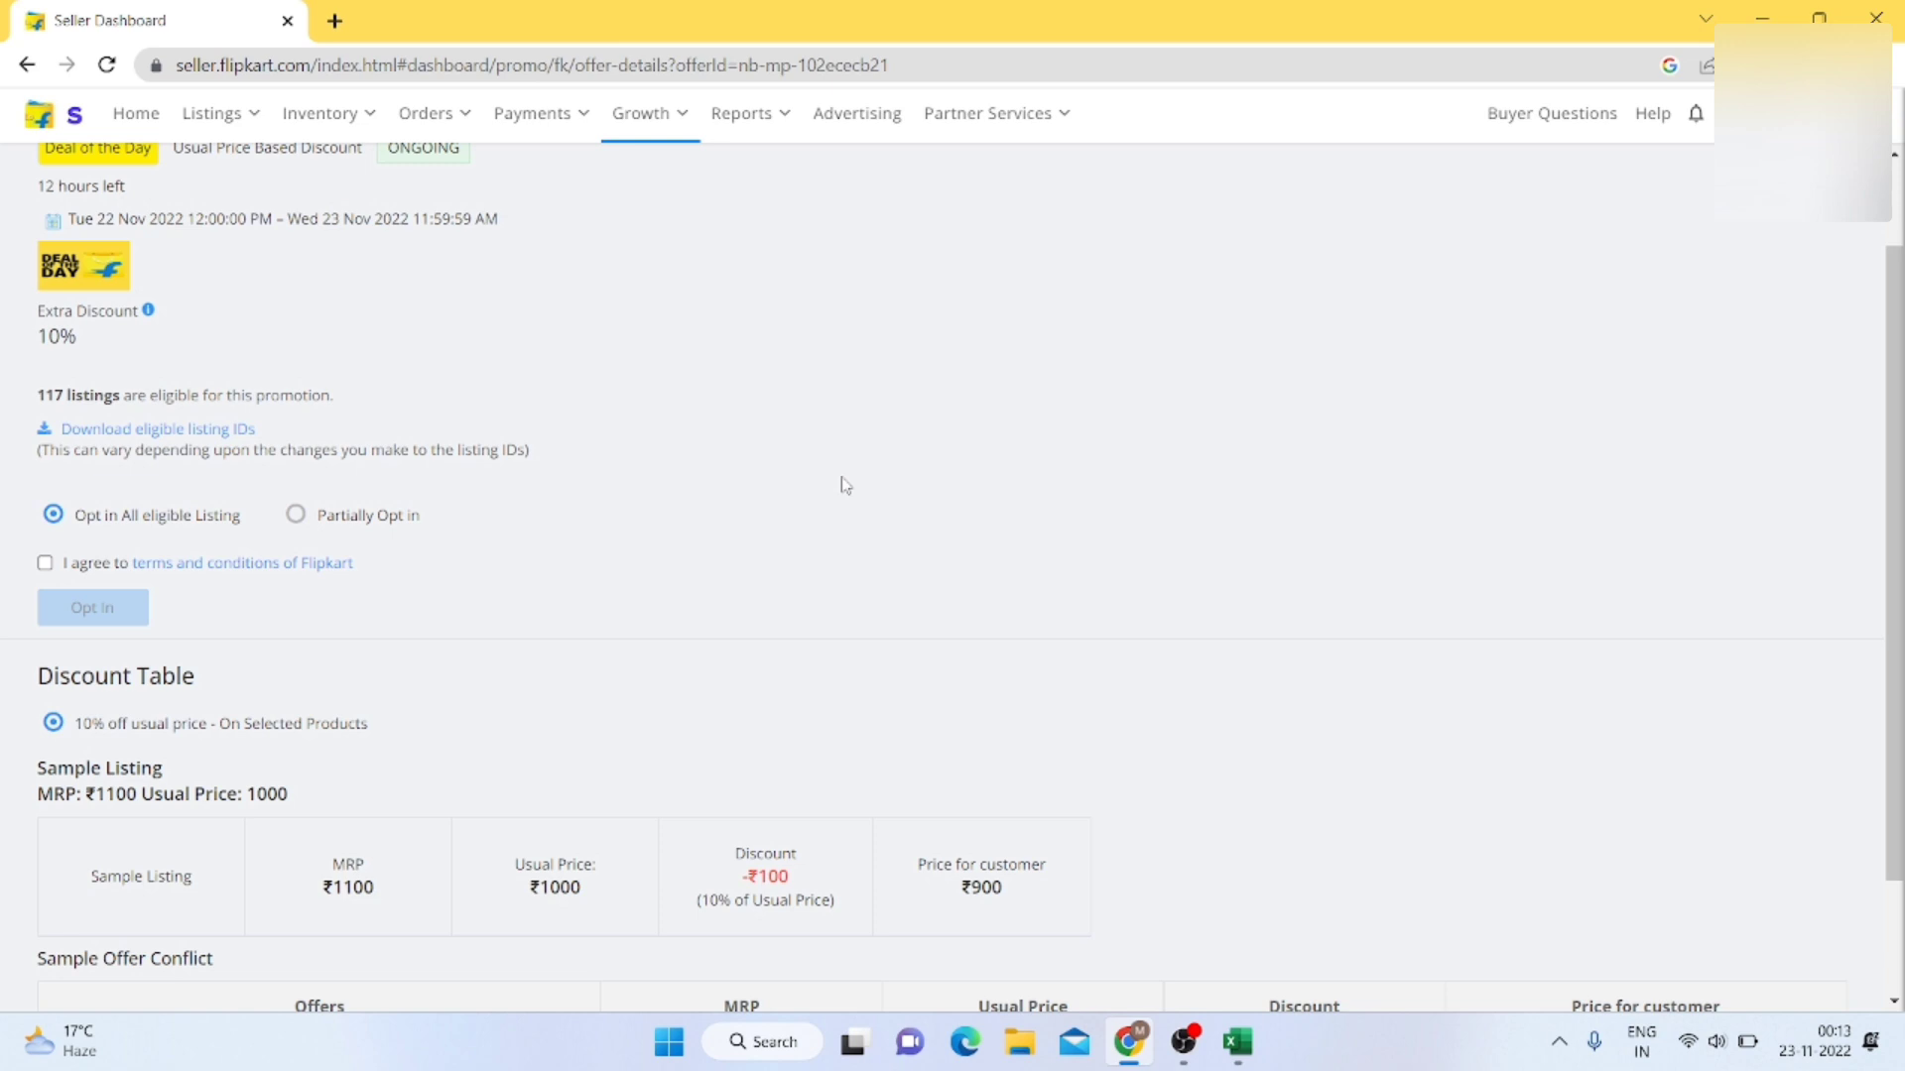
{"action": "scroll", "coordinate": [844, 485], "scroll_direction": "up", "scroll_amount": 1}
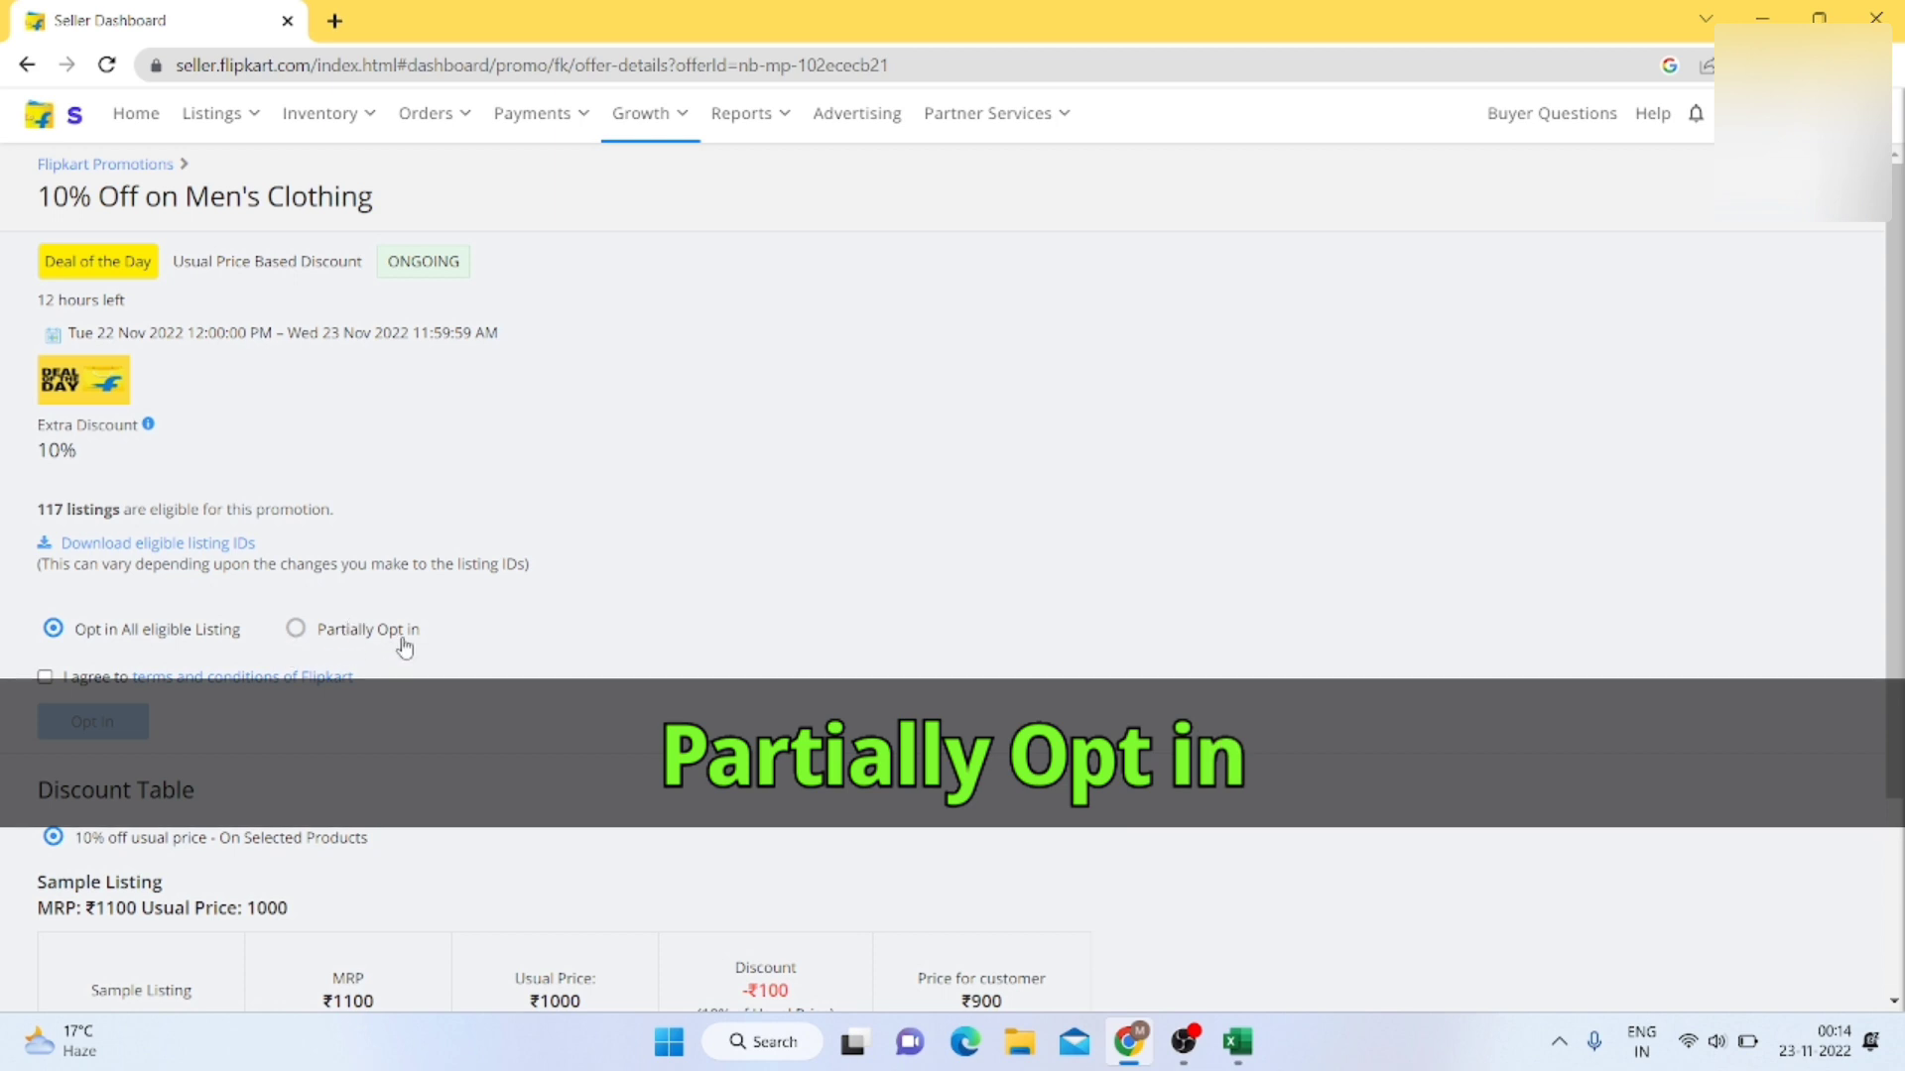
{"action": "left_click", "coordinate": [297, 629]}
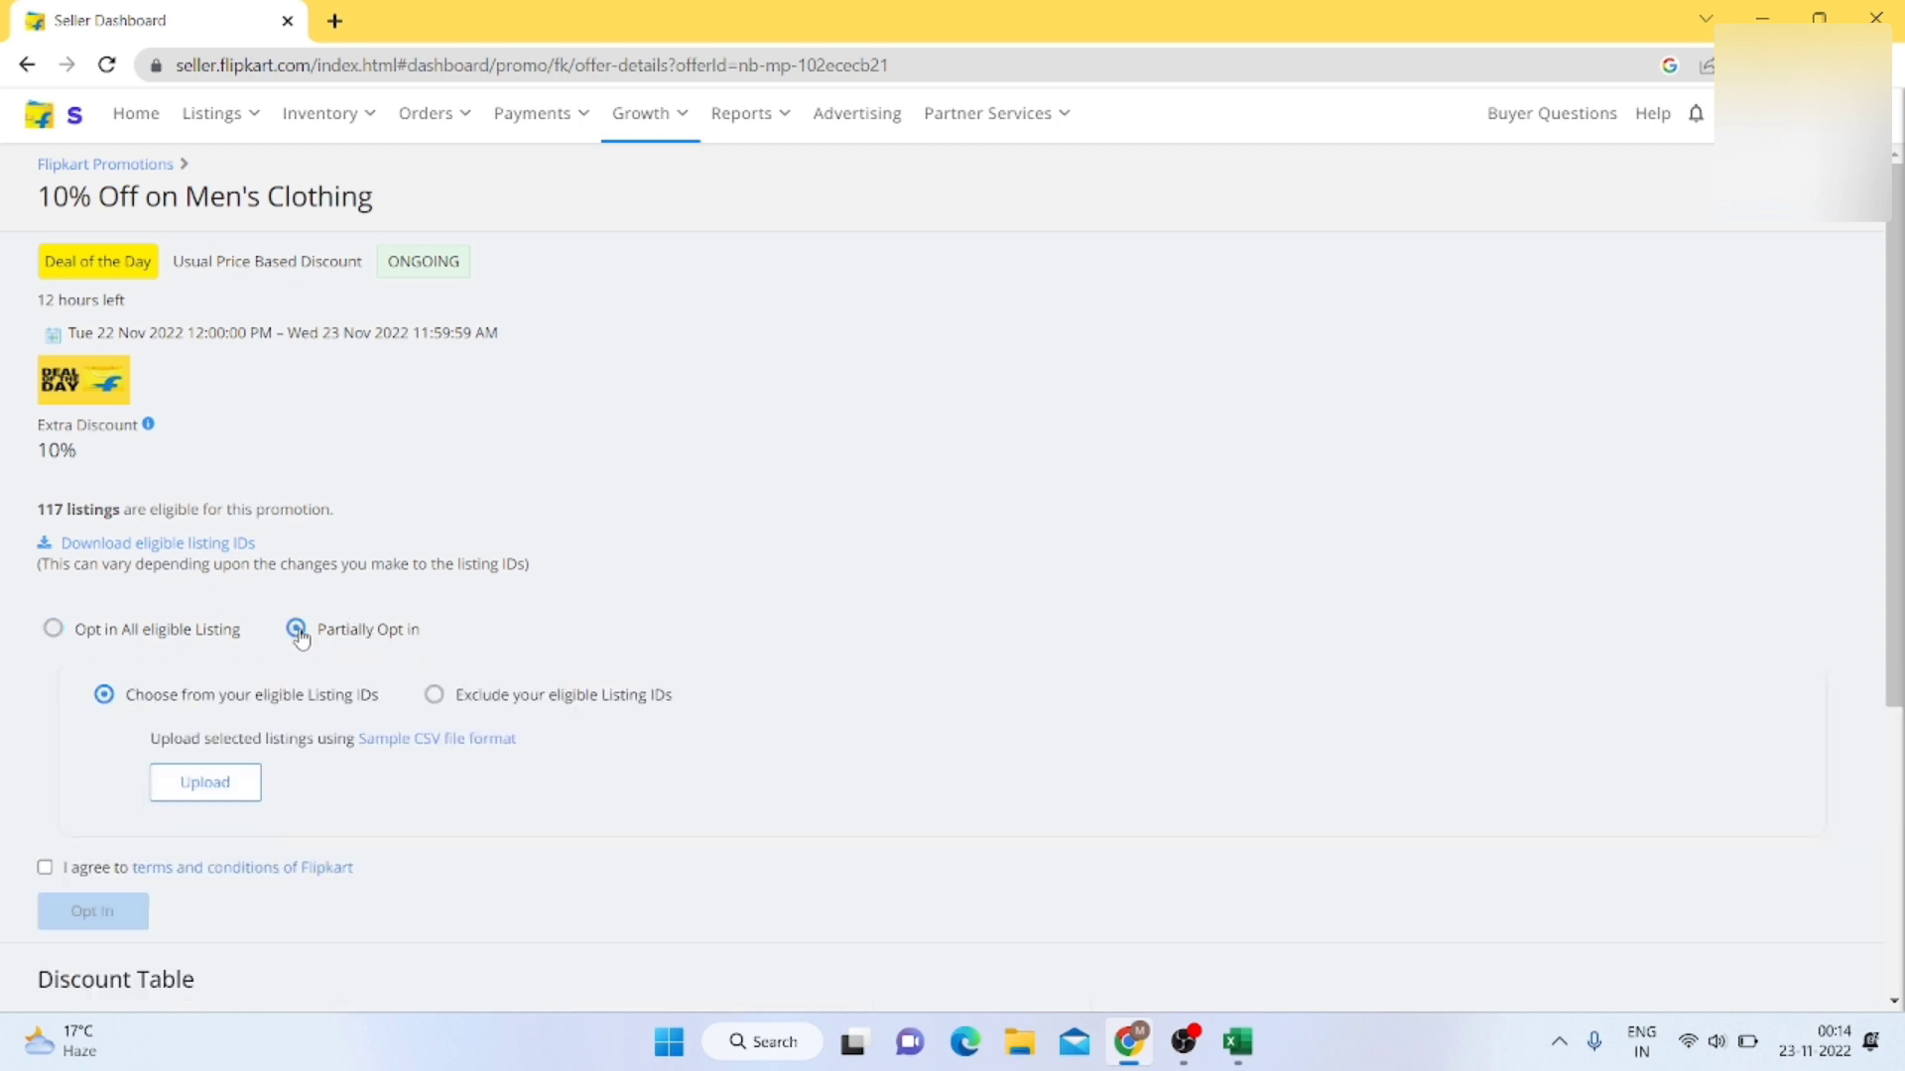
Step: Download the sample CSV file for selecting eligible listing IDs and open sampleFile.csv in Excel
{"action": "scroll", "coordinate": [230, 763], "scroll_direction": "down", "scroll_amount": 1}
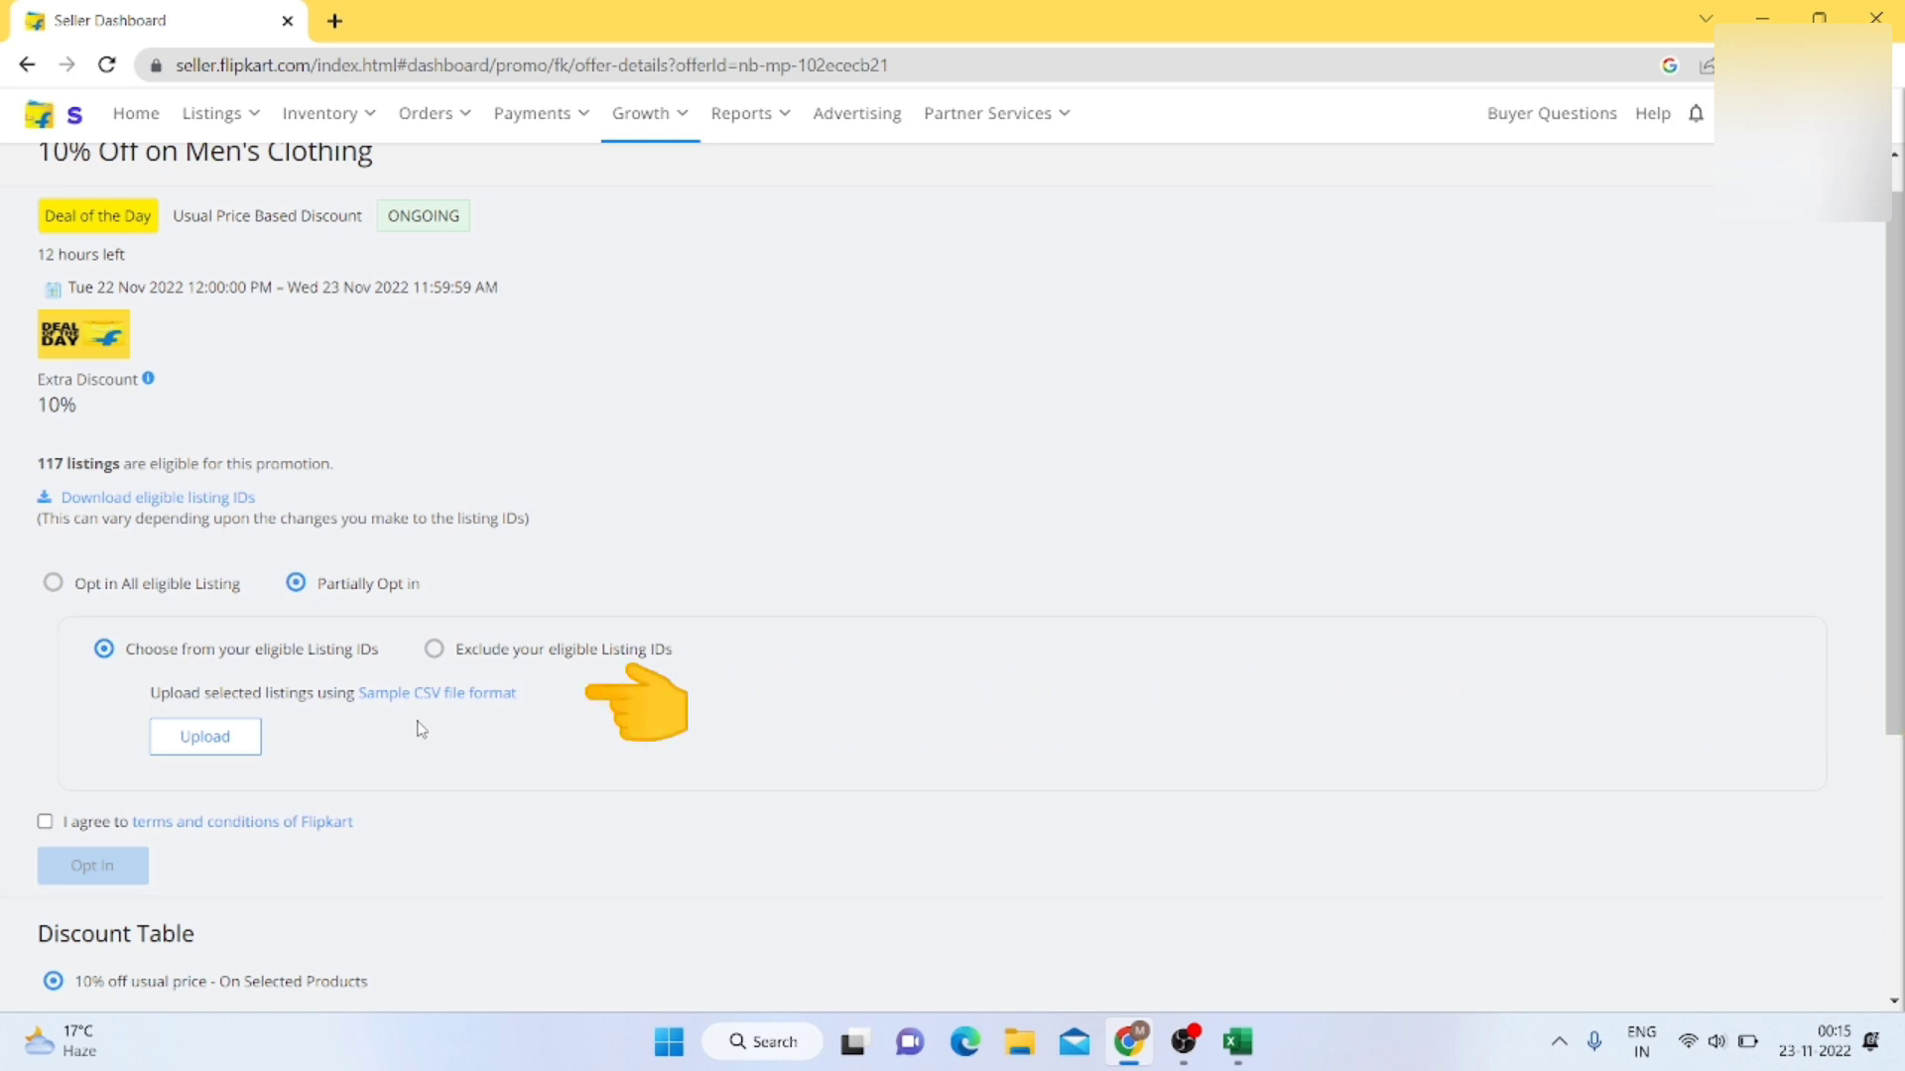
{"action": "left_click", "coordinate": [393, 703]}
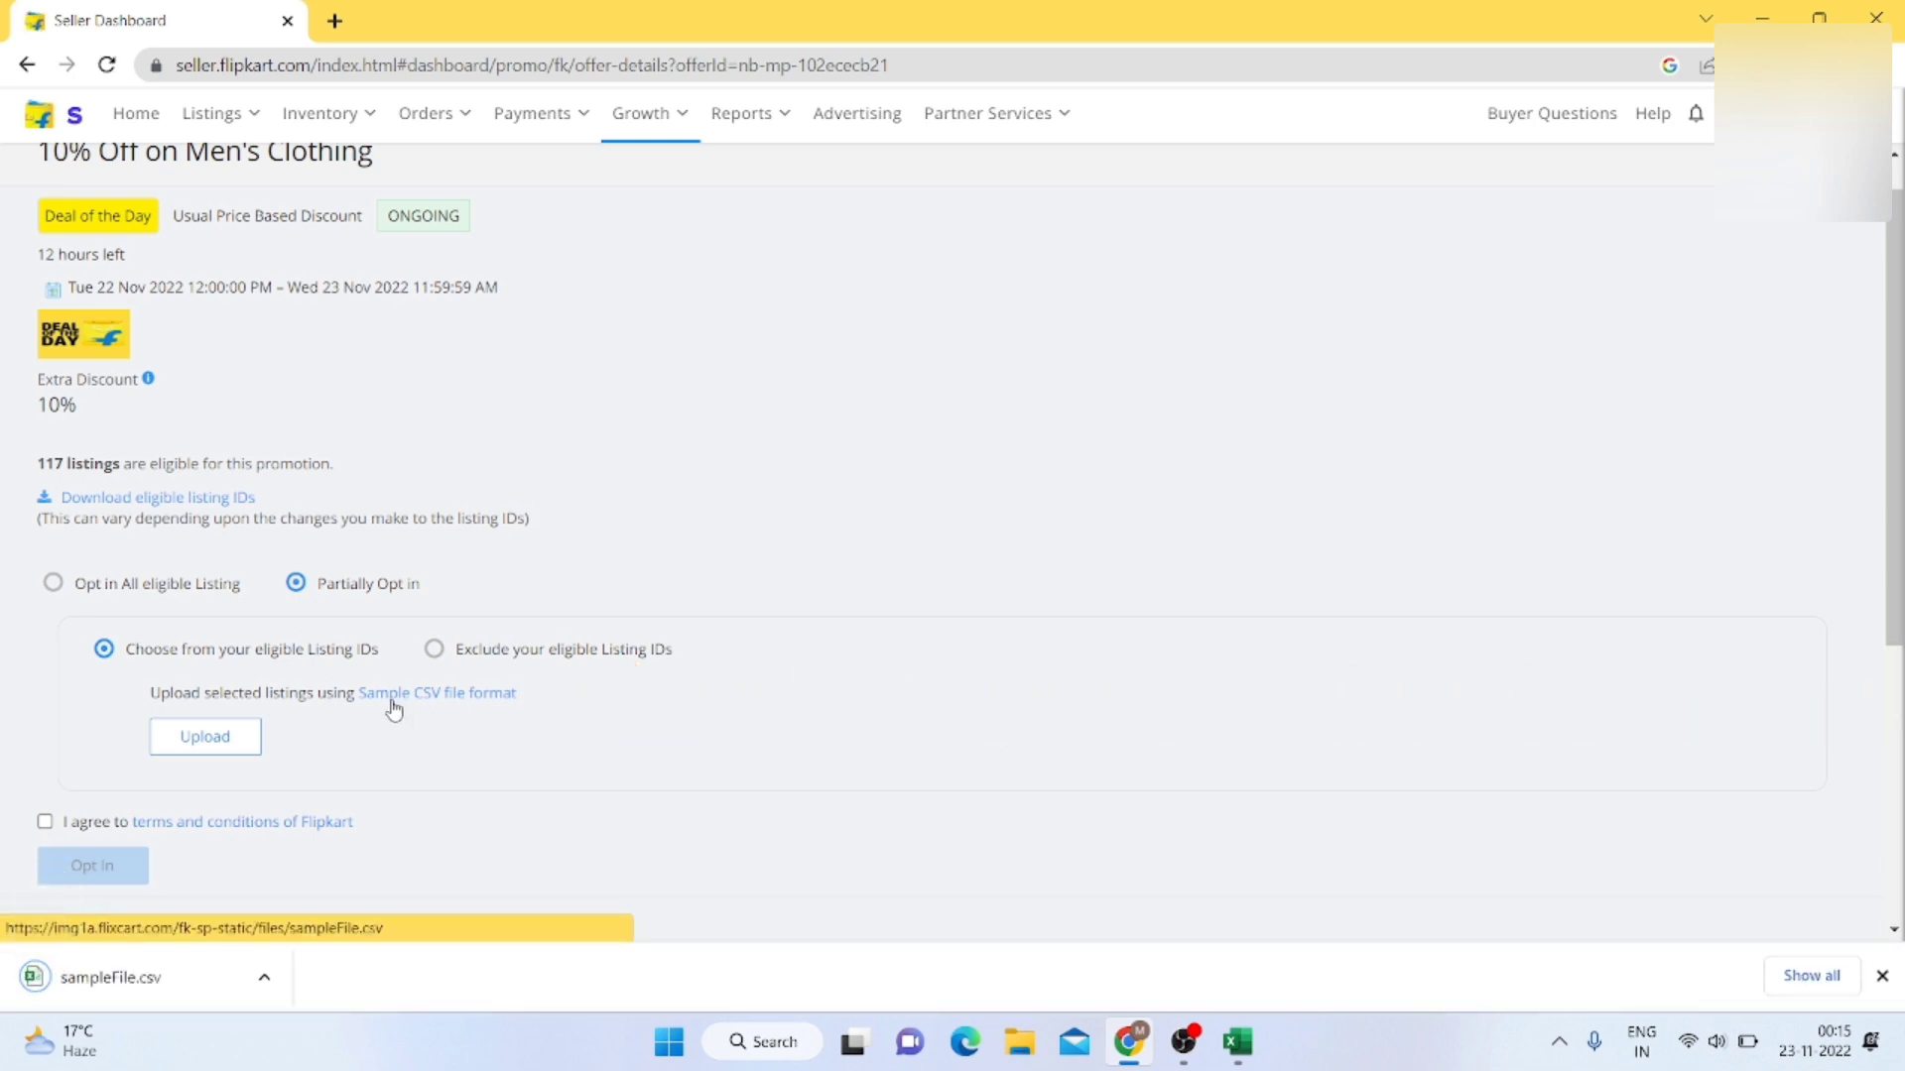
{"action": "left_click", "coordinate": [108, 1004]}
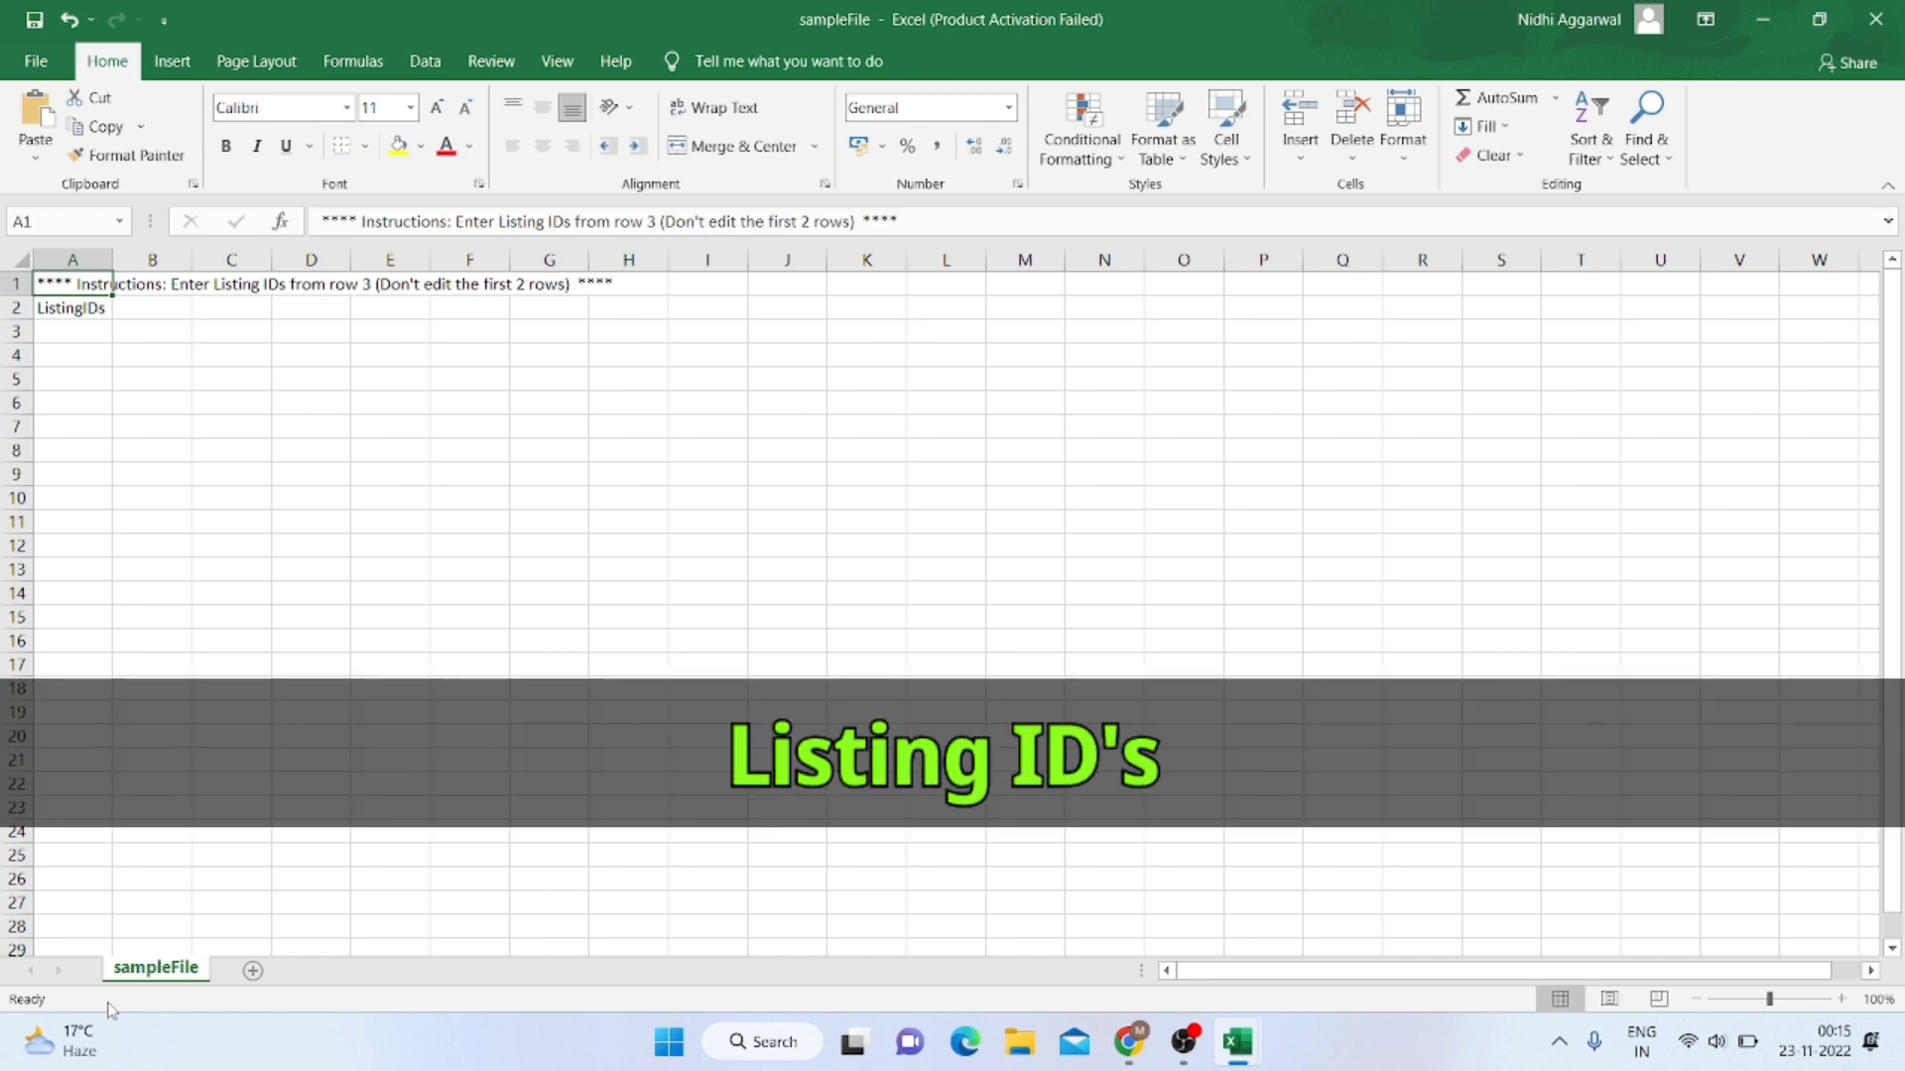
Step: Switch to the EligibleListings workbook and copy all listing IDs in column A from row 2 to row 91
{"action": "key", "text": "alt+Tab"}
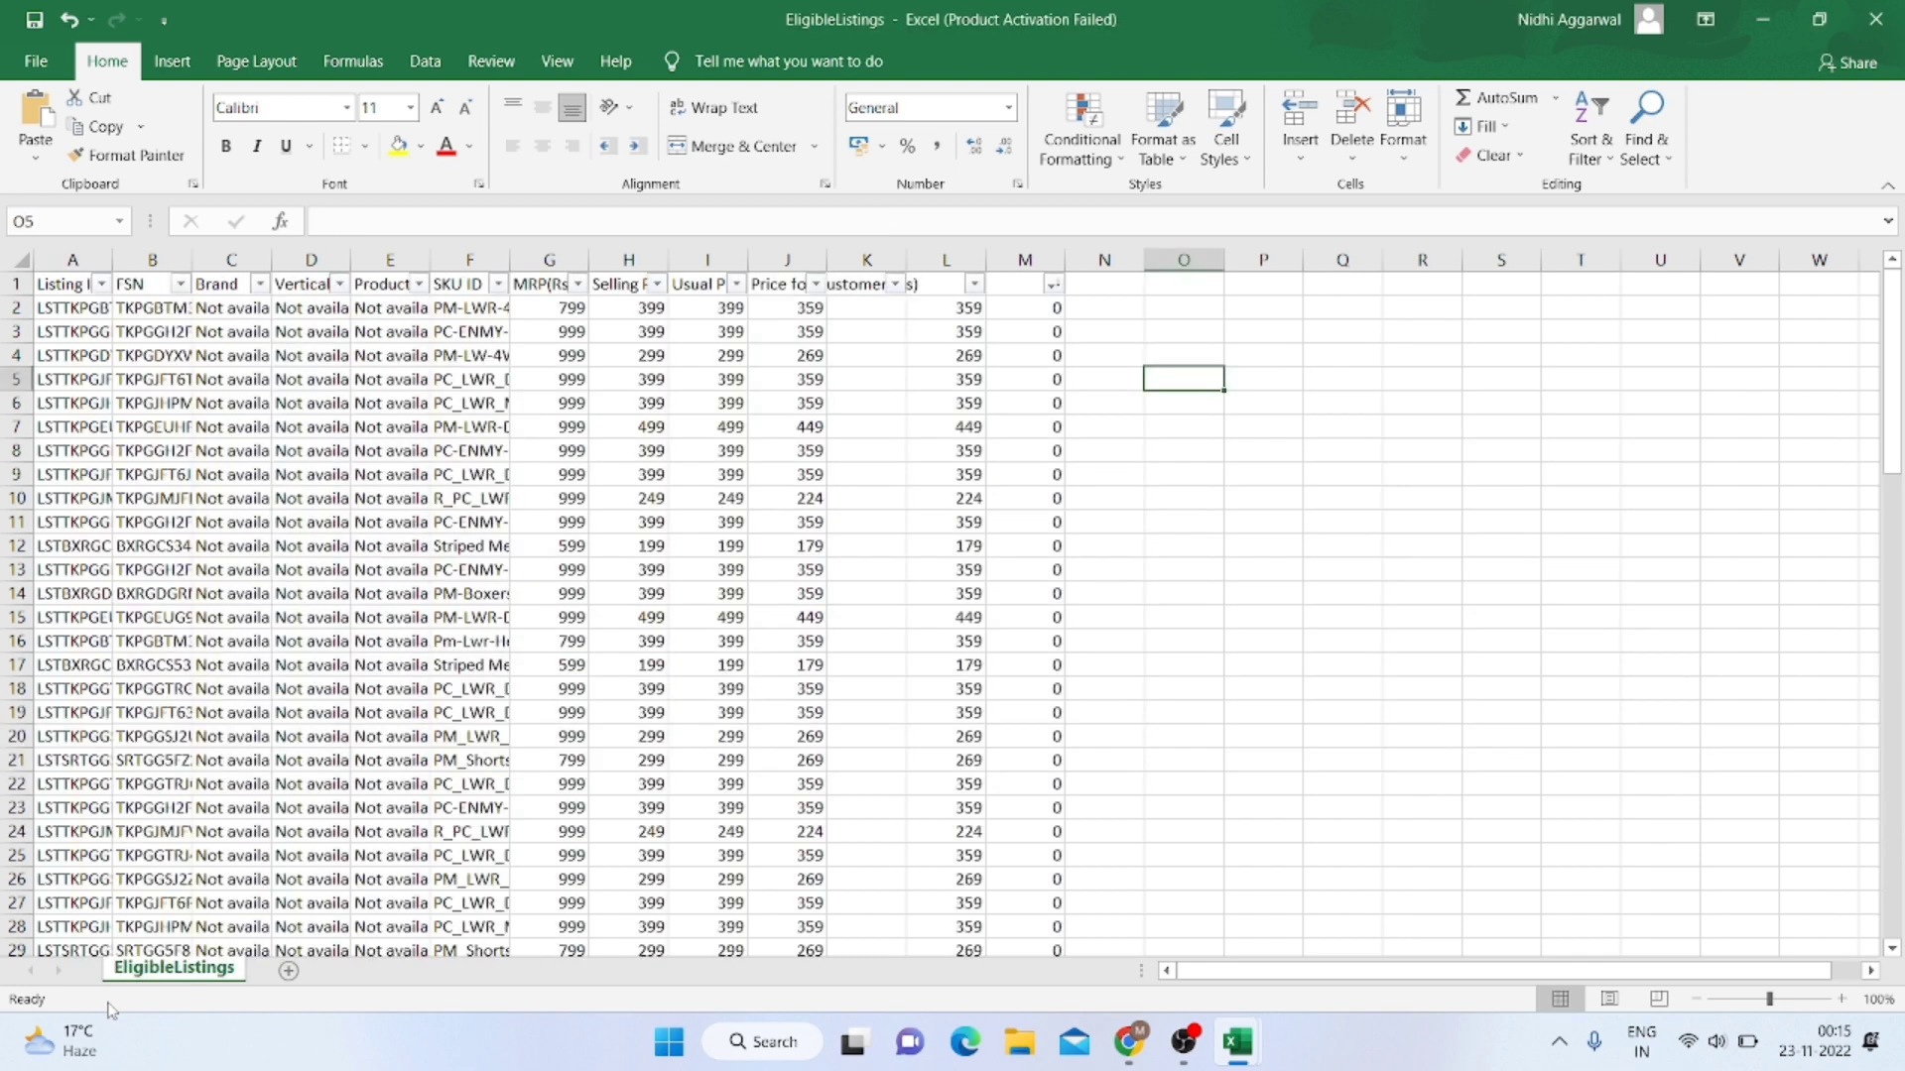
{"action": "key", "text": "Left"}
{"action": "key", "text": "Left"}
{"action": "key", "text": "Left"}
{"action": "key", "text": "Left"}
{"action": "key", "text": "Left"}
{"action": "key", "text": "Left"}
{"action": "key", "text": "Left"}
{"action": "key", "text": "Left"}
{"action": "key", "text": "Left"}
{"action": "key", "text": "Left"}
{"action": "key", "text": "Left"}
{"action": "key", "text": "Left"}
{"action": "key", "text": "Left"}
{"action": "key", "text": "Left"}
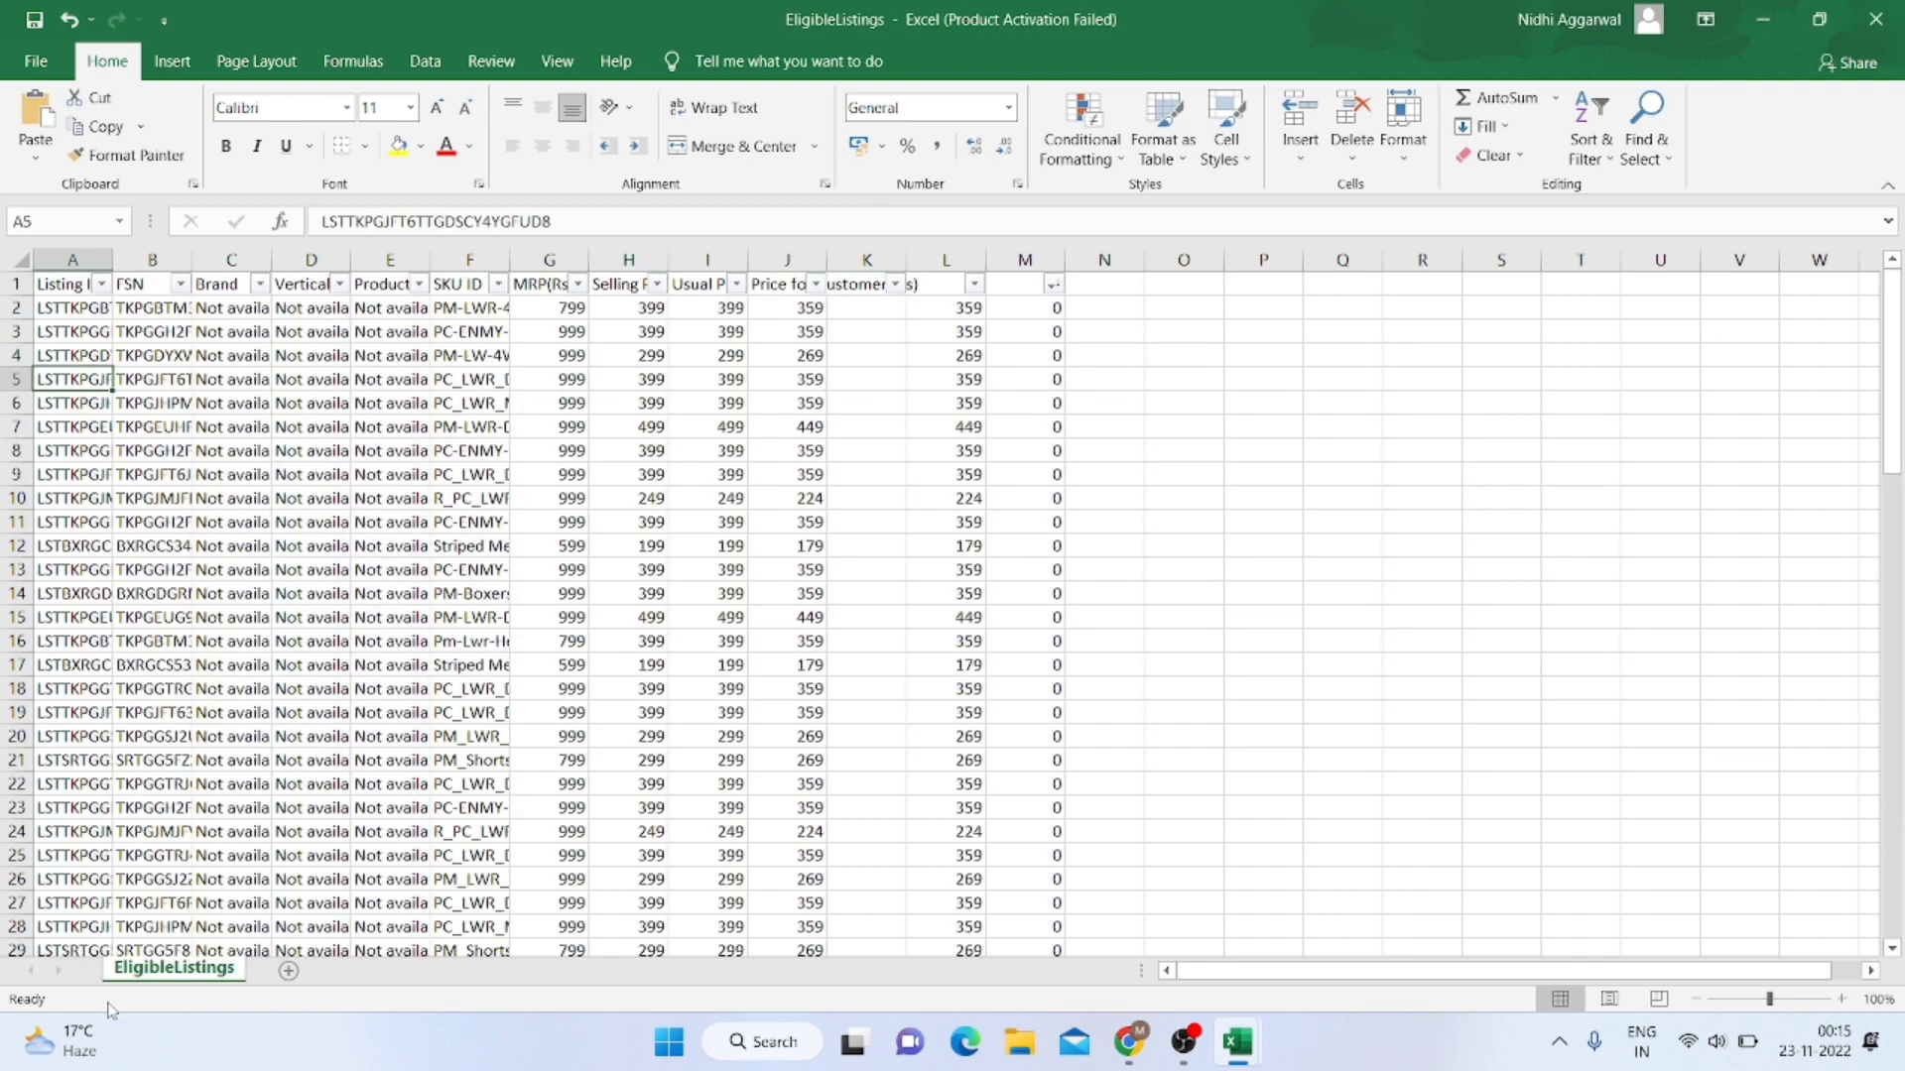
{"action": "key", "text": "Up"}
{"action": "key", "text": "Up"}
{"action": "key", "text": "Up"}
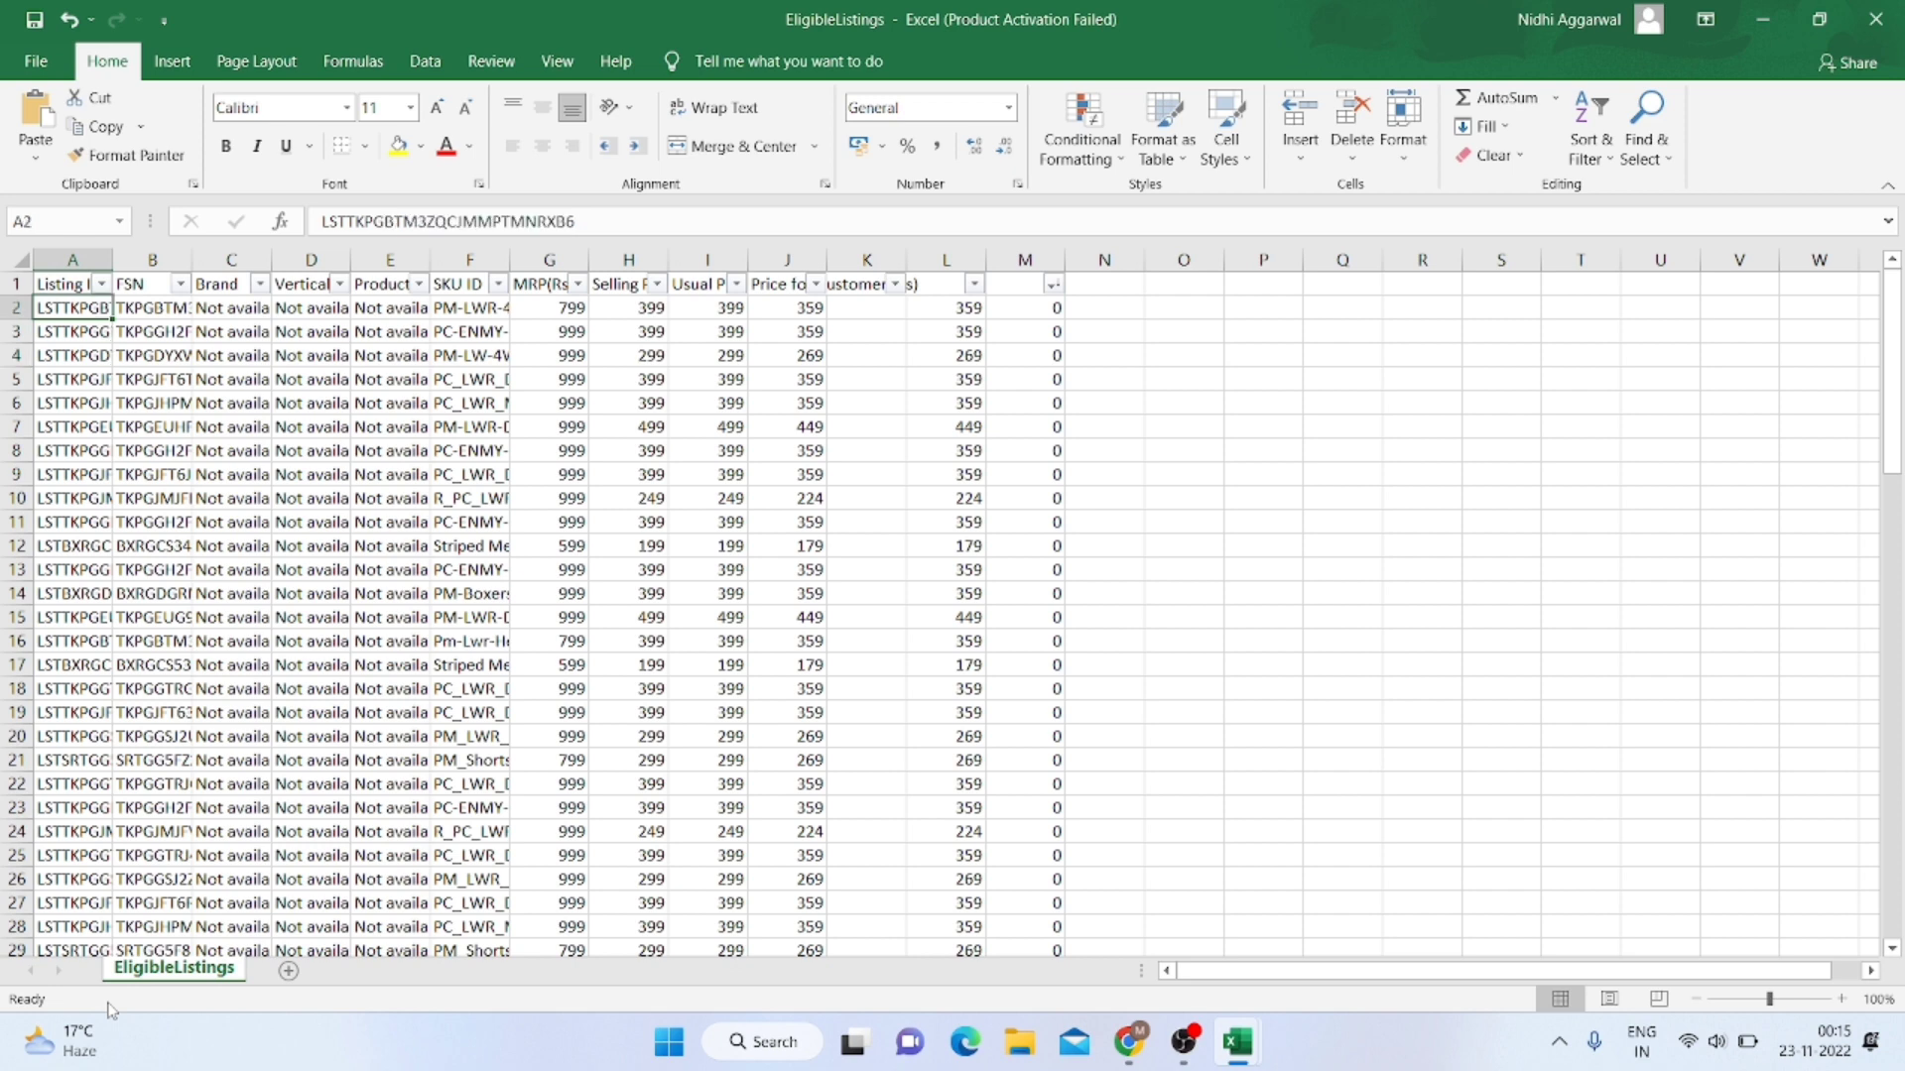
{"action": "key", "text": "ctrl+shift+Down"}
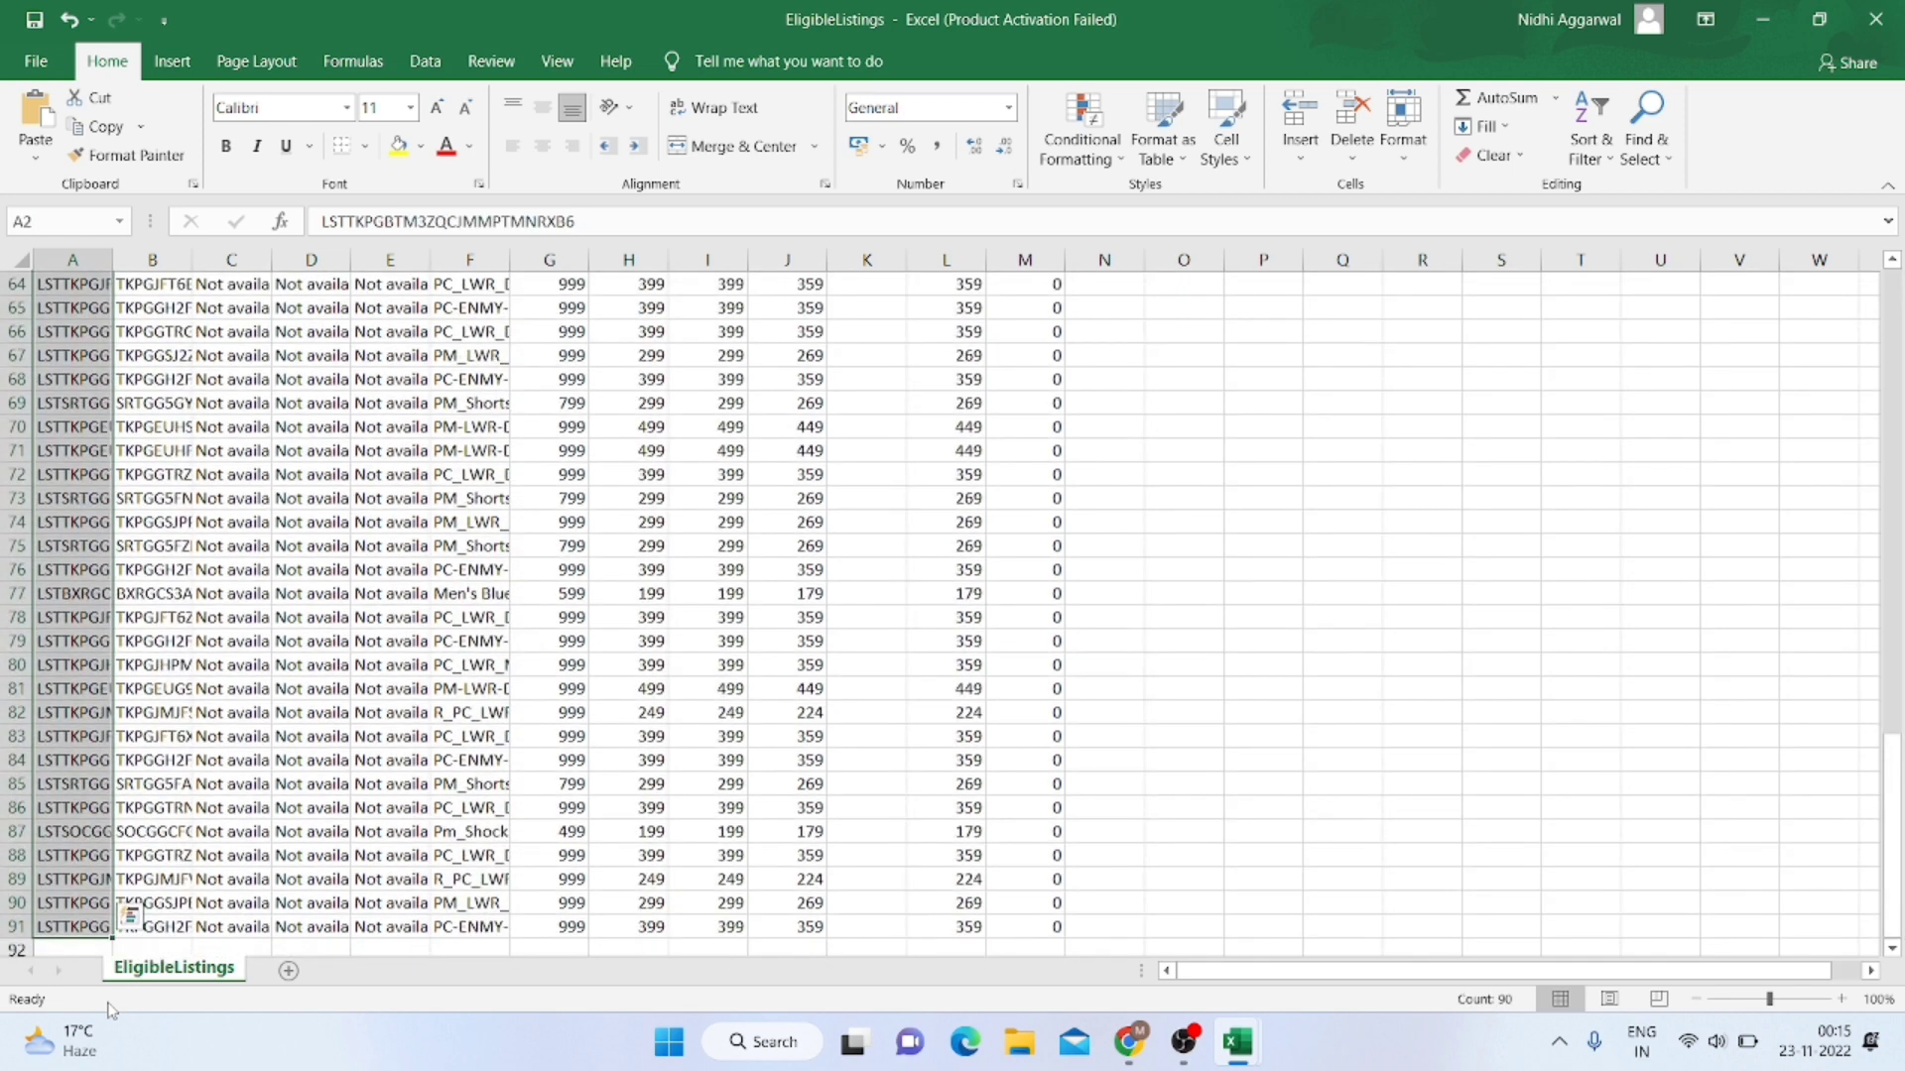
{"action": "key", "text": "ctrl+c"}
Step: Paste the copied listing IDs as values into the sampleFile workbook starting at cell A3
{"action": "key", "text": "alt+Tab"}
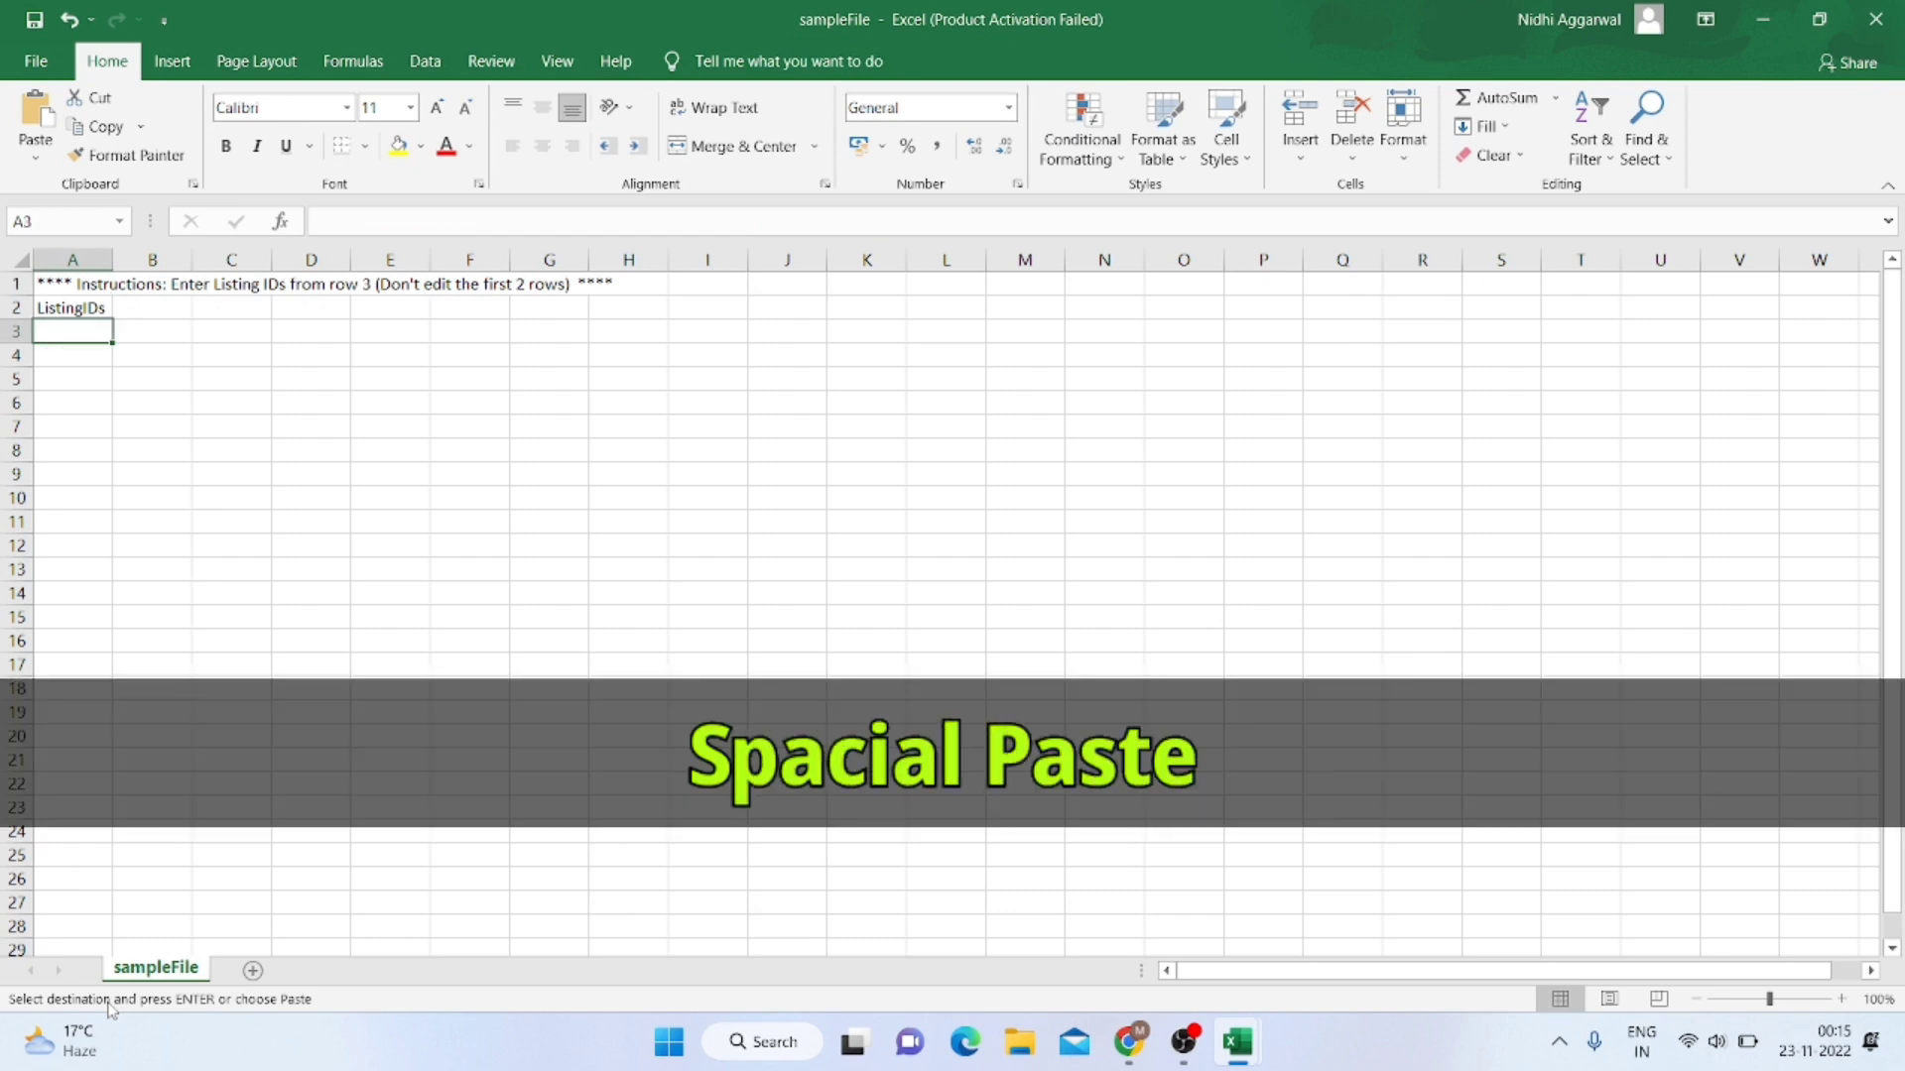
{"action": "key", "text": "ctrl+alt+v"}
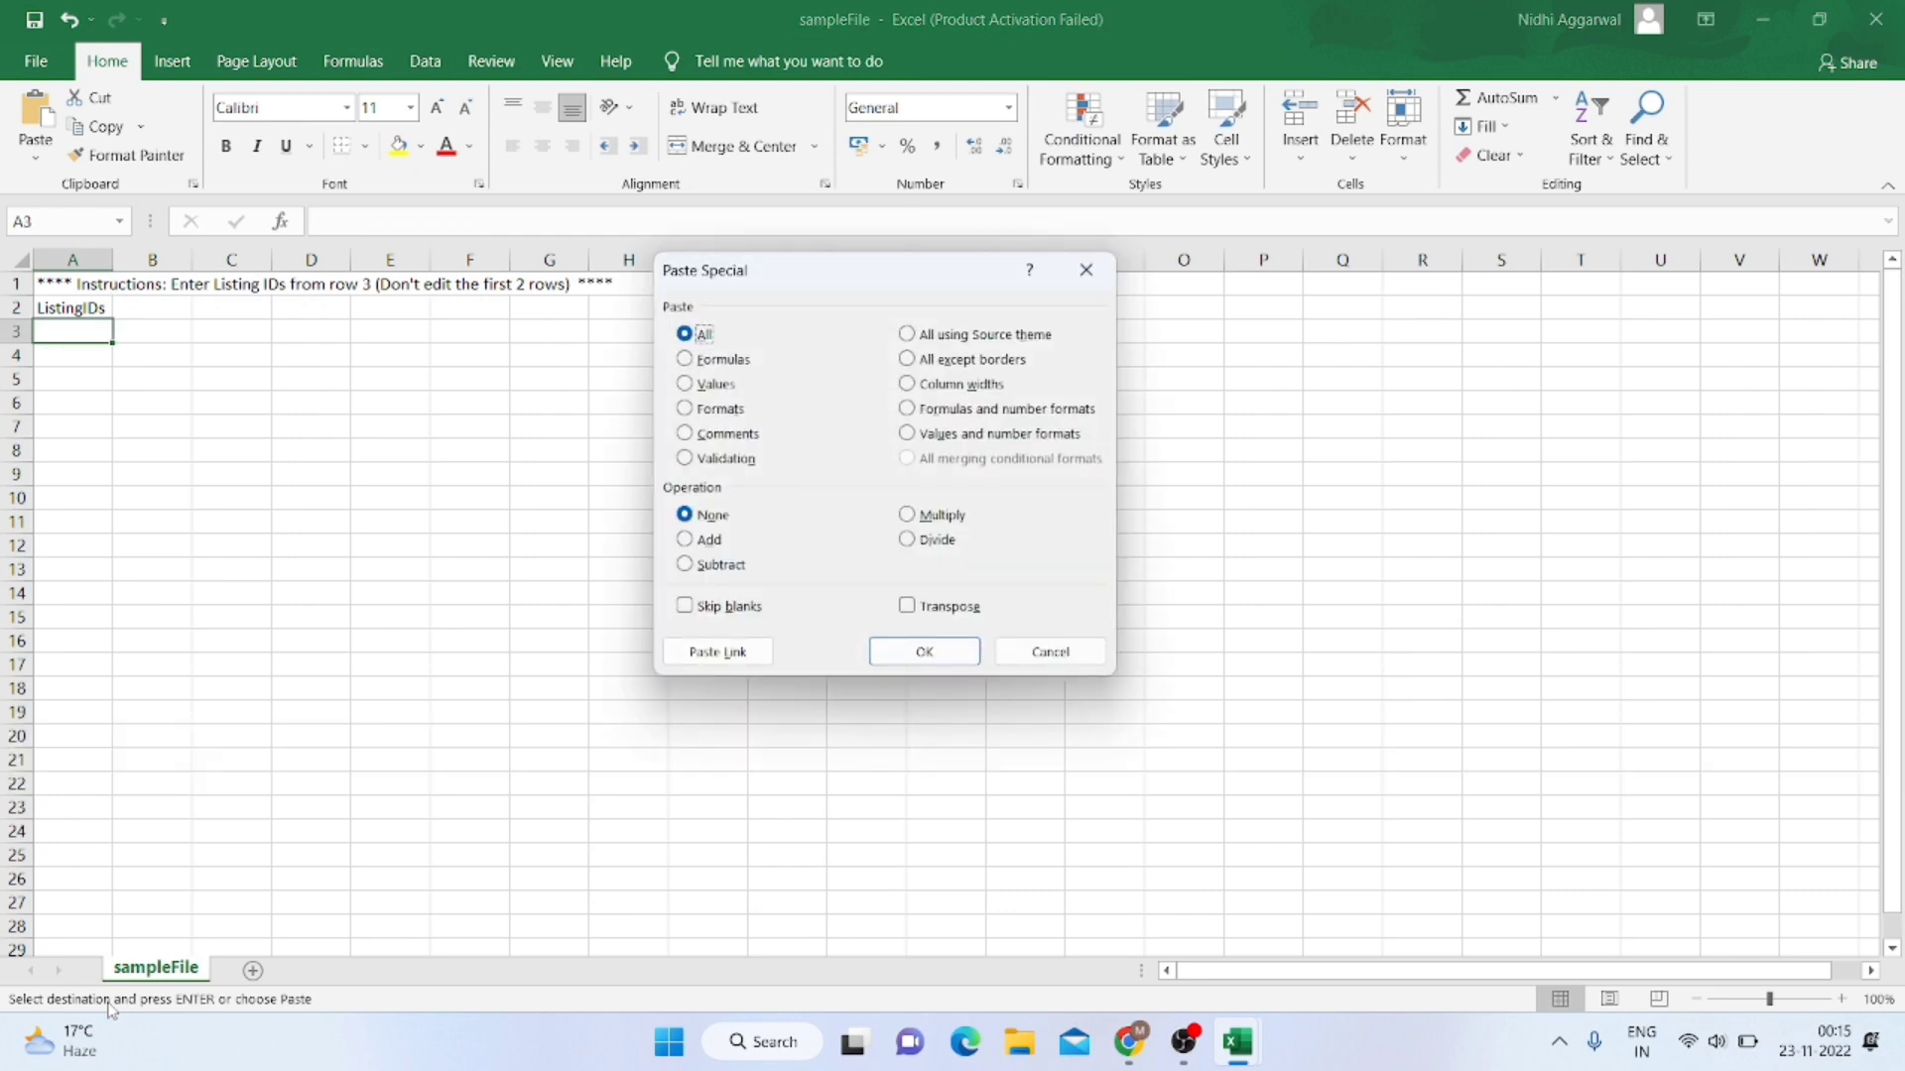
{"action": "key", "text": "v"}
{"action": "key", "text": "Return"}
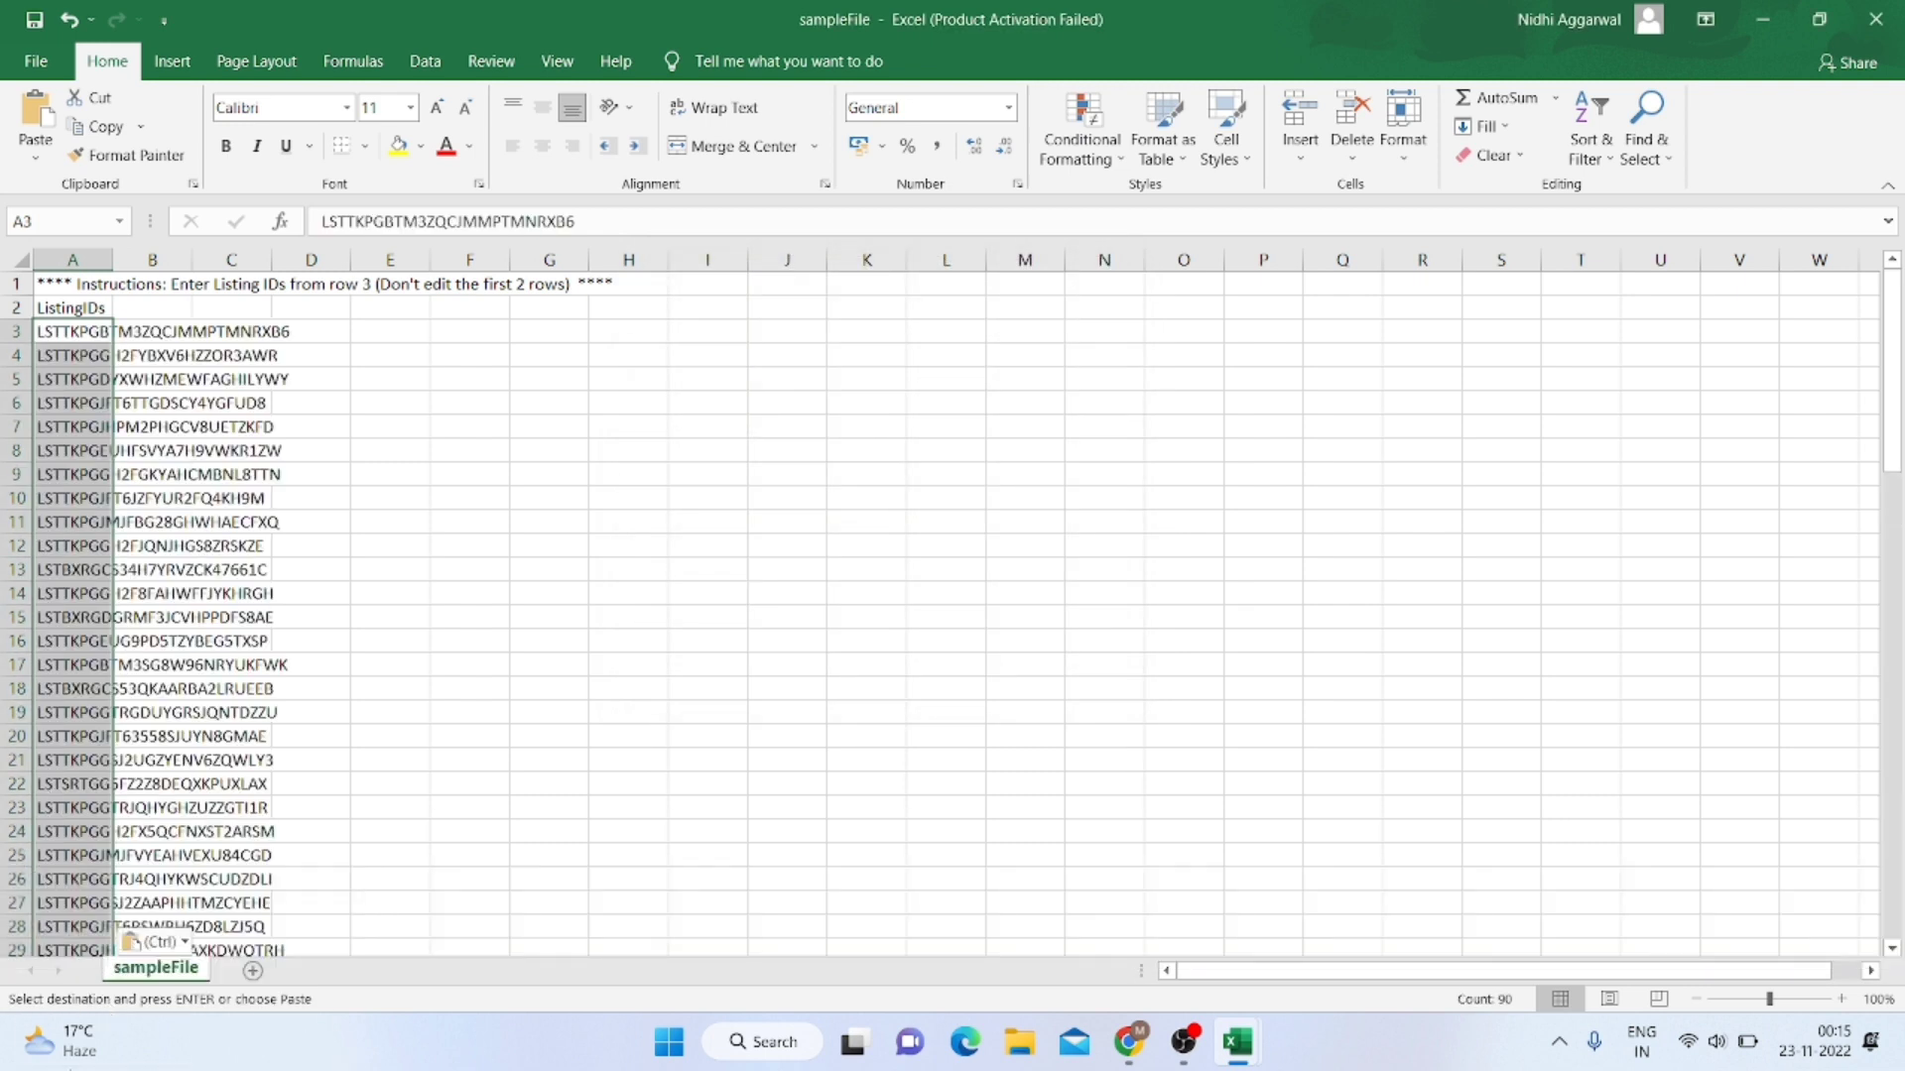
{"action": "left_click", "coordinate": [602, 685]}
{"action": "key", "text": "Escape"}
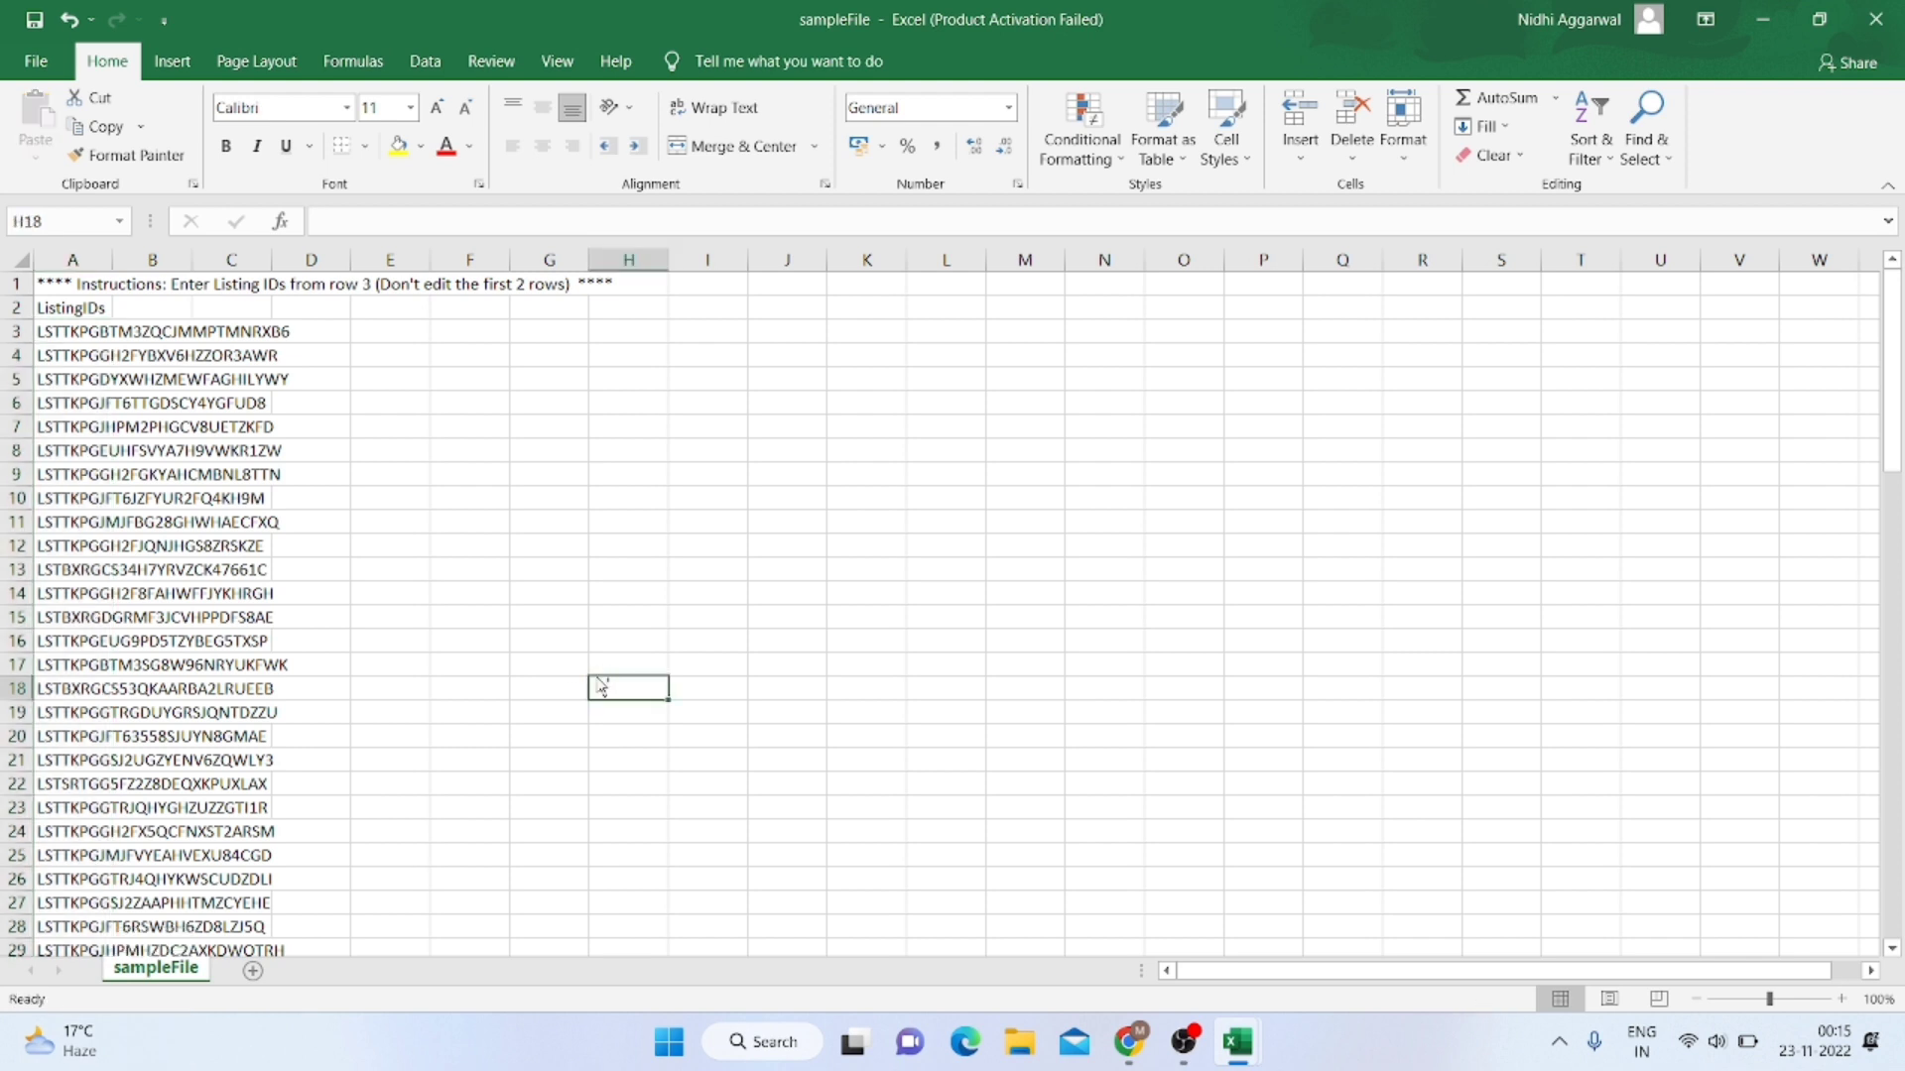
Step: Save the sampleFile workbook, switch to the Flipkart promotion page in Chrome and upload sampleFile from Downloads as the selected listings
{"action": "key", "text": "ctrl+s"}
{"action": "key", "text": "alt+Tab"}
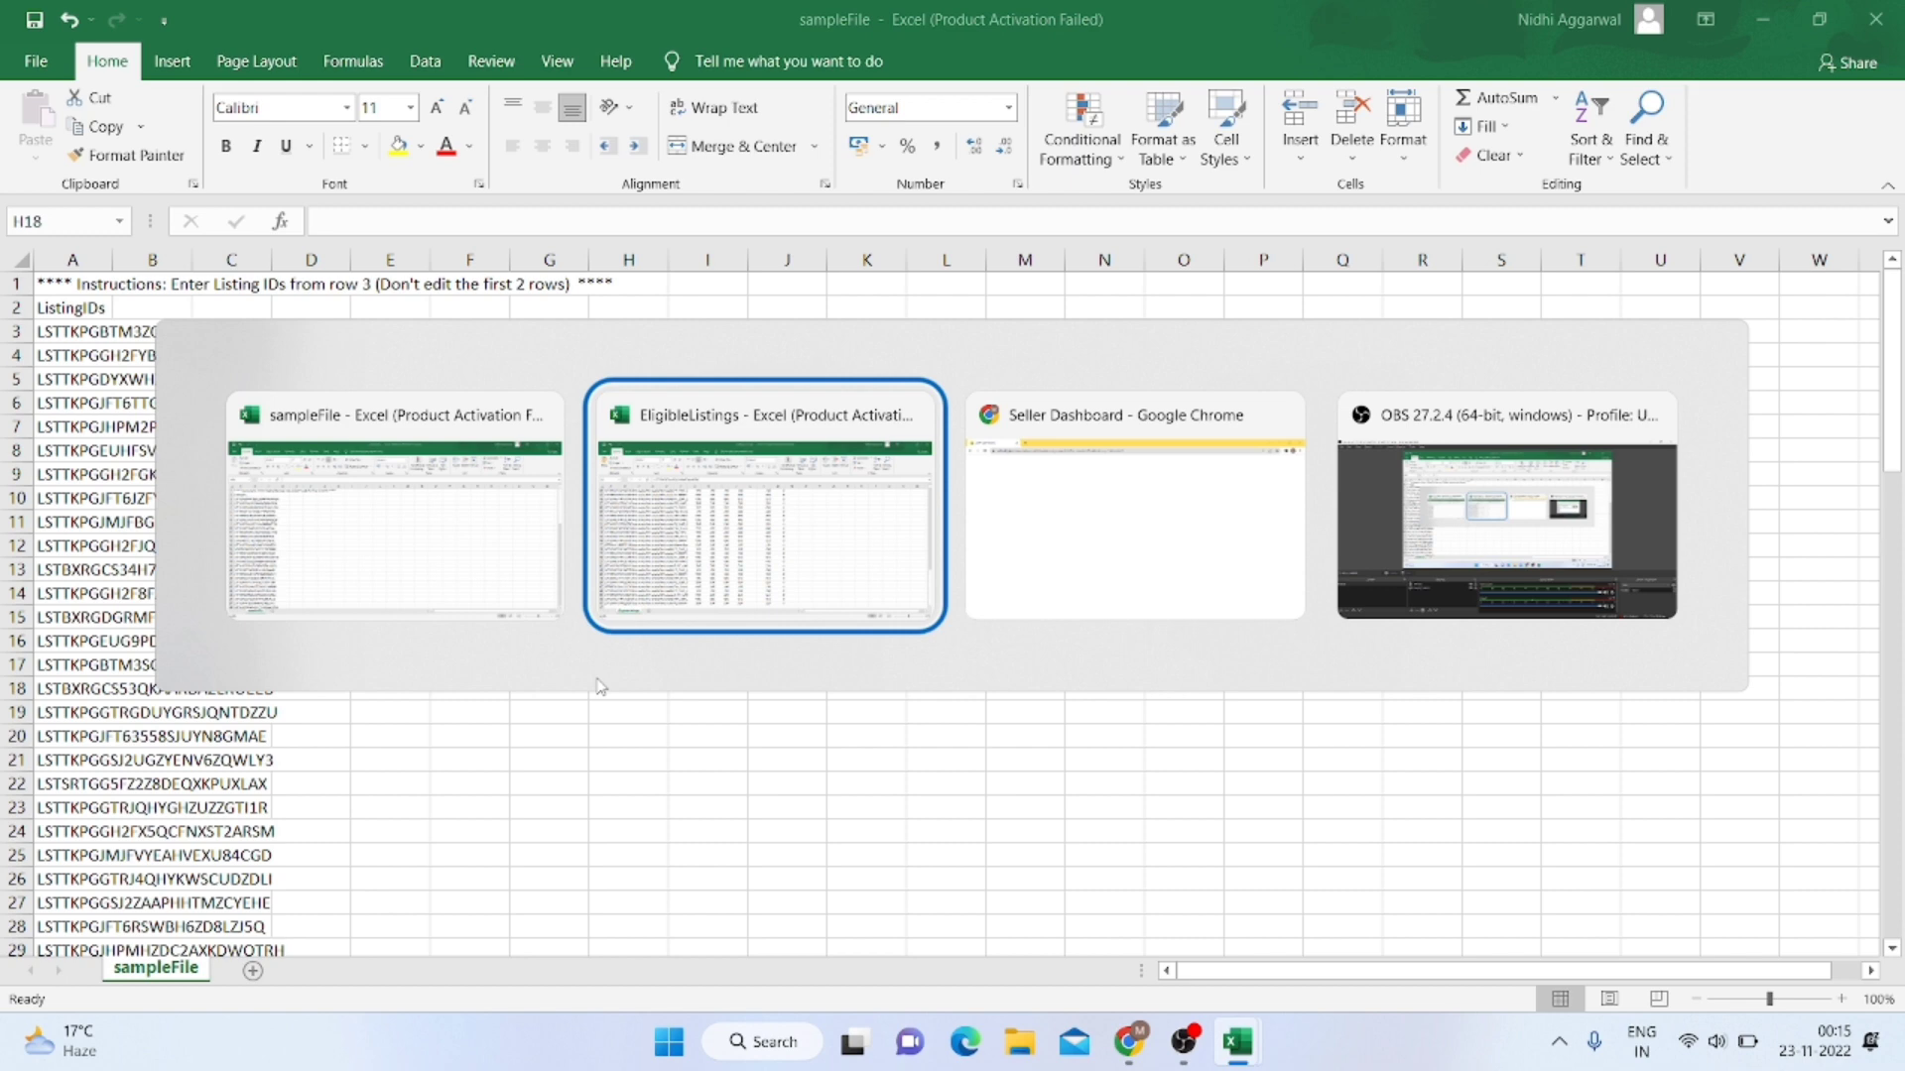
{"action": "key", "text": "Tab"}
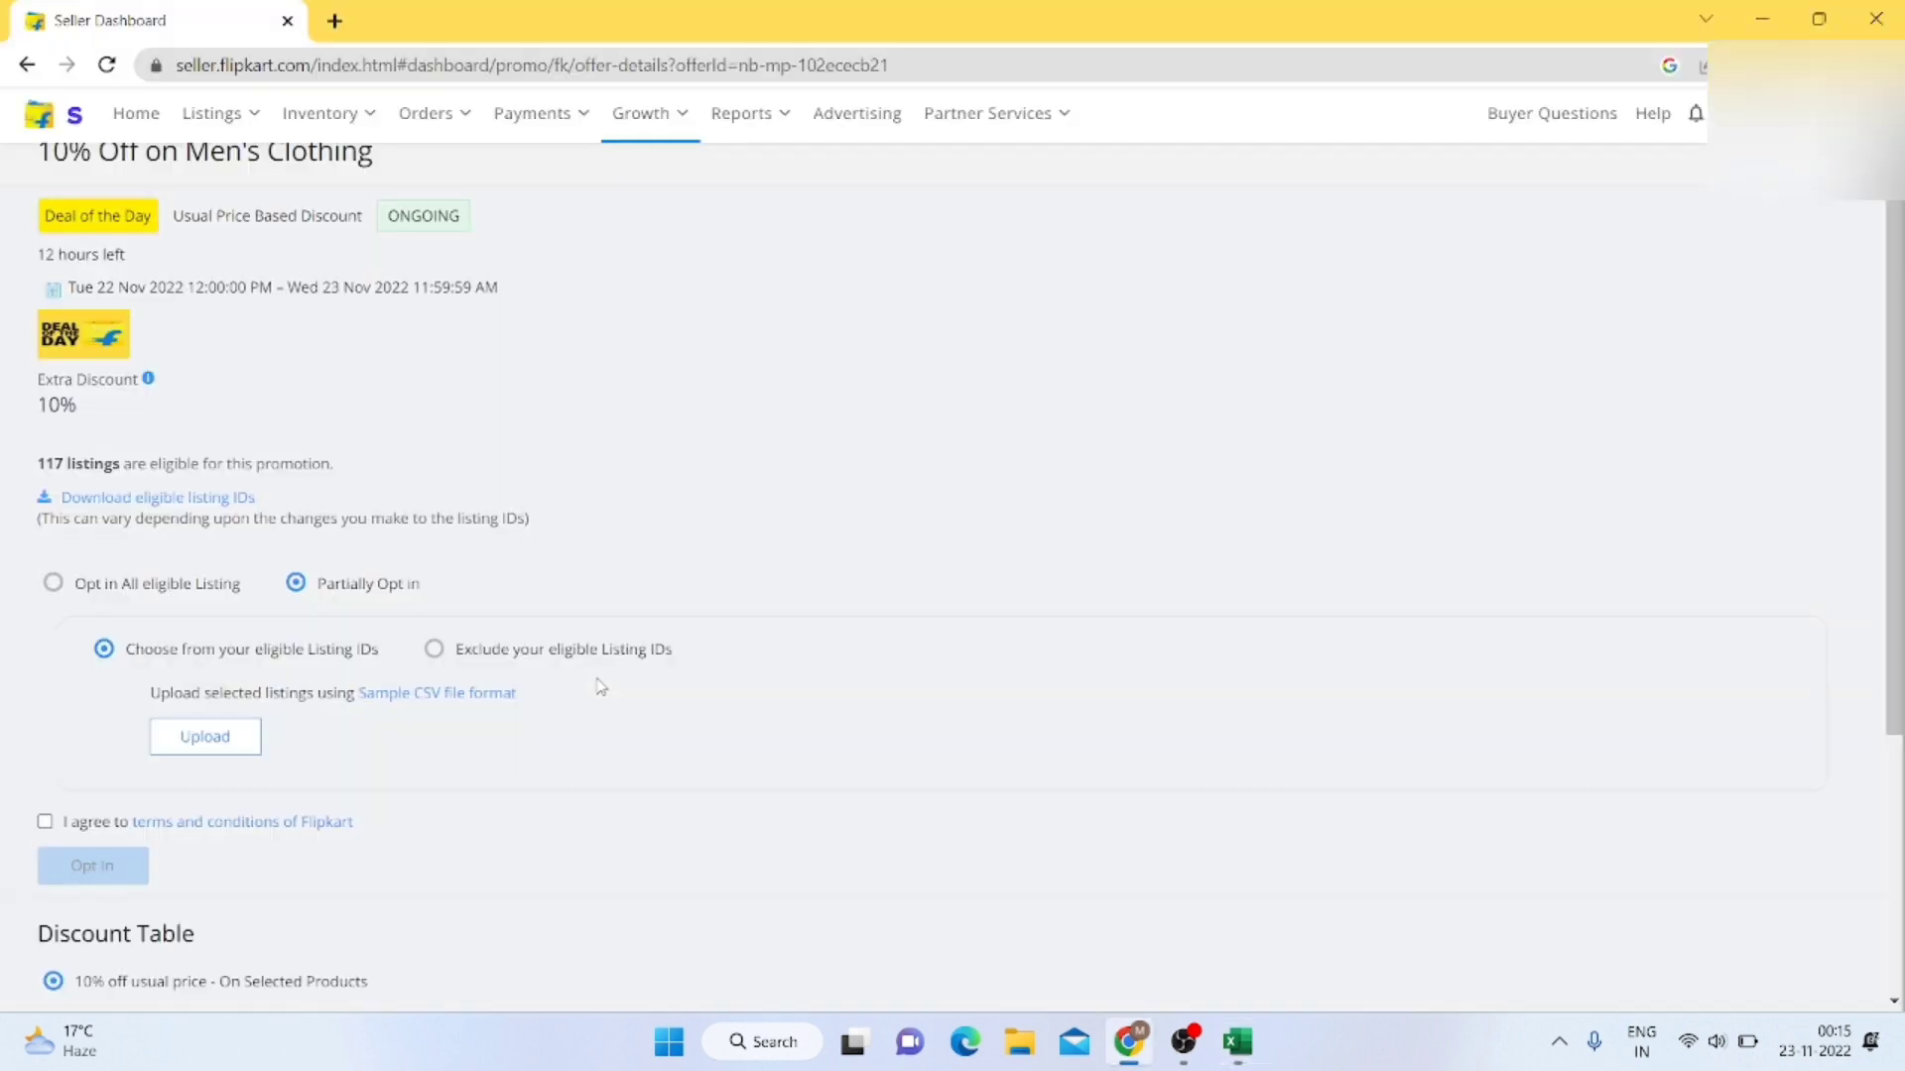
{"action": "left_click", "coordinate": [209, 744]}
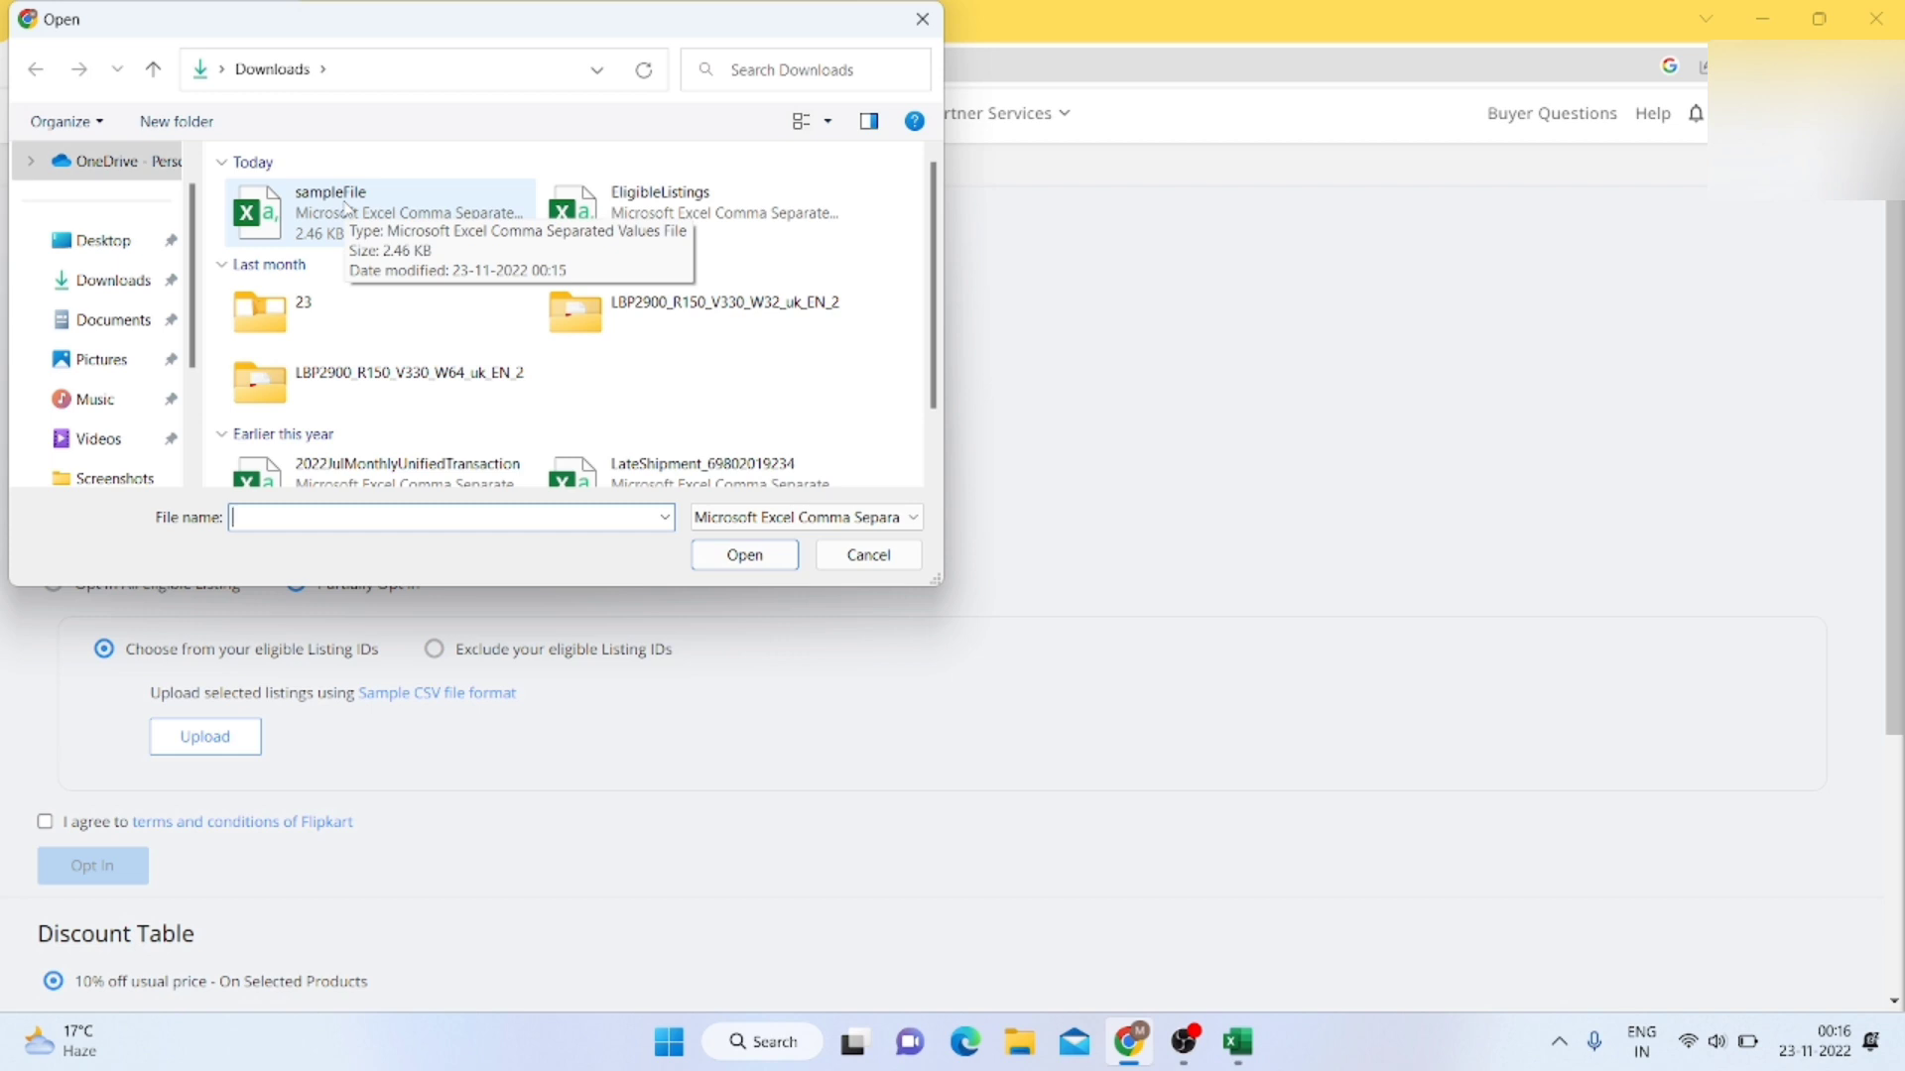
{"action": "double_click", "coordinate": [344, 206]}
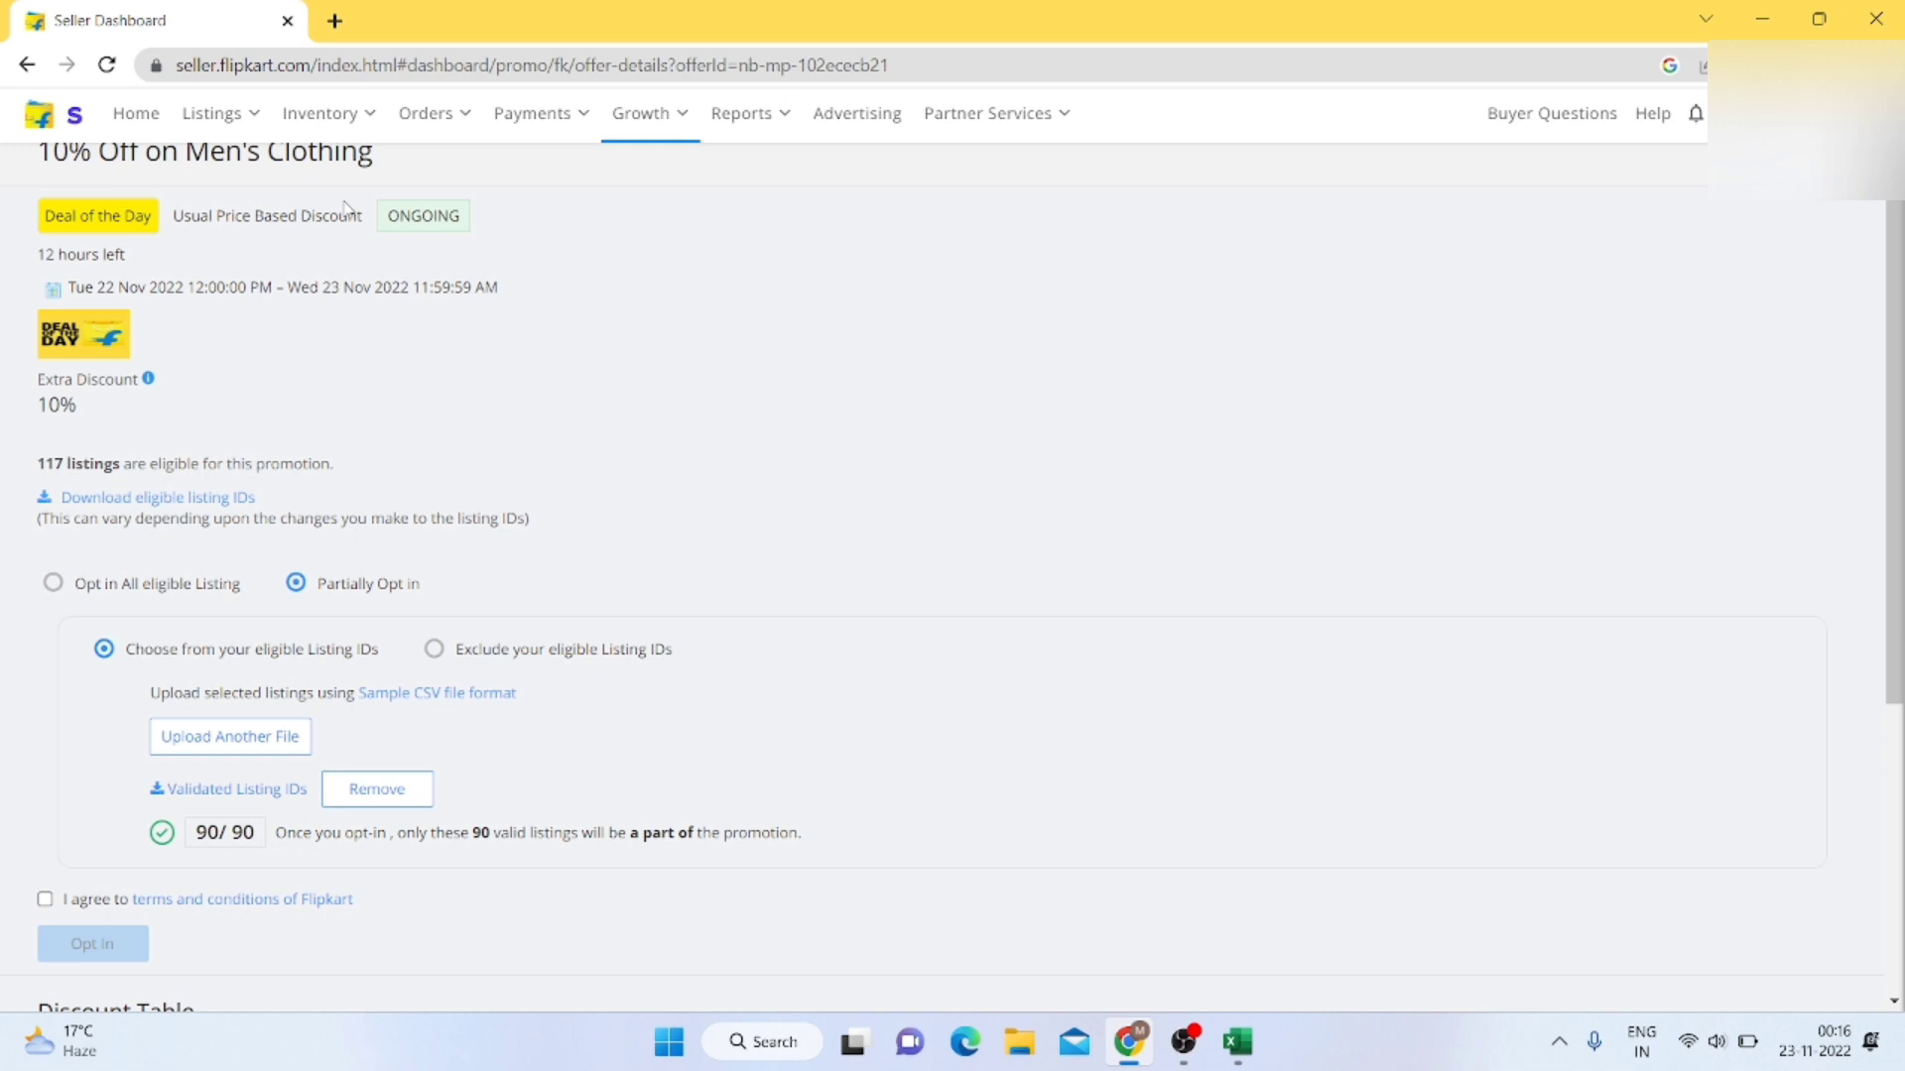
Step: Agree to Flipkart's terms and conditions and opt in to the 10% Off on Men's Clothing promotion
{"action": "scroll", "coordinate": [399, 779], "scroll_direction": "down", "scroll_amount": 1}
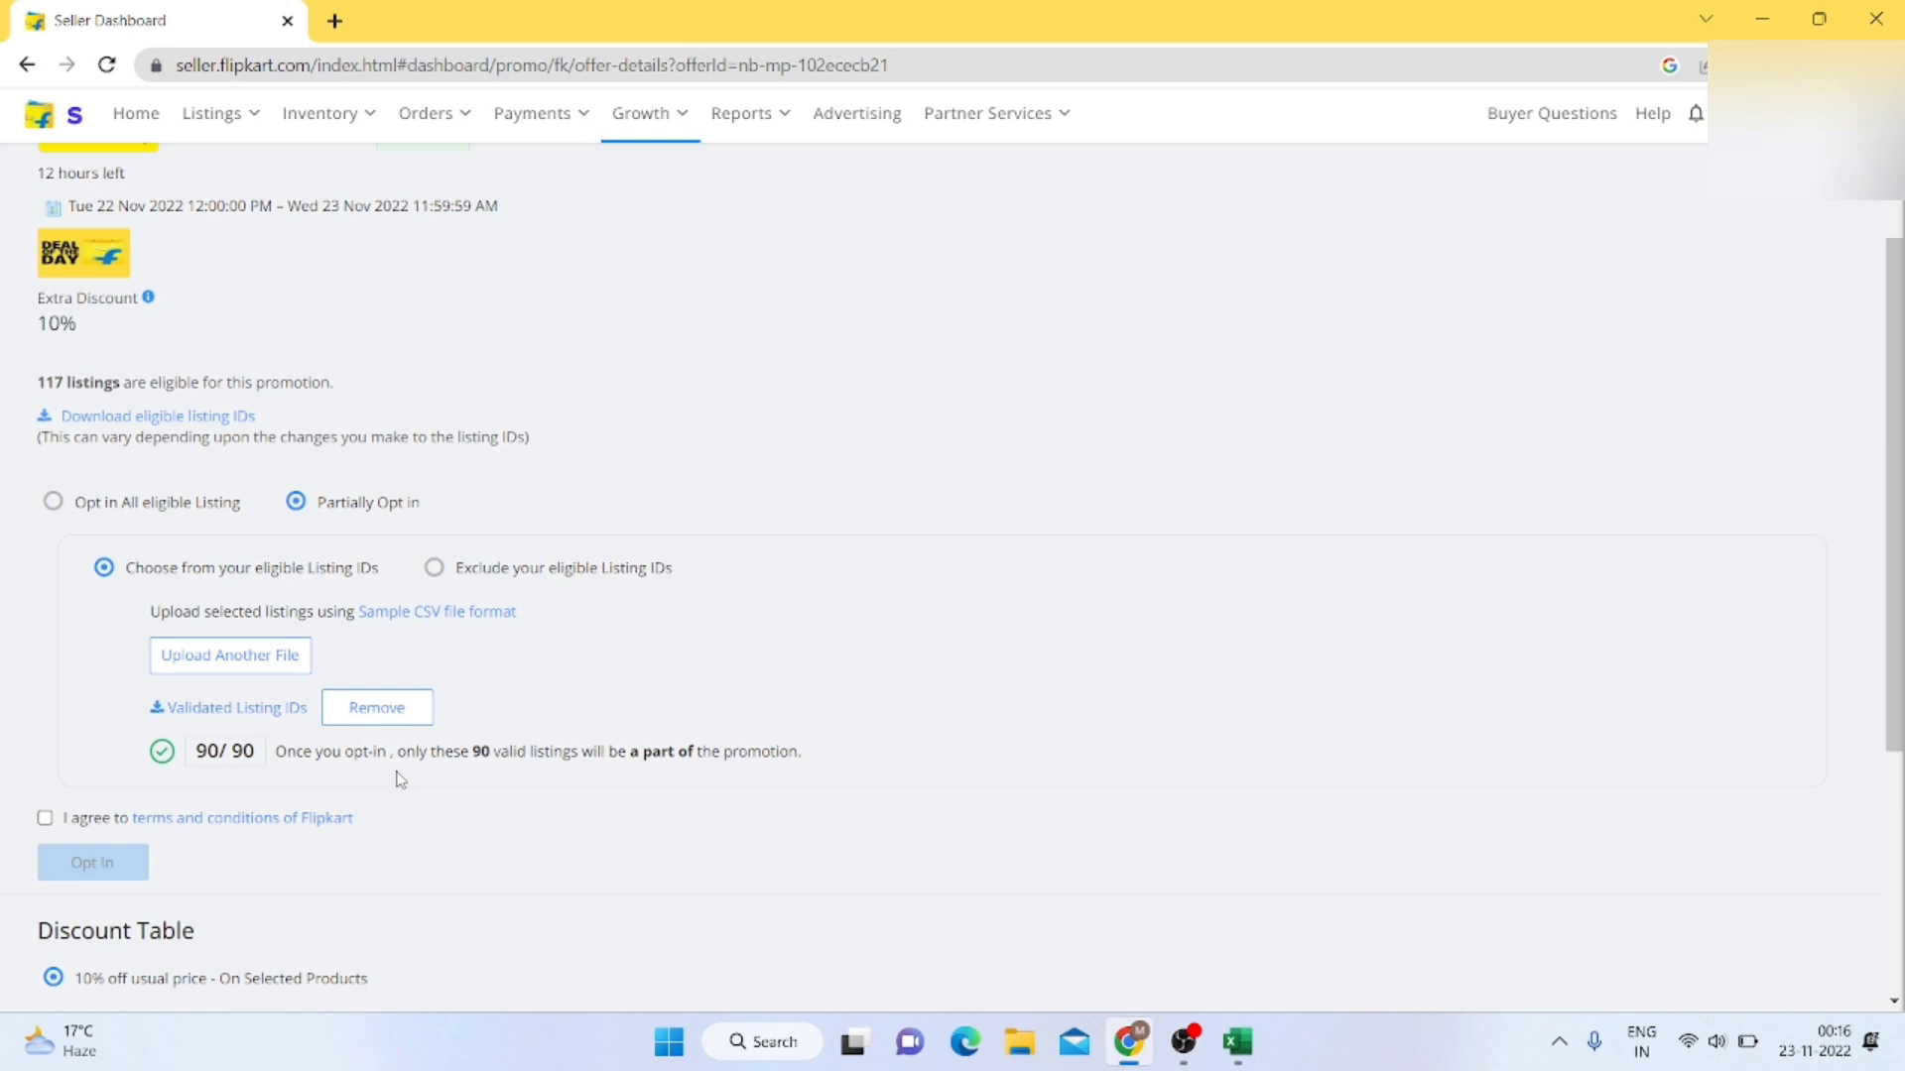
{"action": "left_click", "coordinate": [45, 820]}
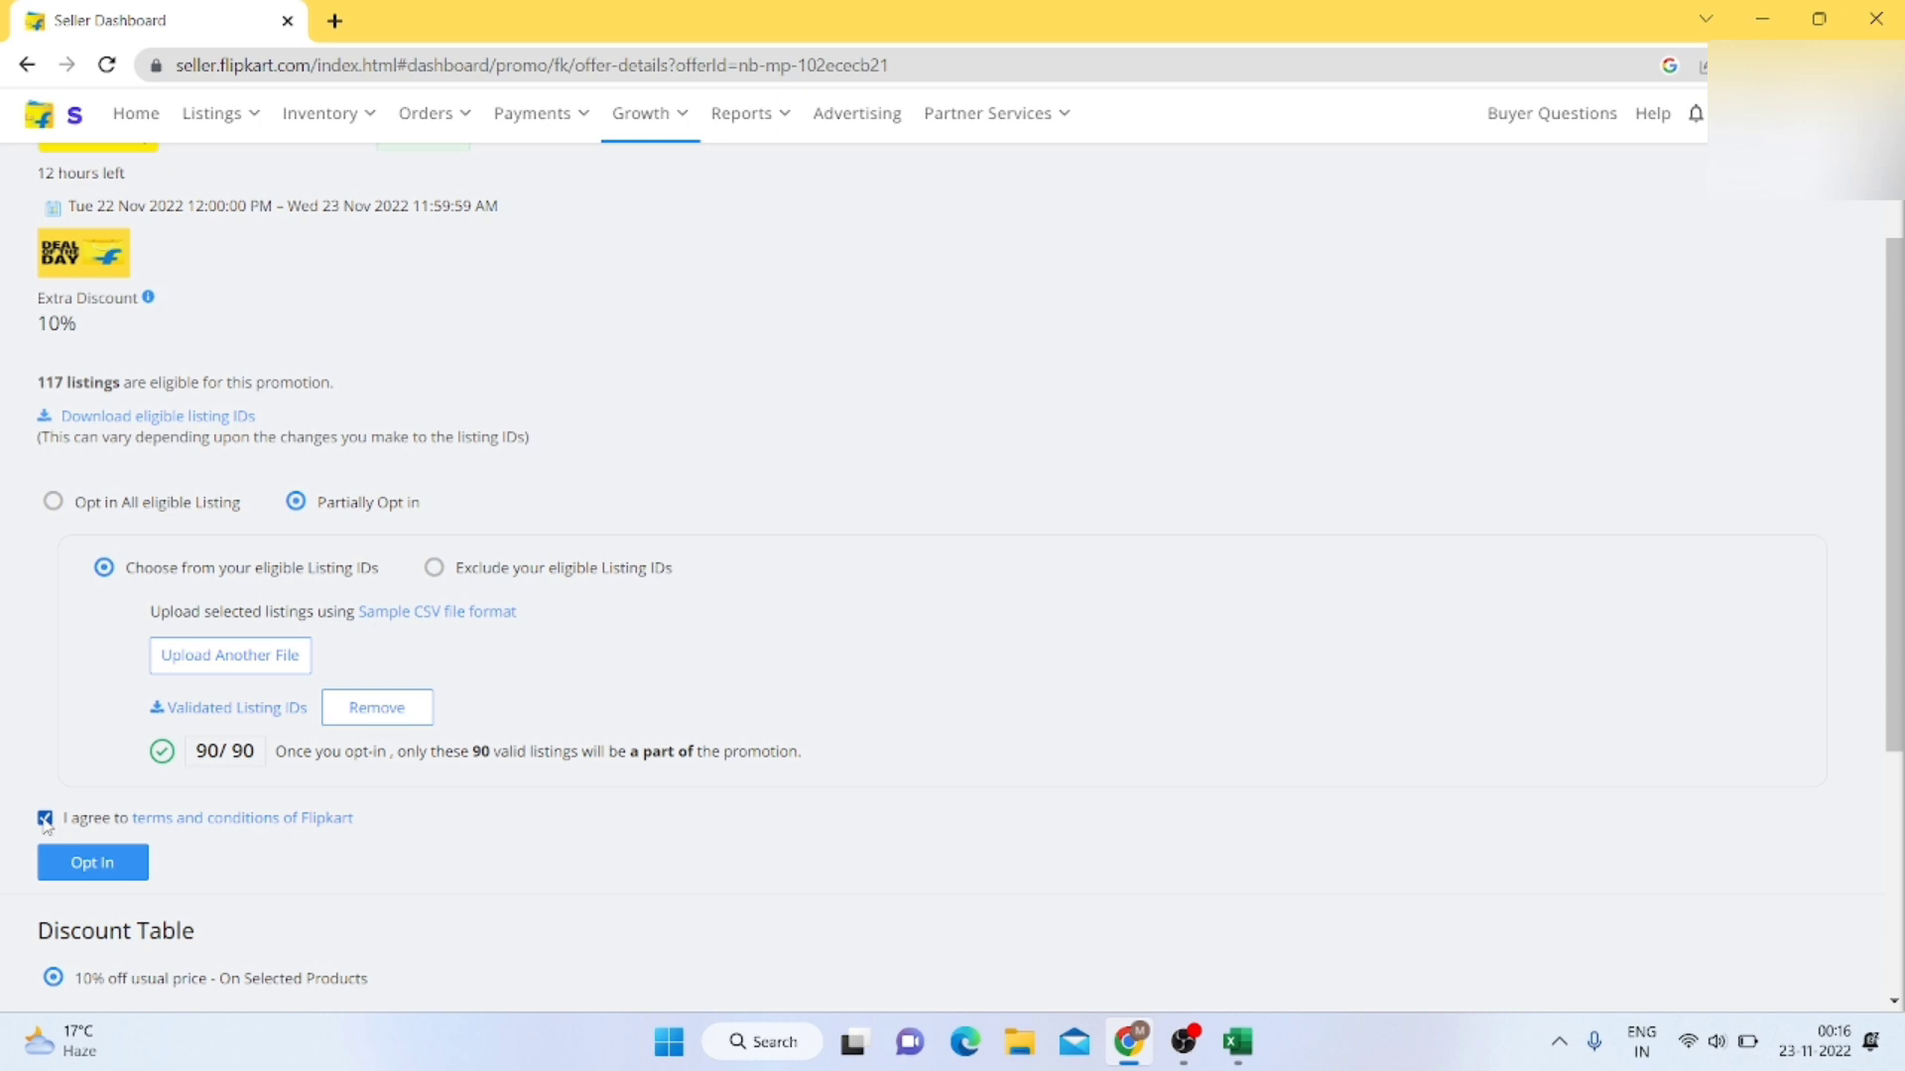
{"action": "left_click", "coordinate": [69, 878]}
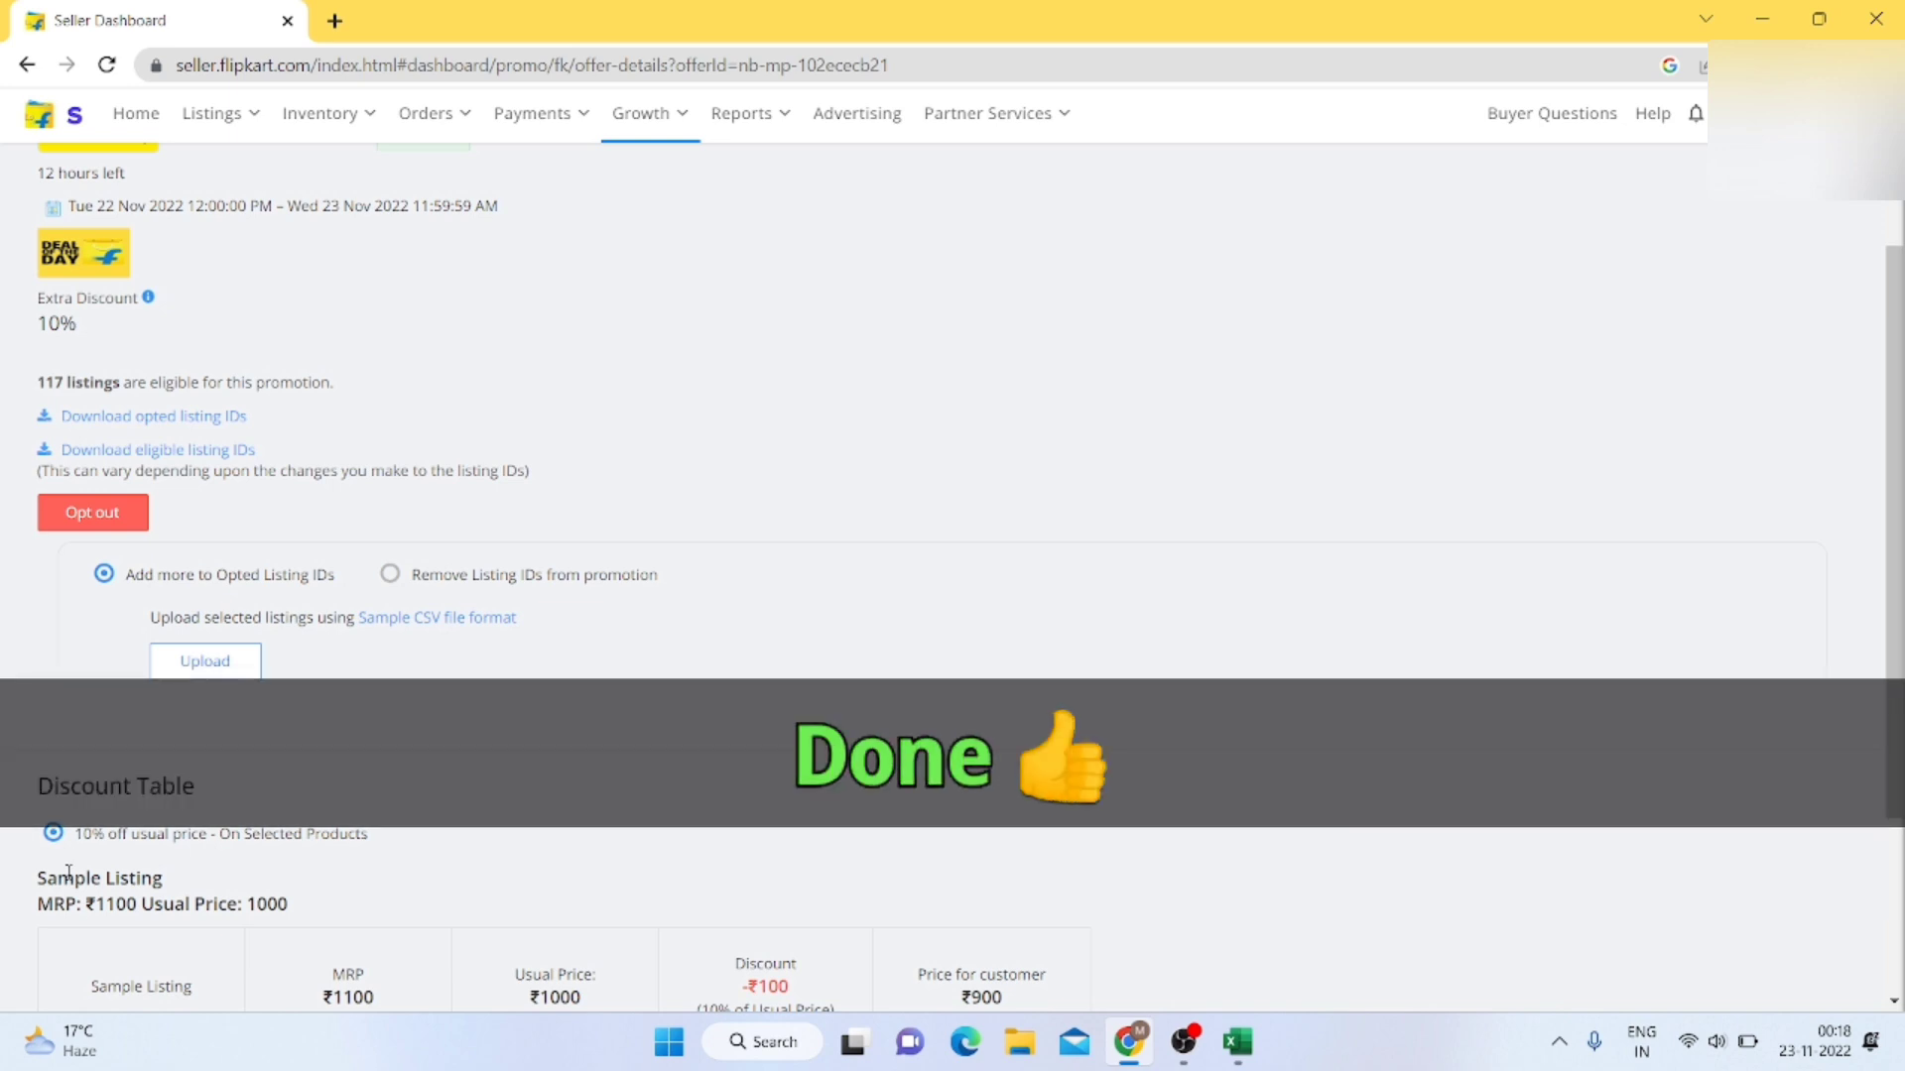
Step: Open the Flipkart Promotions overview, list the opted-in offers and examine the 10% Off on Men's Clothing offer card
{"action": "scroll", "coordinate": [577, 671], "scroll_direction": "up", "scroll_amount": 1}
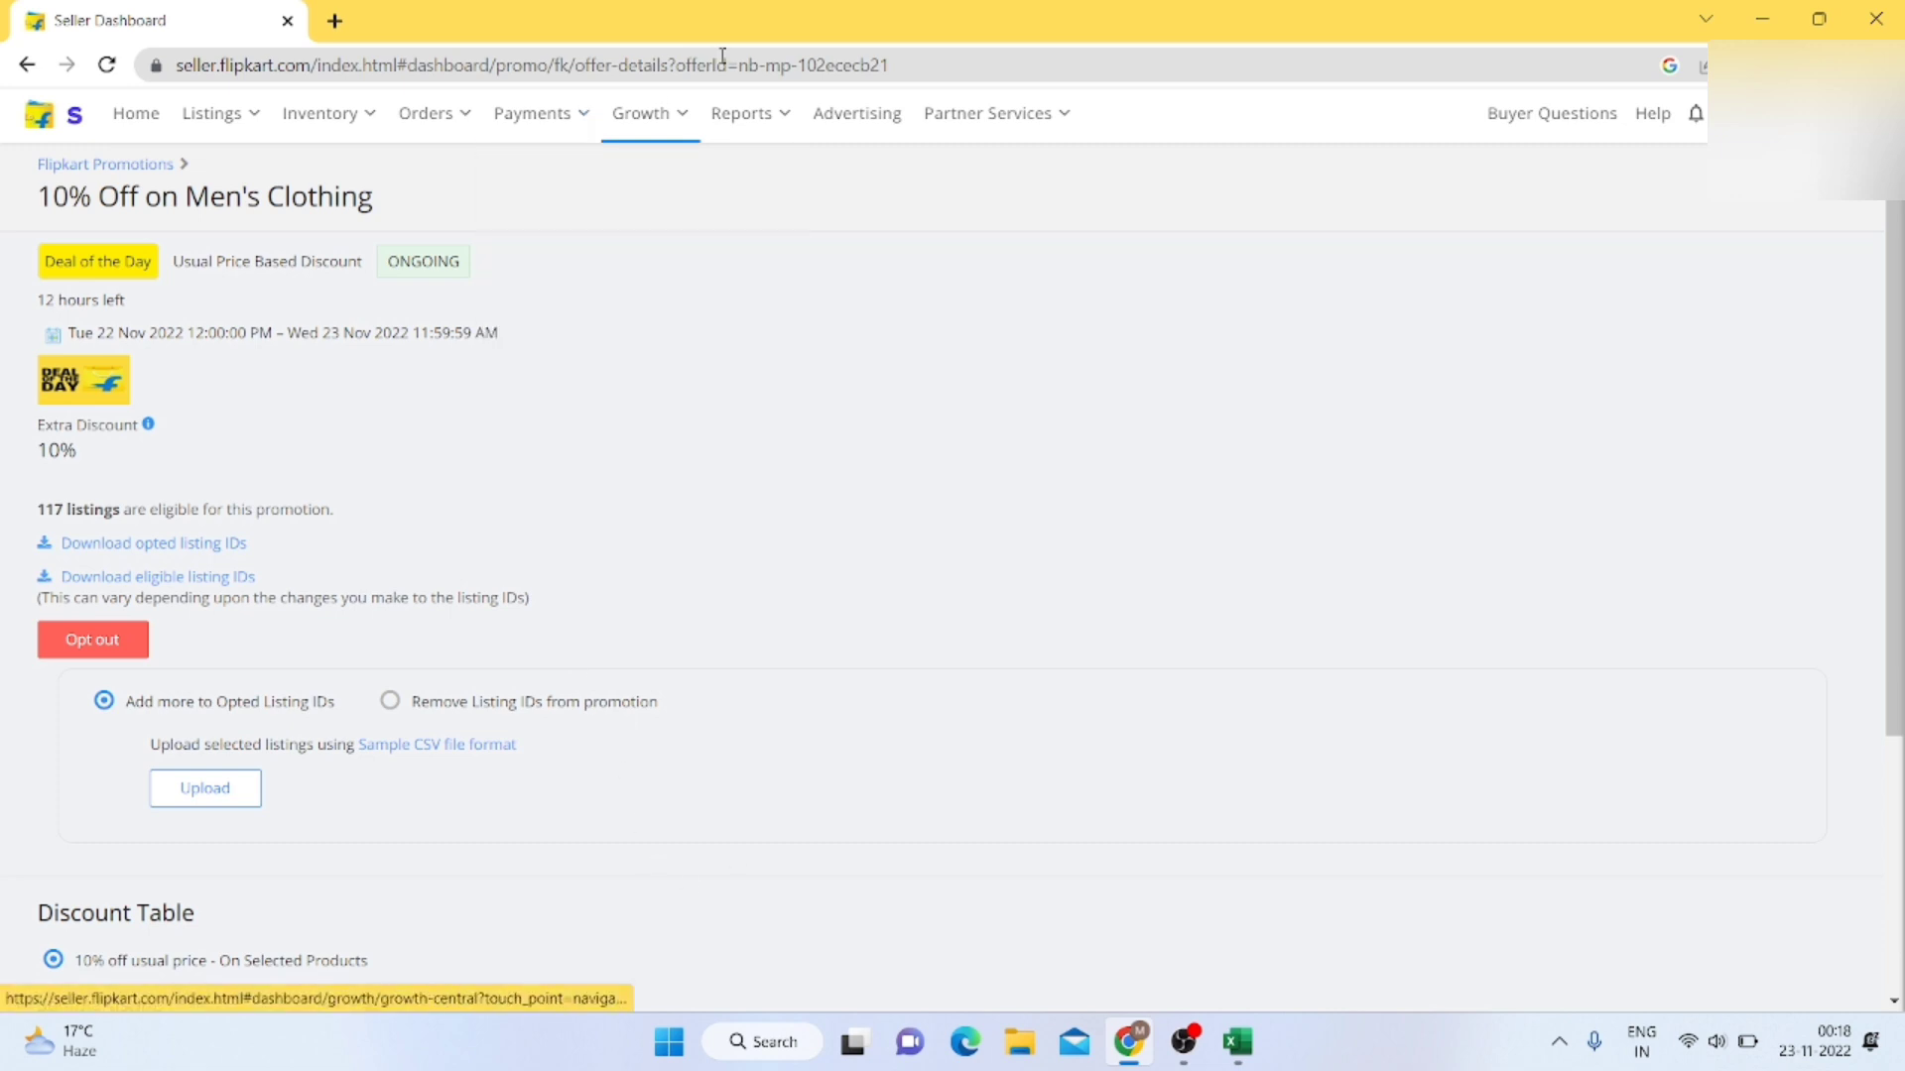
{"action": "mouse_move", "coordinate": [670, 137]}
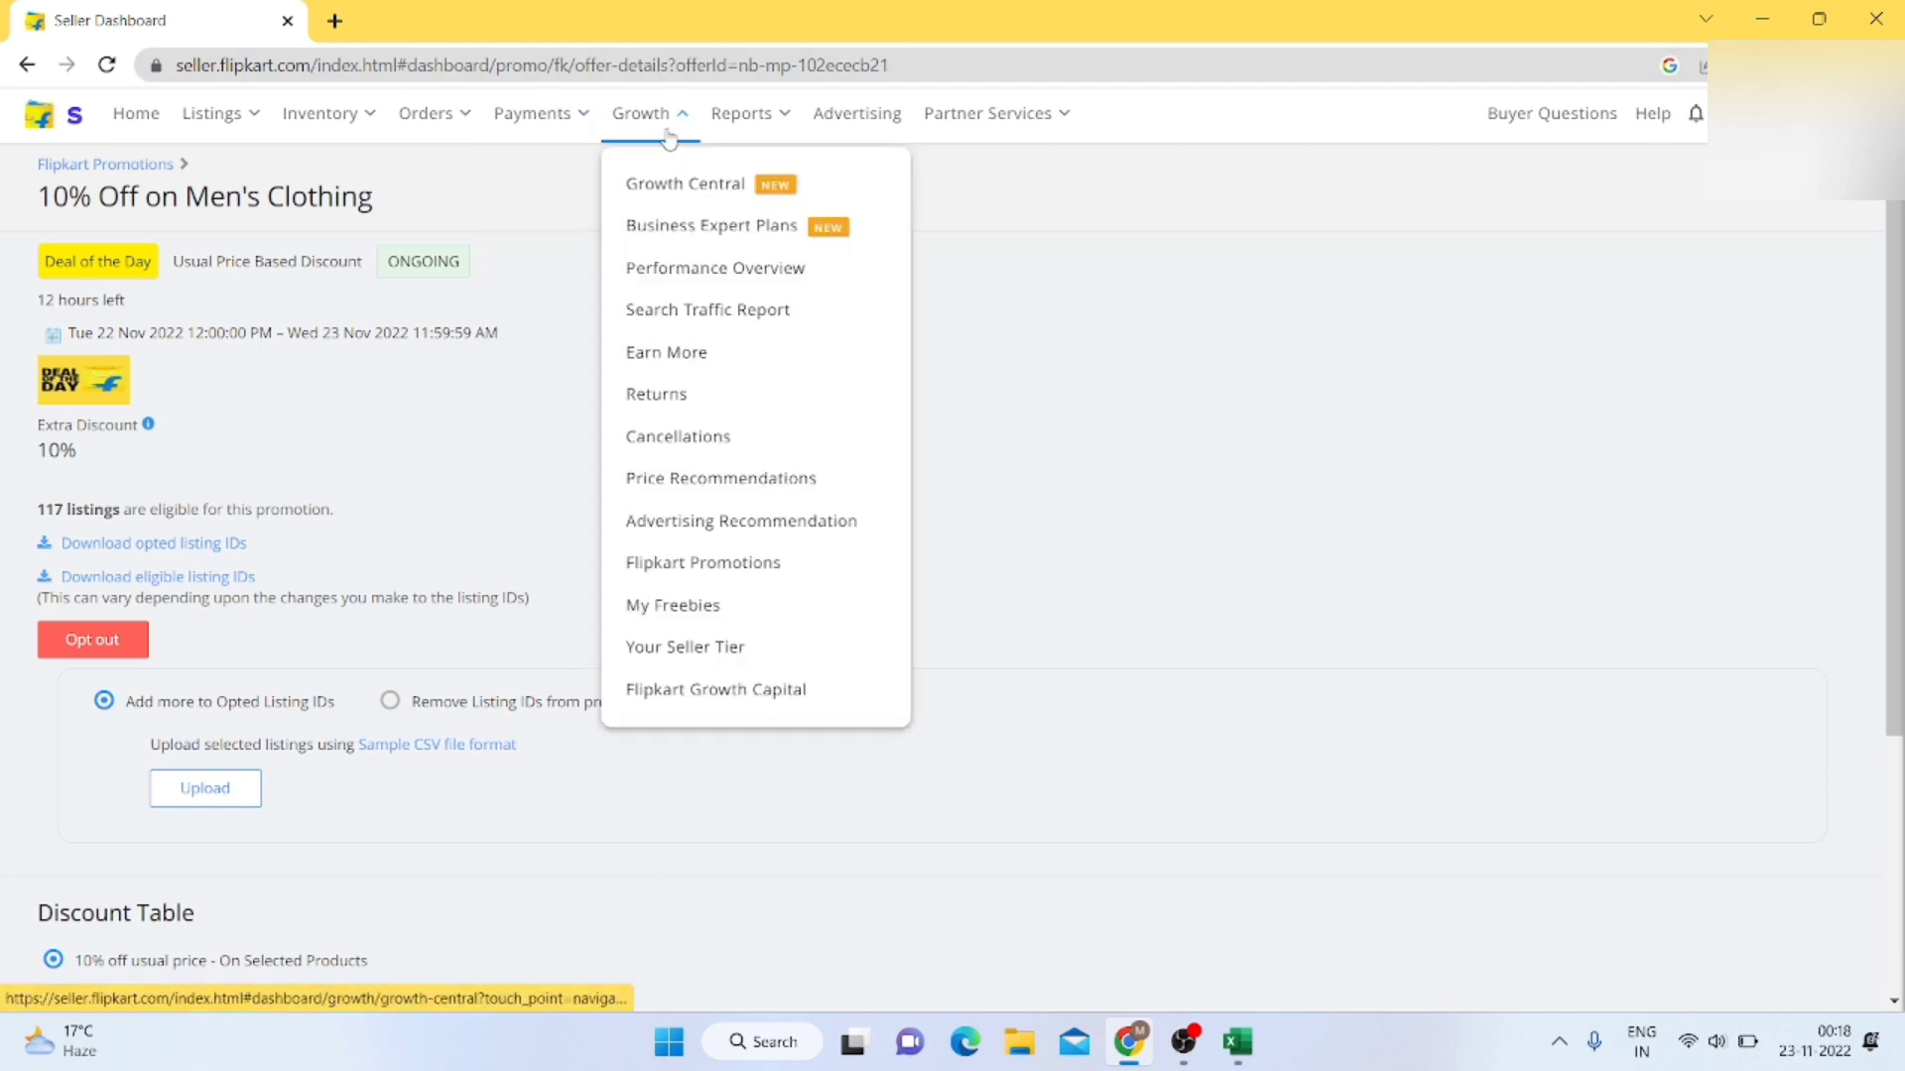
{"action": "left_click", "coordinate": [670, 564]}
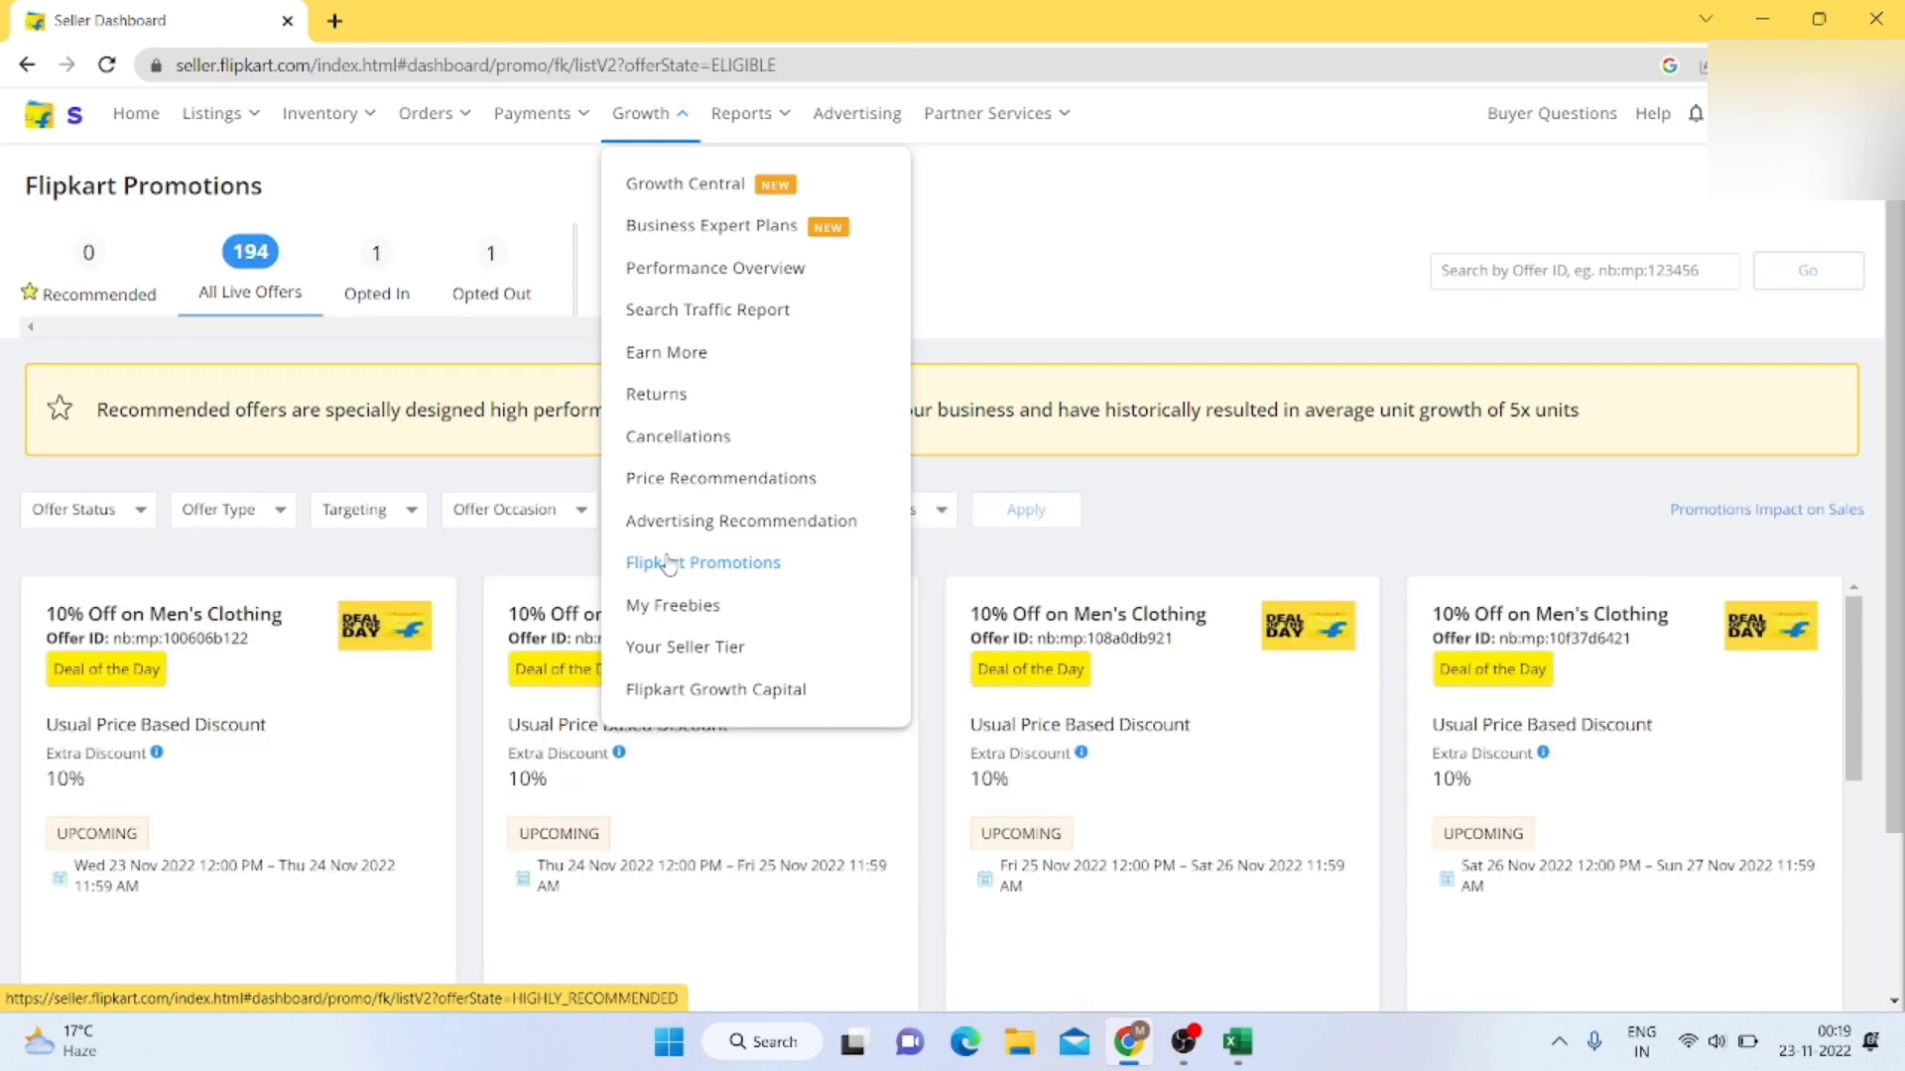
{"action": "left_click", "coordinate": [382, 277]}
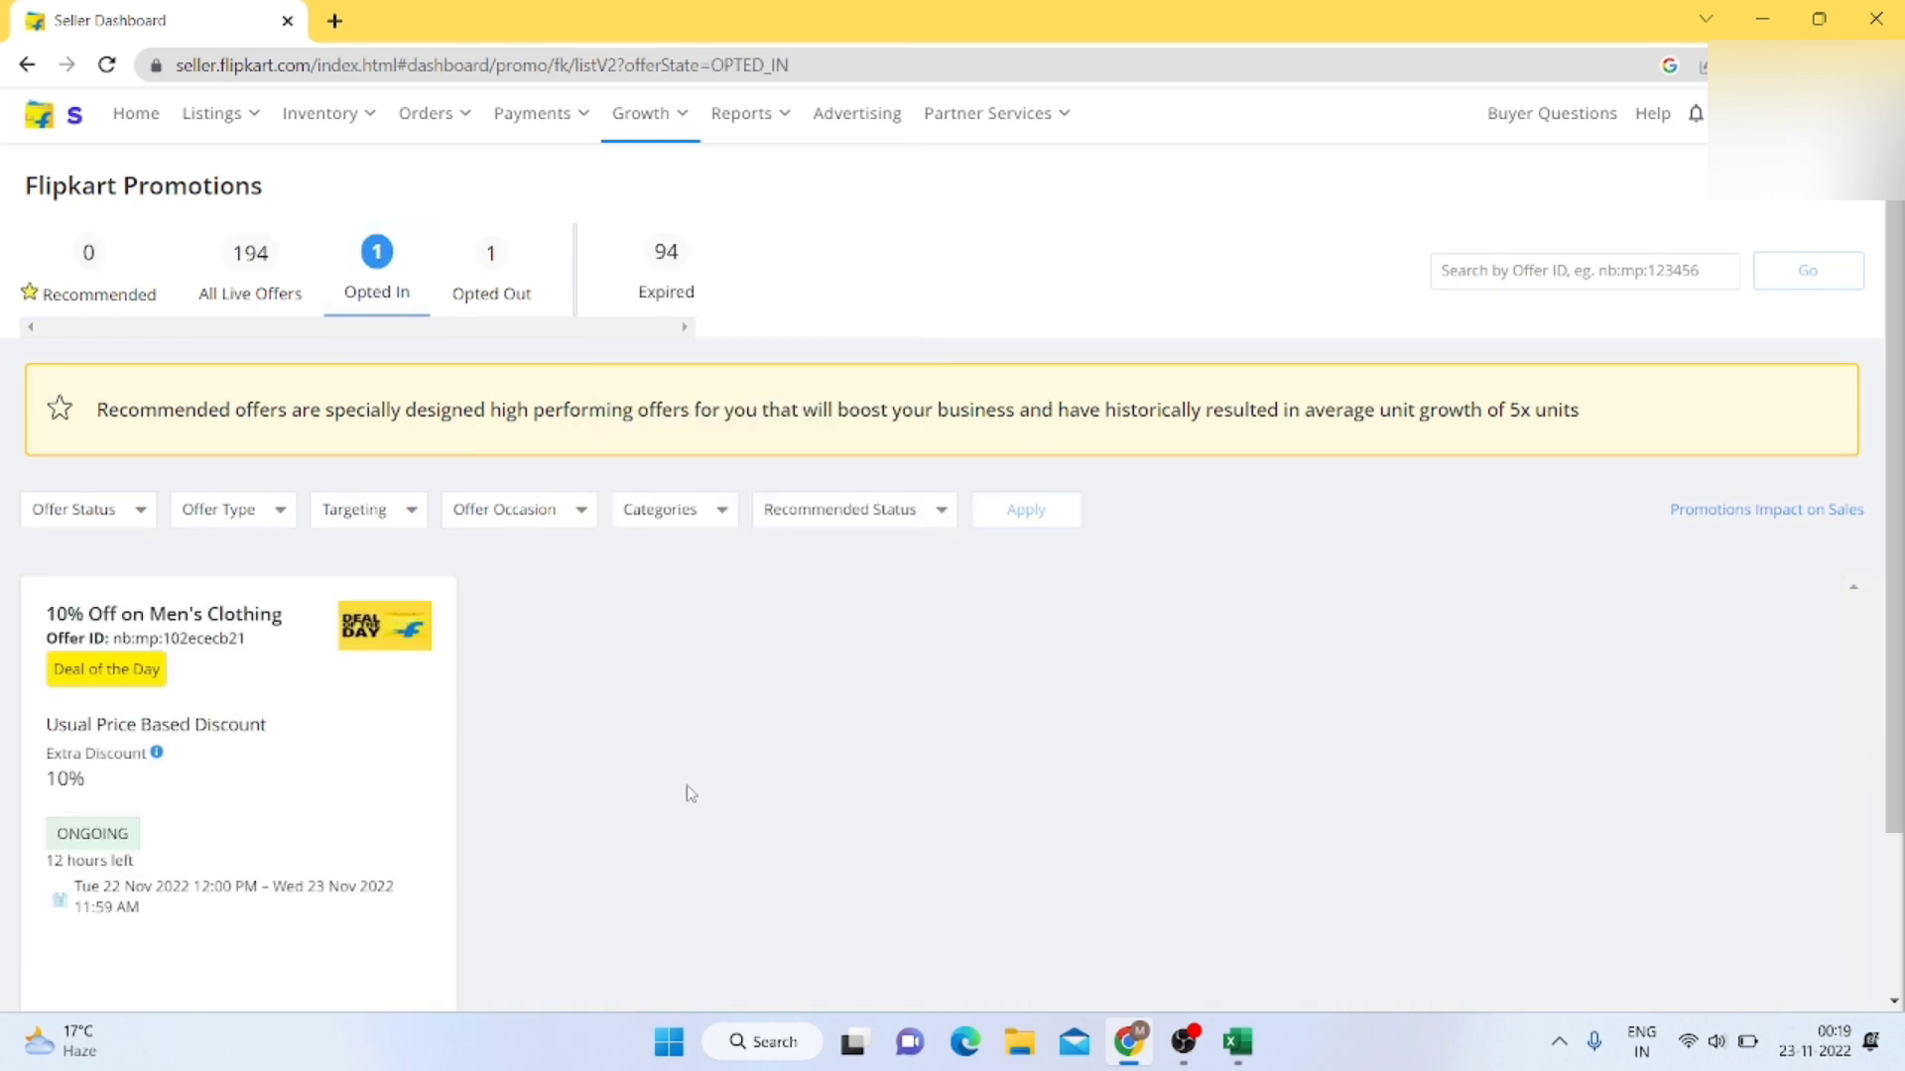
{"action": "scroll", "coordinate": [689, 794], "scroll_direction": "down", "scroll_amount": 1}
{"action": "scroll", "coordinate": [686, 791], "scroll_direction": "down", "scroll_amount": 1}
{"action": "scroll", "coordinate": [686, 791], "scroll_direction": "up", "scroll_amount": 1}
{"action": "scroll", "coordinate": [172, 911], "scroll_direction": "down", "scroll_amount": 2}
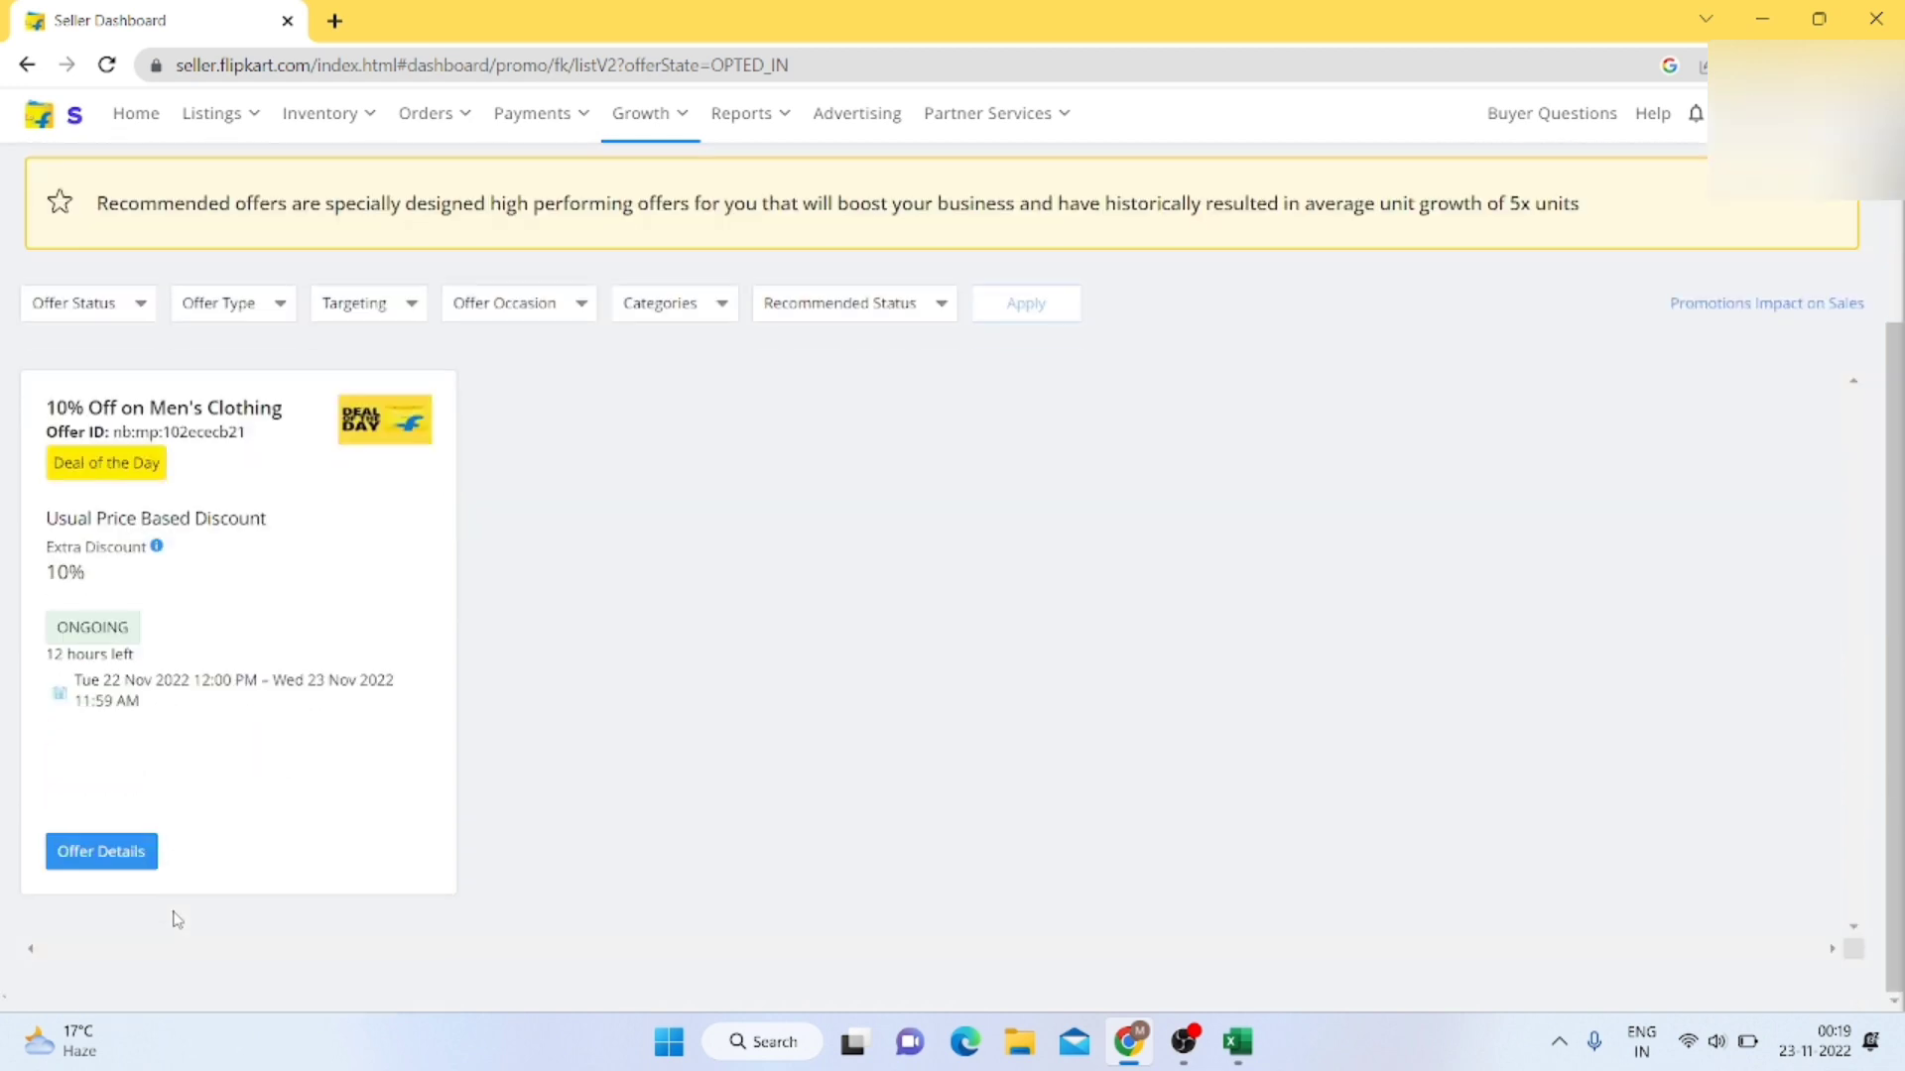
{"action": "scroll", "coordinate": [177, 919], "scroll_direction": "up", "scroll_amount": 2}
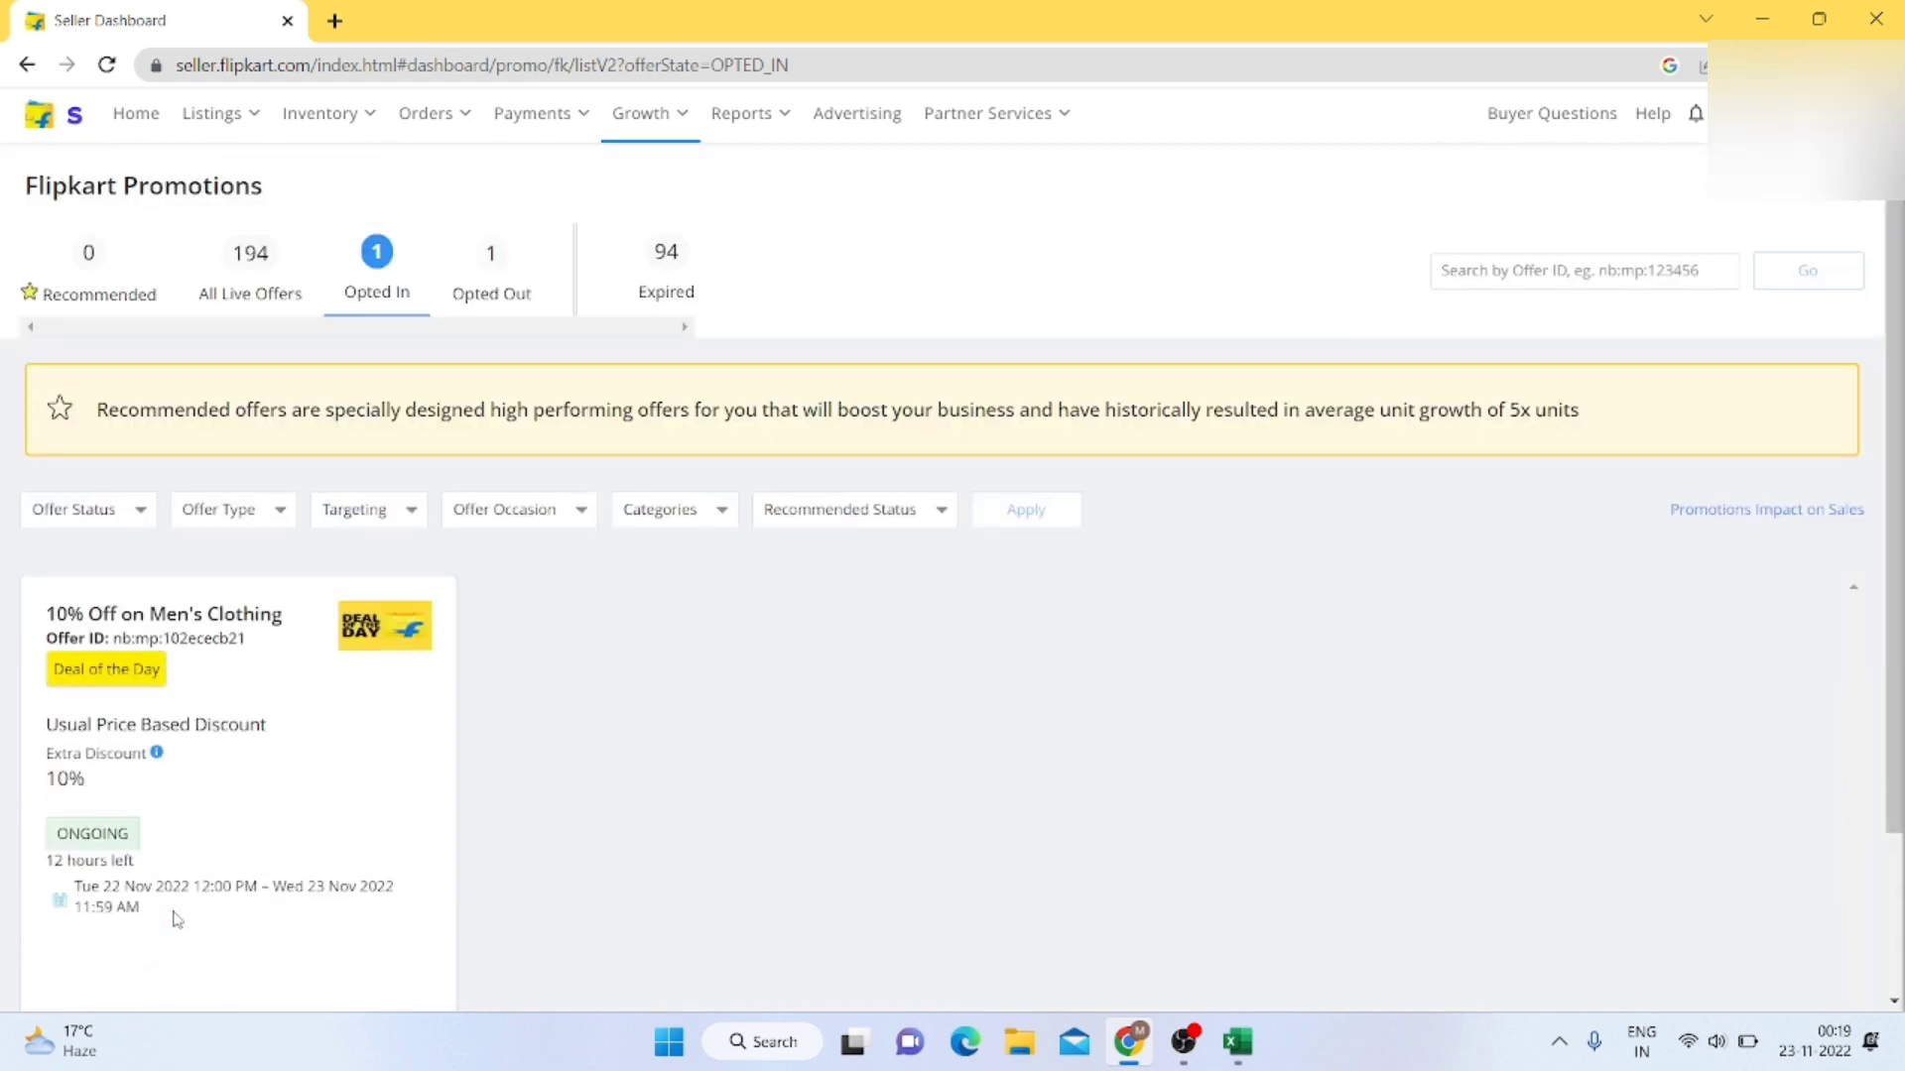
{"action": "scroll", "coordinate": [175, 918], "scroll_direction": "down", "scroll_amount": 2}
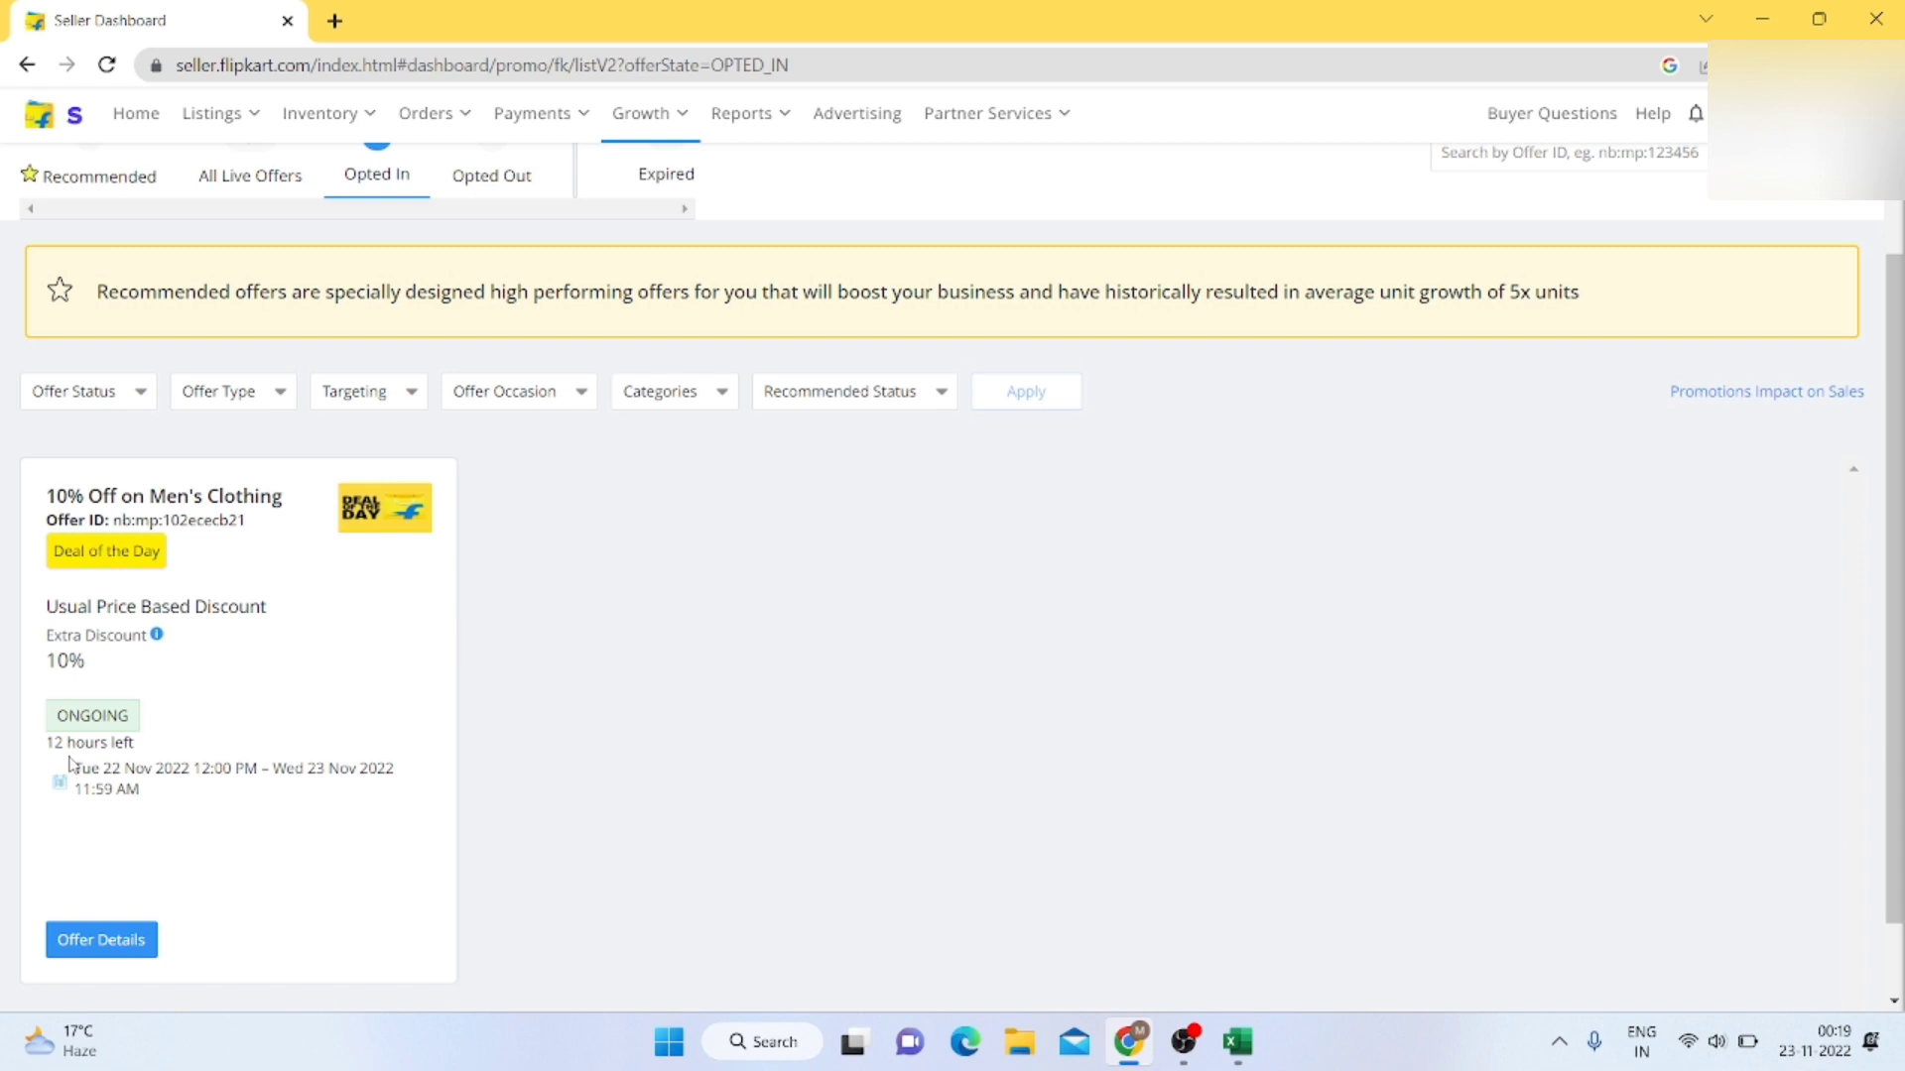